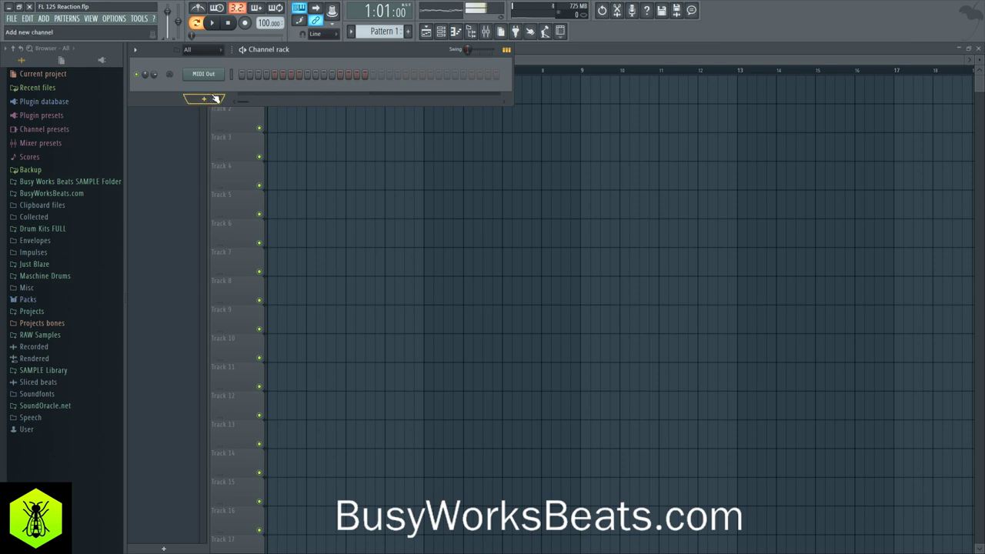
- Add a Harmor synth channel to the rack and expand its plugin window to reveal the spectral display
left_click(214, 98)
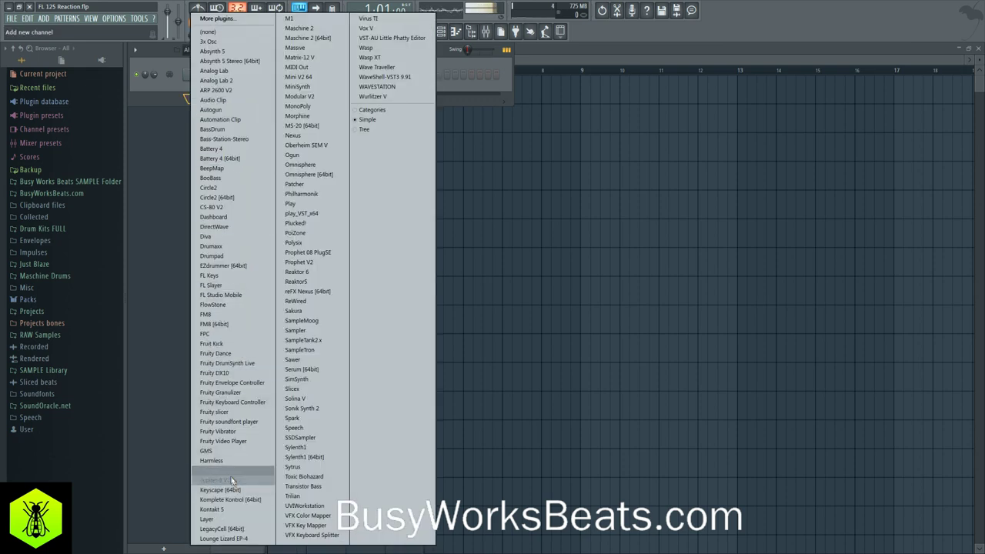
left_click(230, 470)
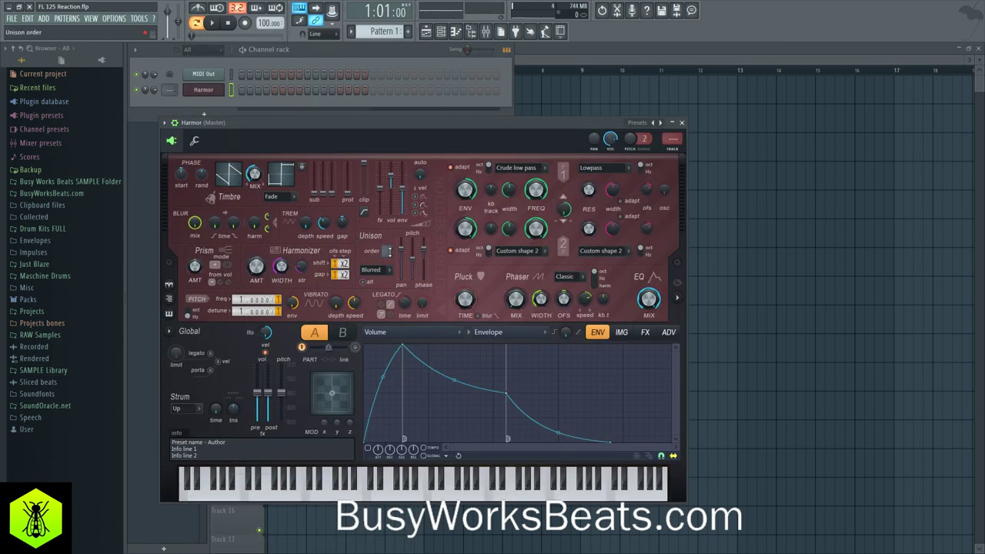
left_click(679, 299)
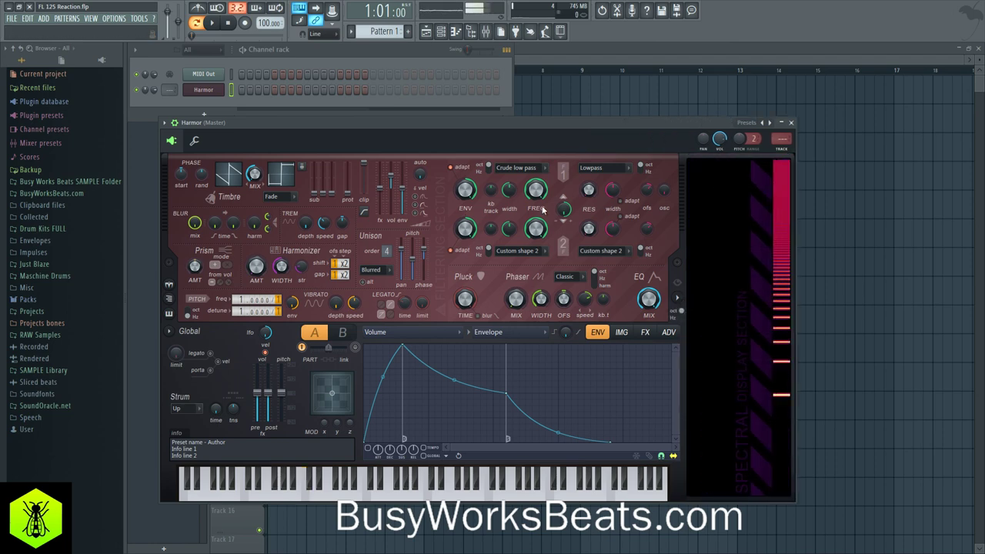
- Shape Harmor's Filter 1 frequency envelope as a long ramp falling from above the centre line down to it
left_click(402, 336)
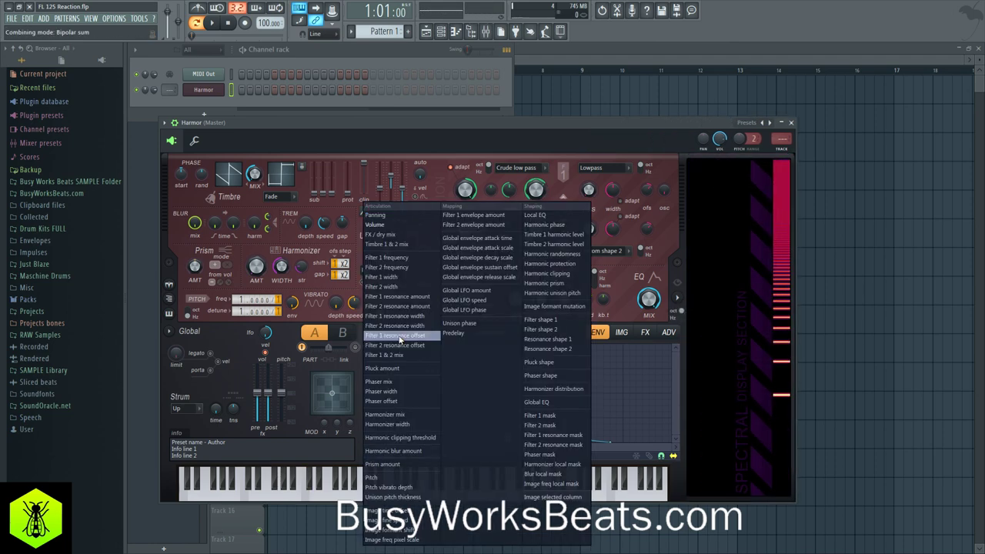
left_click(391, 259)
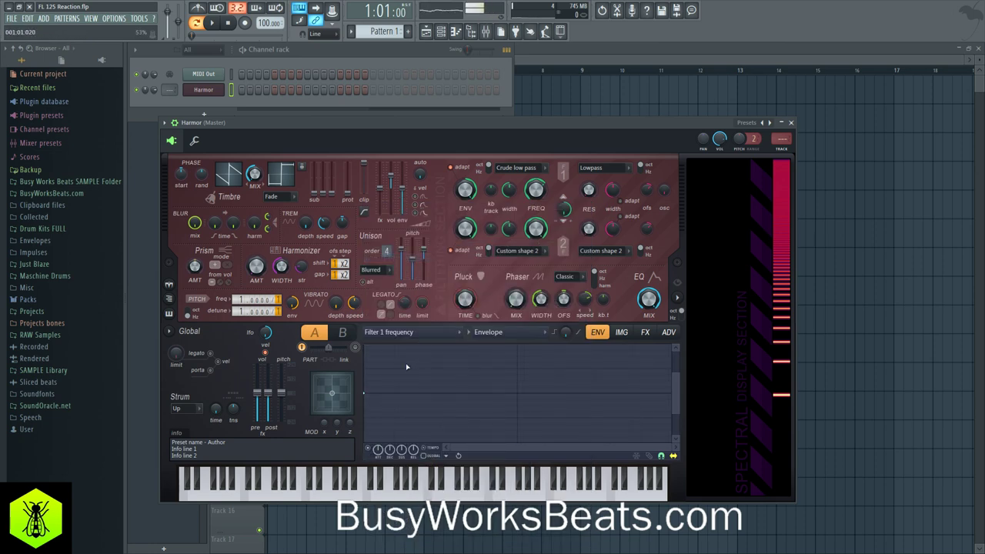
scroll(433, 378, "up", 1)
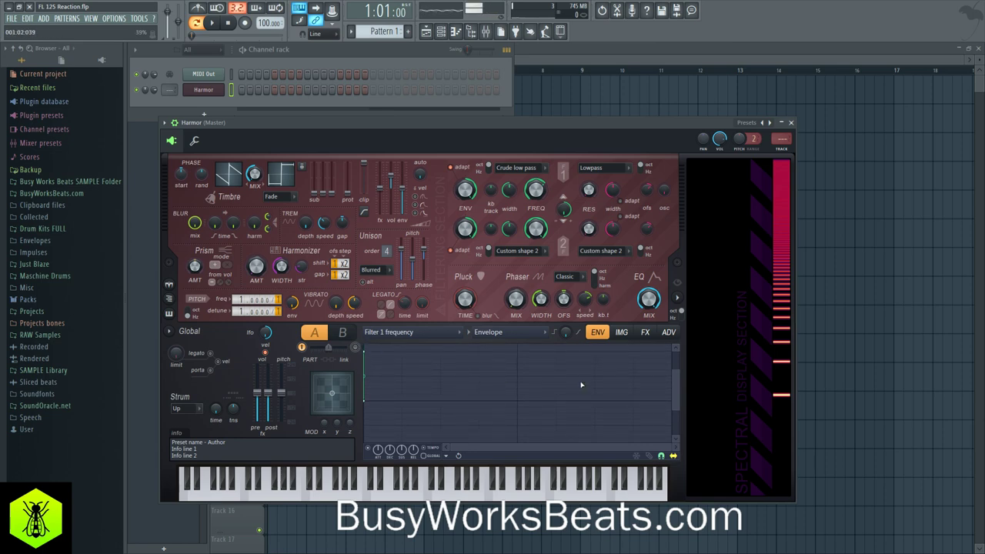
left_click_drag(613, 393, 638, 402)
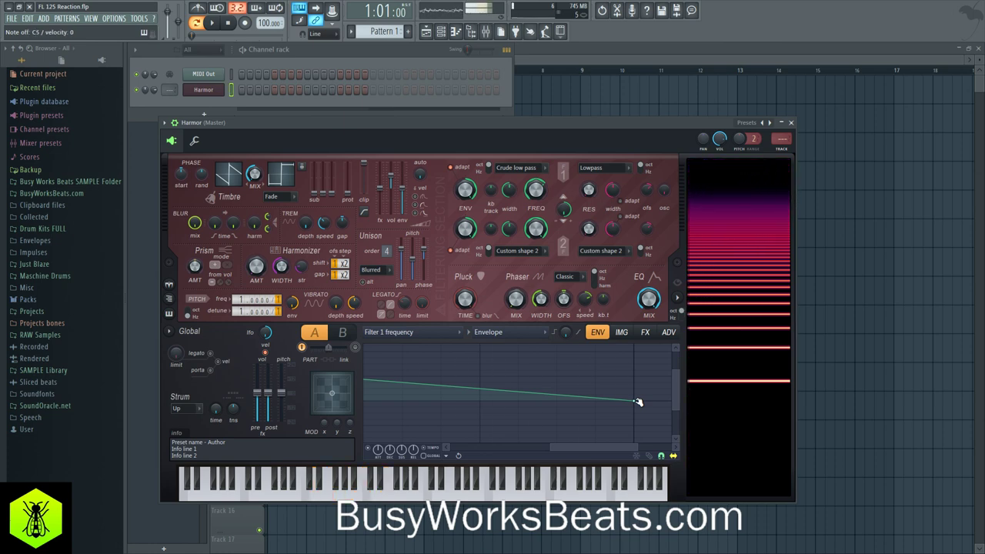
- Lower Harmor's filter 1 frequency and raise the filter's resonance
left_click_drag(536, 191, 536, 215)
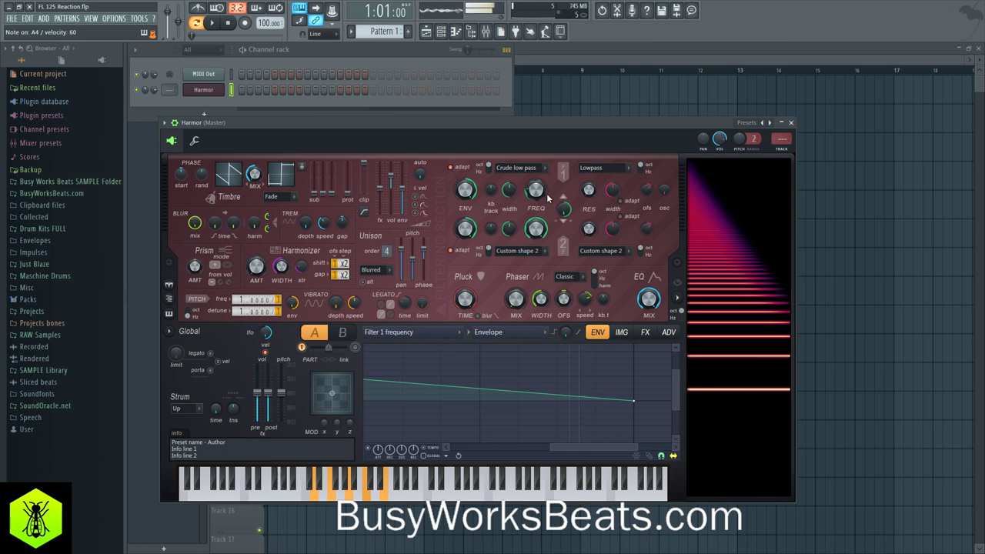
left_click_drag(591, 192, 591, 174)
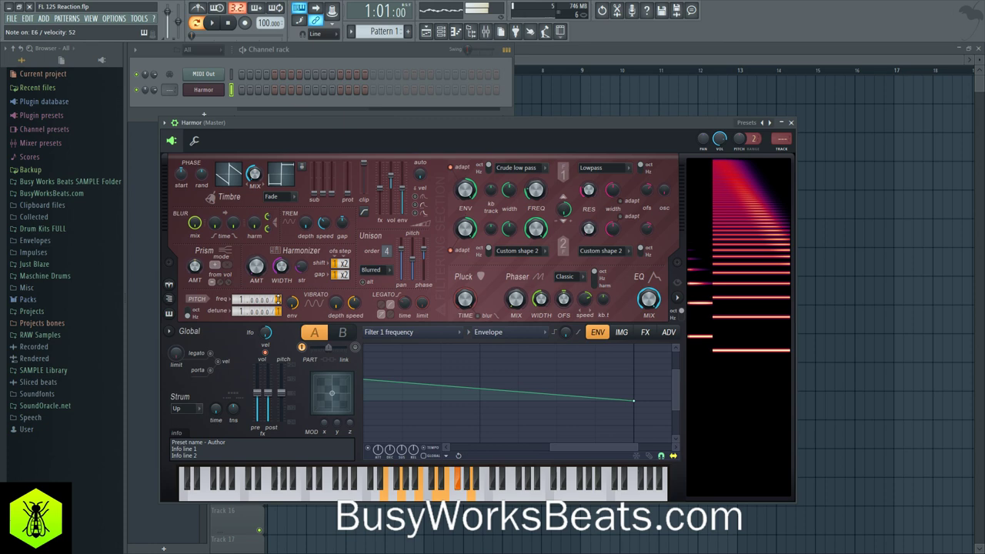
- Route the Harmor channel to mixer track 1 and place an A6 note at the start of its piano roll
left_click(312, 79)
right_click(213, 86)
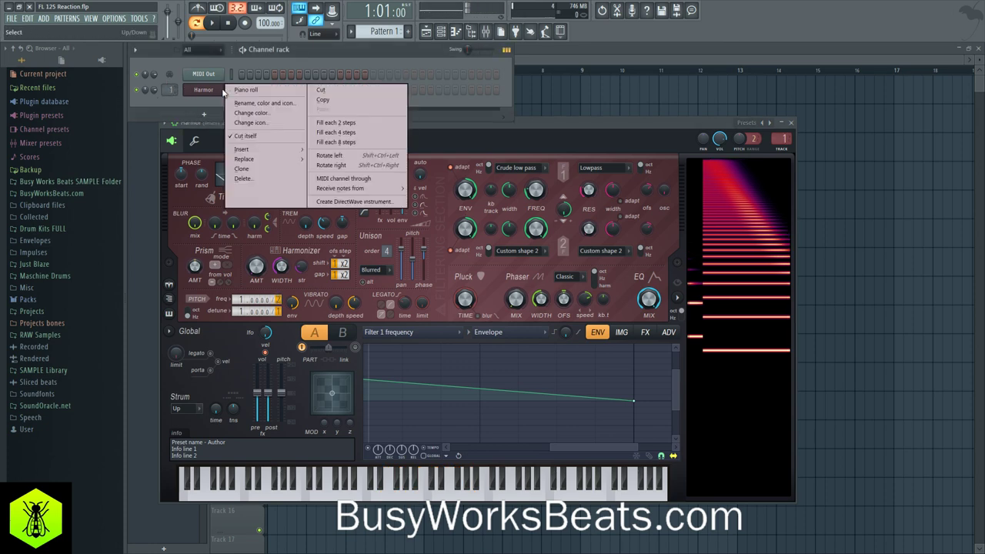
left_click(235, 91)
scroll(213, 67, "down", 2)
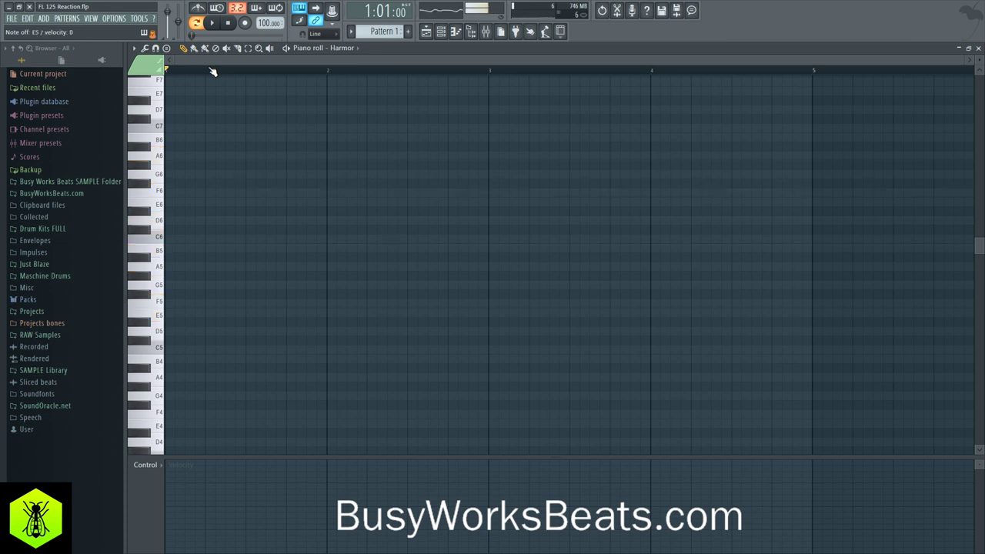
left_click(176, 157)
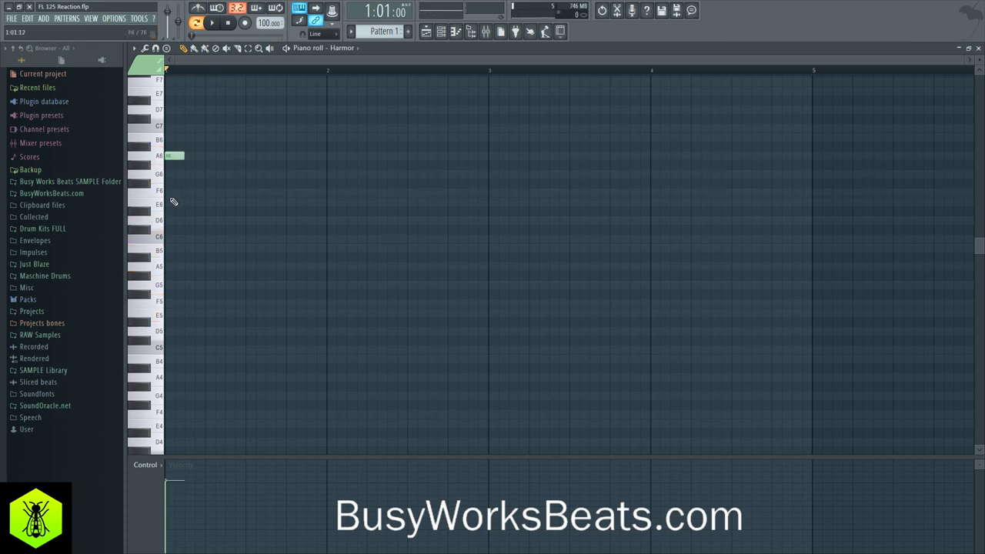
left_click(452, 35)
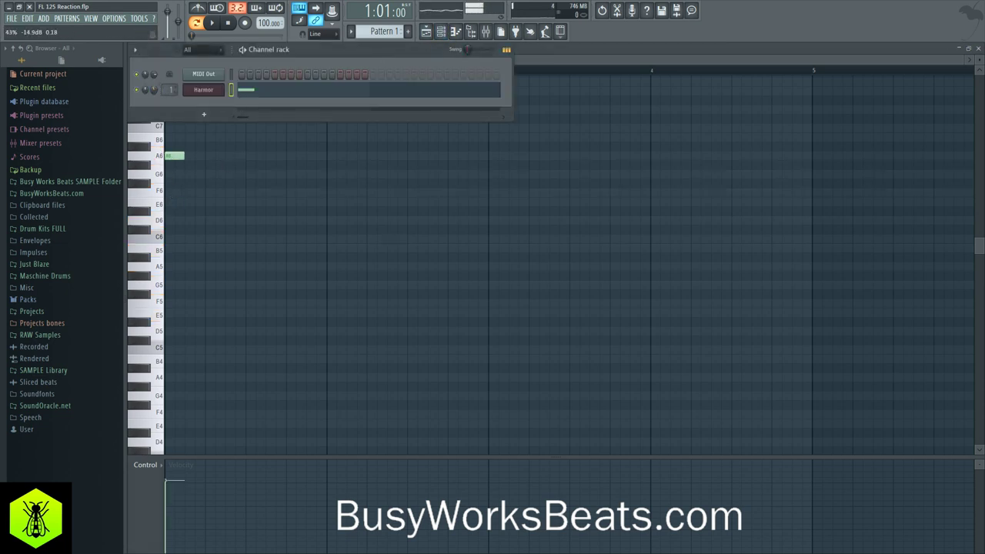
left_click(452, 35)
- Stack five lower notes down to E5 beneath A6 and stretch the chord across two bars, closing the piano roll
left_click(174, 183)
left_click(174, 221)
left_click(174, 248)
left_click(174, 285)
left_click(174, 314)
left_click_drag(182, 325, 484, 143)
left_click(979, 48)
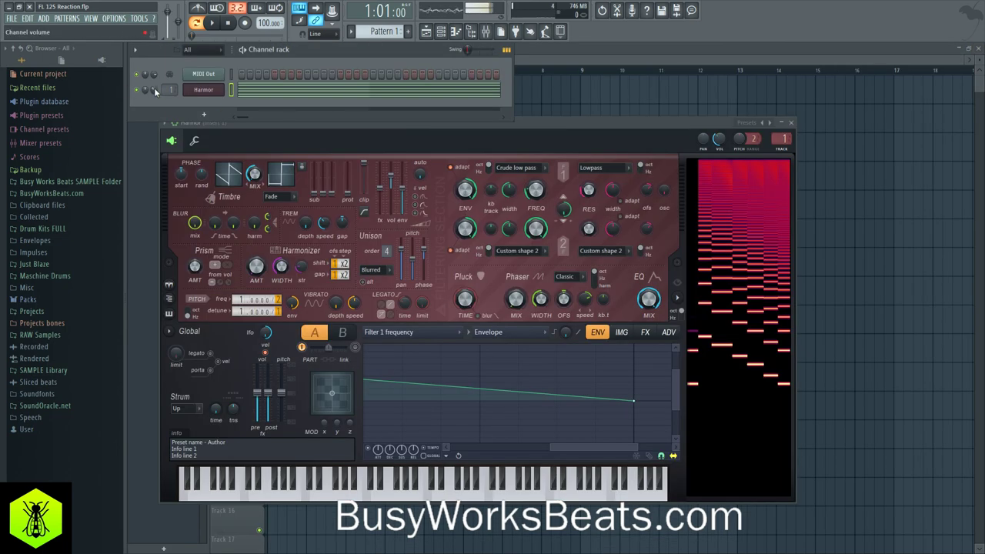
- Load Fruity Delay 3 into the first effect slot of mixer track Insert 1
left_click(486, 32)
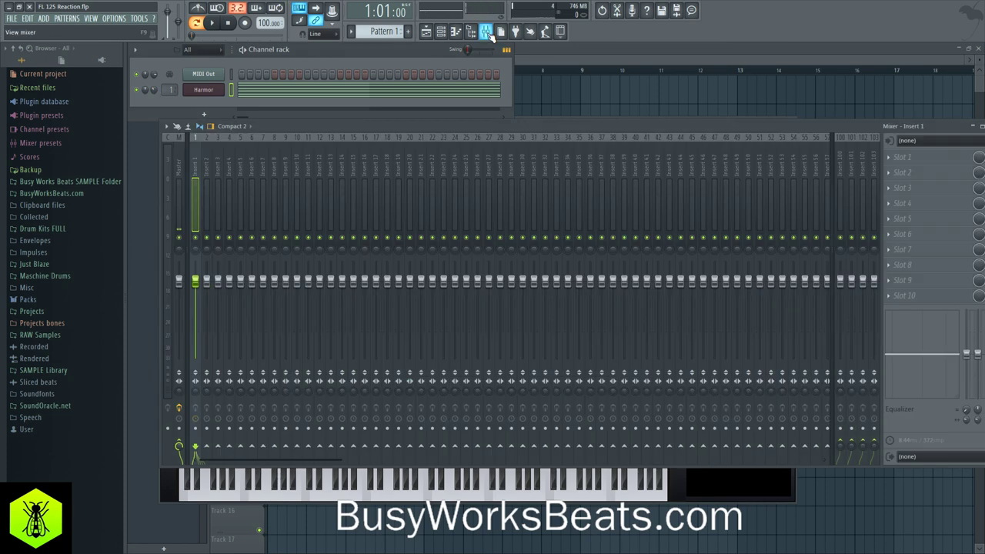
left_click(897, 157)
mouse_move(882, 171)
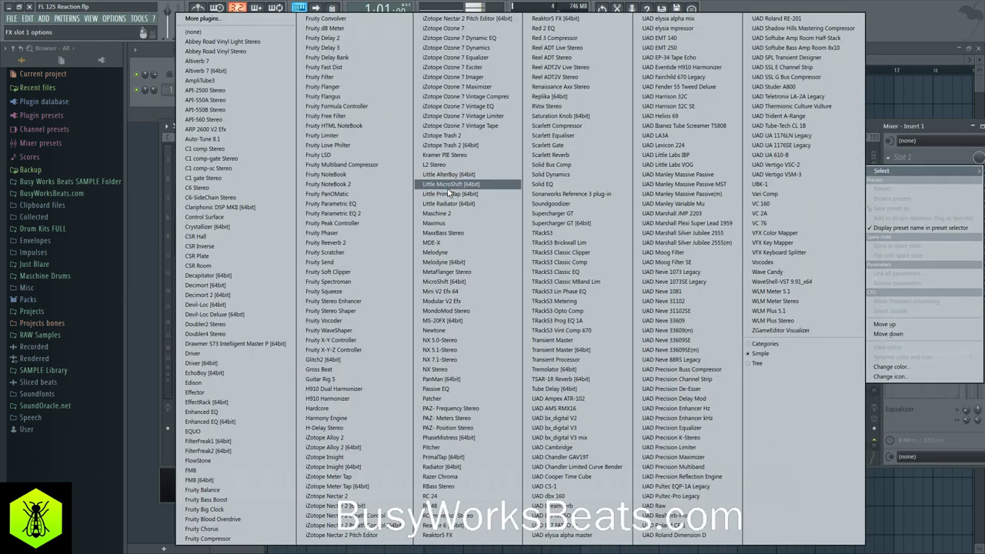
left_click(353, 51)
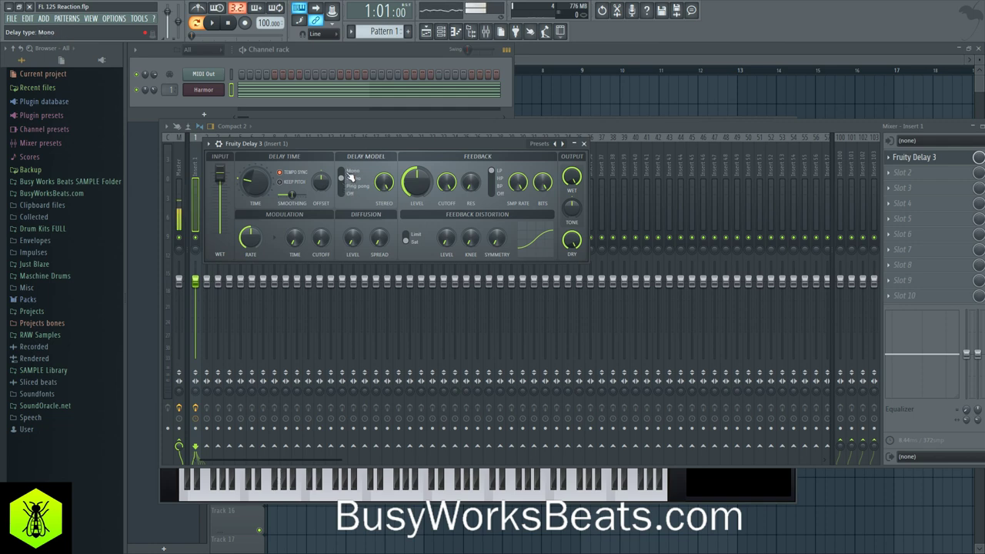
- Adjust the delay's stereo amount and set its feedback filter to HP with a lower cutoff
left_click_drag(388, 187, 387, 184)
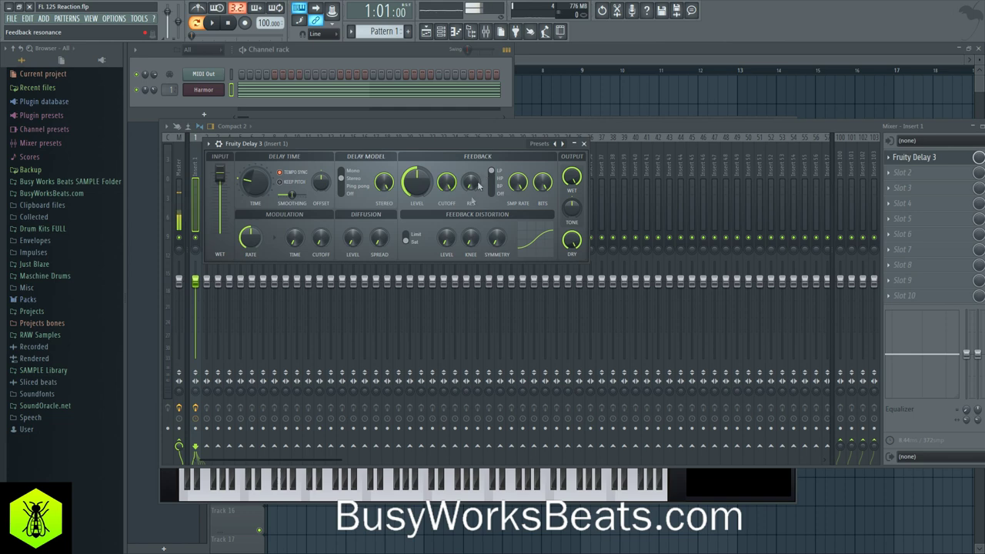
left_click_drag(446, 183, 446, 179)
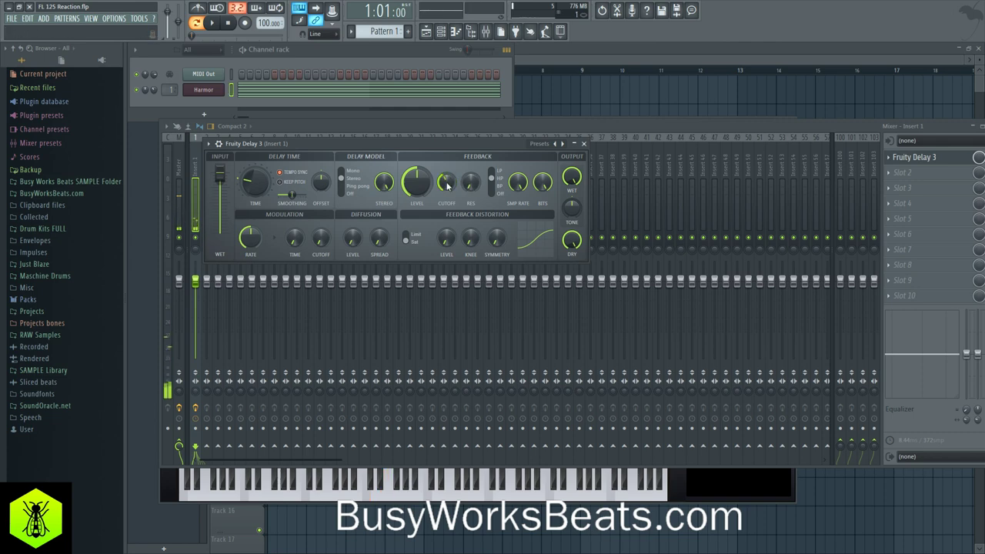
- Load Fruity Delay 3 into the fourth effect slot of the Microphone mixer track
left_click(627, 135)
scroll(610, 161, "down", 4)
scroll(611, 160, "down", 6)
left_click(727, 173)
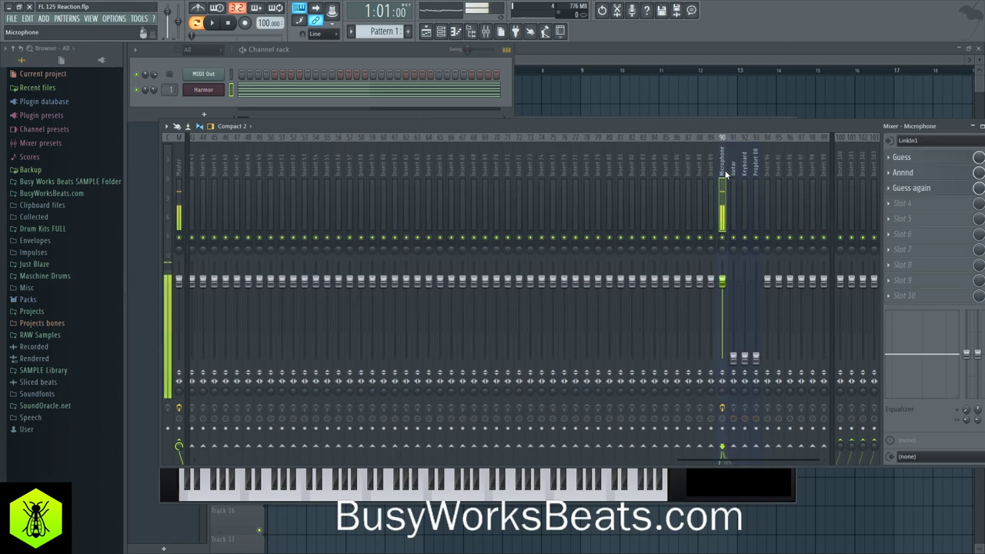
left_click(902, 206)
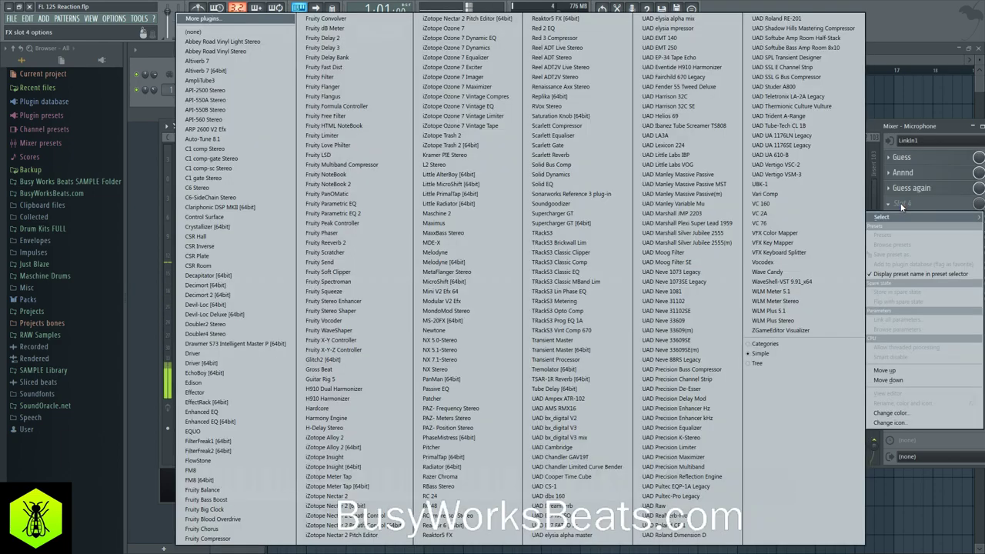
left_click(350, 51)
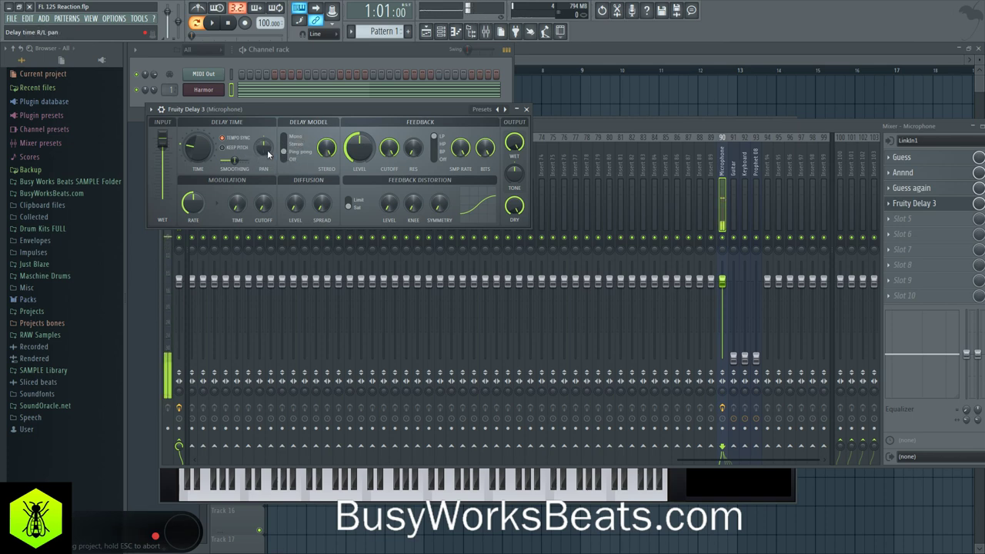
- Move the mixer so its slot switches are visible and toggle the Microphone track's Fruity Delay 3 off and on
left_click_drag(899, 127, 841, 123)
left_click(933, 201)
left_click(891, 200)
left_click(896, 202)
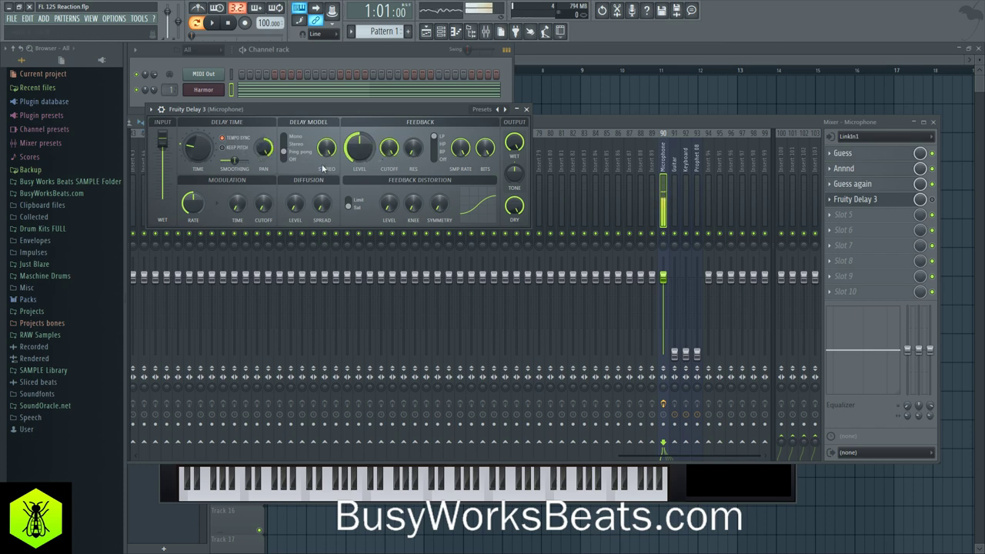
left_click(936, 204)
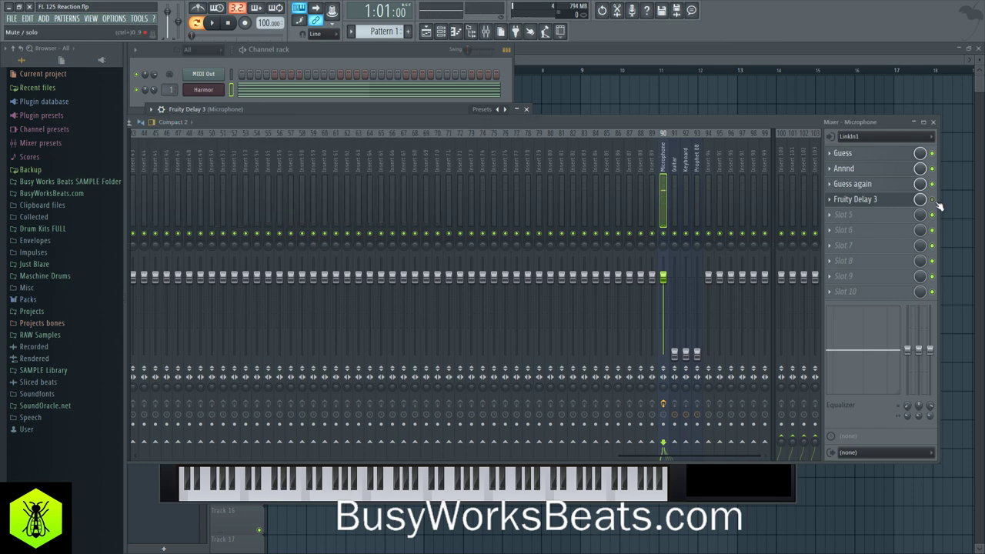
left_click(891, 204)
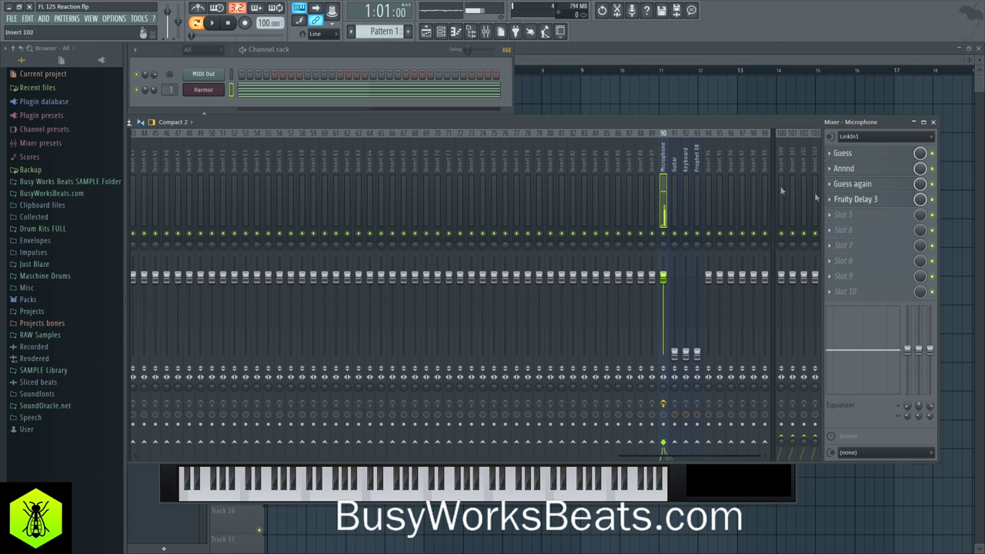
- Raise the Microphone delay's feedback level to about 120% and switch the effect off
left_click(856, 201)
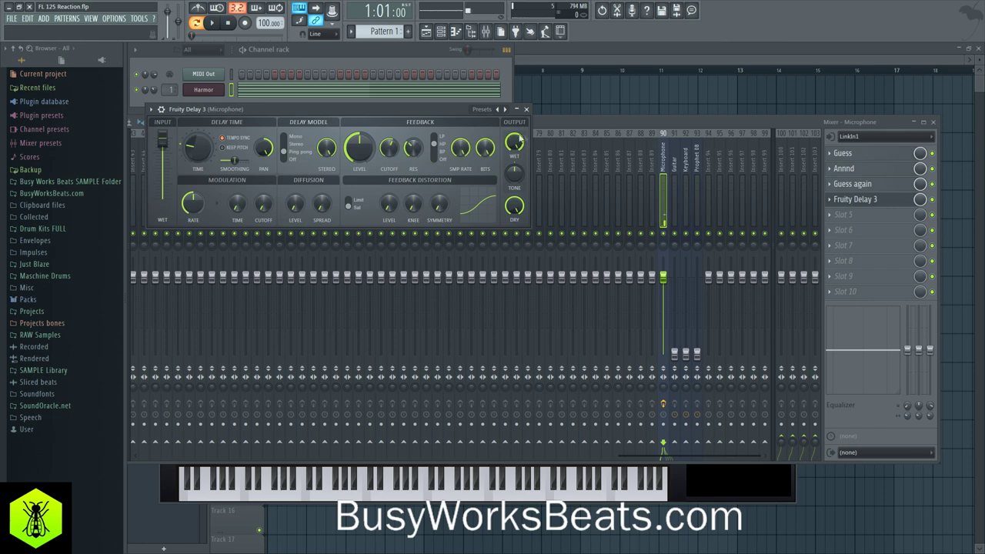
left_click_drag(359, 147, 359, 137)
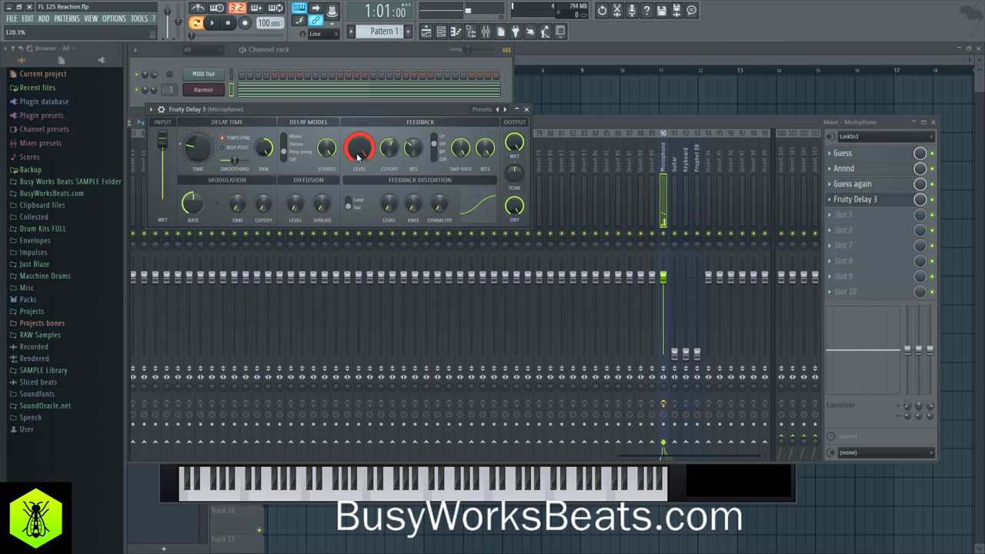
left_click(938, 204)
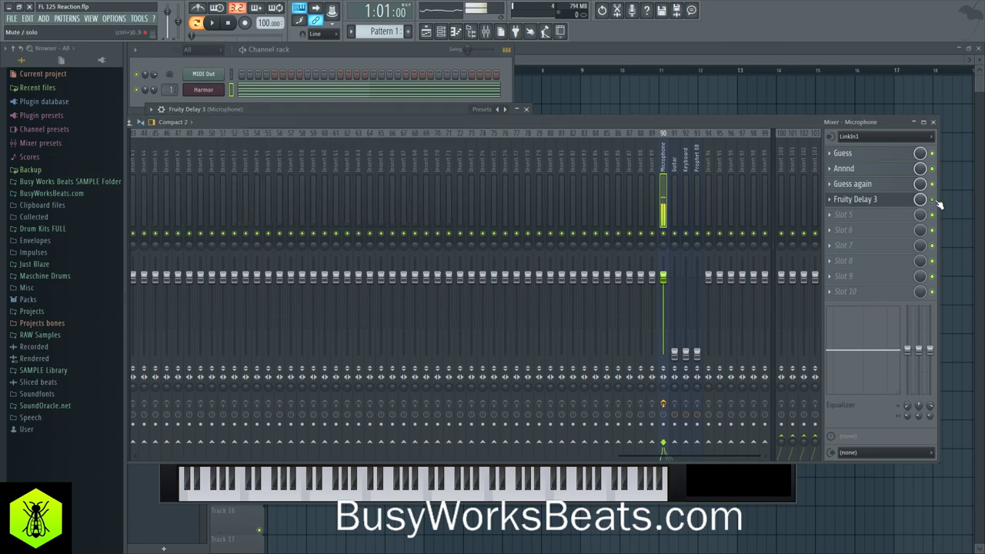
left_click(868, 204)
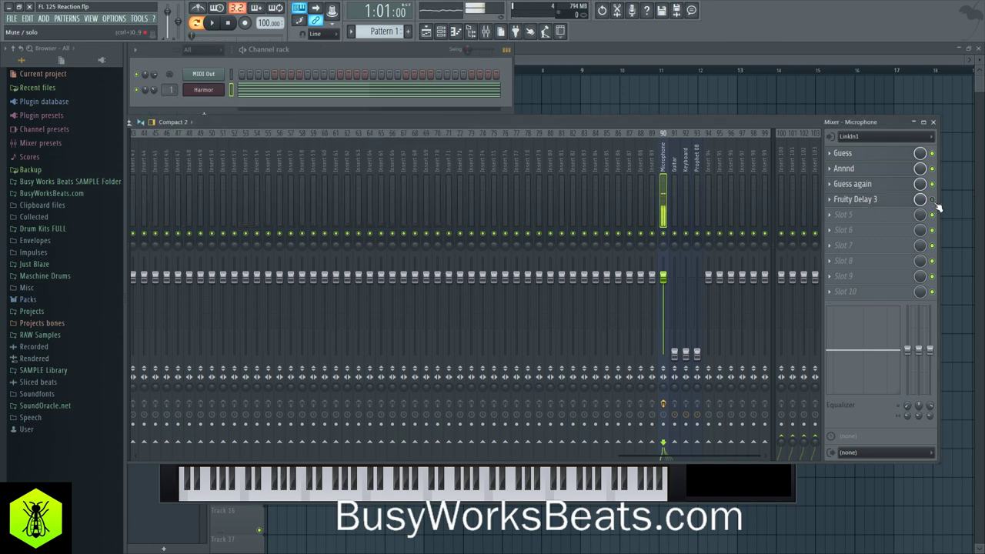
- Remove Fruity Delay 3 from the fourth slot of the Microphone track
left_click(830, 200)
mouse_move(840, 214)
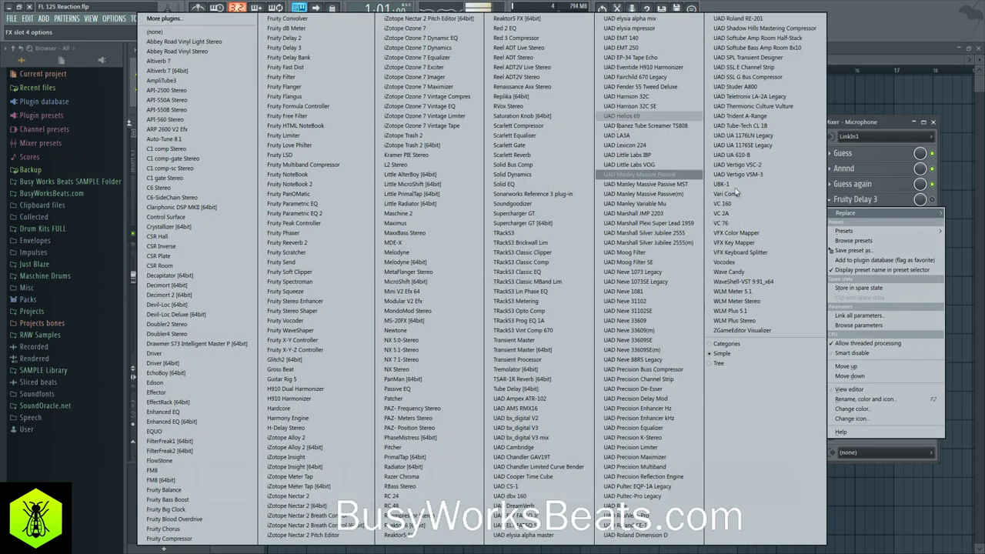
left_click(156, 32)
- Select mixer track Insert 1, narrow the mixer window and reposition it so the effect slots are fully visible
scroll(492, 147, "up", 10)
left_click(137, 169)
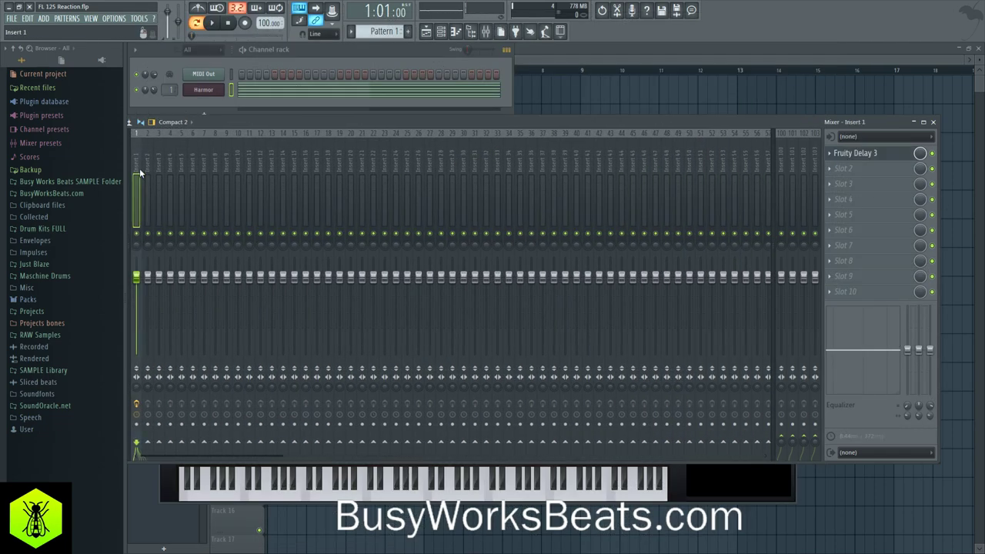
left_click_drag(527, 122, 613, 108)
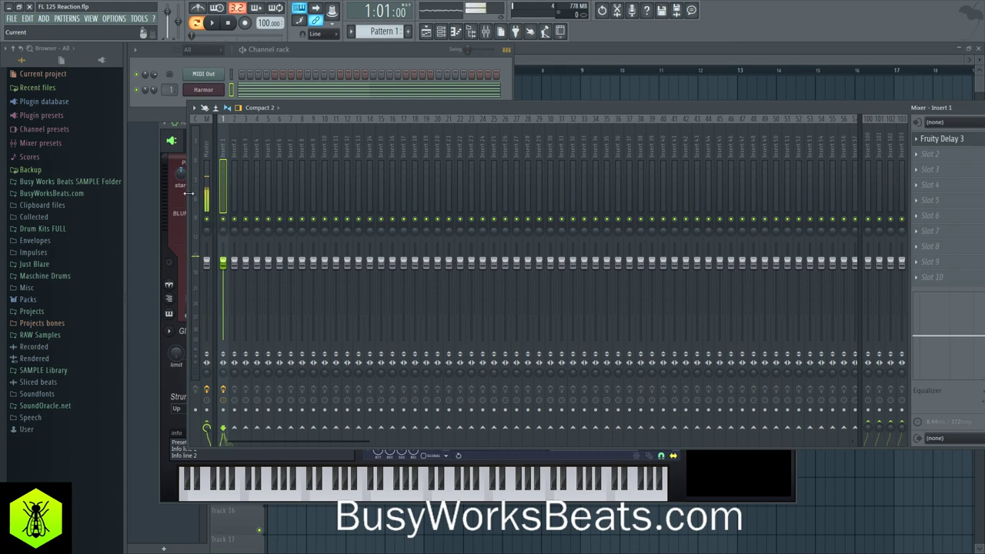
left_click_drag(194, 193, 303, 193)
left_click_drag(481, 104, 352, 120)
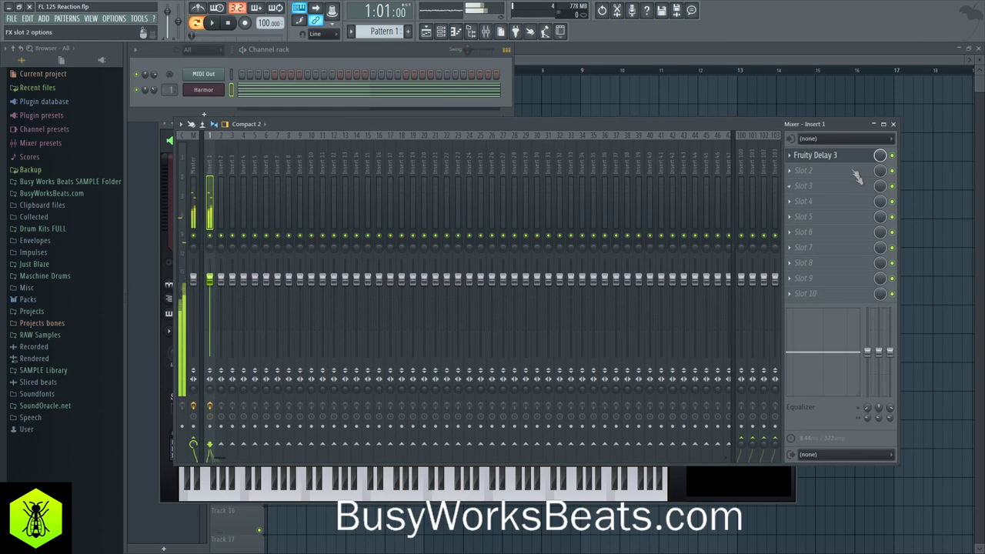
- In Insert 1's Fruity Delay 3, lower the input wet level and set the delay model to Ping pong
left_click(846, 162)
left_click_drag(220, 176, 220, 183)
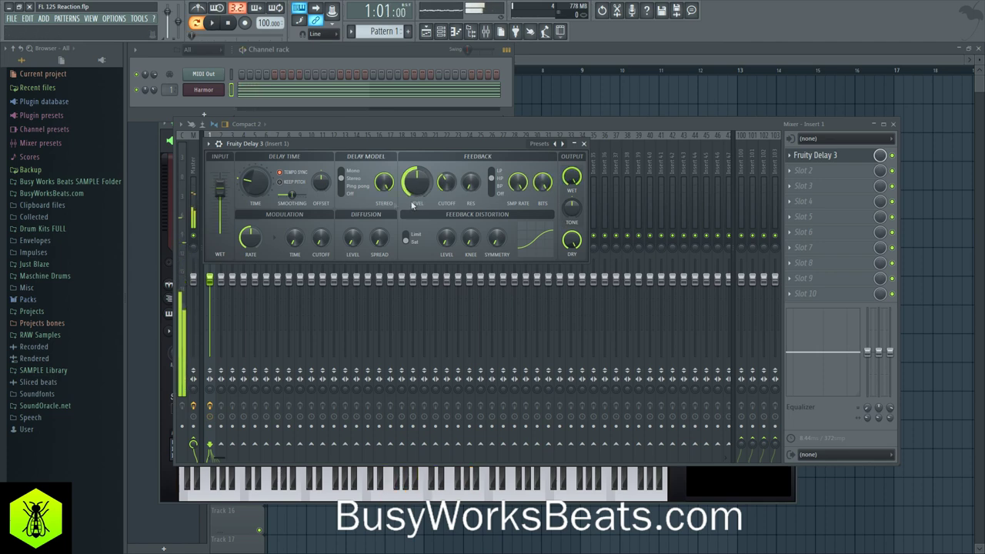
left_click(341, 186)
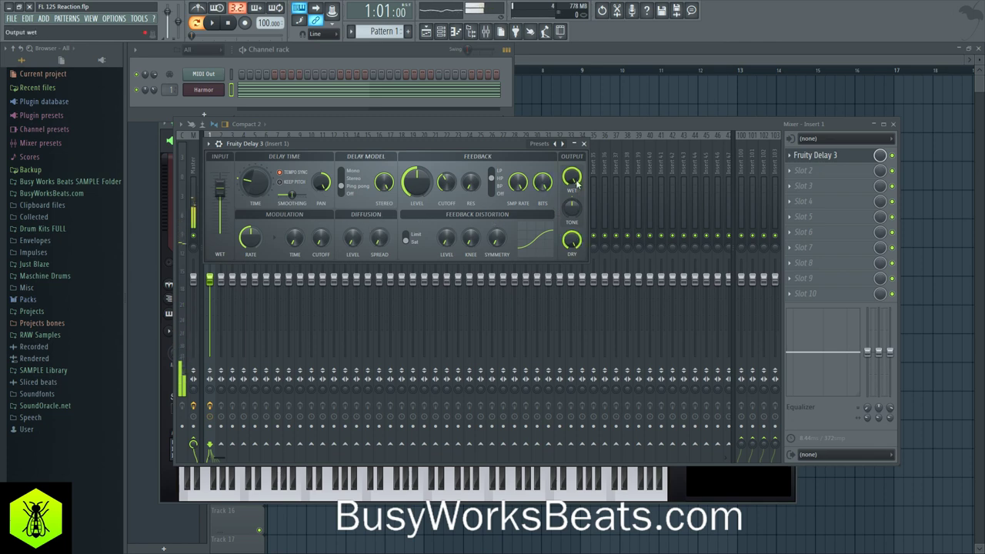
- Lower the output wet level and the feedback level of Insert 1's Fruity Delay 3 while auditioning the pattern
key("space")
mouse_move(576, 183)
left_mouse_down()
mouse_move(576, 202)
mouse_move(568, 194)
left_mouse_up()
key("space")
key("space")
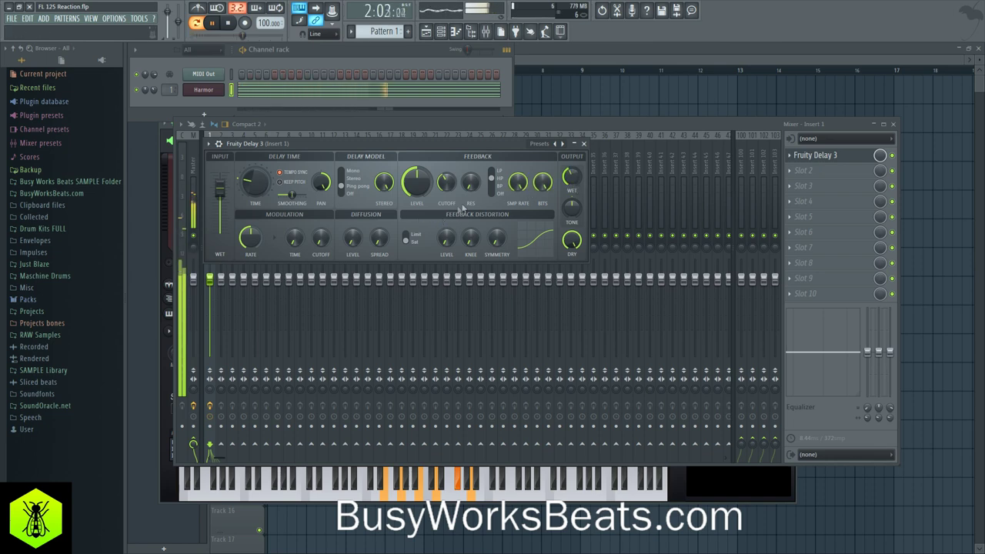
key("space")
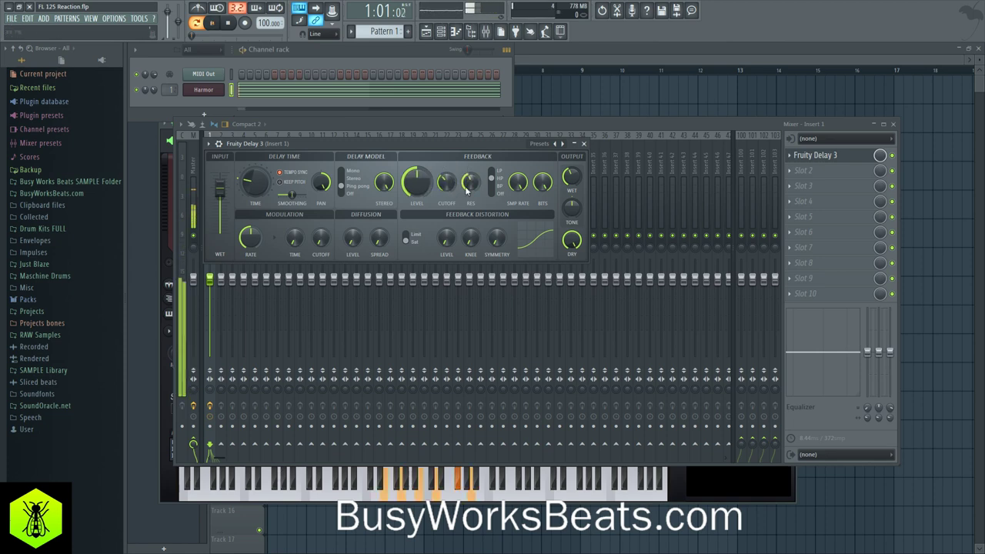
left_click_drag(416, 182, 416, 199)
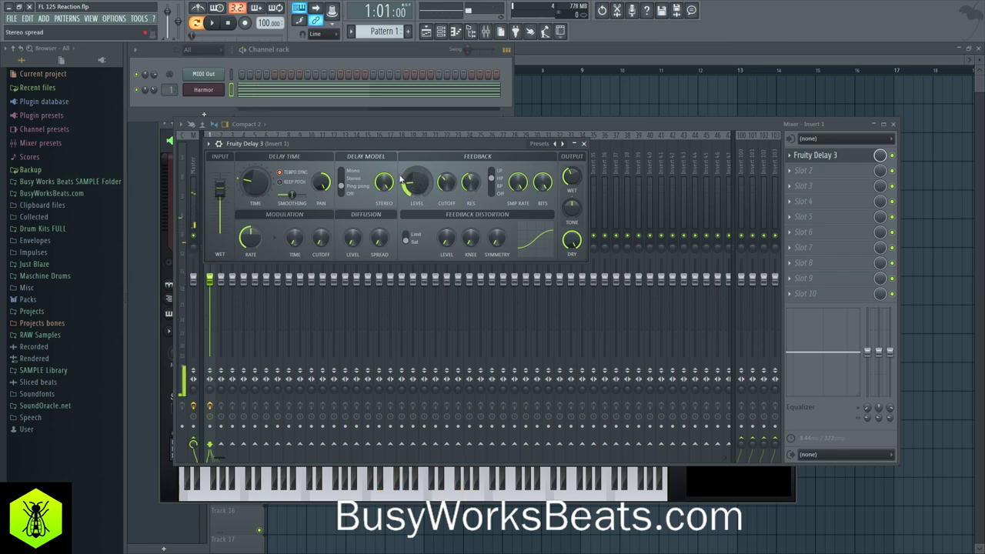
- Transpose Harmor's chord notes up one octave in the piano roll while the pattern plays
left_click(286, 90)
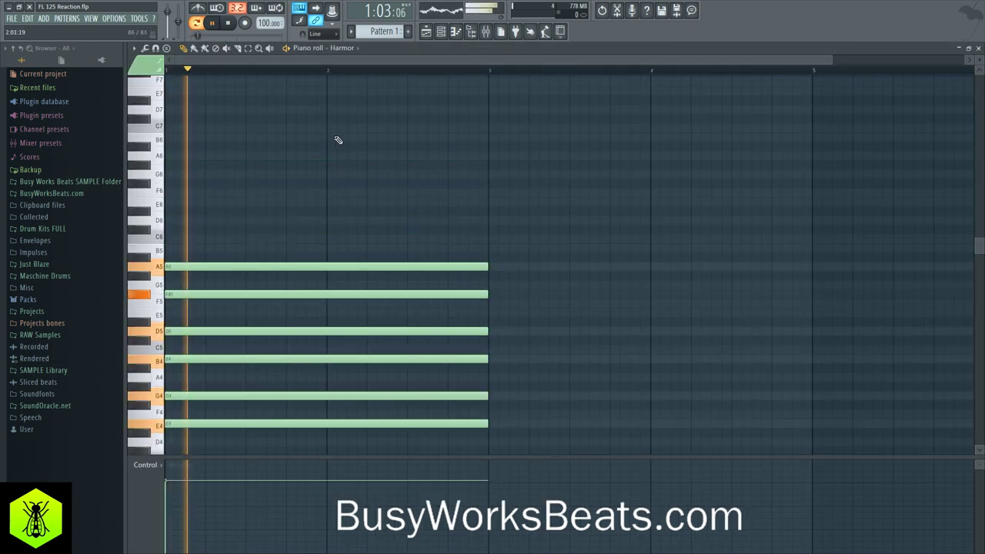
key("space")
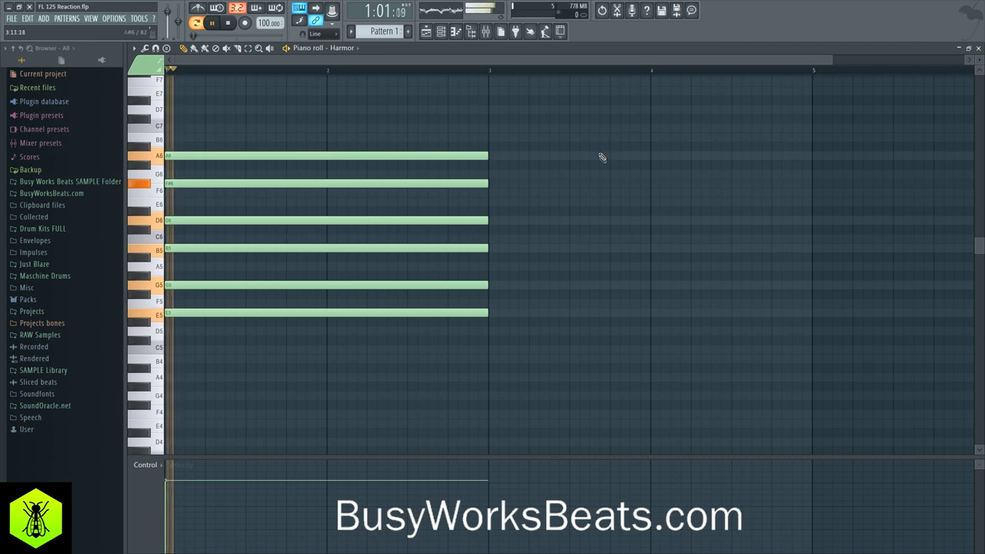
left_click(979, 48)
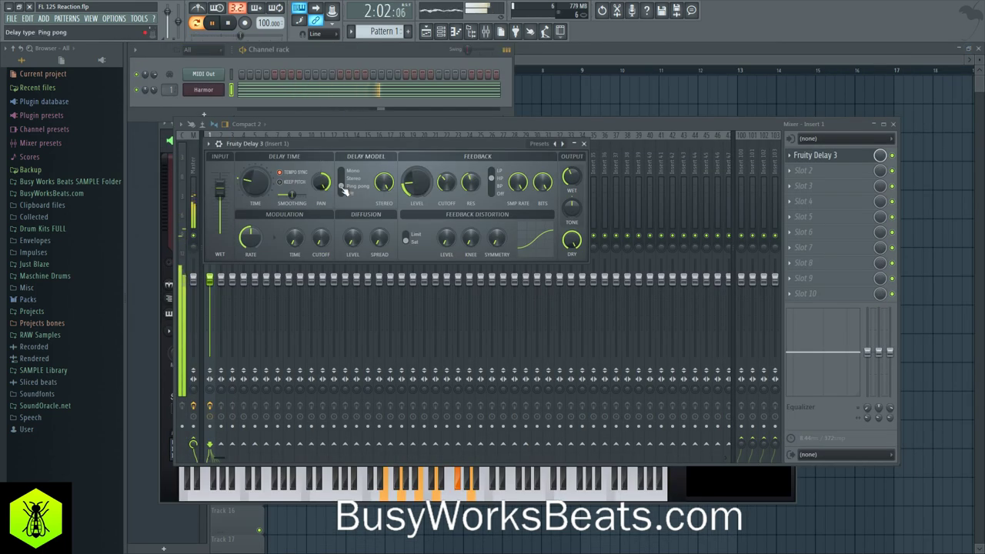
- Lower the modulation rate and raise the modulation time in Fruity Delay 3, then close the mixer and bring Harmor forward
key("space")
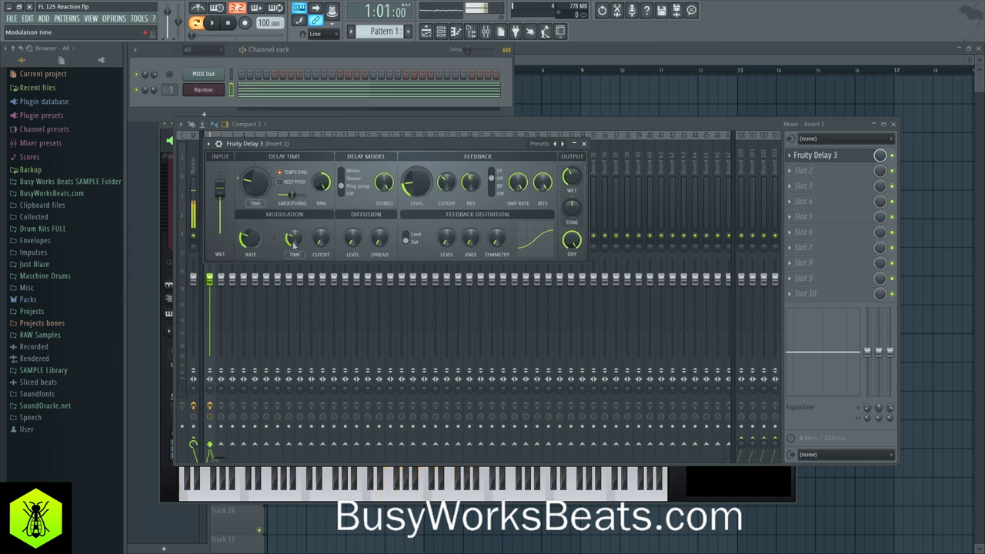
left_click_drag(294, 244, 294, 231)
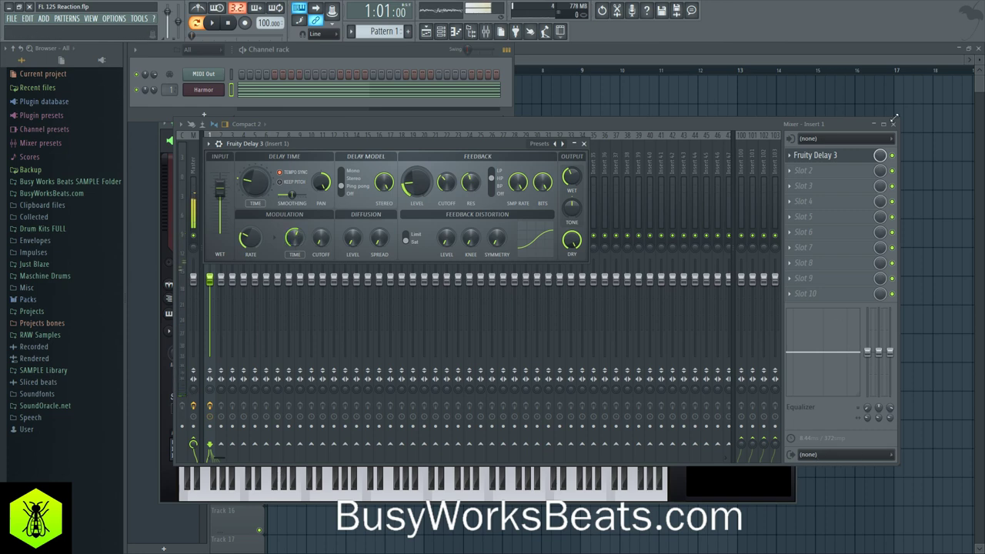
left_click(893, 124)
left_click(674, 121)
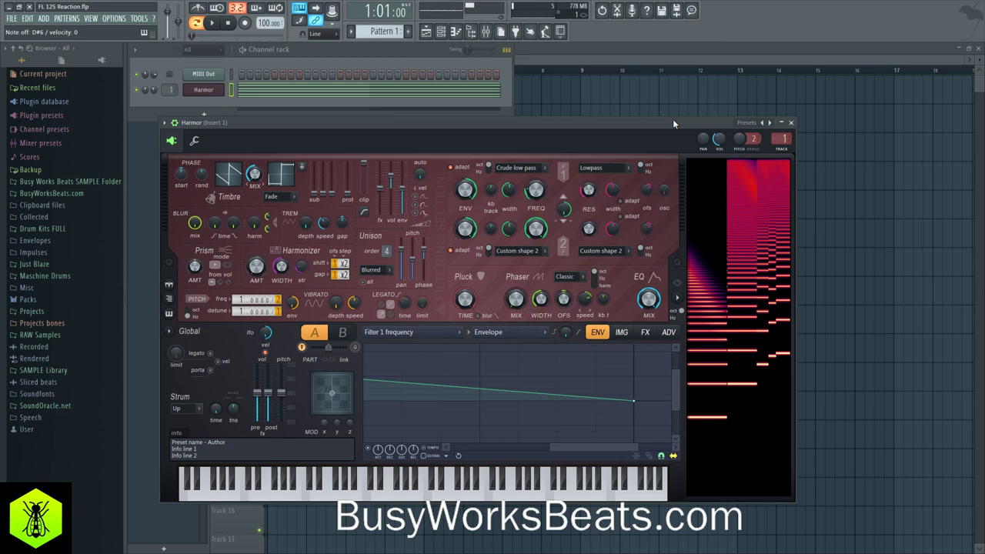
- Add a two-bar E4 note beneath the Harmor chord, starting at bar 1, and play it back
key("space")
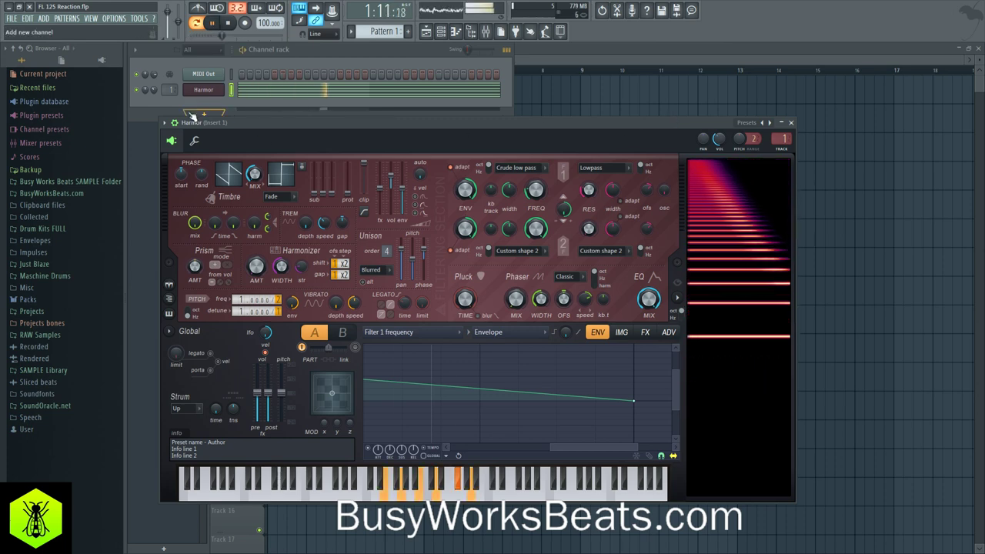
left_click(257, 95)
scroll(165, 345, "down", 2)
key("space")
left_click(158, 330)
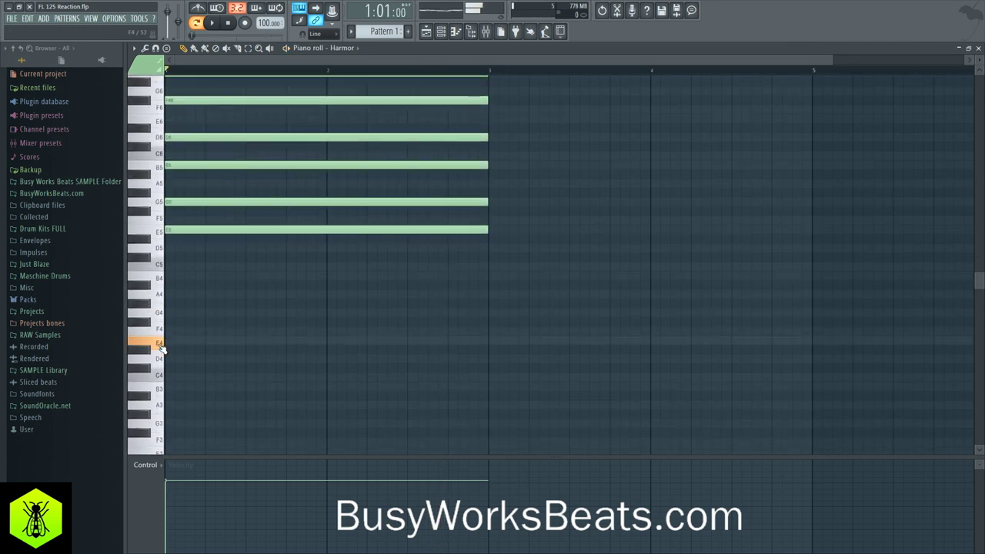
left_click(167, 342)
key("space")
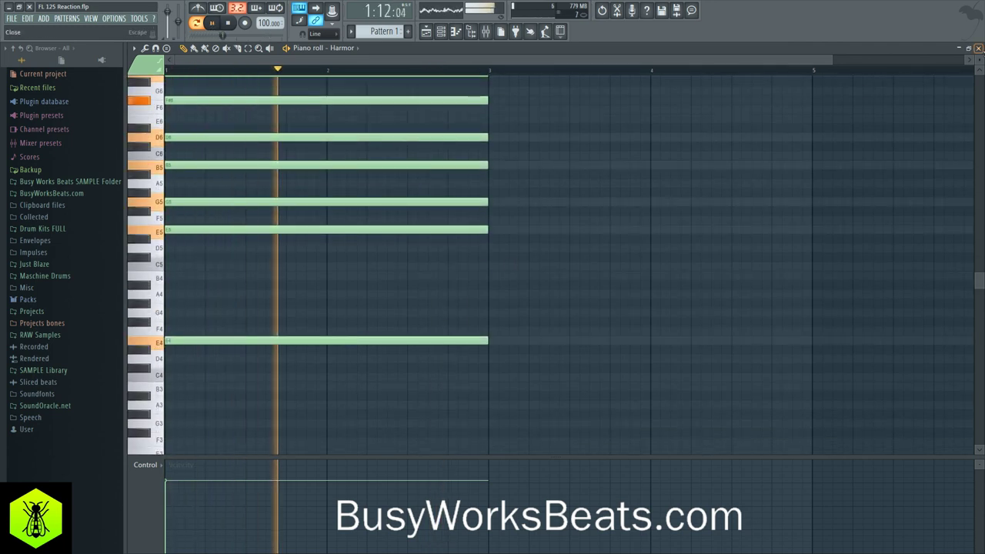
left_click(979, 48)
- Add a two-bar E3 bass note starting at bar 1 in Harmor's piano roll
left_click(380, 92)
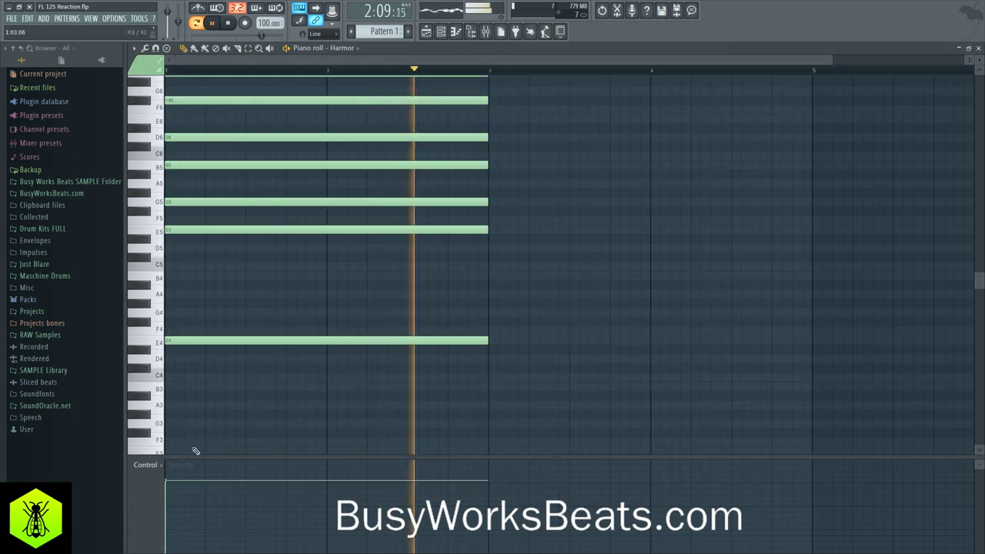
scroll(189, 408, "down", 2)
left_click(171, 396)
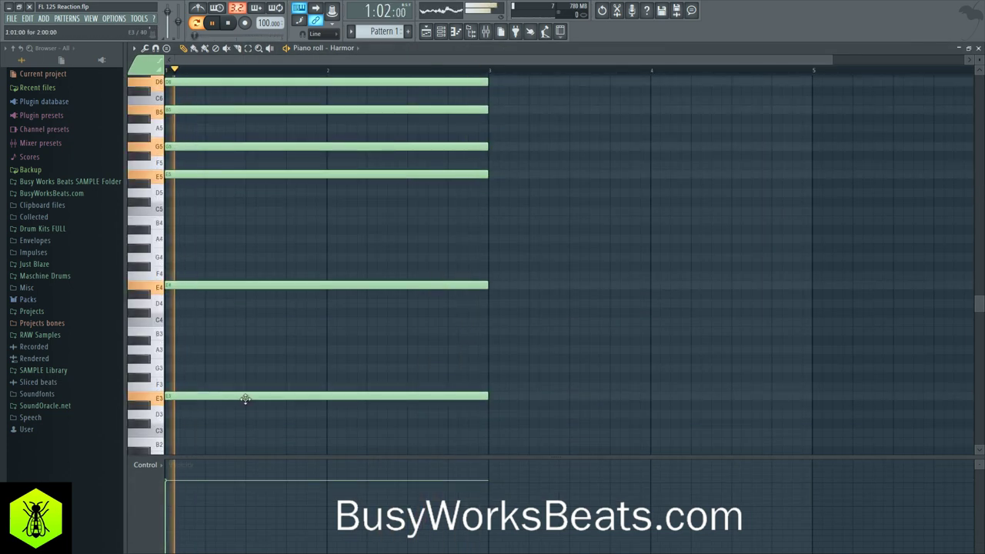
left_click(979, 49)
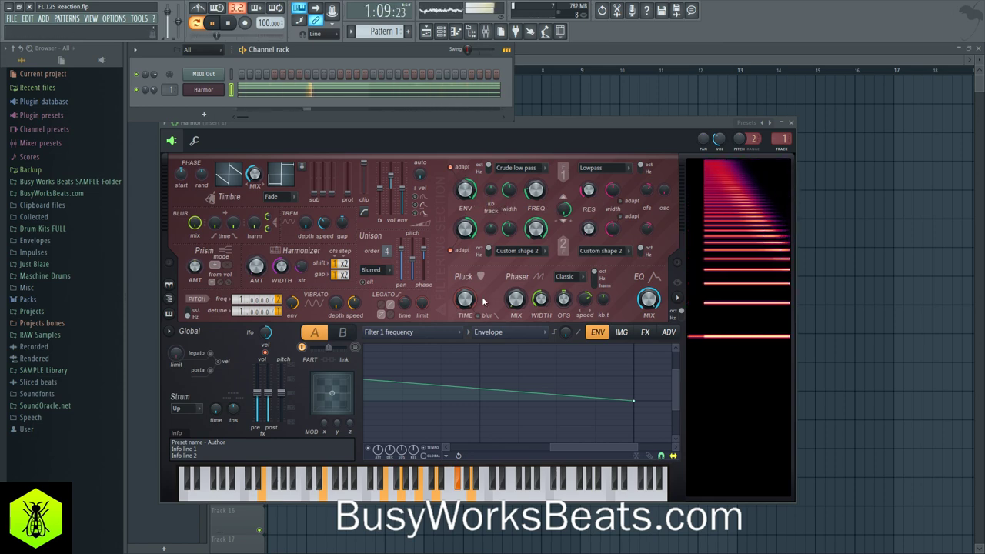
- Reshape Harmor's Filter 1 frequency envelope by moving its peak later at about 50% and its end point slightly later
key("space")
left_click_drag(553, 449, 376, 389)
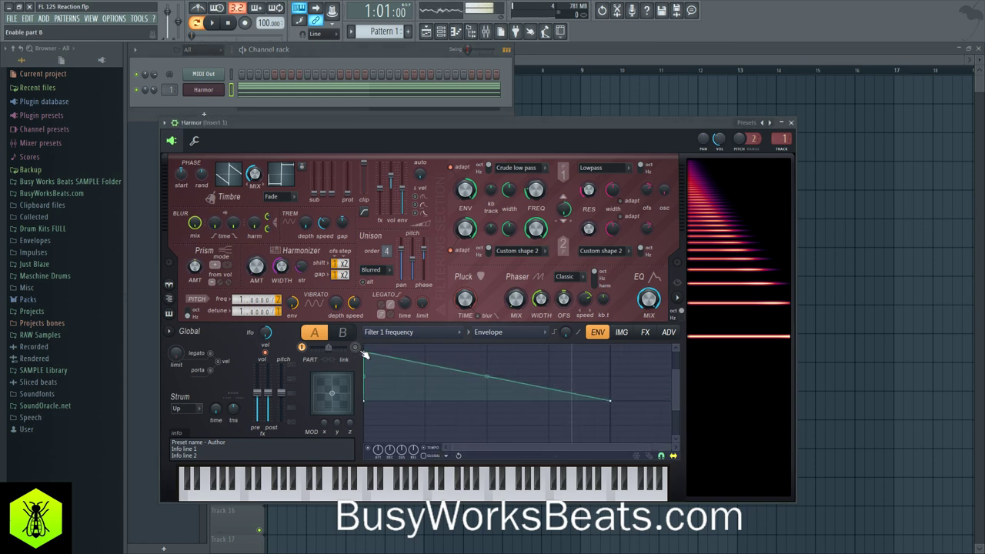
left_click_drag(364, 353, 416, 377)
key("space")
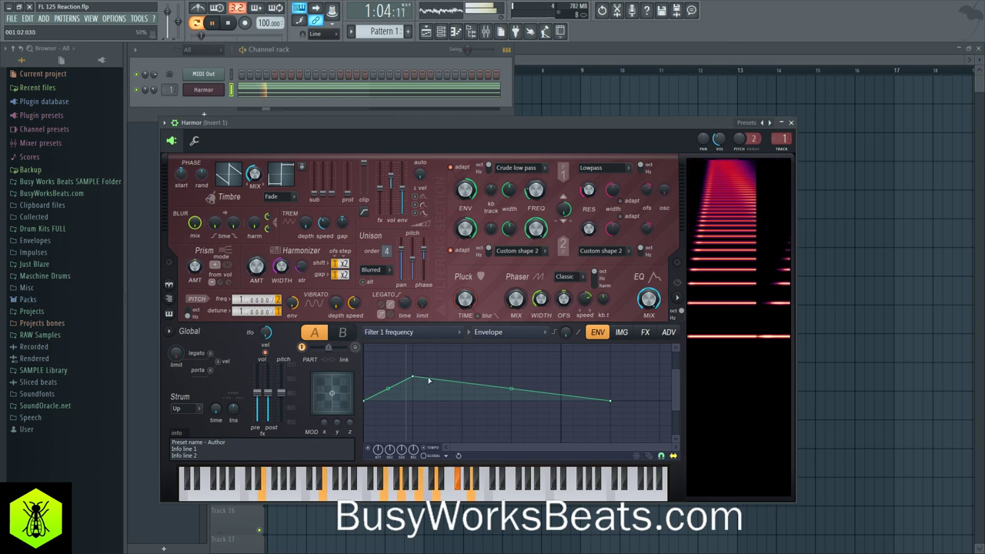
left_click_drag(607, 399, 627, 402)
key("space")
- Close and reopen Harmor, and play the pattern to listen to the reshaped filter envelope
left_click(791, 123)
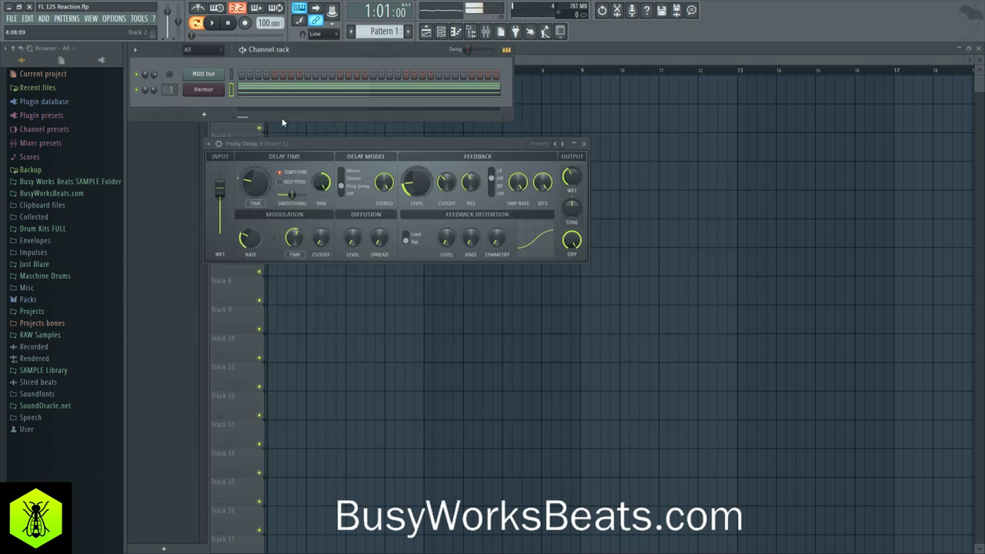
left_click(208, 91)
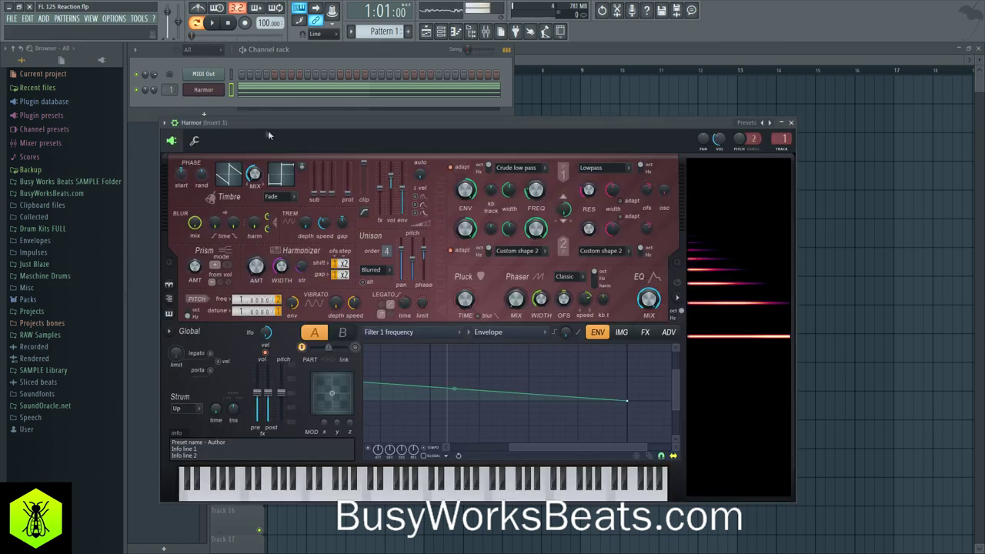
key("space")
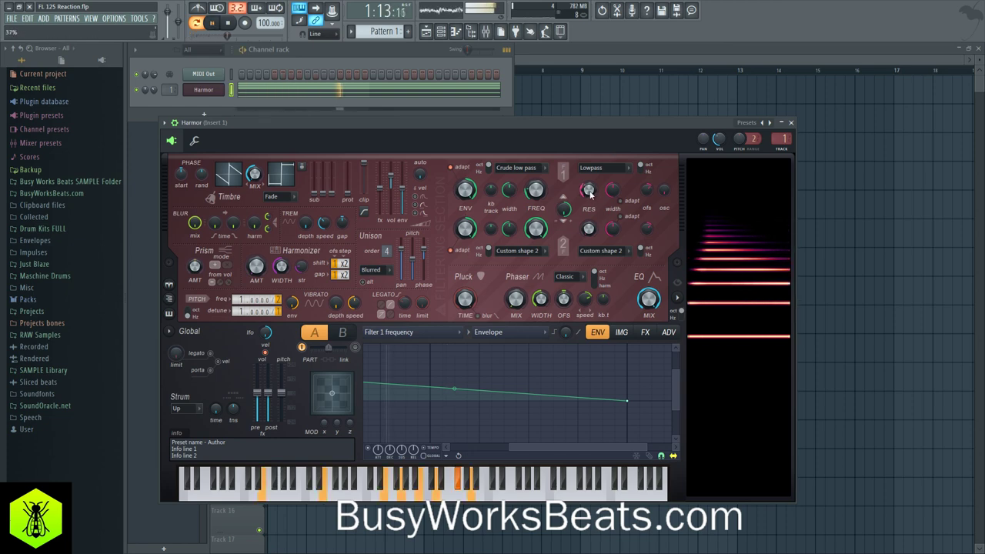
- Duplicate the whole Harmor chord to bars 3 and 4 in the piano roll, one semitone higher
key("F7")
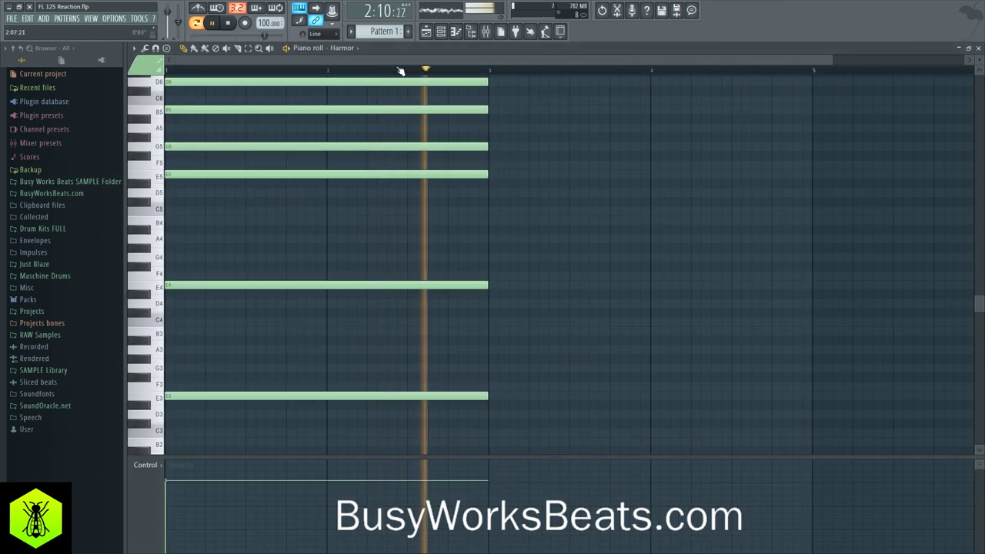
scroll(399, 73, "down", 1)
scroll(396, 94, "up", 3)
key("space")
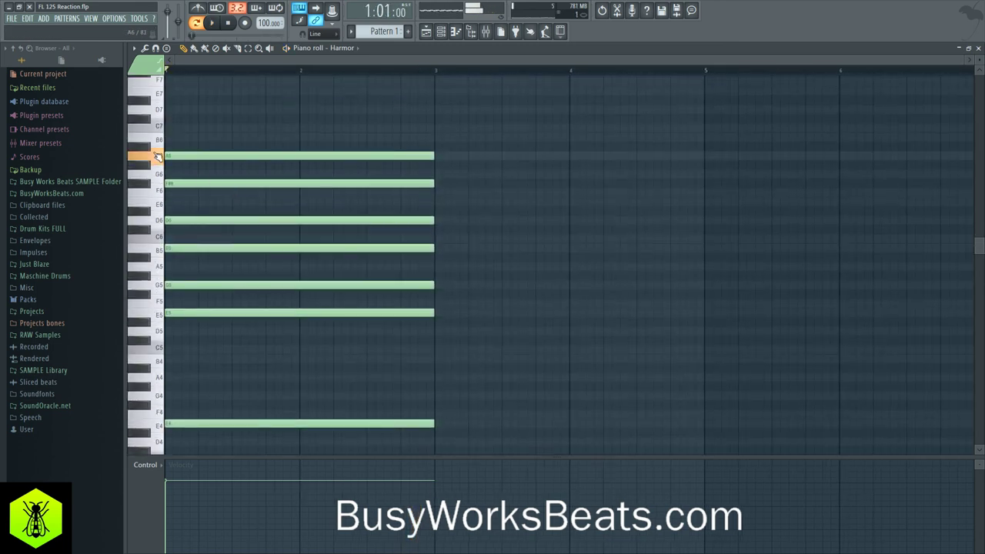
left_click_drag(187, 133, 230, 505)
mouse_move(172, 362)
left_mouse_down()
mouse_move(398, 363)
mouse_move(439, 351)
left_mouse_up()
scroll(449, 356, "up", 5)
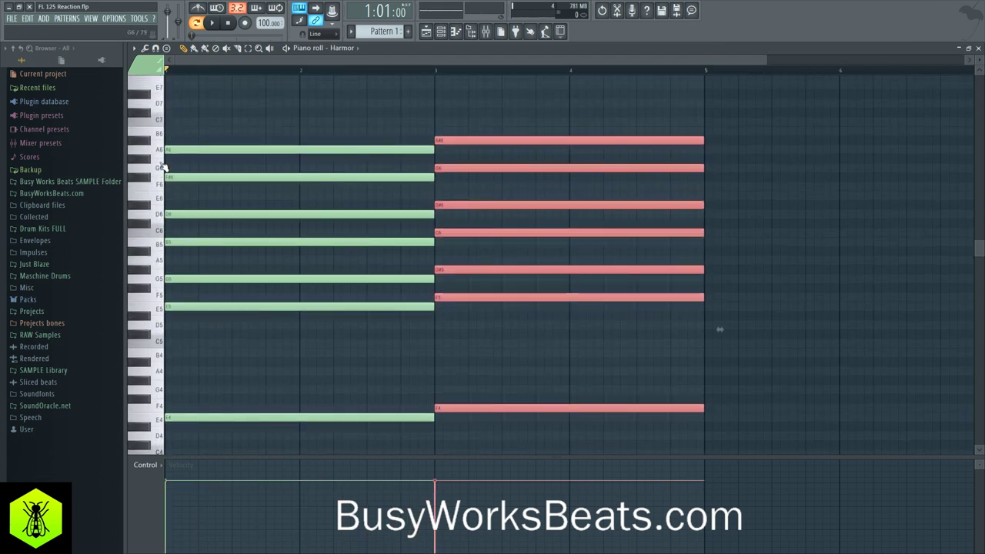
left_click(480, 109)
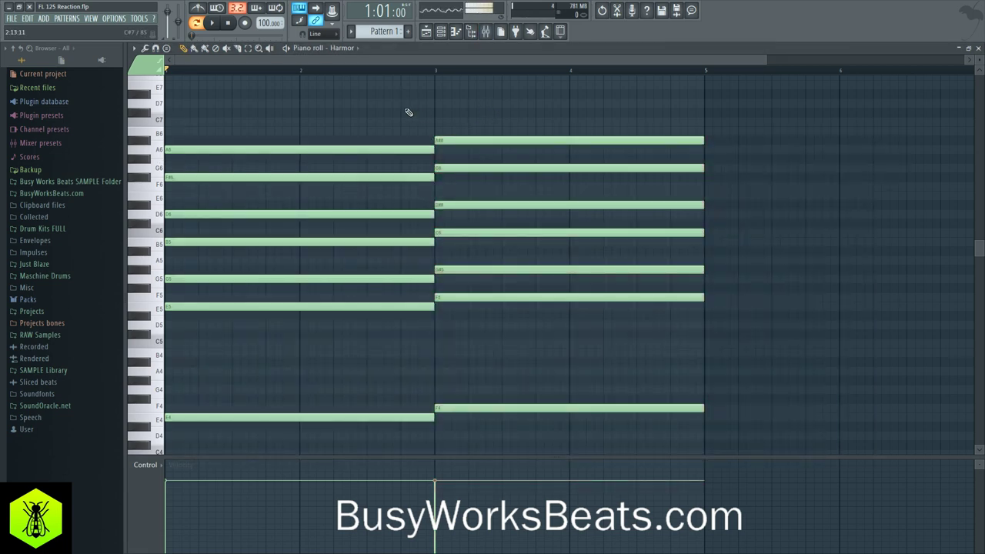
- Audition both chords, then raise the second chord's G#5, D#6 and A#6 notes by one semitone
key("space")
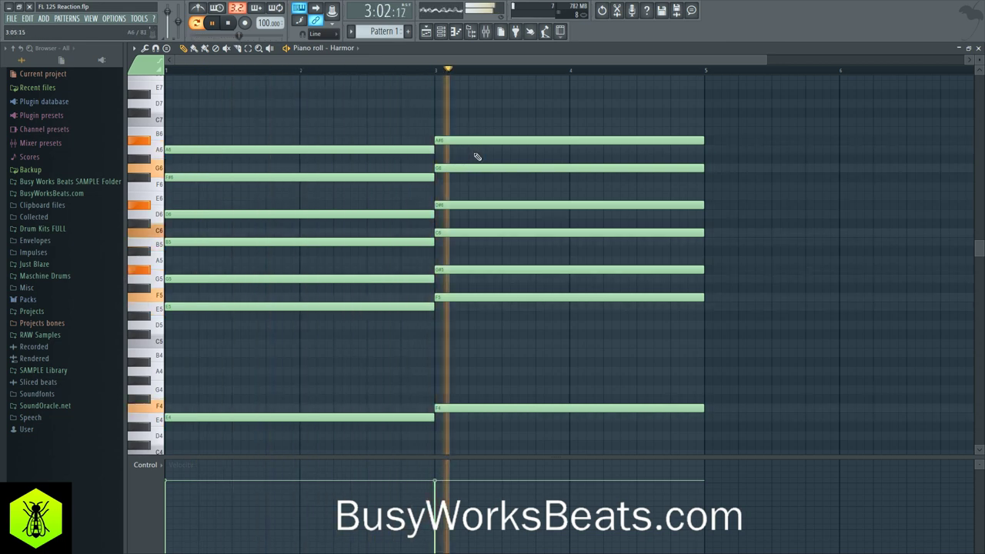
key("space")
scroll(482, 293, "up", 2)
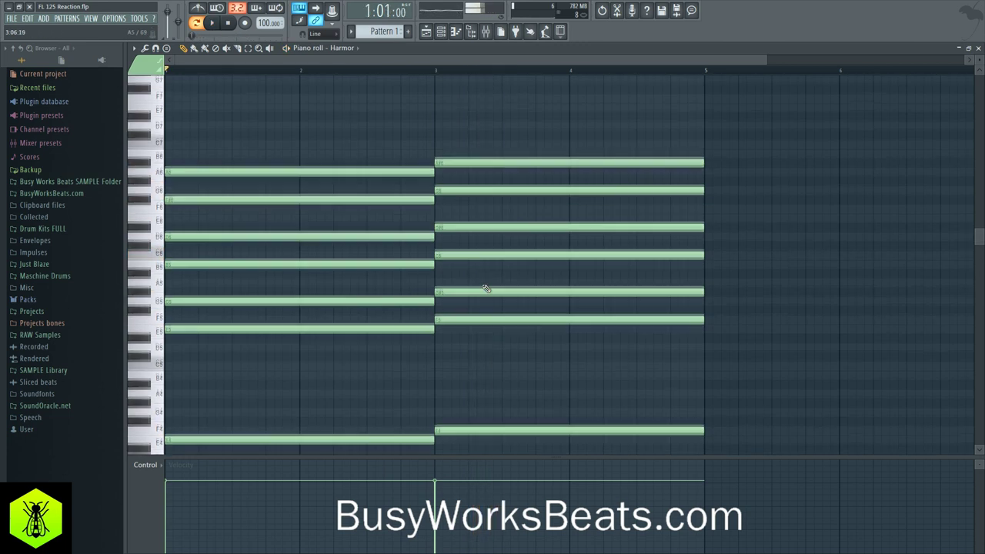
left_click(482, 297, "ctrl")
left_click(464, 232, "ctrl")
left_click(464, 169, "ctrl")
key("shift+Up")
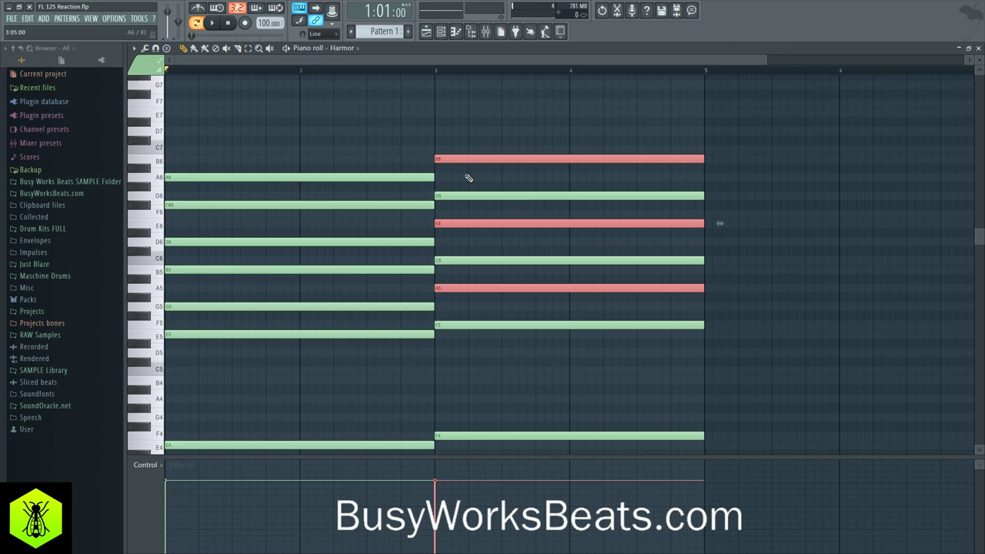
left_click(816, 261, "ctrl")
- Examine the second chord's notes by selecting them in turn, then clear the selection
scroll(493, 233, "down", 3)
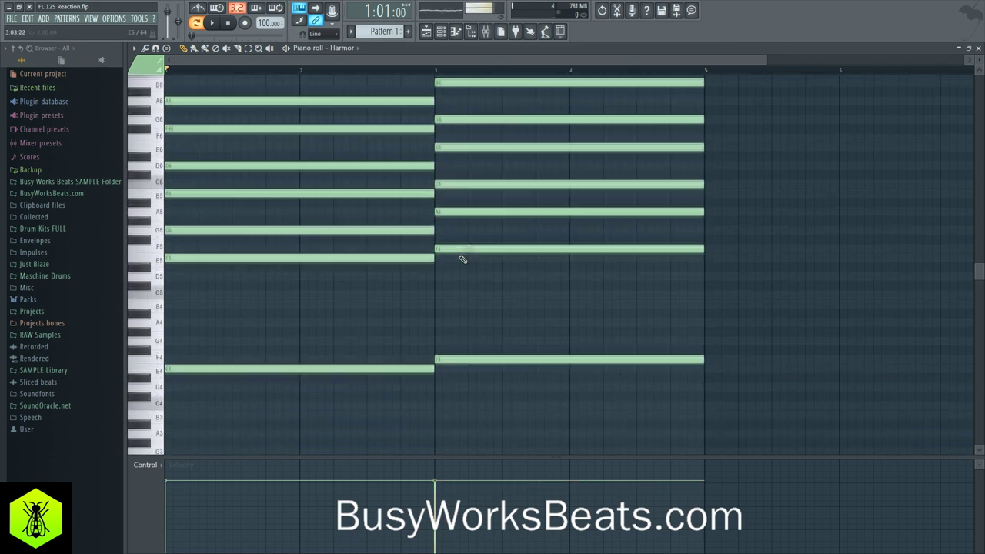
scroll(492, 231, "up", 1)
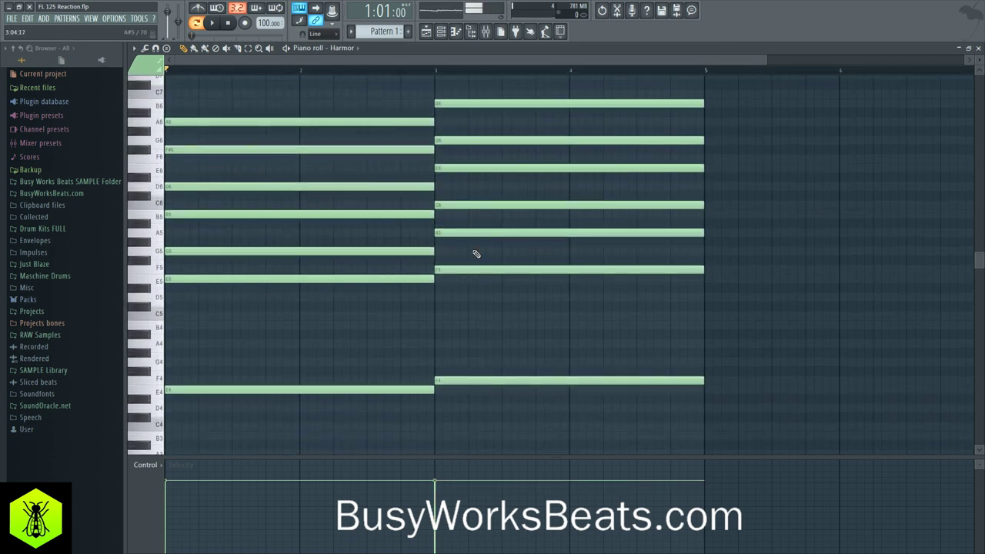
left_click_drag(469, 200, 486, 279)
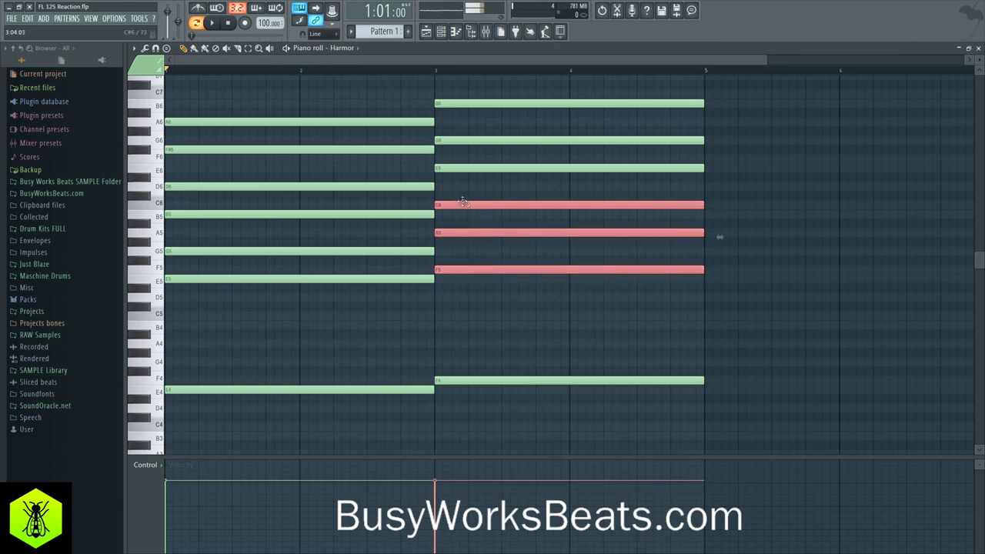
left_click_drag(458, 165, 462, 188)
left_click_drag(460, 118, 463, 144)
left_click_drag(456, 97, 457, 102)
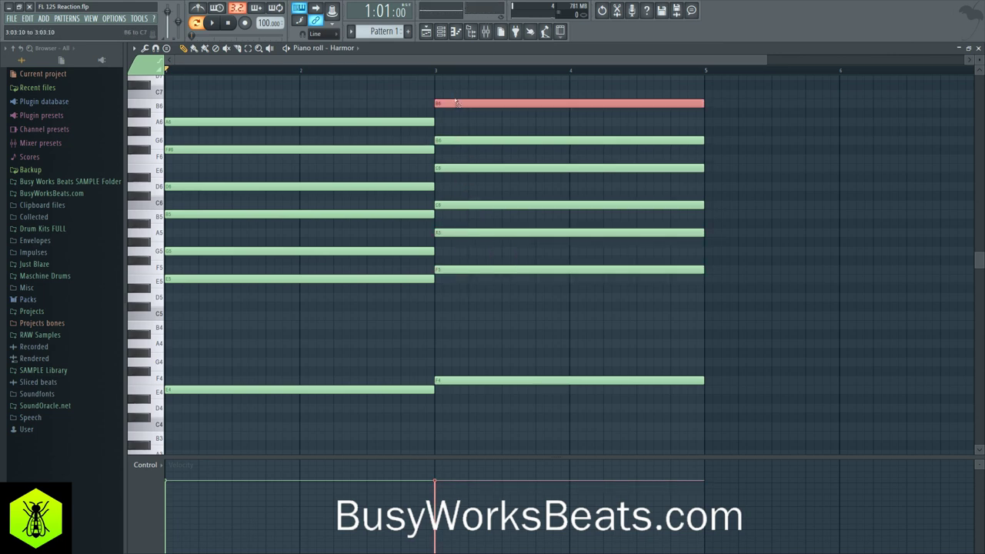
left_click(811, 135, "ctrl")
- Play back the two-chord progression, then close the piano roll to watch Harmor's spectral display
key("space")
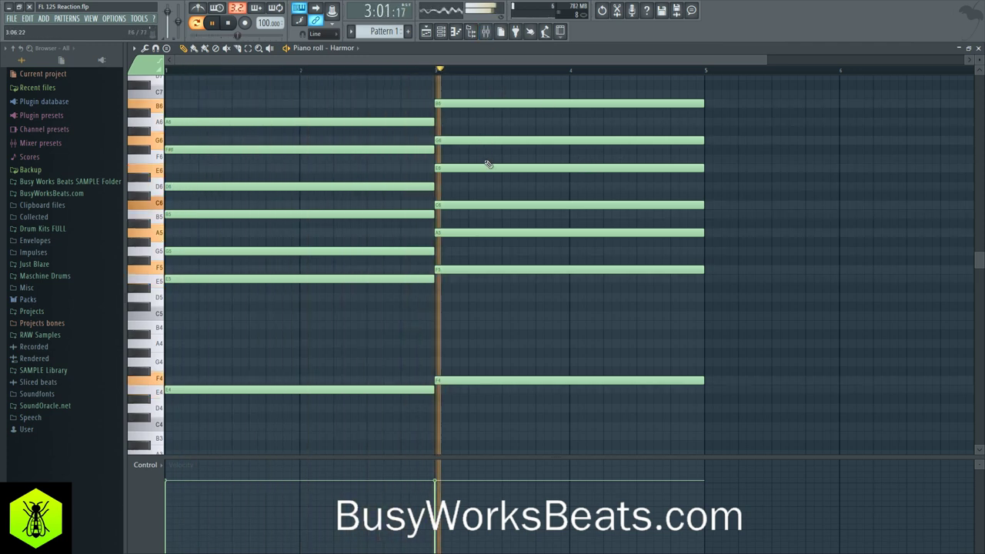
scroll(508, 168, "up", 3)
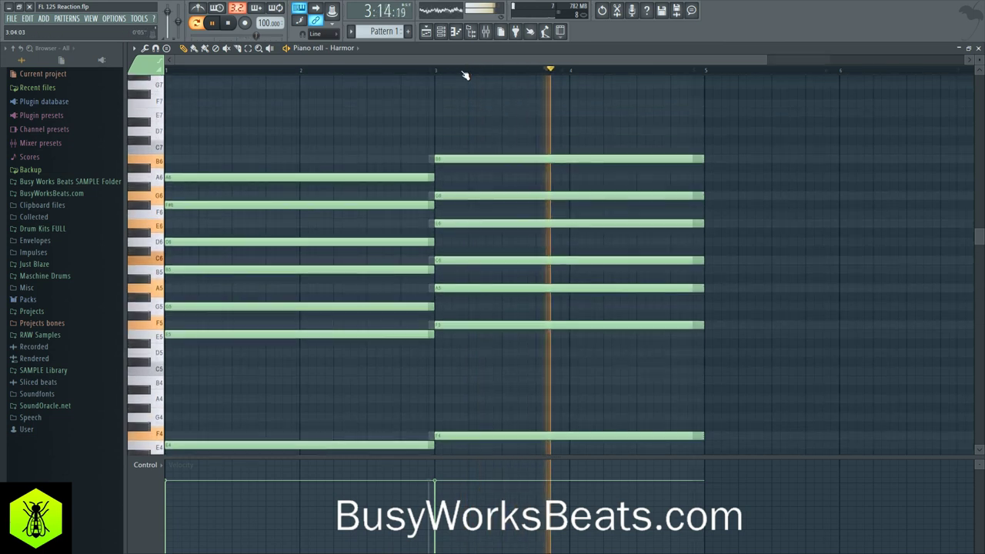
scroll(464, 74, "down", 2)
left_click(979, 47)
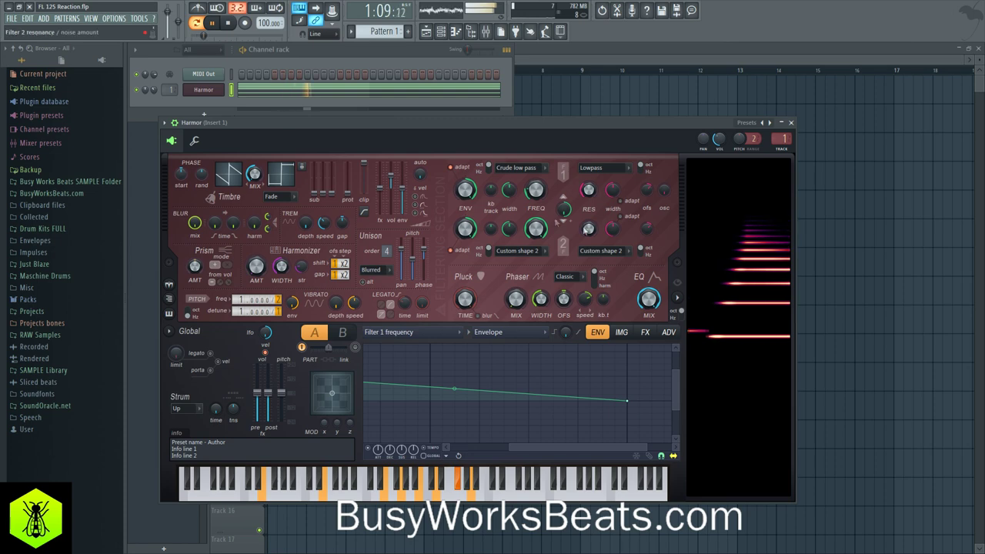
- Stop playback and place the Pattern 1 clip at bar 1 of Track 1 in the playlist
left_click(544, 105)
key("space")
left_click_drag(276, 77, 274, 79)
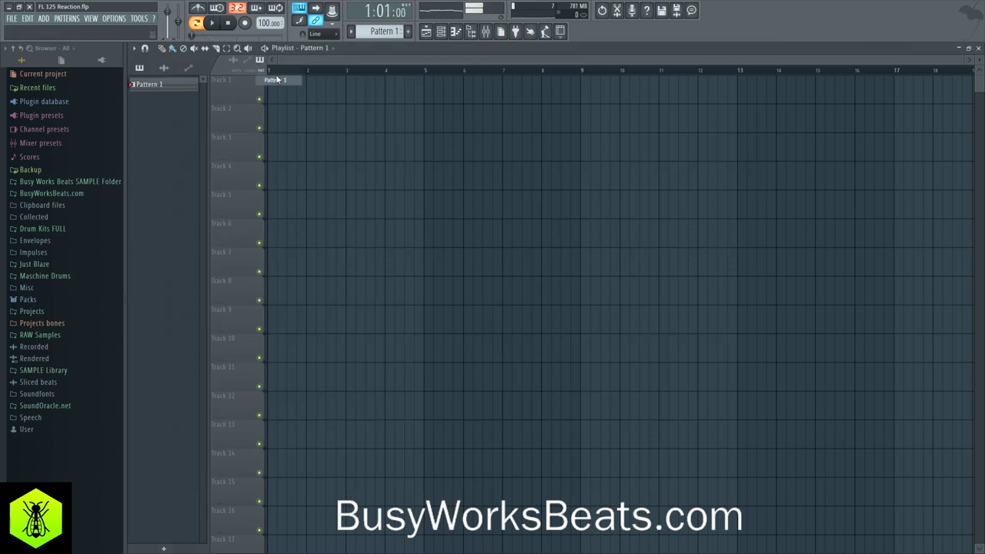
- Examine the Fruity Delay 3 settings on mixer Insert 1, then close the plugin and the mixer
left_click(486, 31)
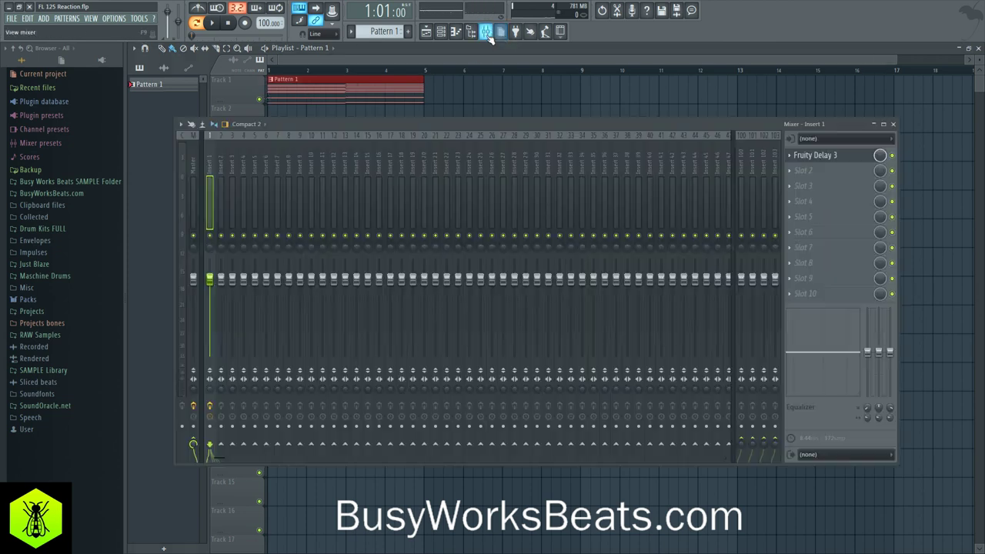
left_click(831, 156)
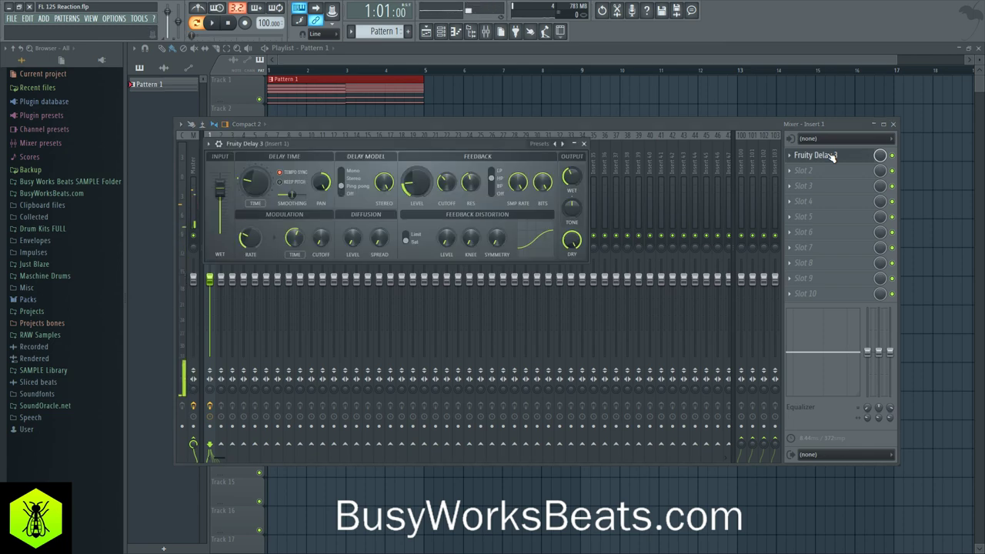
left_click(584, 143)
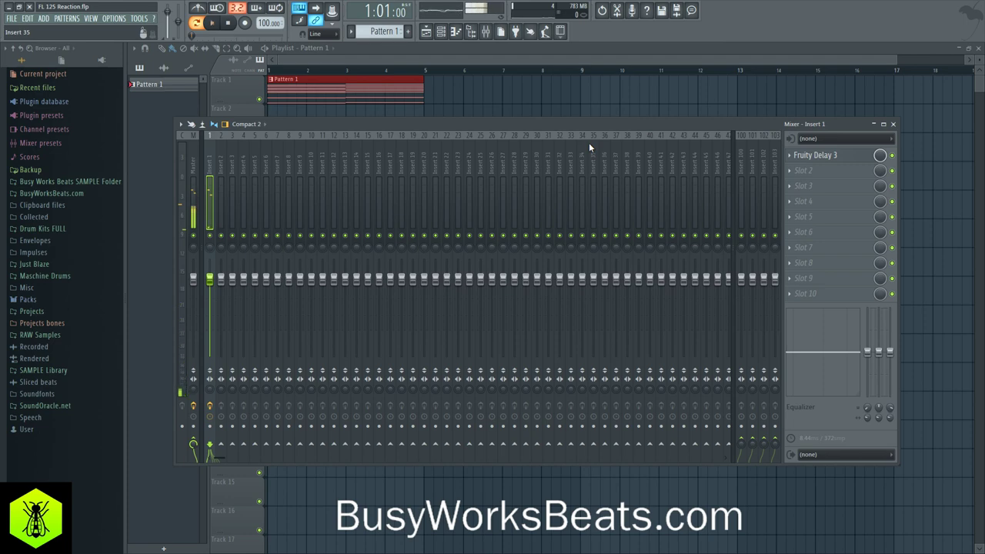
key("space")
left_click(893, 124)
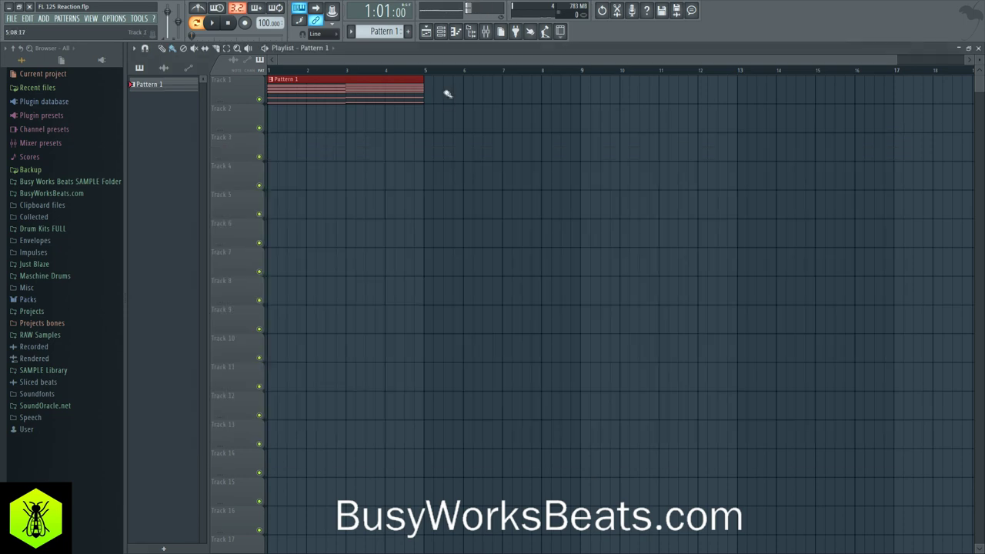
- Switch to Pattern 2 and add an FPC drum channel to the channel rack
left_click(441, 30)
scroll(397, 31, "down", 1)
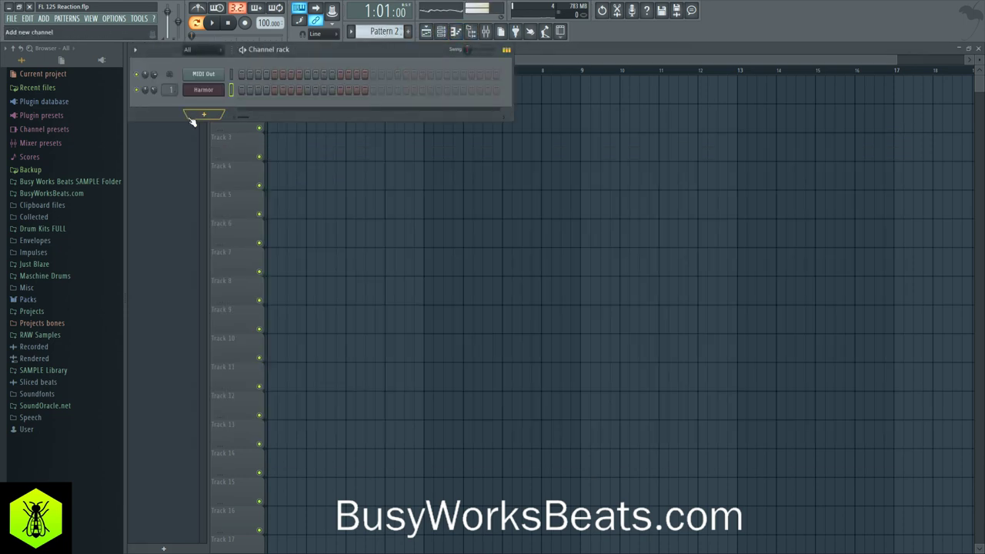
left_click(203, 114)
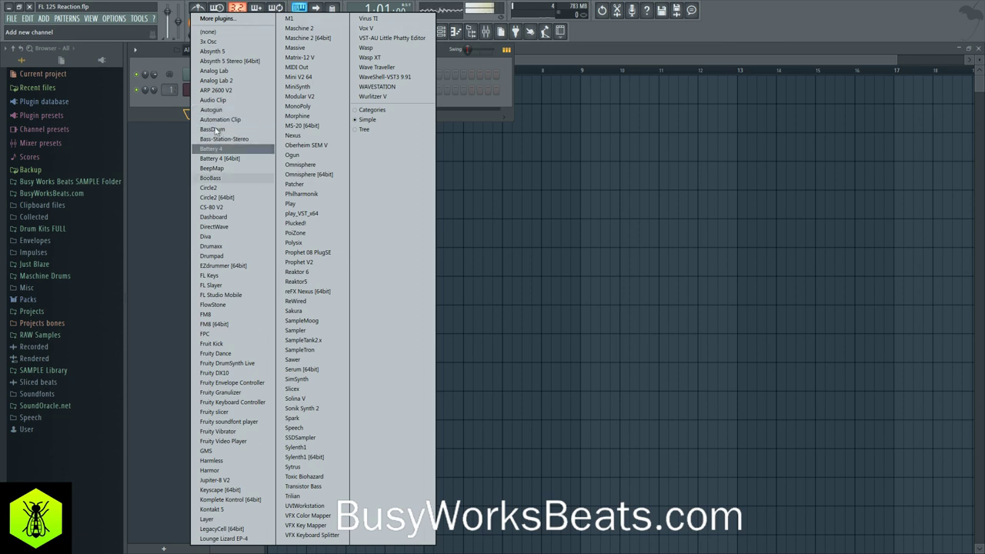
left_click(230, 339)
left_click_drag(583, 364, 605, 373)
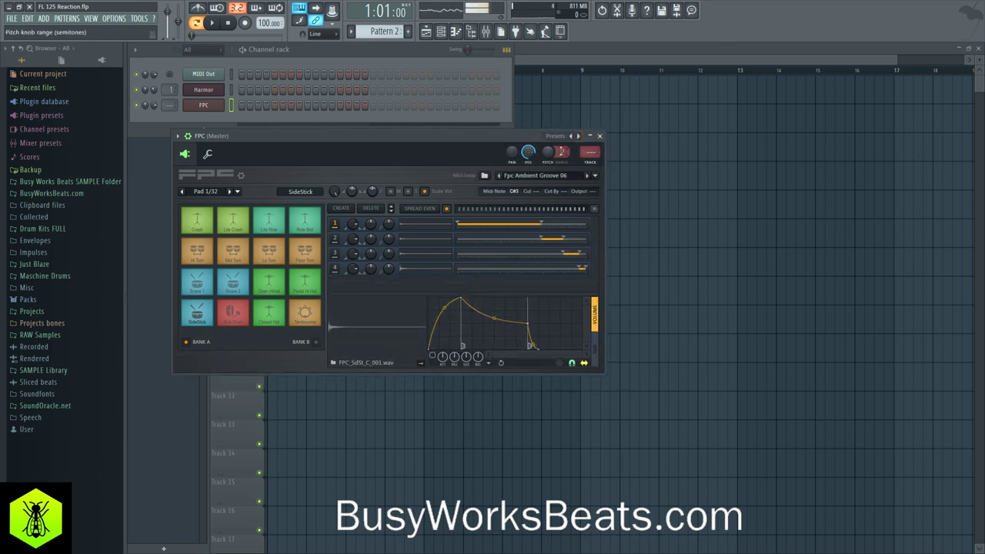
- Load FPC's House preset and audition its Kick Drum and Snare 2 pads alternately
left_click(579, 135)
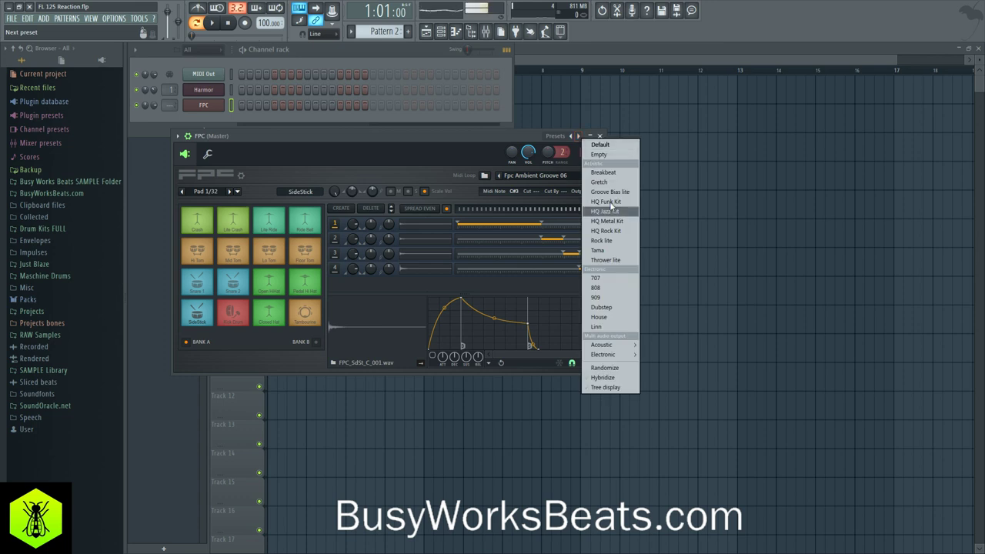
left_click(621, 320)
left_click(234, 311)
left_click(204, 291)
left_click(230, 311)
left_click(205, 286)
left_click(237, 316)
left_click(204, 282)
left_click(233, 312)
left_click(208, 287)
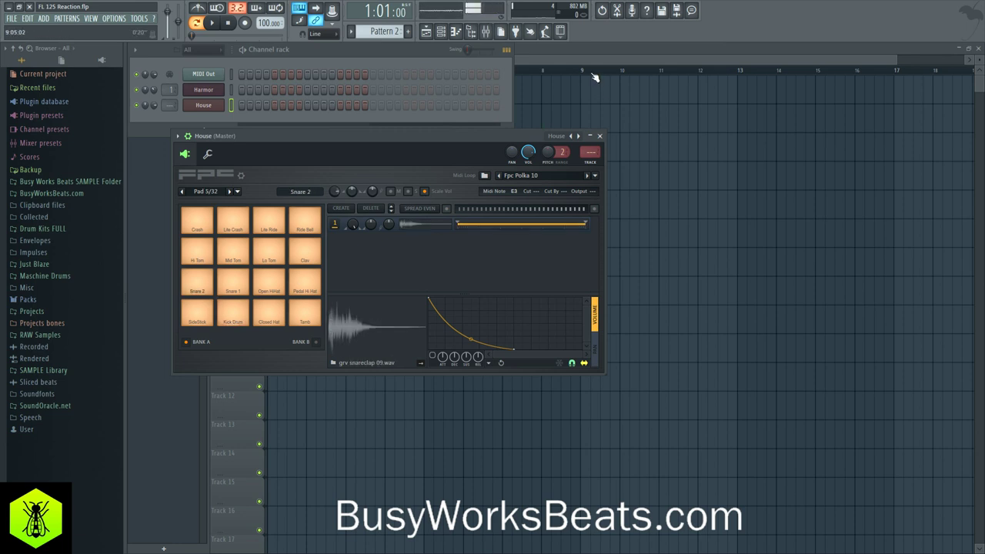
left_click(600, 136)
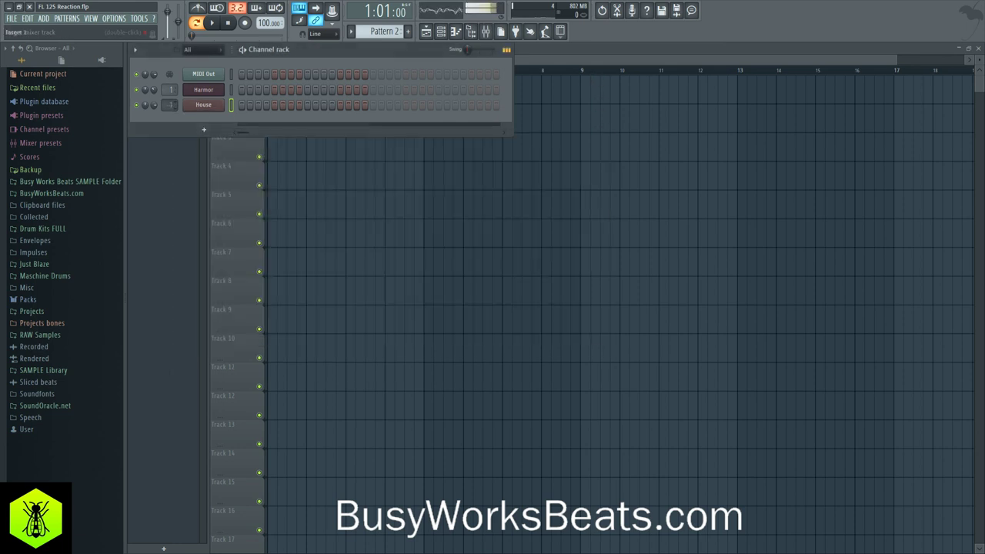
- Route the House drum channel to mixer track 2 and place Pattern 2 at bar 1 of Track 2
left_click(252, 145)
left_click_drag(286, 120, 286, 112)
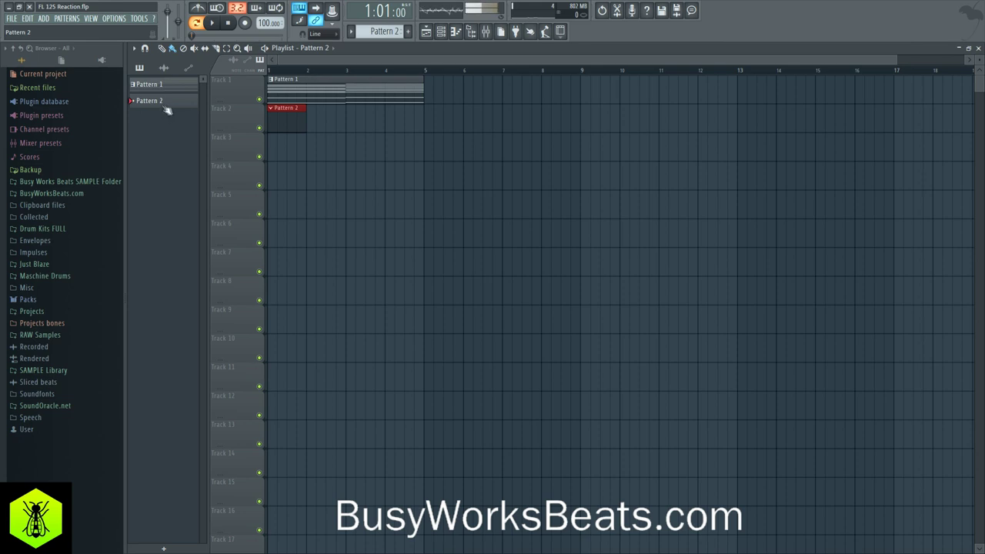
left_click(449, 37)
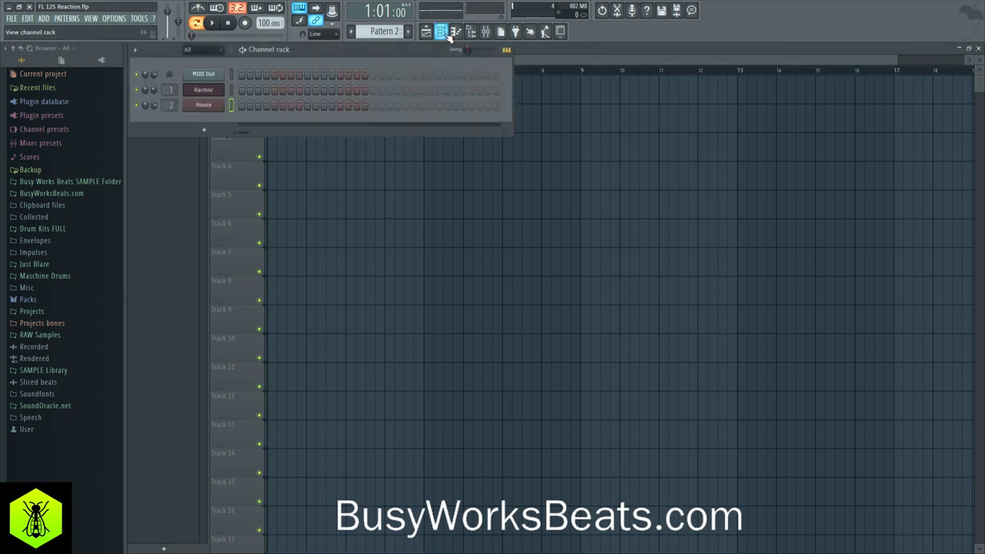
left_click(289, 202)
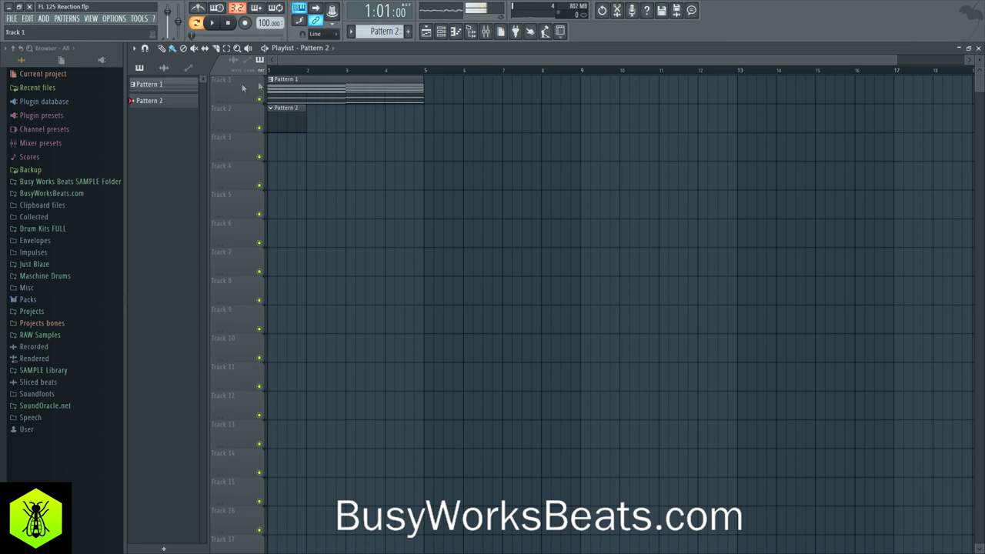
- Audition Pattern 1 and render it as a 16Bit int WAV audio clip with the tail set to Leave remainder
scroll(371, 31, "up", 1)
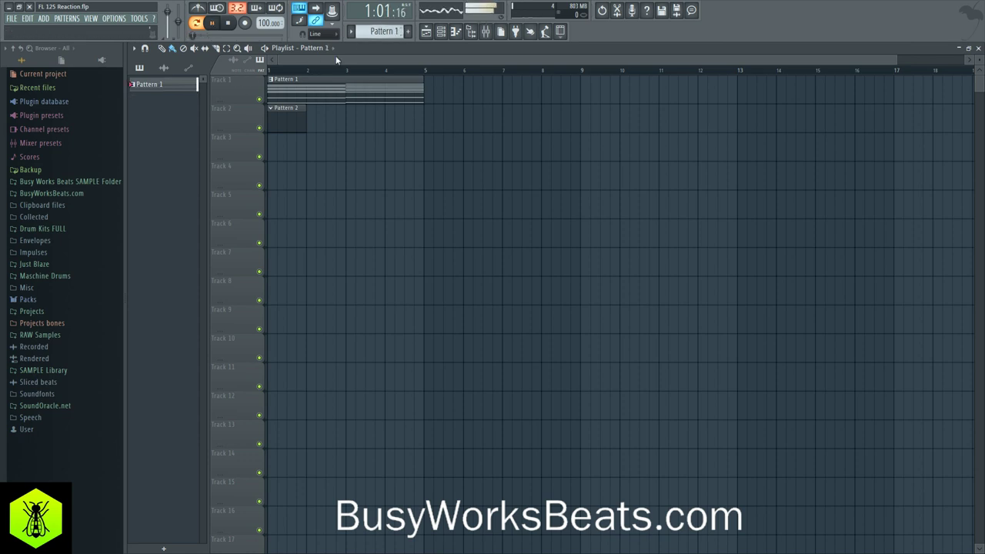
key("space")
right_click(165, 91)
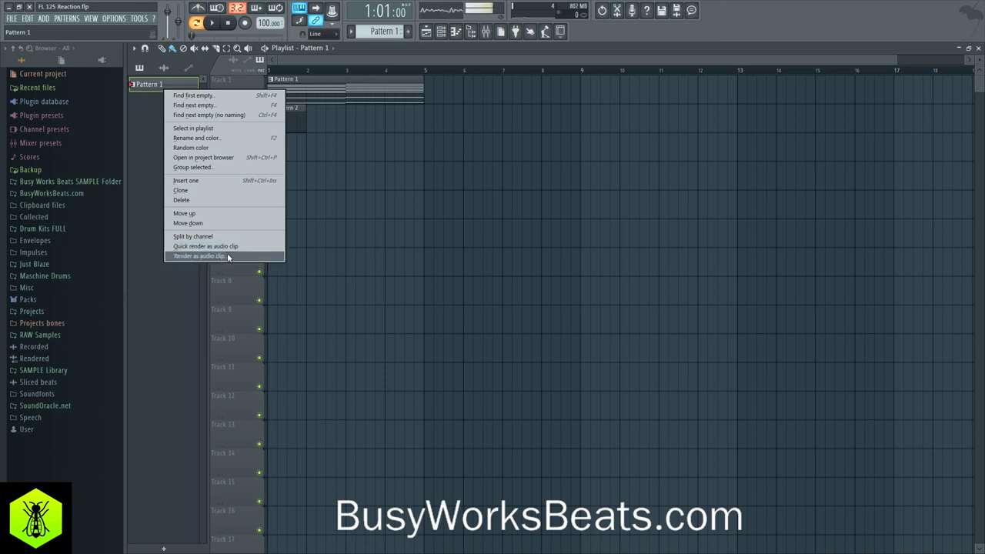
left_click(228, 257)
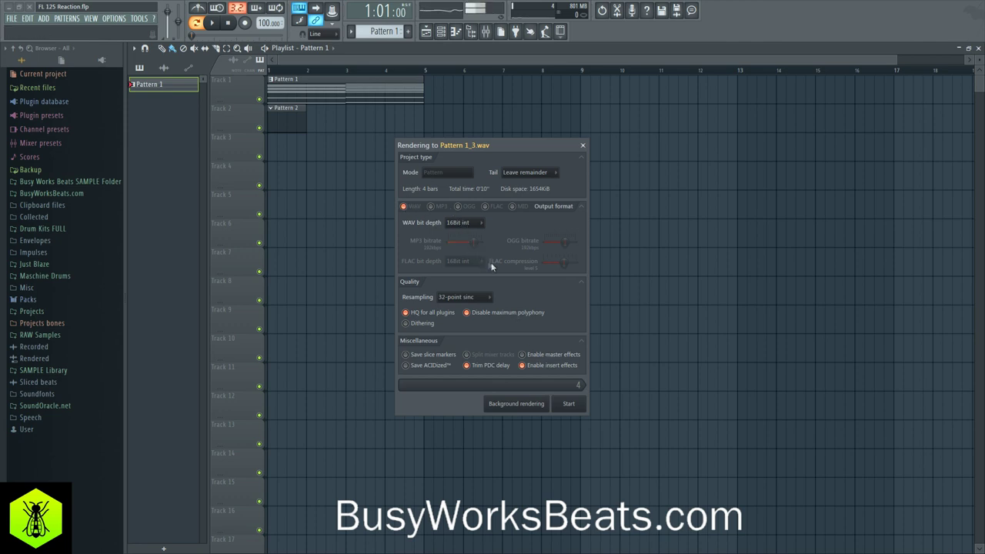
left_click(530, 173)
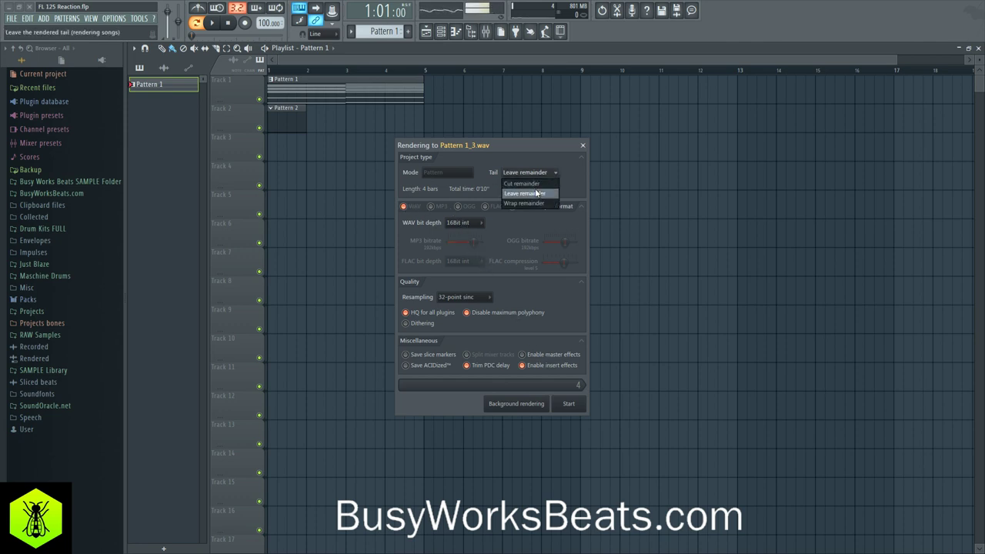
left_click(536, 194)
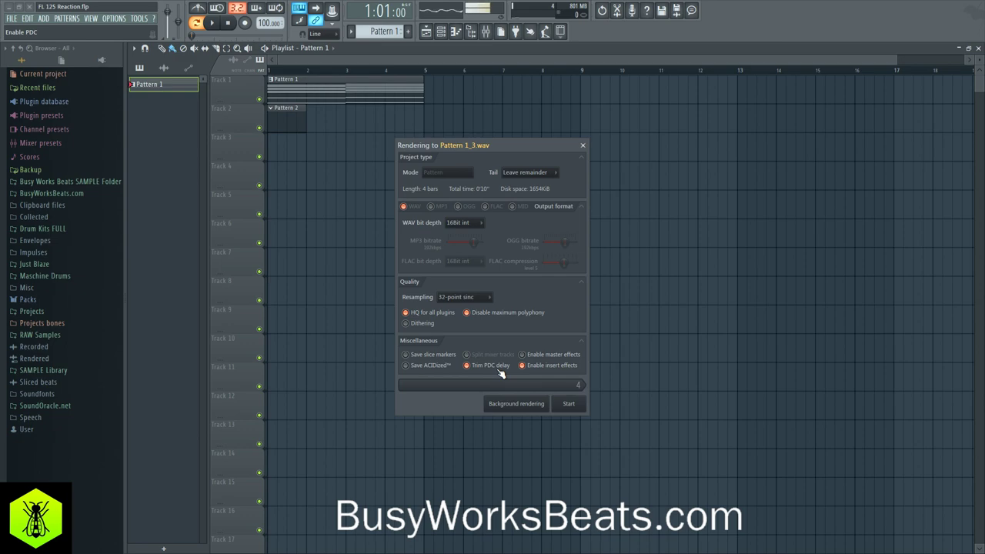
left_click(580, 405)
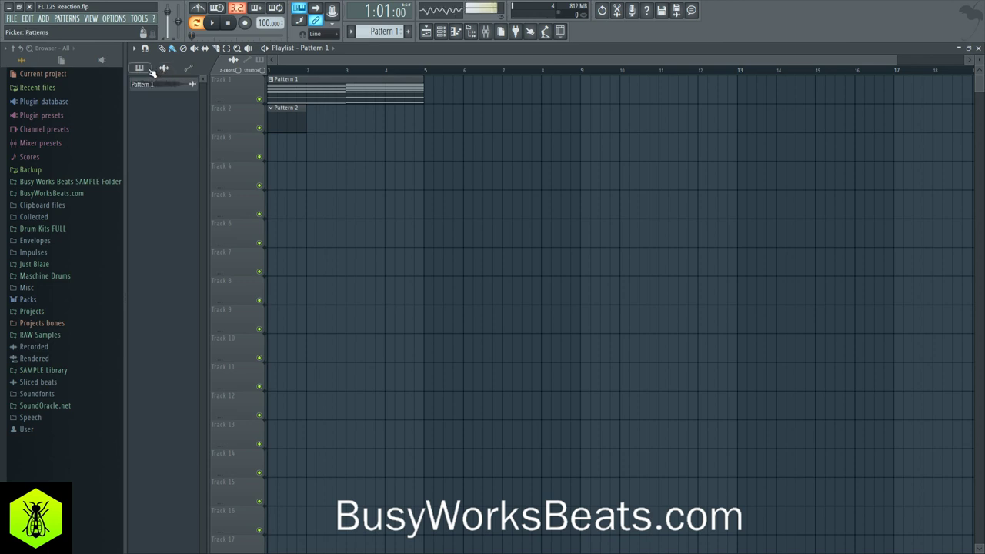
- Preview the rendered Pattern 1 audio clip and place it at bar 1 of Track 3
left_click(150, 68)
left_click(161, 70)
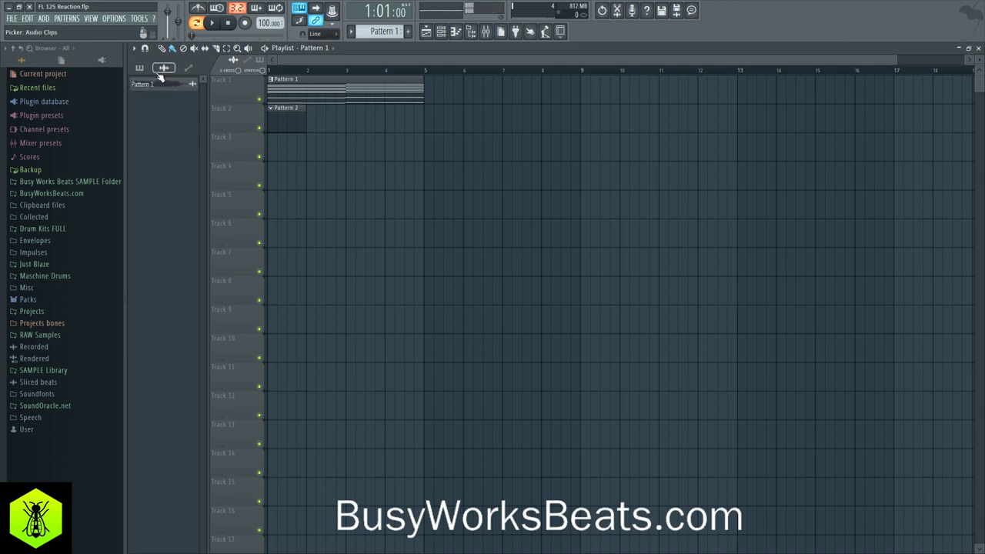
right_click(167, 86)
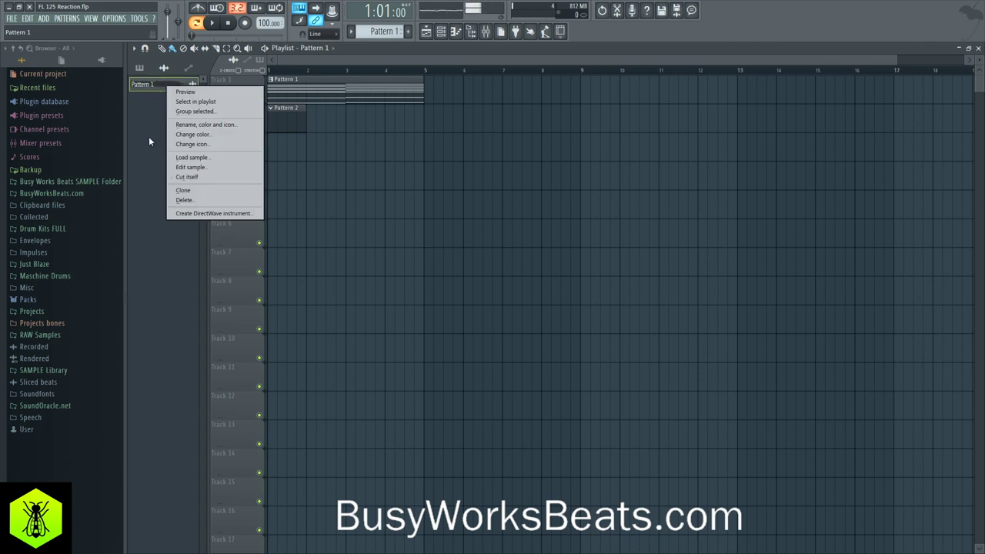
left_click(155, 115)
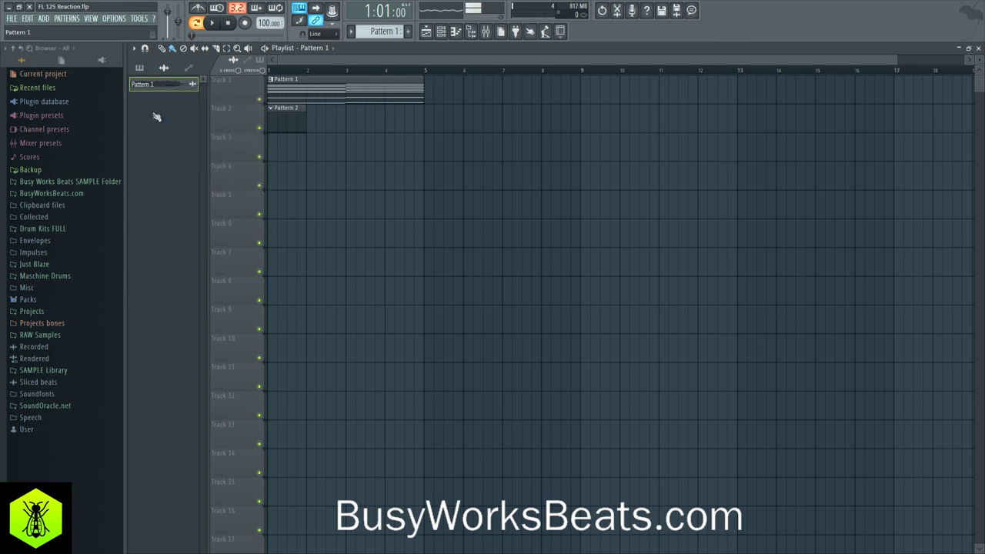
right_click(170, 91)
left_click(185, 95)
left_click_drag(181, 90, 249, 154)
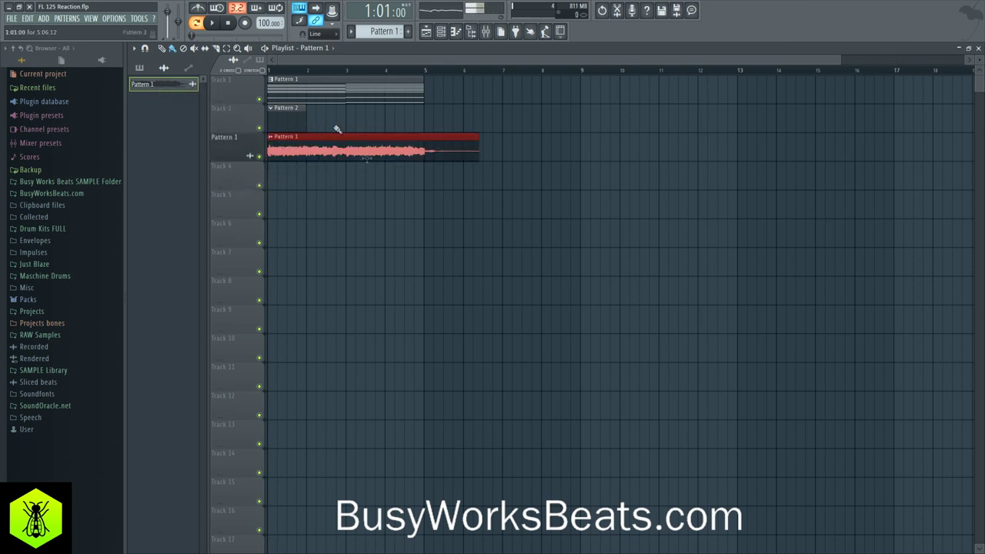
- Mute Track 1 and reverse the Pattern 1 audio clip through its channel settings
left_click(260, 99)
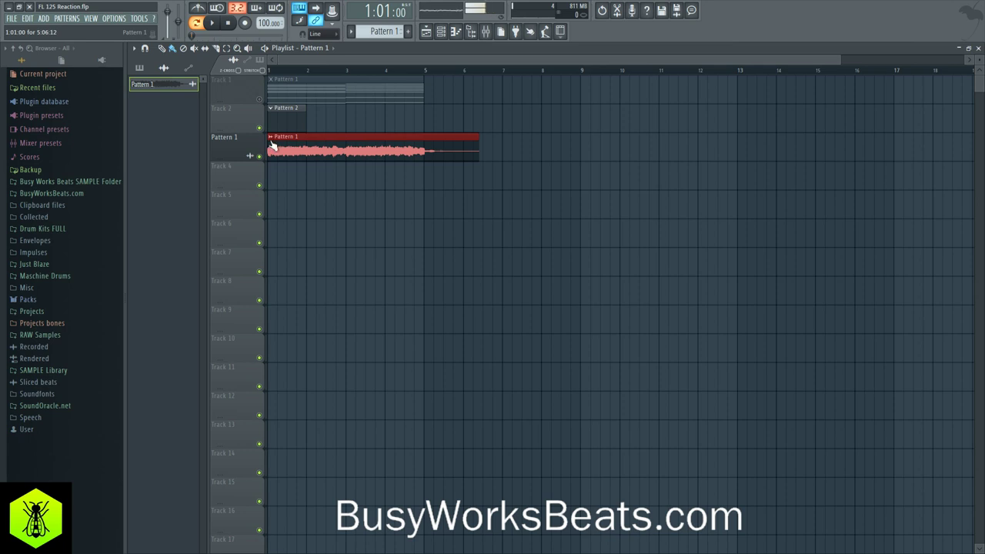
left_click(271, 138)
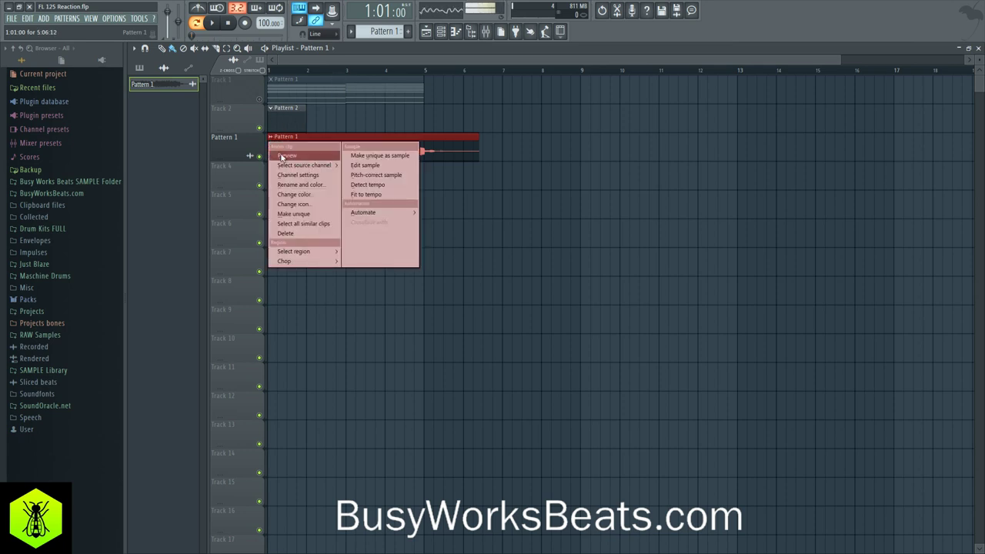
left_click(291, 177)
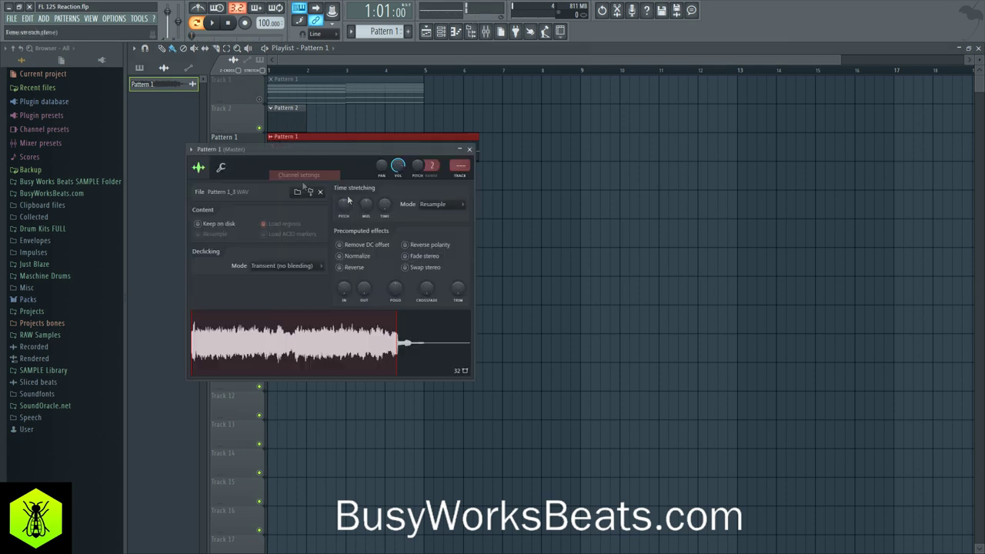
left_click(339, 268)
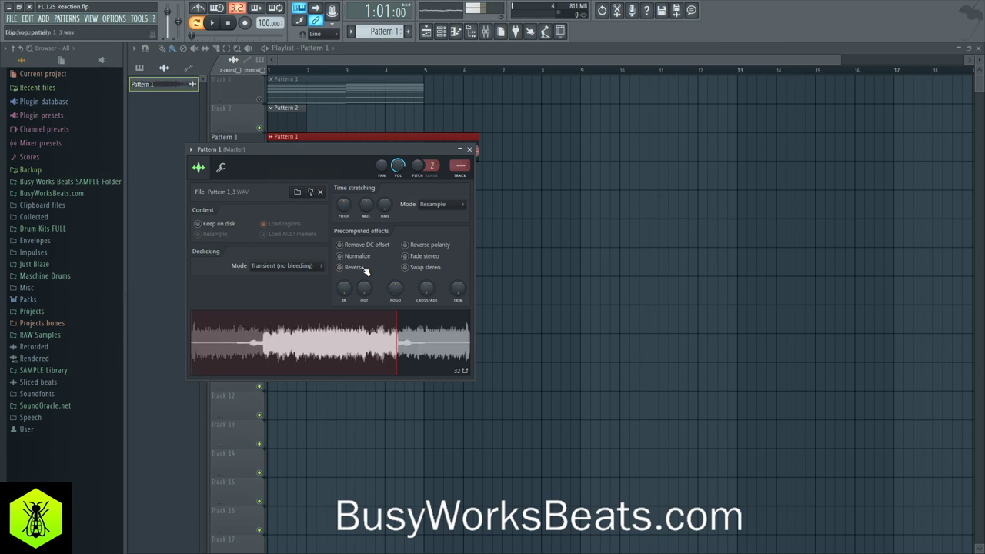
left_click(470, 149)
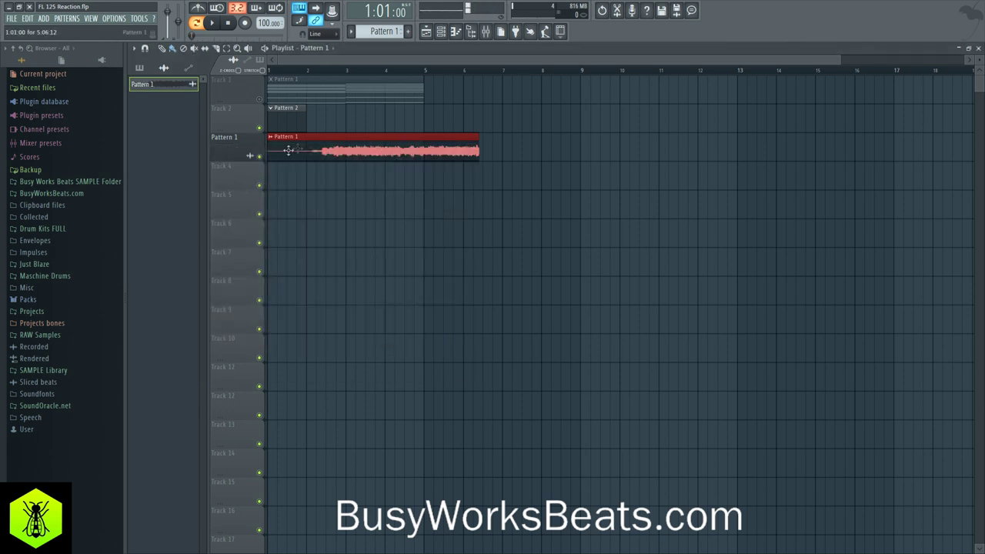
- Trim one bar off the start of the reversed Pattern 1 clip and move it back to bar 1
left_click_drag(268, 148, 310, 169)
left_click_drag(388, 149, 332, 151)
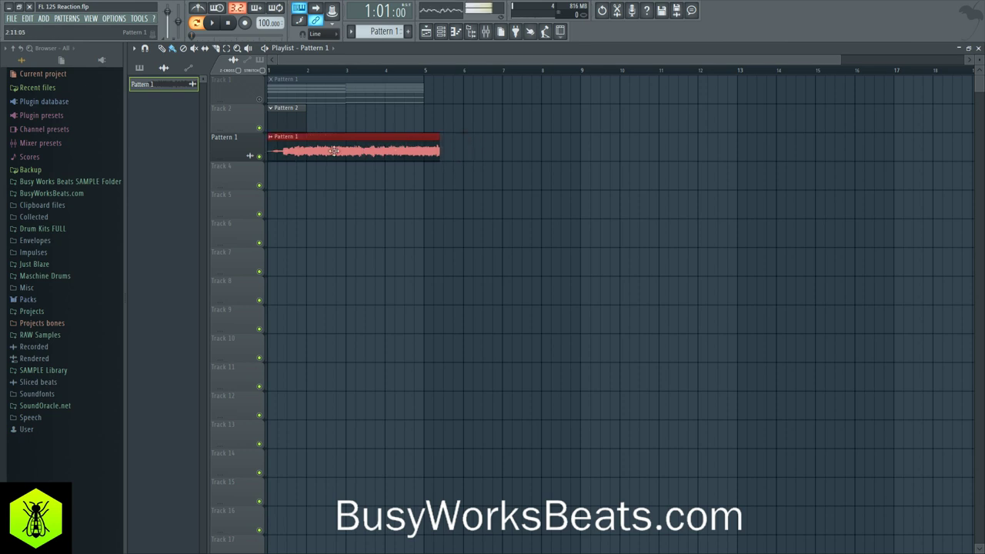
- Turn off playlist snapping and move the reversed clip so that its end lines up with bar 6
left_click(144, 48)
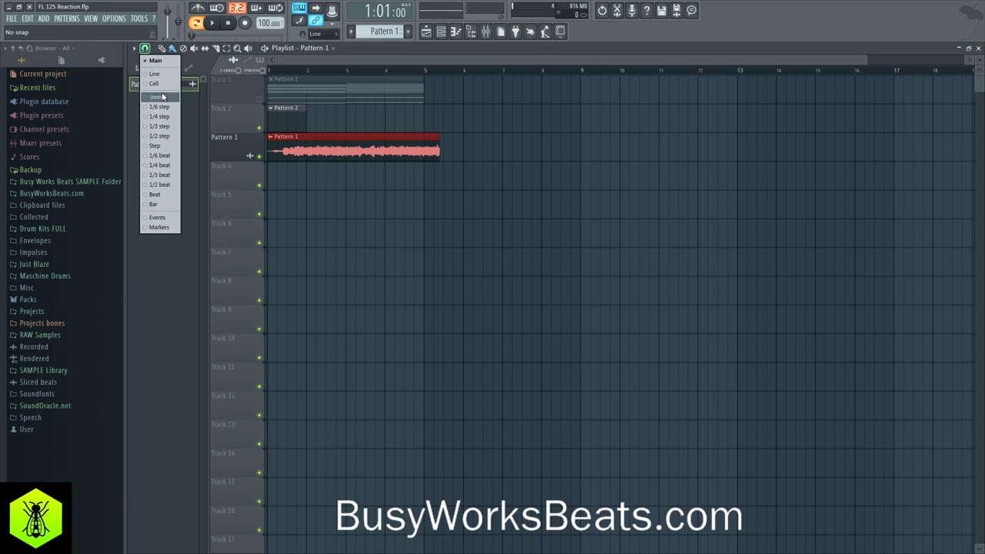
left_click(163, 97)
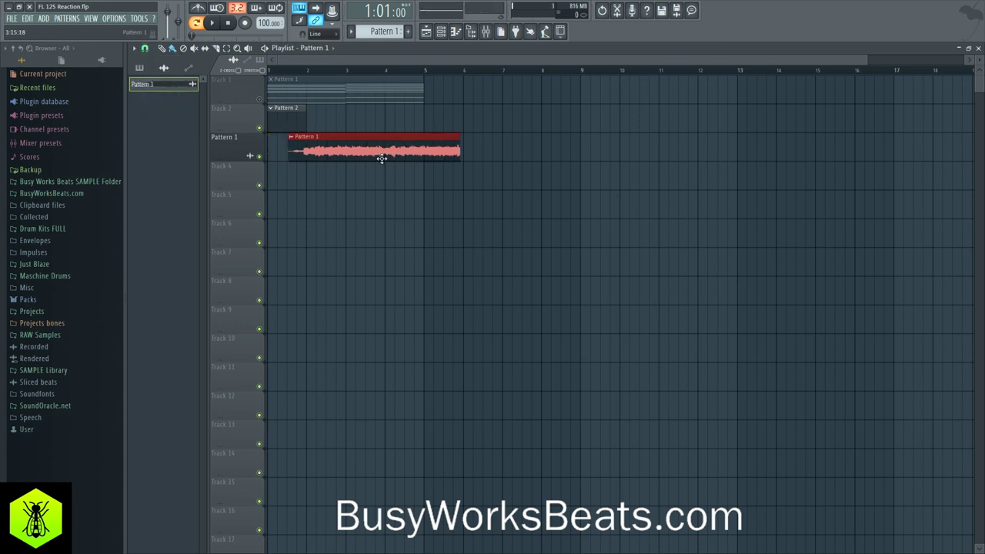
scroll(460, 77, "up", 3)
scroll(670, 71, "up", 4)
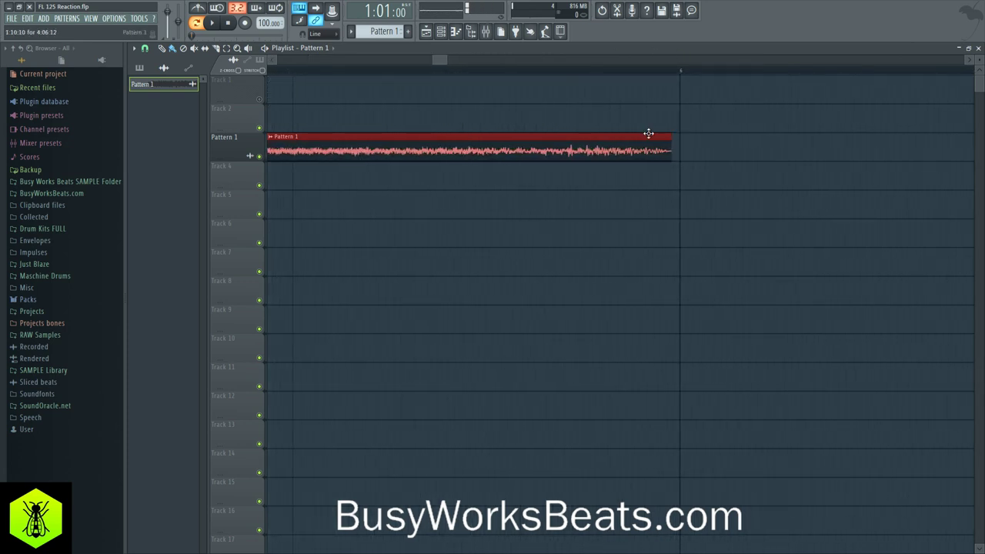
scroll(658, 77, "down", 3)
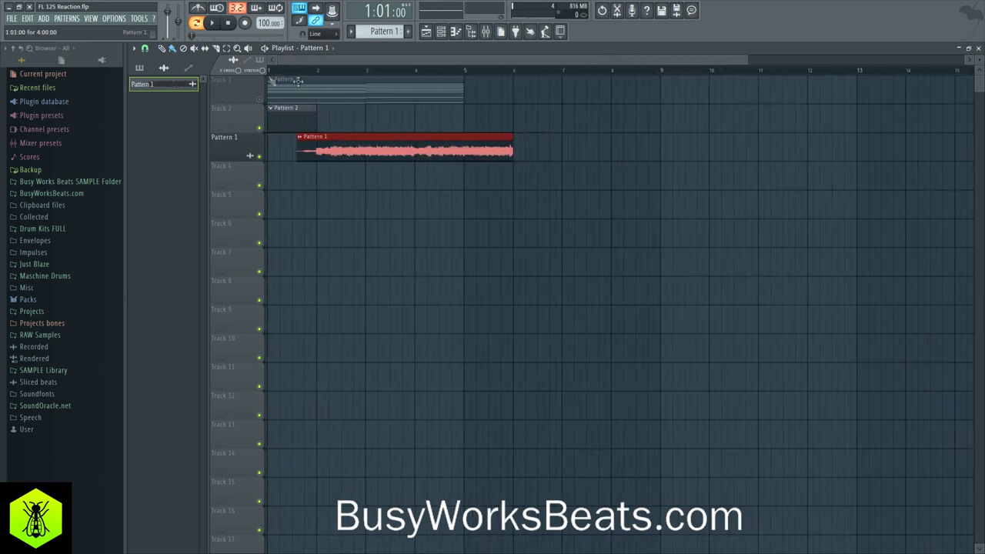
- With playlist snapping set to Bar, slice off the reversed clip's start before bar 2 and move the rest to bar 1
left_click(148, 48)
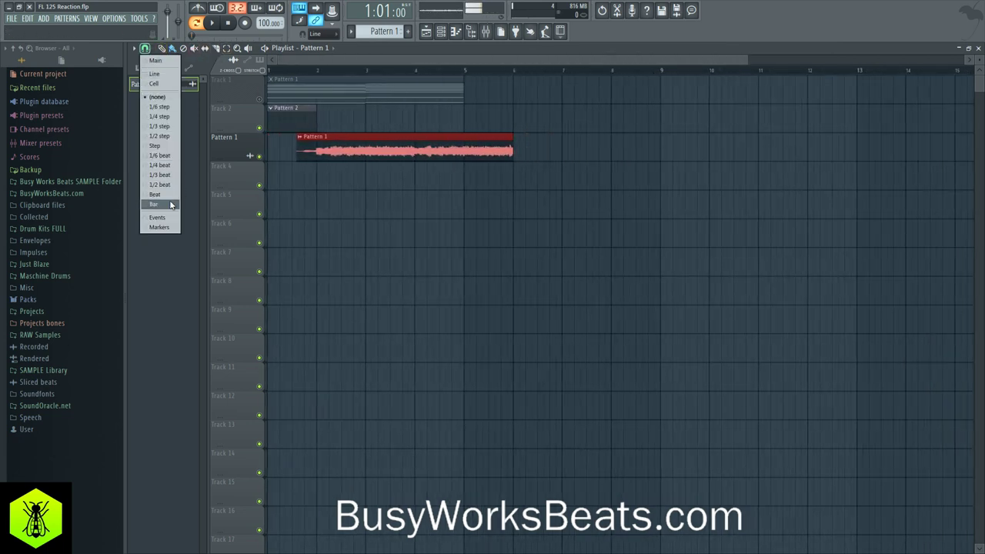
left_click(172, 205)
left_click(218, 48)
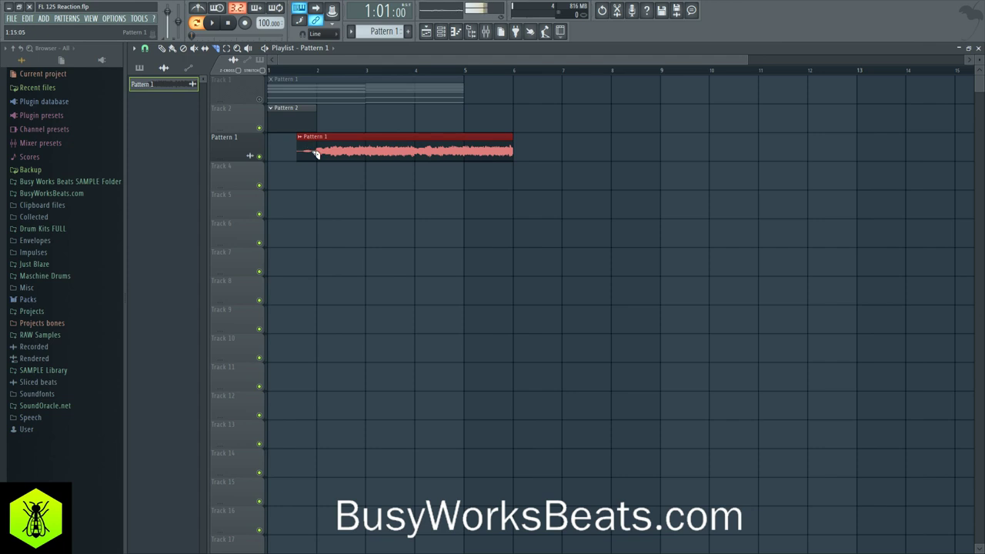
left_click_drag(318, 162, 268, 133)
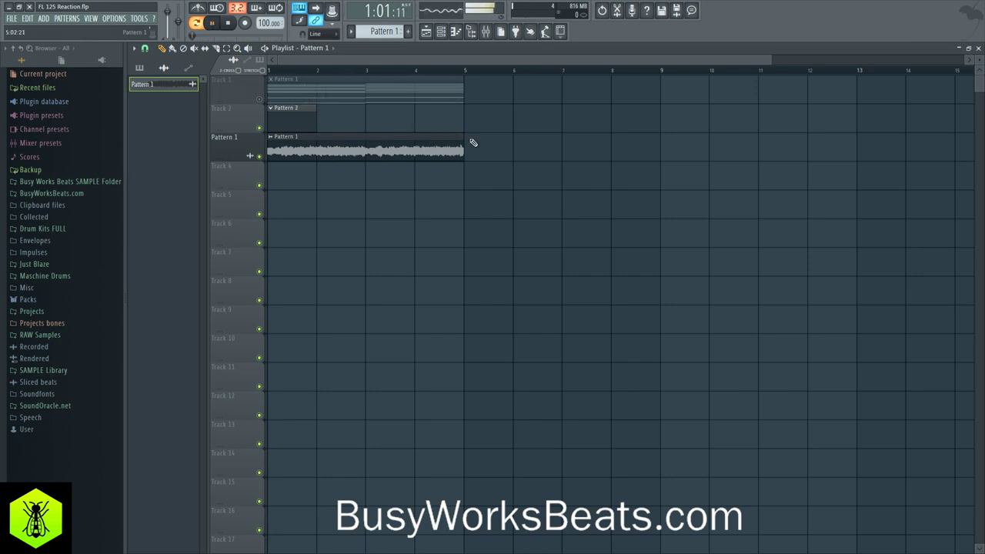
key("space")
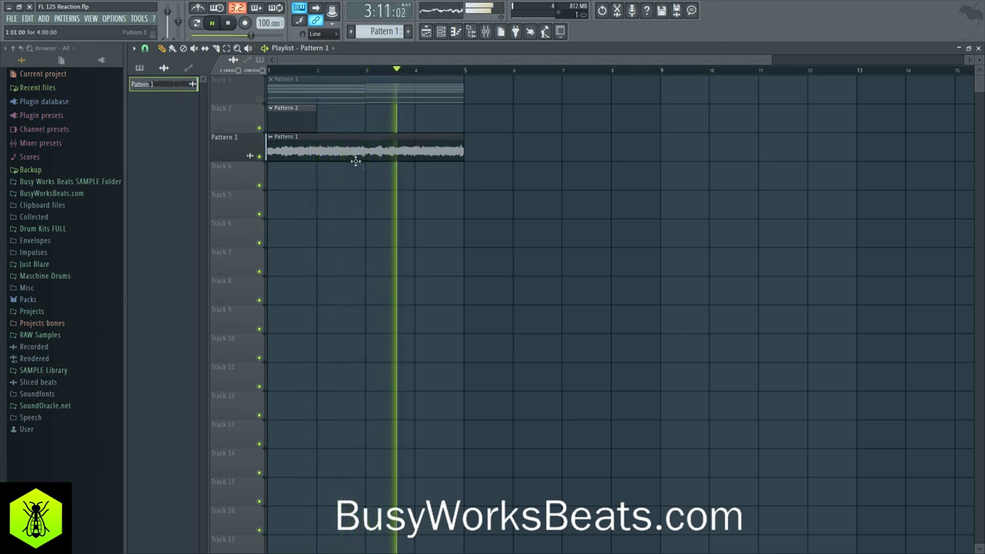
key("space")
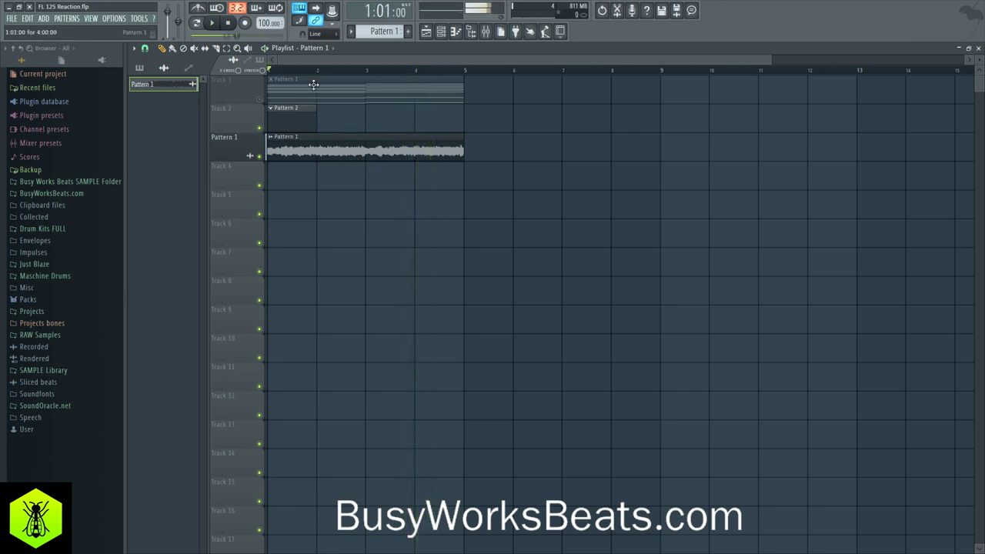
- Set playlist snapping to Beat and cut the second beat out of the reversed Pattern 1 clip, playing it back
left_click(145, 49)
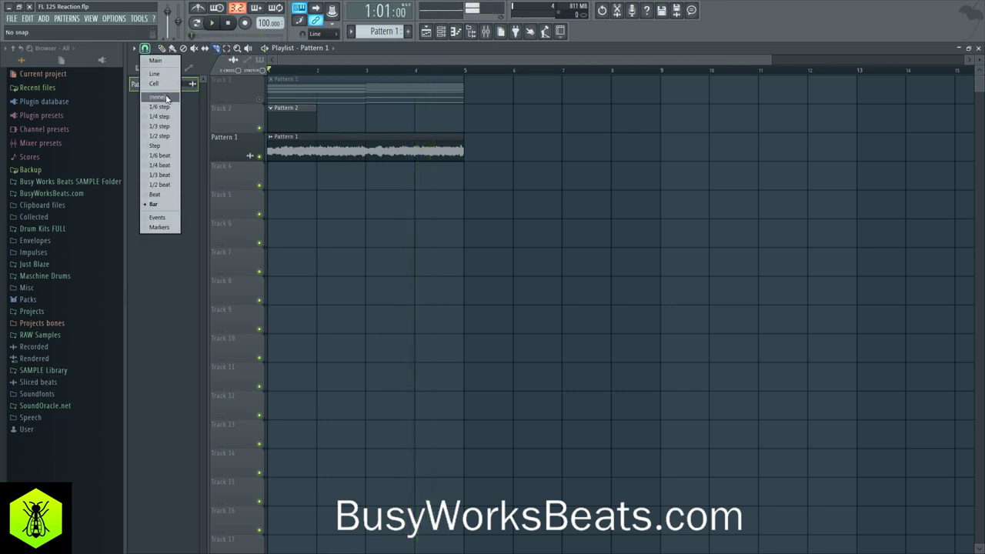
left_click(171, 195)
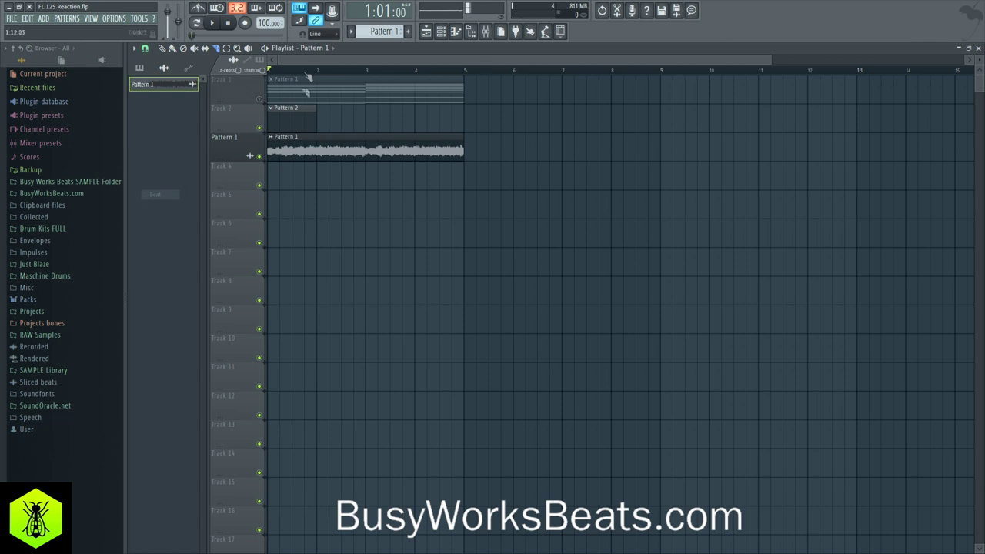
scroll(291, 76, "up", 2)
scroll(292, 77, "up", 2)
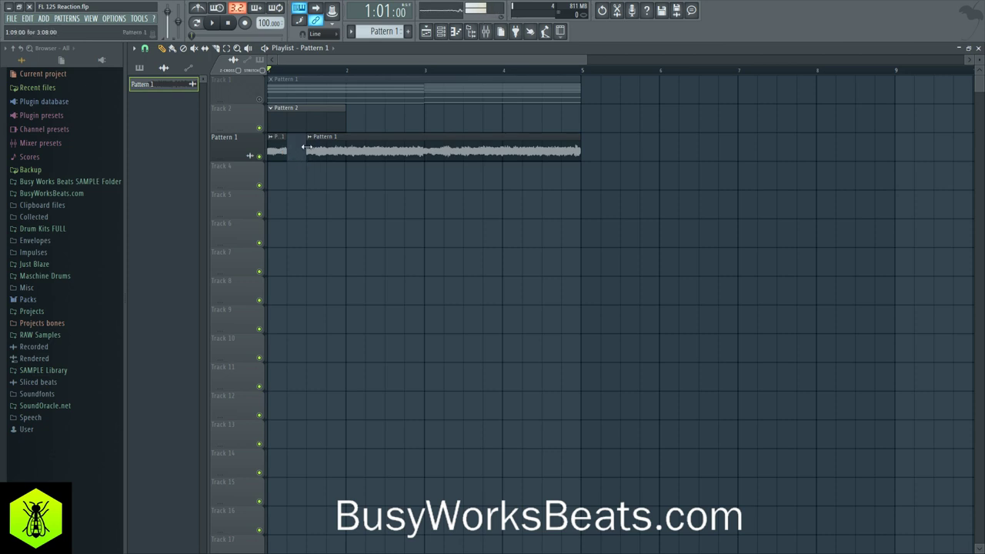
key("space")
key("space")
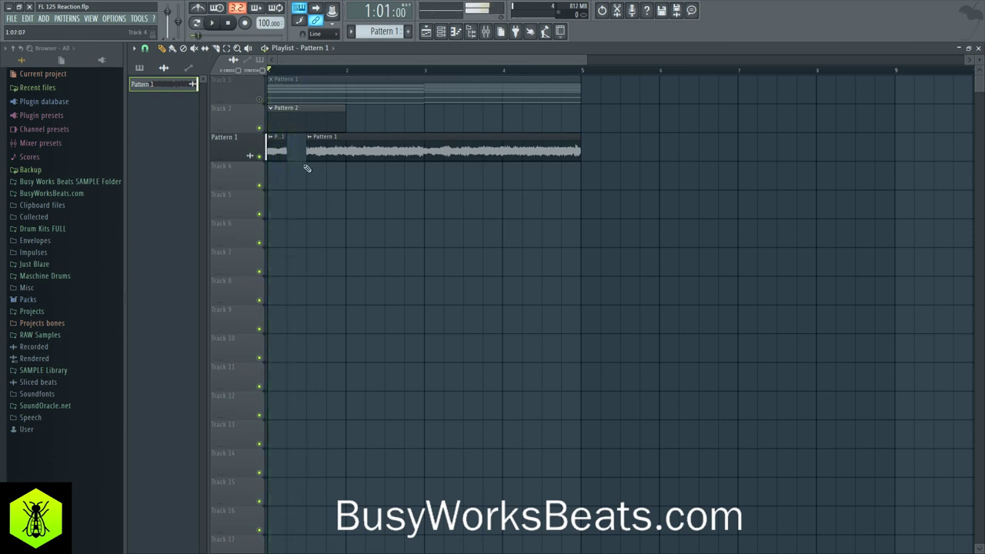
key("space")
key("space")
- Undo the slicing of the reversed Pattern 1 clip and return the browser to showing all folders
key("ctrl+z")
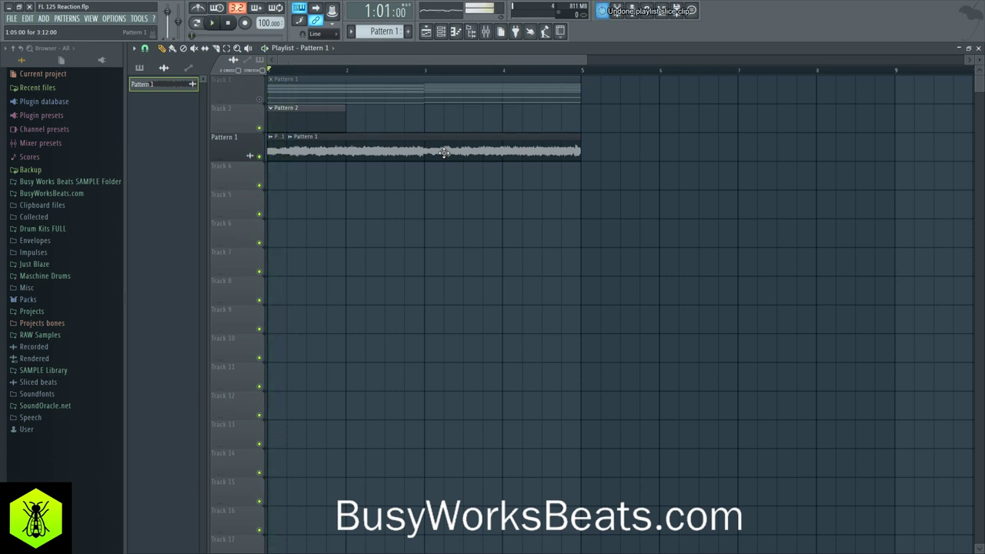
left_click(19, 54)
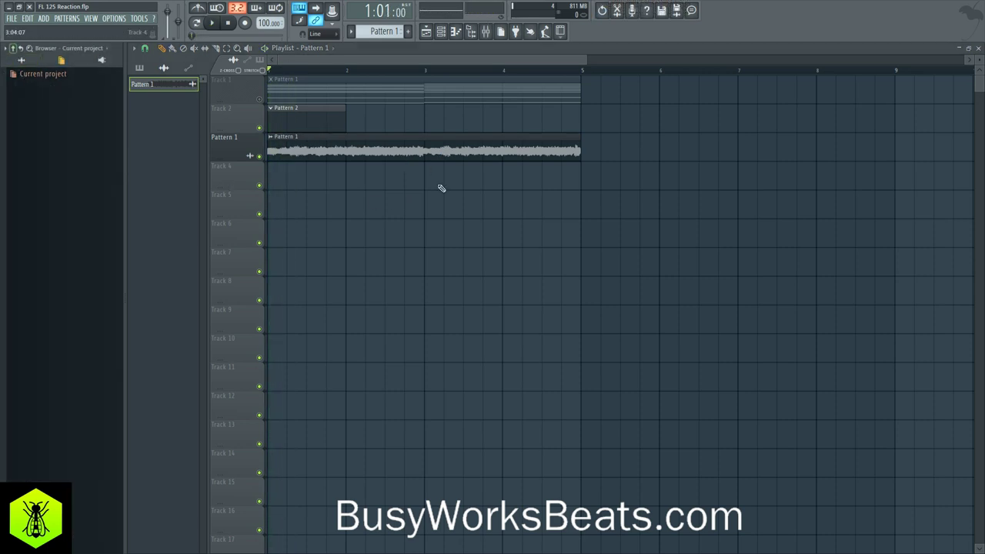
left_click(30, 65)
- Delete the reversed Pattern 1 audio clip from the third track and unmute Track 1
right_click(338, 150)
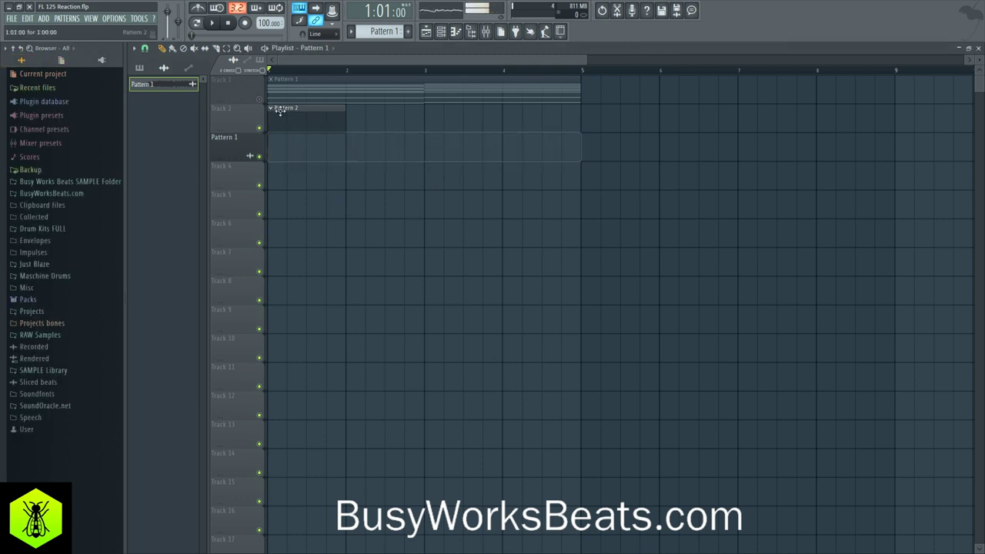
left_click(260, 99)
scroll(276, 71, "down", 3)
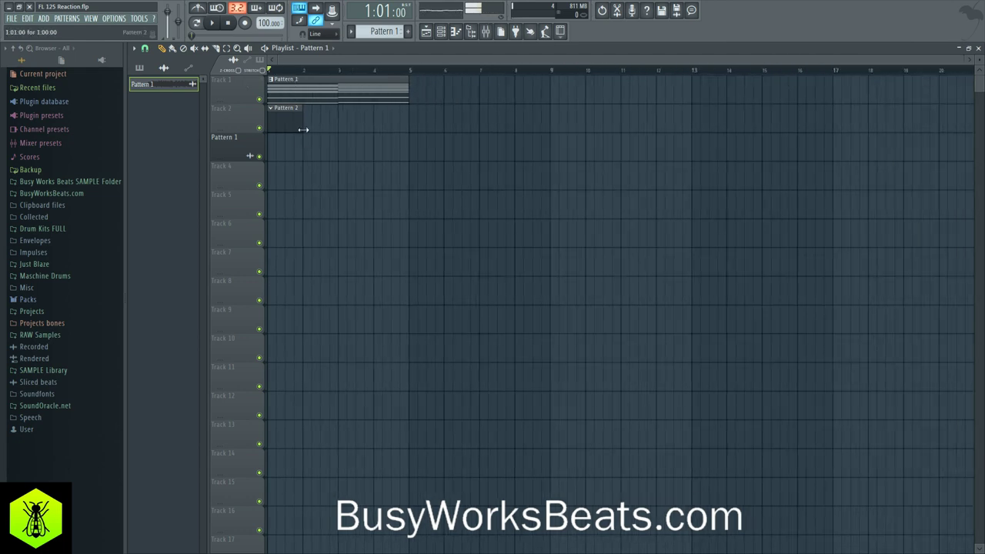
- Reset the playlist track named Pattern 1 to its default and delete the Pattern 1 audio clip from the clip picker
right_click(243, 145)
left_click(286, 306)
left_click(541, 311)
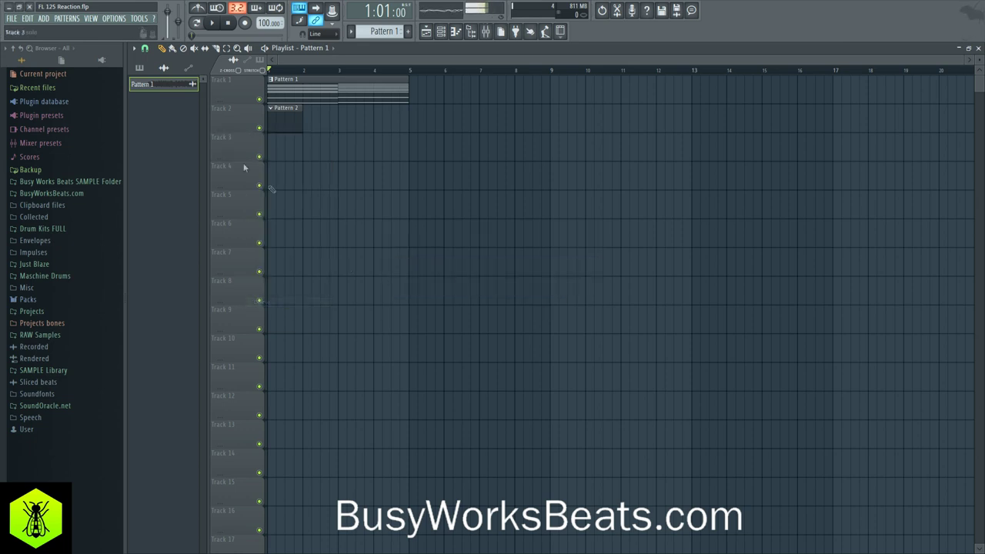
right_click(163, 86)
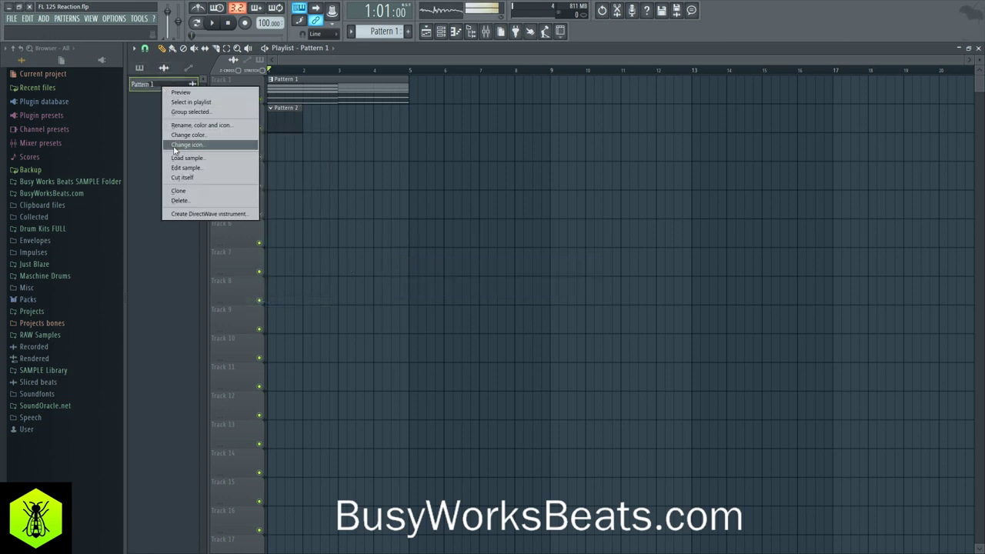
left_click(180, 200)
left_click(539, 309)
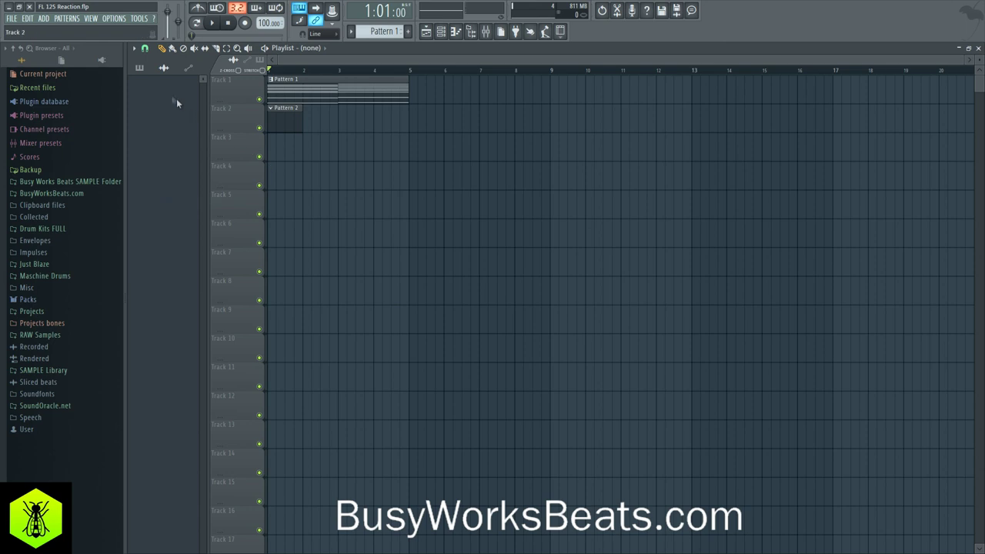
- Switch to Pattern 2 and open the House channel in the piano roll
left_click(455, 35)
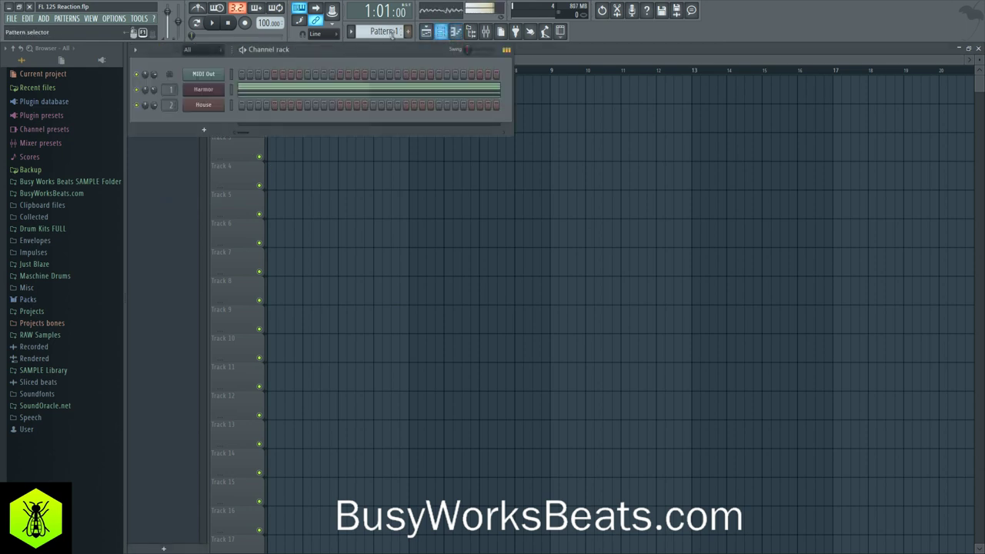
key("F6")
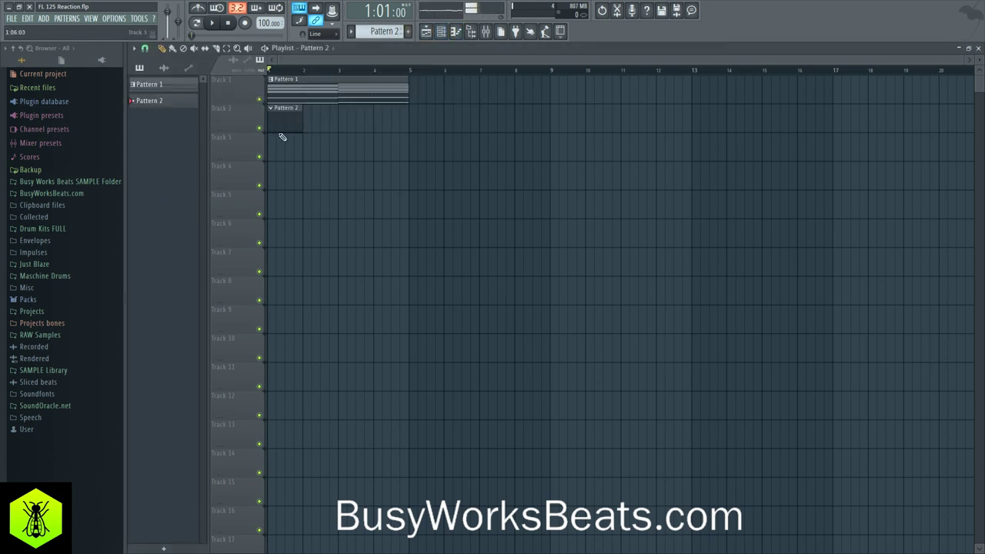
key("space")
left_click(443, 33)
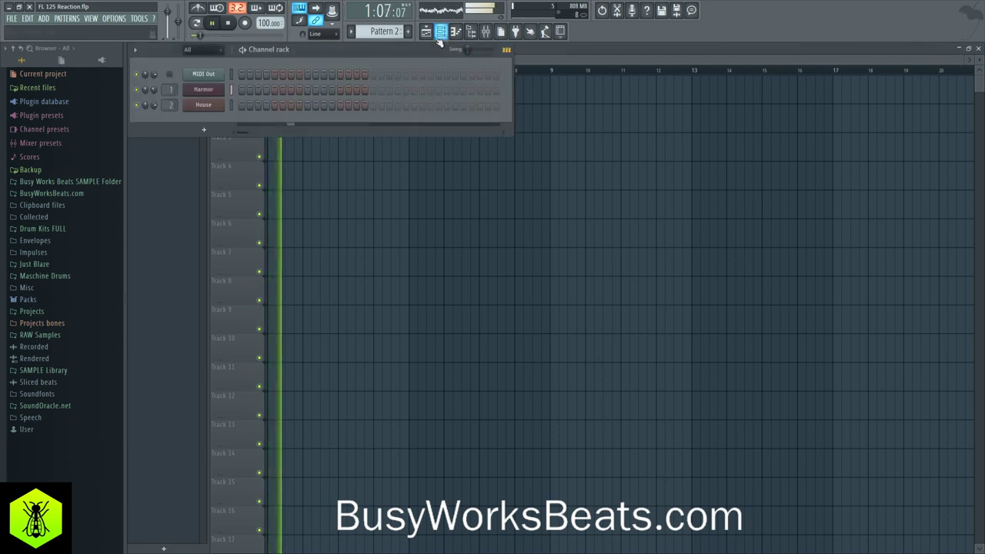
right_click(208, 104)
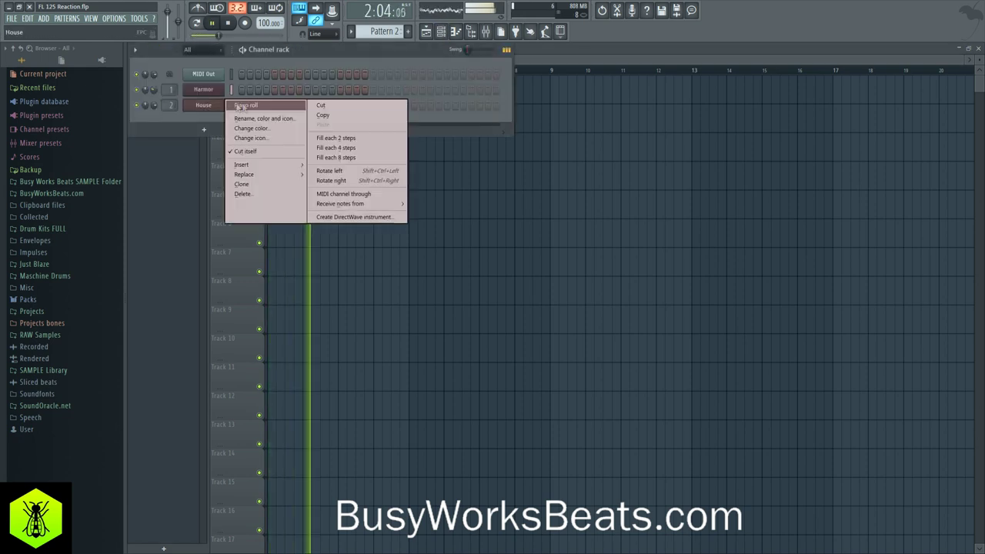
left_click(246, 101)
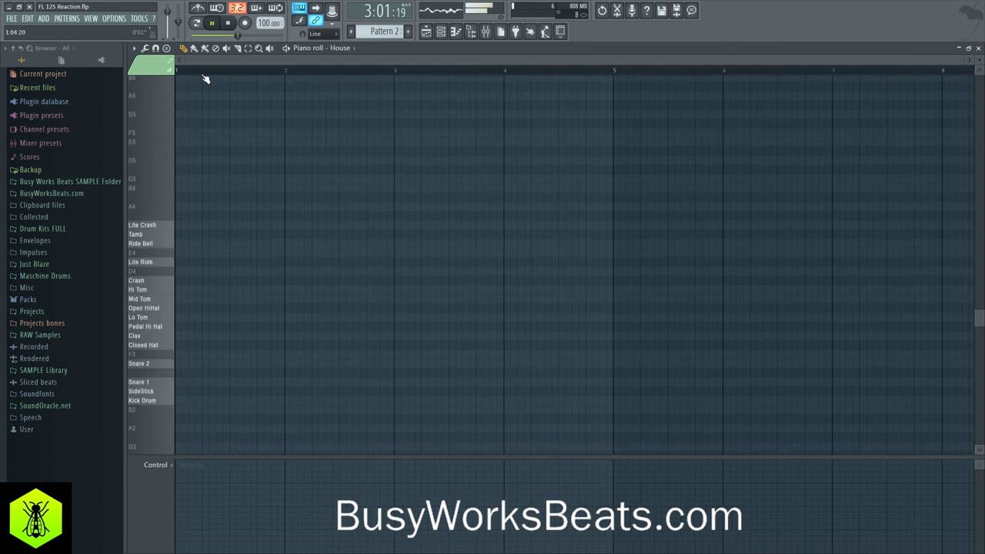
- Stop playback and audition the Kick Drum sound of the House kit
left_click(164, 374)
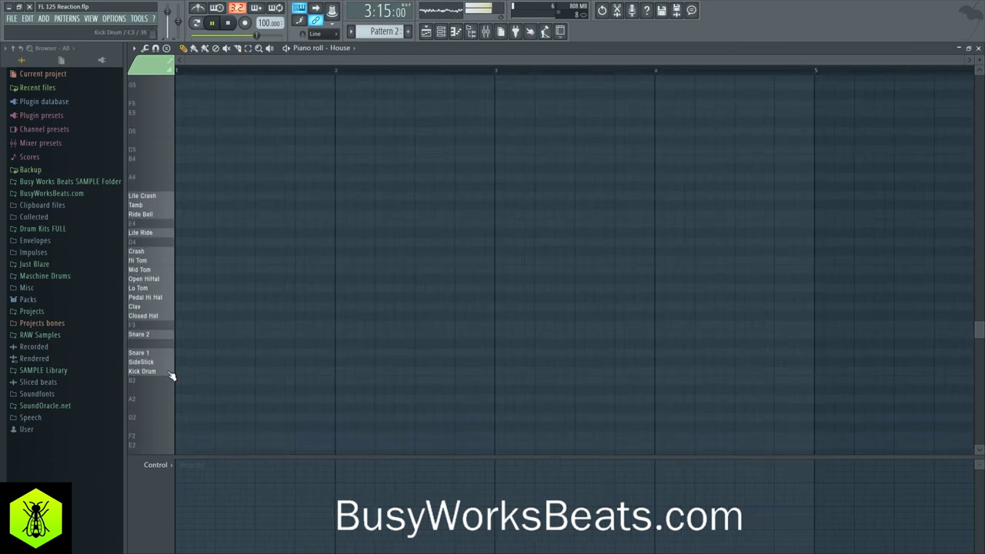
left_click(169, 374)
key("space")
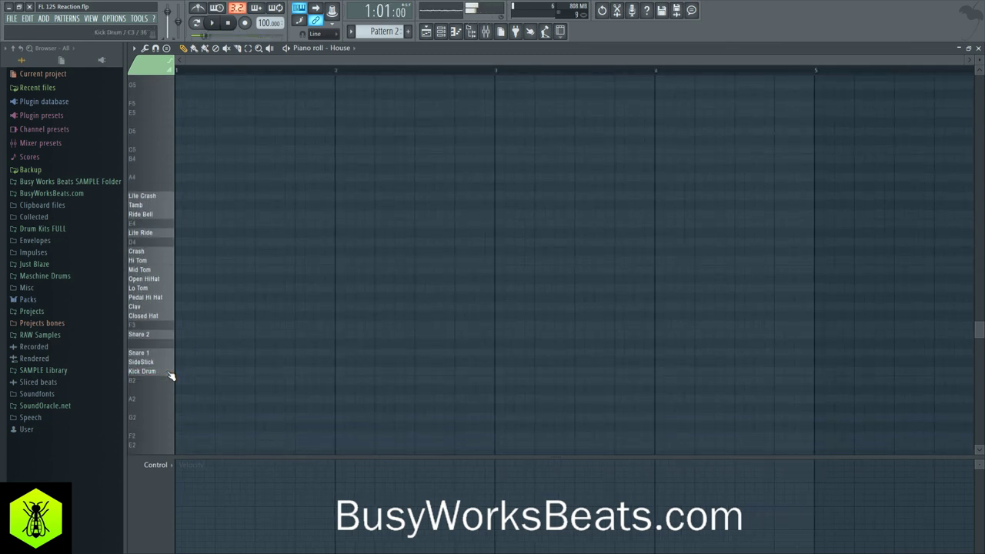
left_click(170, 374)
left_click(169, 374)
left_click(170, 374)
left_click(169, 374)
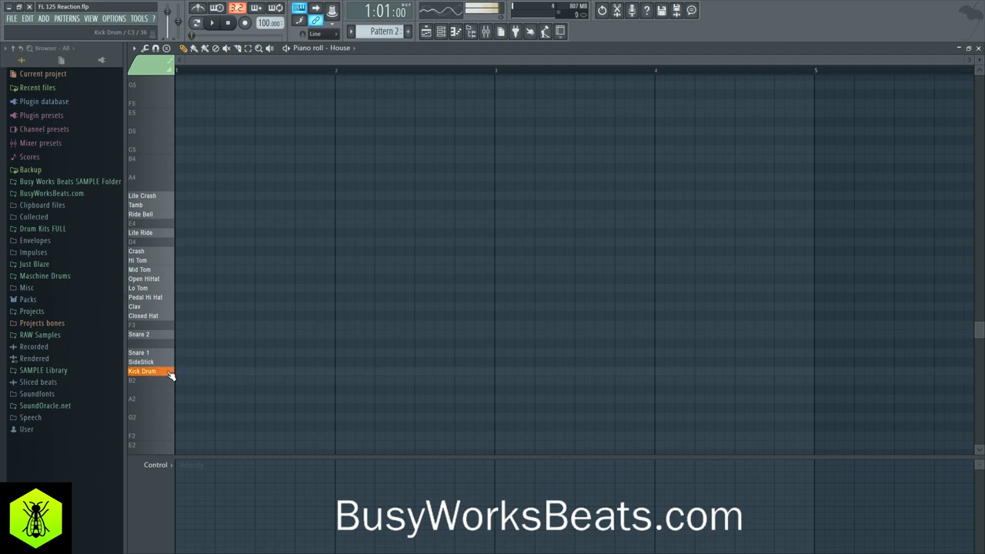
- Add two-step Kick Drum notes at 1:01 and 1:05 in Pattern 2 and check them in pattern mode
left_click(200, 373)
left_click_drag(500, 380, 205, 365)
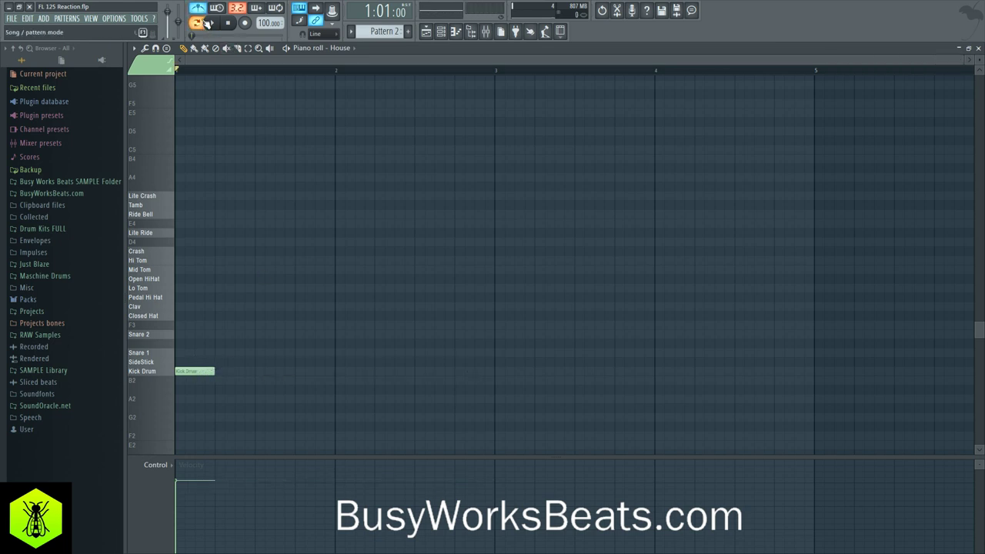
key("space")
key("space")
key("space")
key("space")
mouse_move(215, 372)
left_mouse_down()
mouse_move(198, 371)
mouse_move(224, 371)
left_mouse_up()
key("space")
left_click(206, 372)
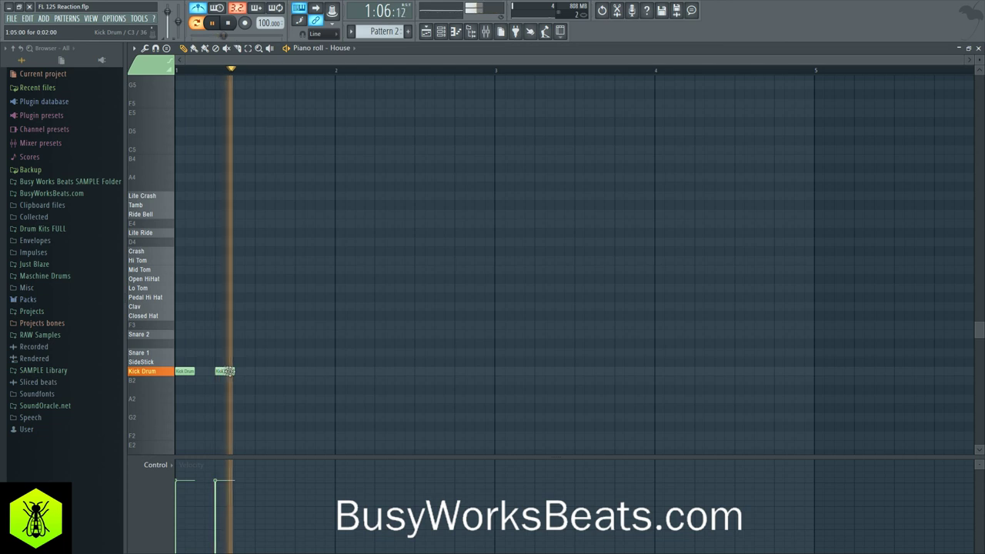
key("space")
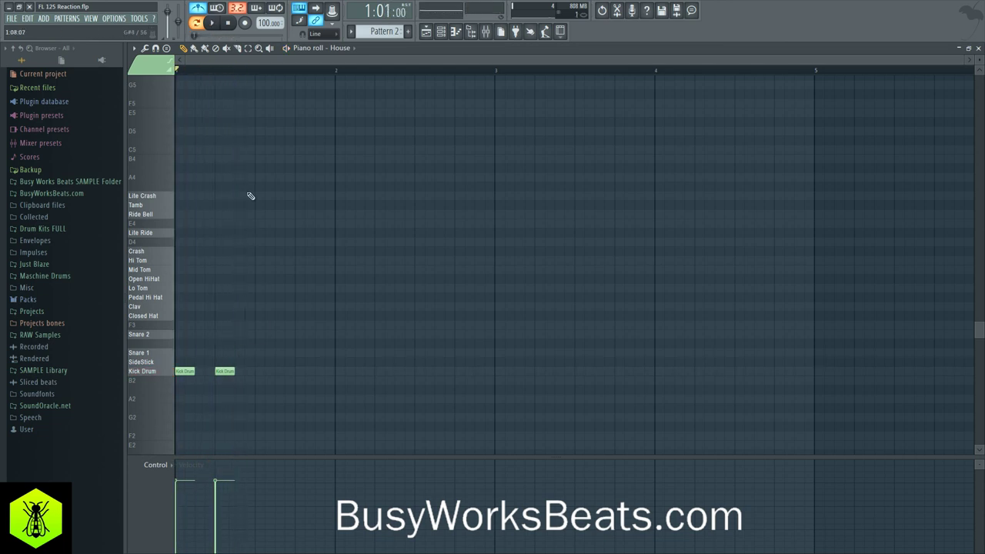
- Play the arrangement with Pattern 2 in song mode and reopen the House channel's piano roll
left_click(430, 34)
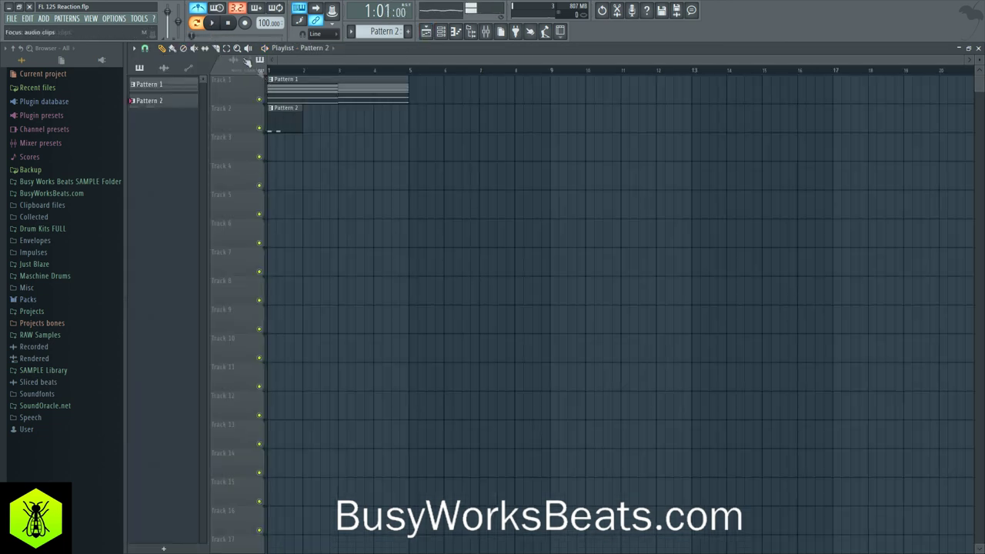
key("space")
key("F6")
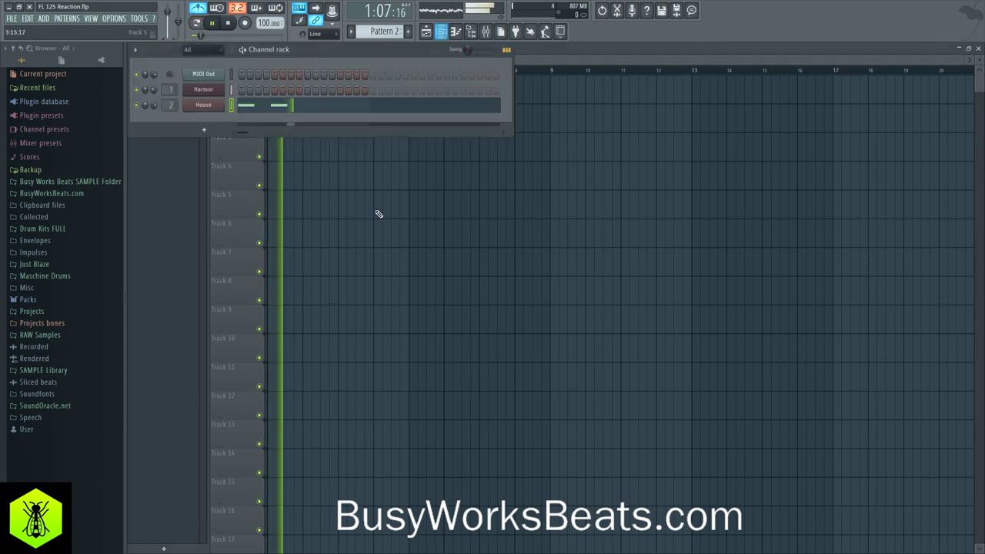
left_click(278, 104)
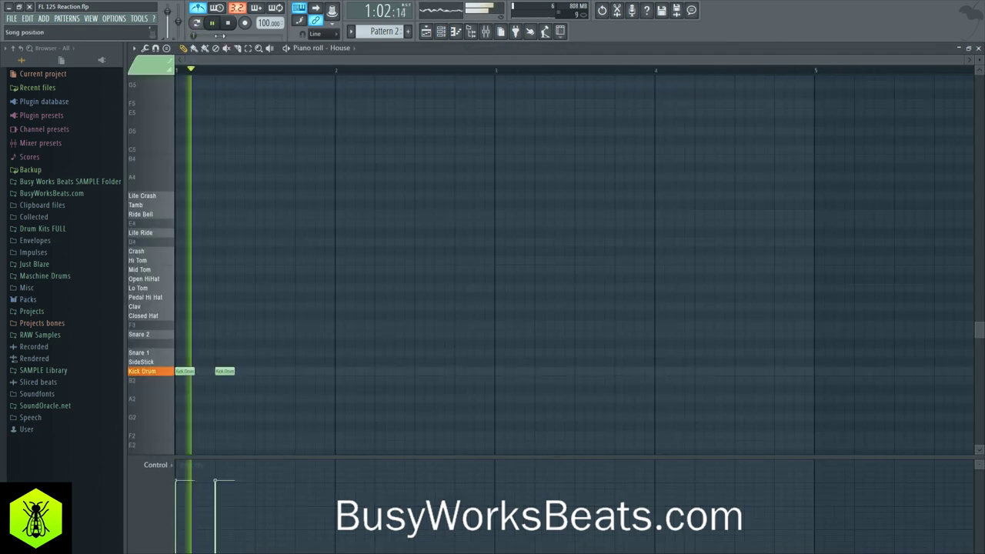
- Add a two-step Snare 1 note at 1:07 after the second kick and listen to the beat
left_click(242, 353)
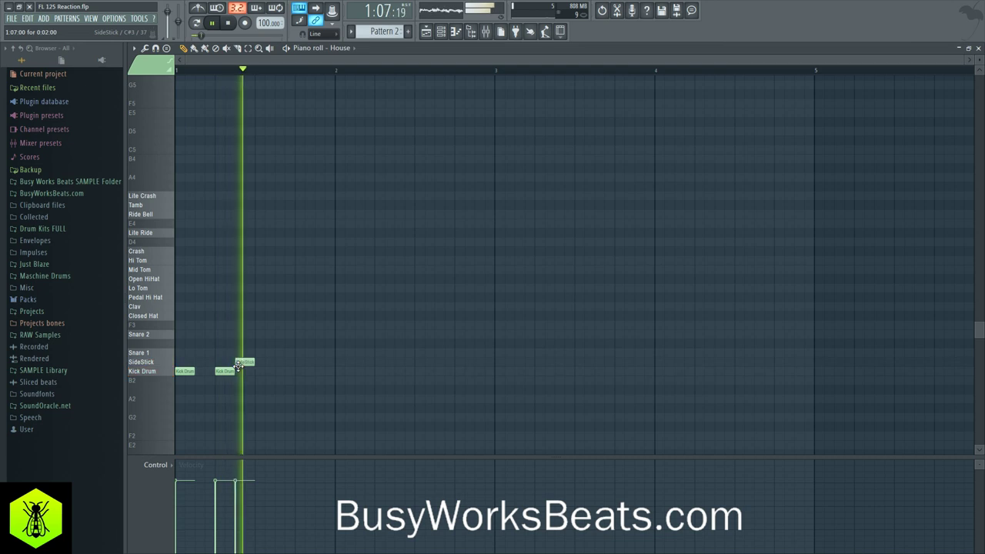
left_click_drag(244, 353, 236, 352)
key("space")
key("space")
key("space")
key("space")
key("space")
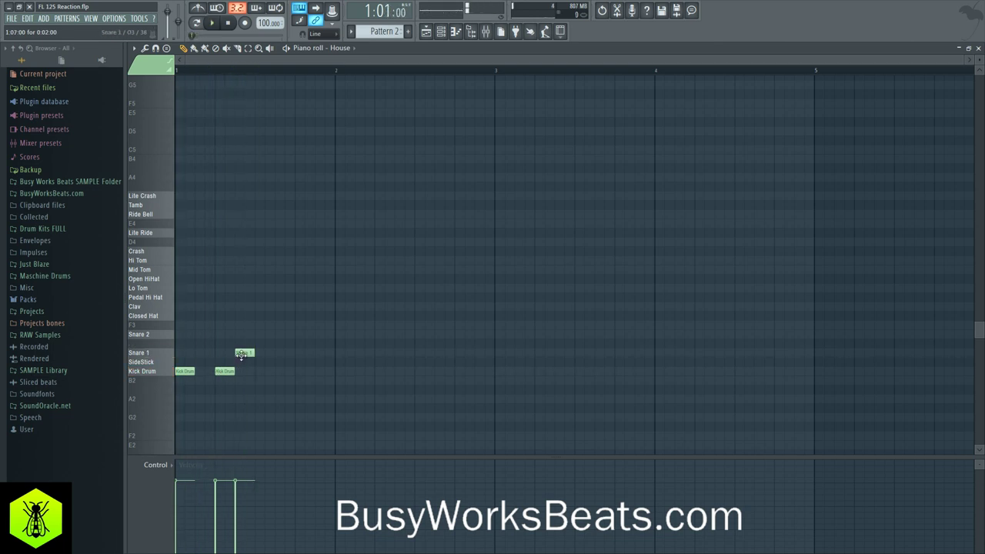
- Move the Snare 1 note one step earlier to 1:06 and play the beat back
key("space")
key("space")
key("space")
left_click_drag(246, 352, 236, 351)
key("space")
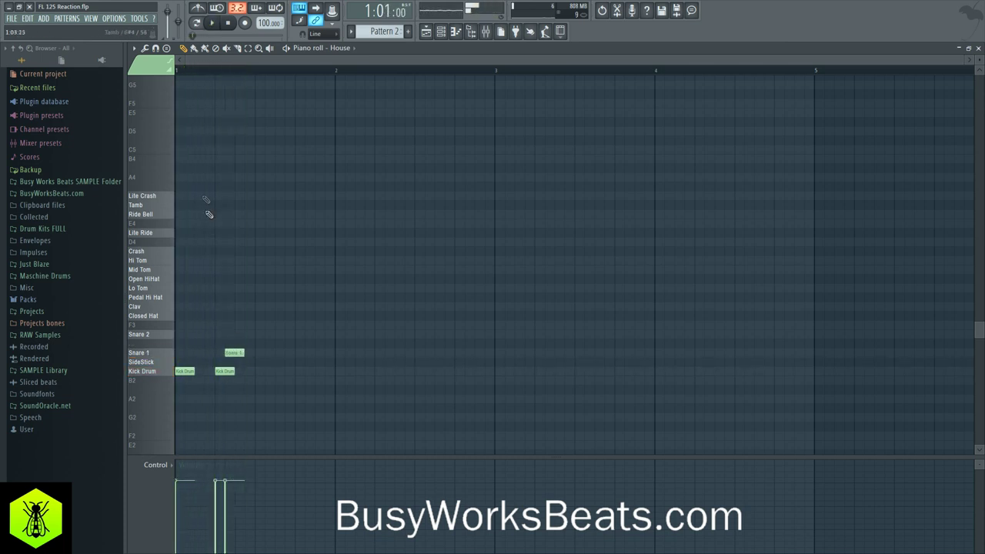
- Set the piano roll snapping to a fraction of a step and fine-tune the Snare 1 note at 1:06 during playback
left_click(156, 49)
left_click(170, 129)
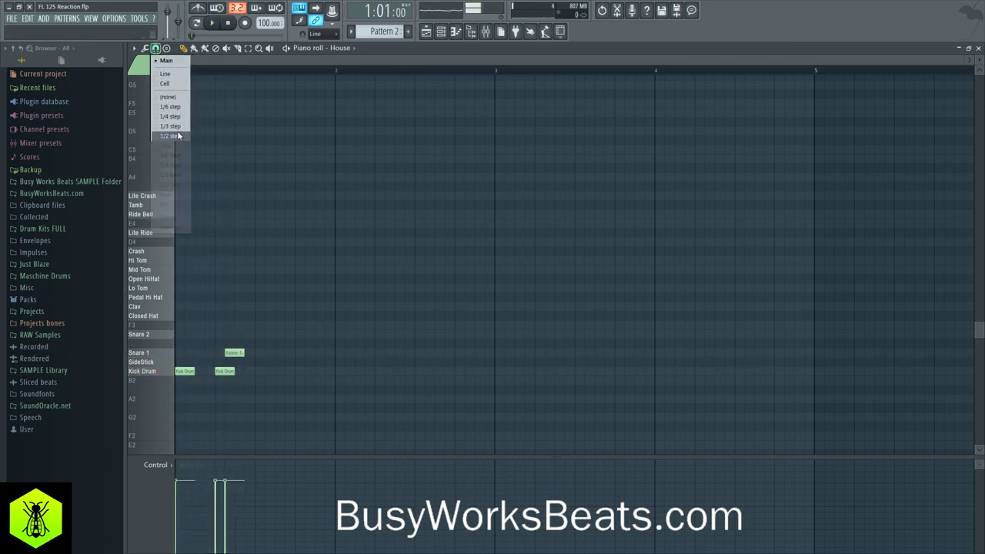
key("space")
key("space")
key("space")
left_click_drag(243, 353, 238, 353)
key("space")
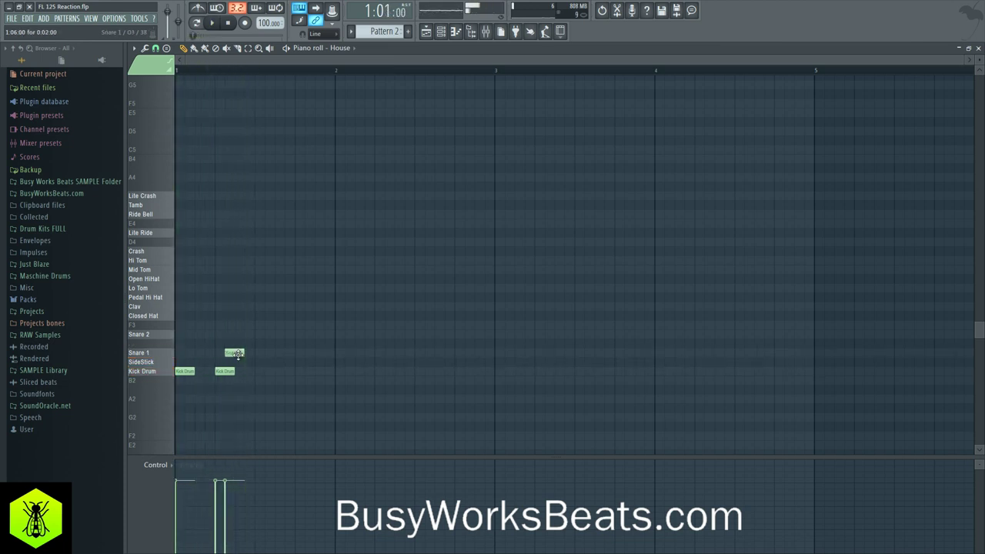
- Play the beat with the metronome on and delete all Kick Drum and Snare 1 notes from the House piano roll
left_click(223, 354)
left_click(198, 9)
key("space")
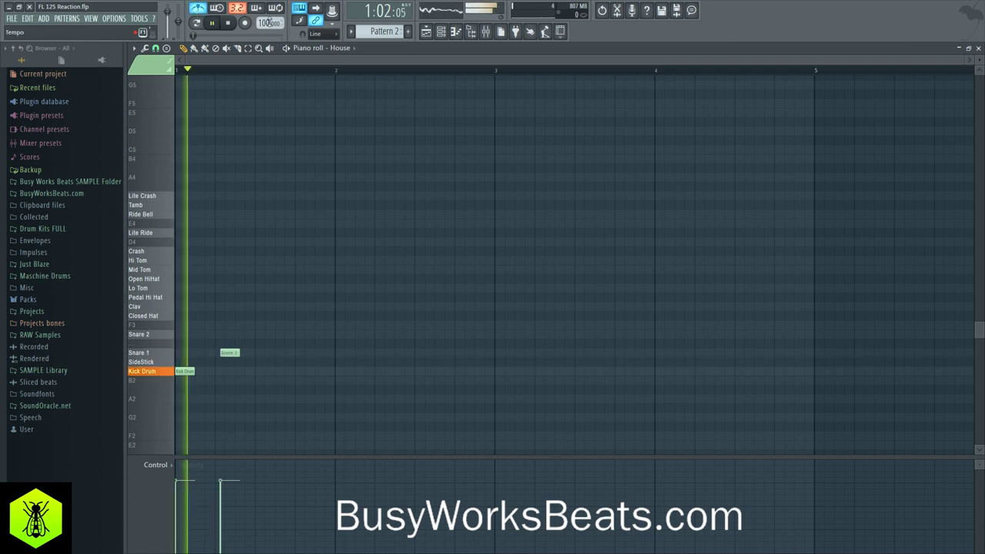
key("space")
right_click(229, 353)
right_click(191, 373)
key("space")
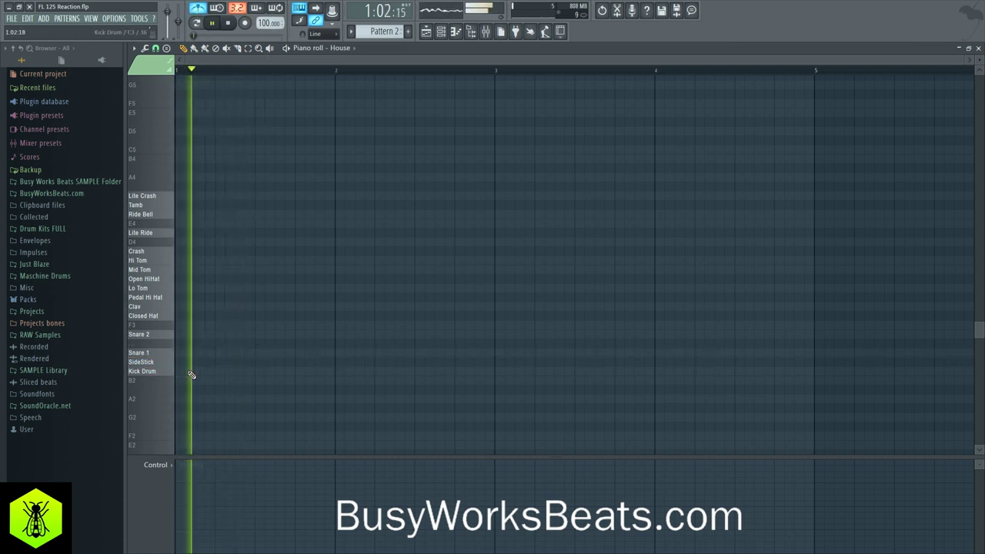
key("space")
right_click(271, 23)
left_click(293, 132)
left_click(501, 260)
left_click(499, 260)
left_click(524, 217)
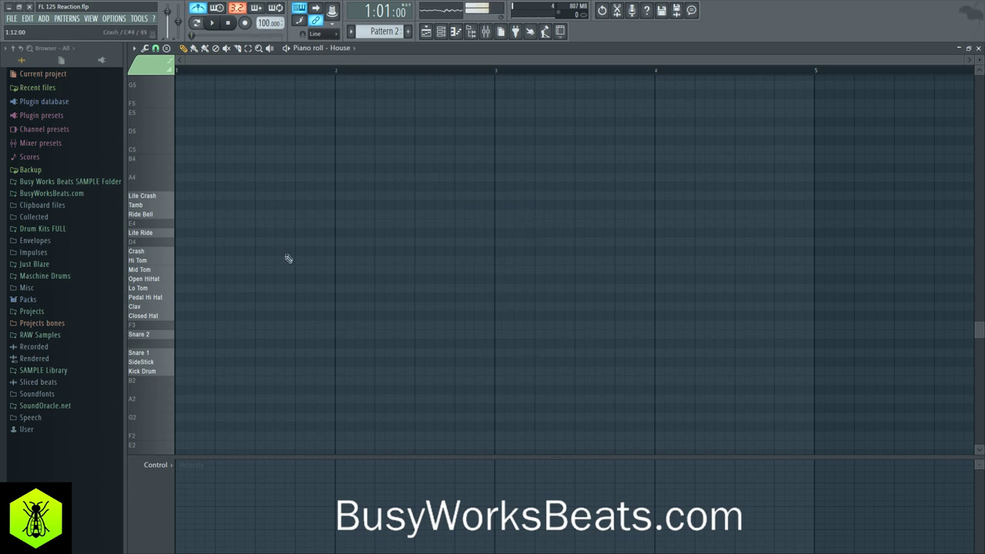
- Add two-step Kick Drum notes on every beat of bars 1 and 2 while playing the arrangement
key("space")
left_click(185, 371)
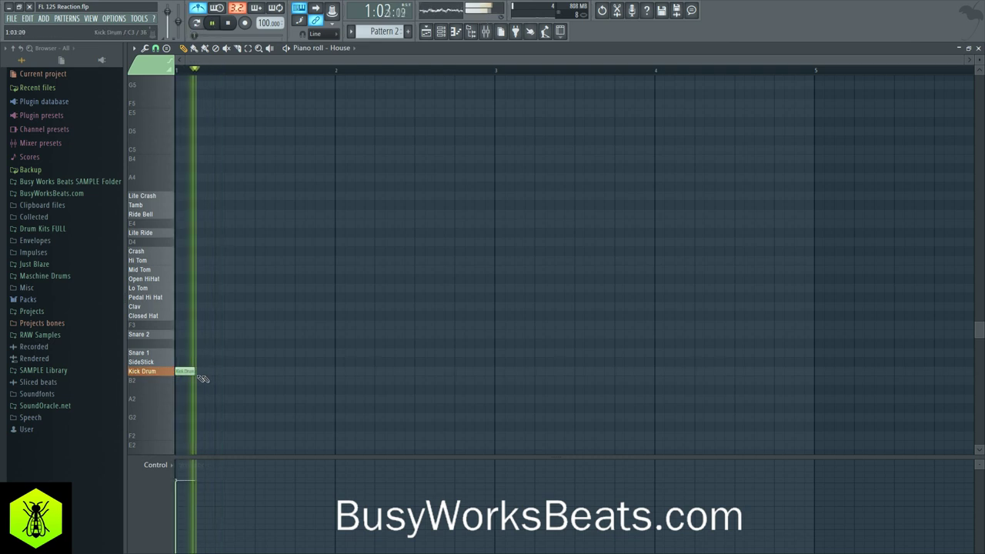
left_click(223, 372)
left_click(264, 371)
key("space")
left_click(305, 372)
left_click(345, 372)
left_click(384, 372)
key("space")
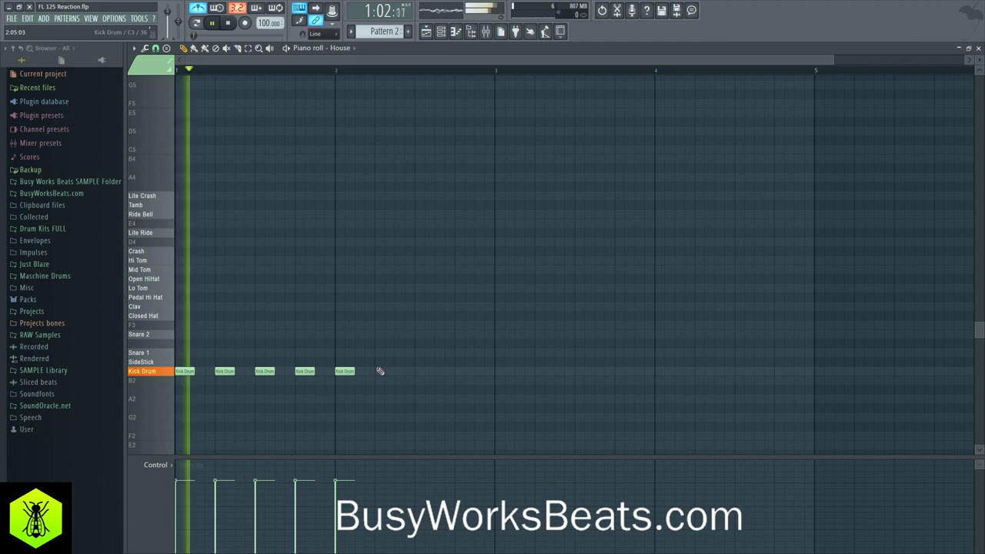
left_click(425, 372)
left_click(463, 372)
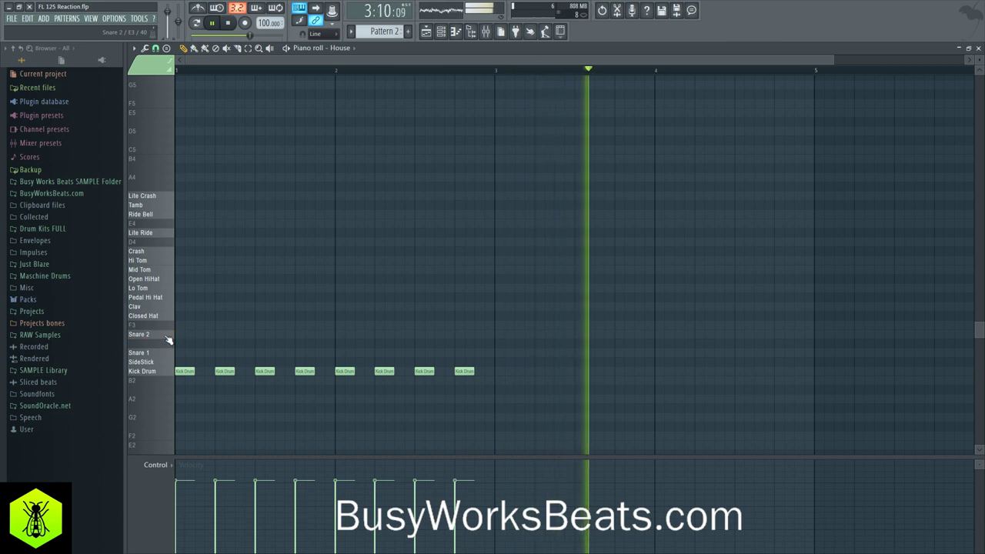
- Add two-step Snare 2 notes on beats two and four of bars 1 to 4
left_click(221, 335)
left_click(302, 335)
left_click(381, 335)
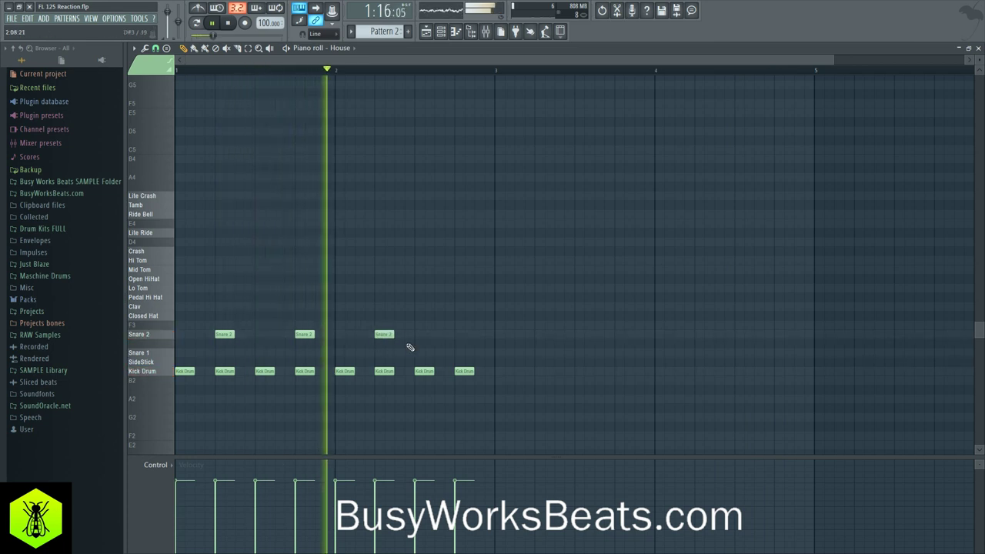
left_click(461, 334)
left_click(539, 336)
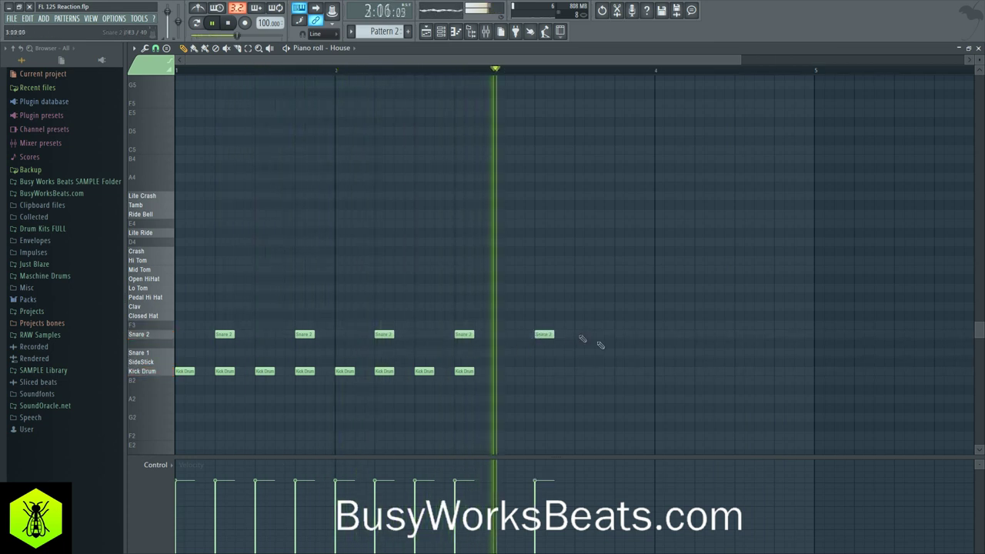
left_click(621, 336)
left_click(701, 336)
left_click(779, 337)
- Stop playback and prepare the Microphone track in the mixer for recording
left_click(455, 31)
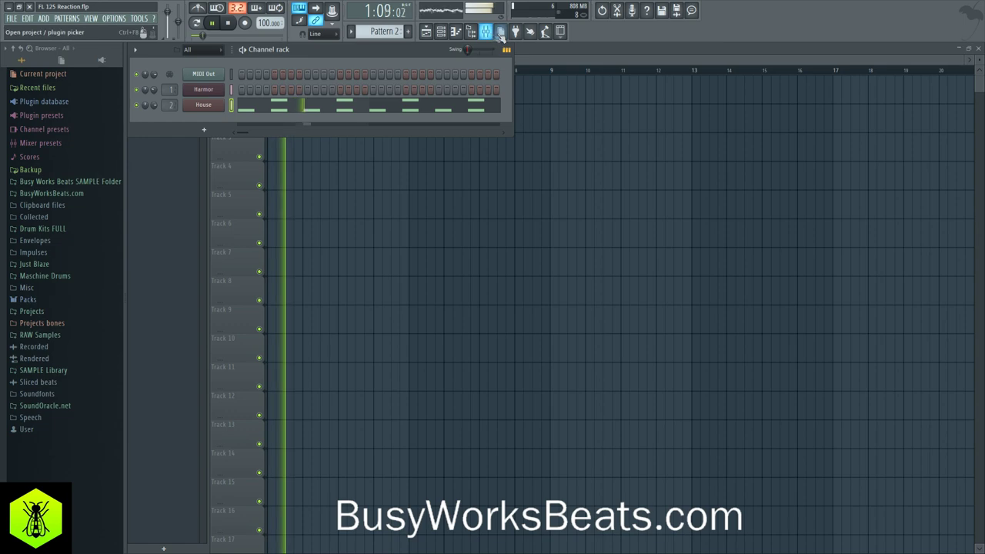
key("space")
left_click(489, 34)
scroll(380, 160, "right", 2)
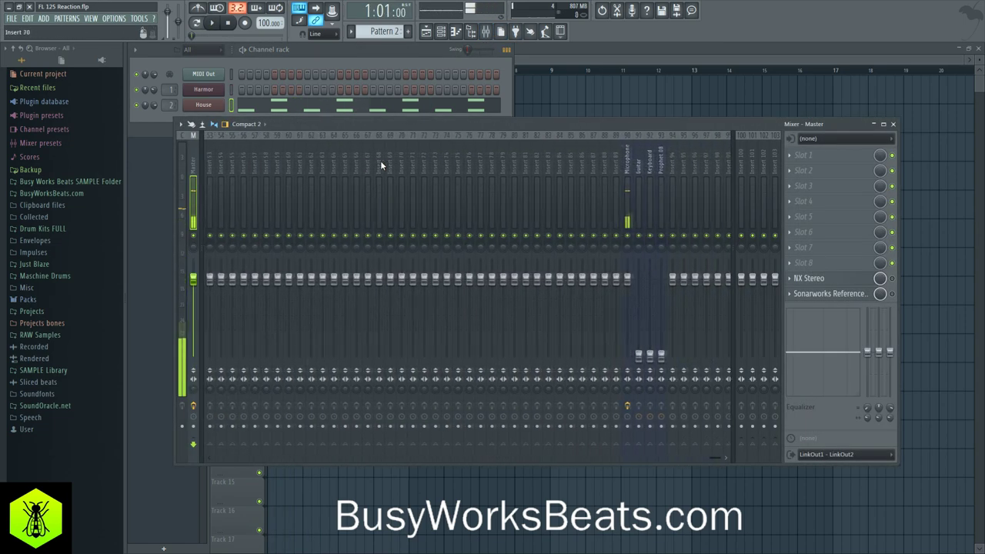
left_click(624, 173)
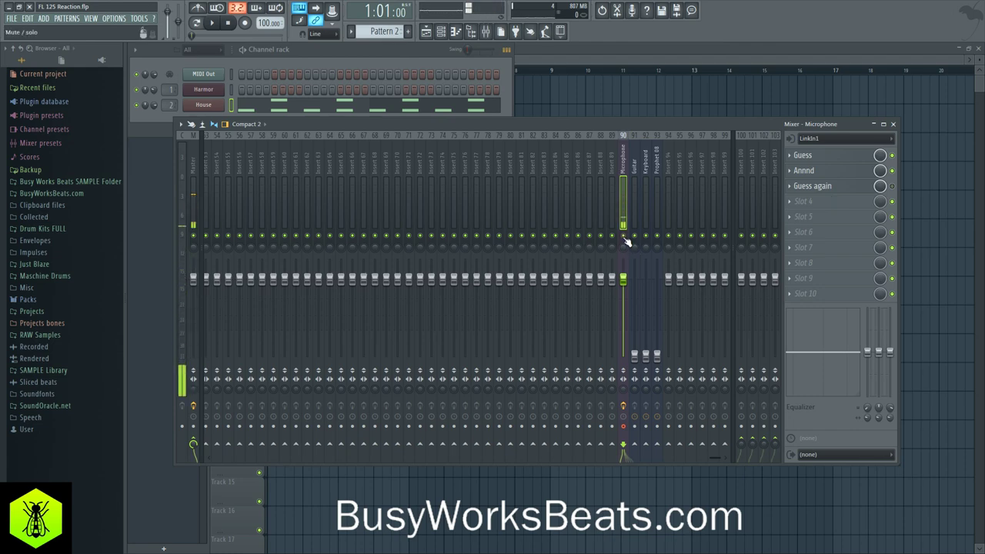
- Place second Pattern 1 and Pattern 2 clips at bar 5 on Tracks 1 and 2 of the playlist
left_click(624, 117)
left_click_drag(457, 162, 434, 99)
left_click(459, 191)
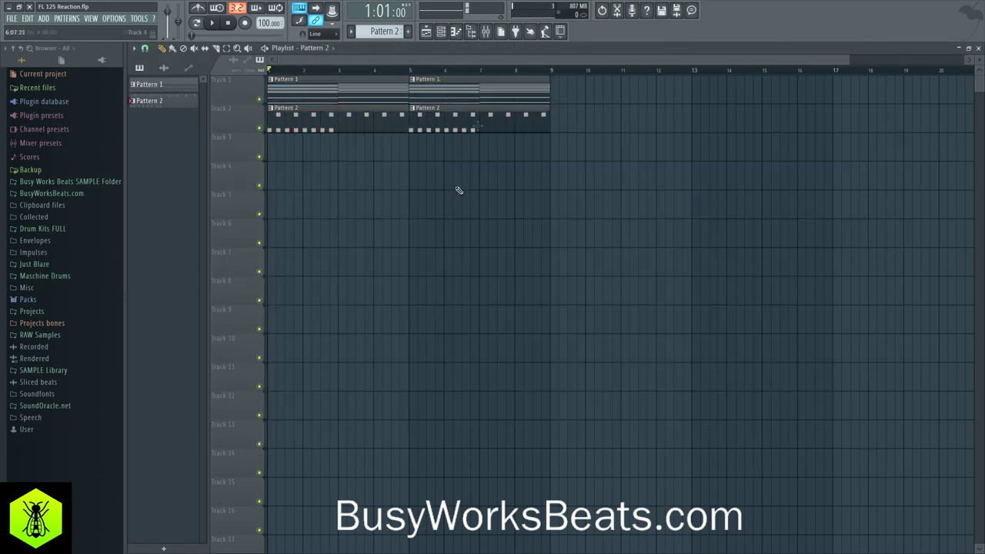
- Record a microphone take over bars 1 to 8 as an audio clip in the playlist
left_click(486, 32)
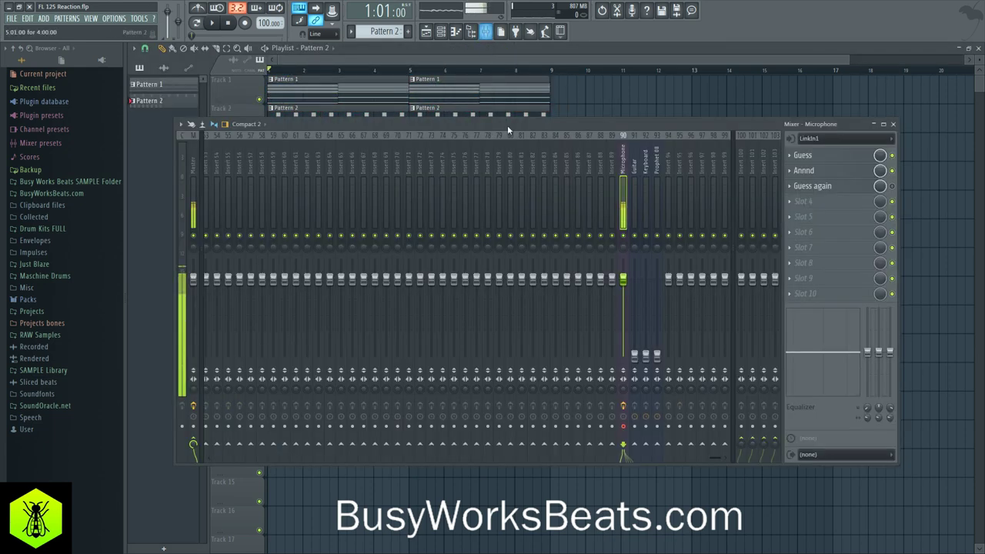
left_click(246, 24)
left_click(510, 314)
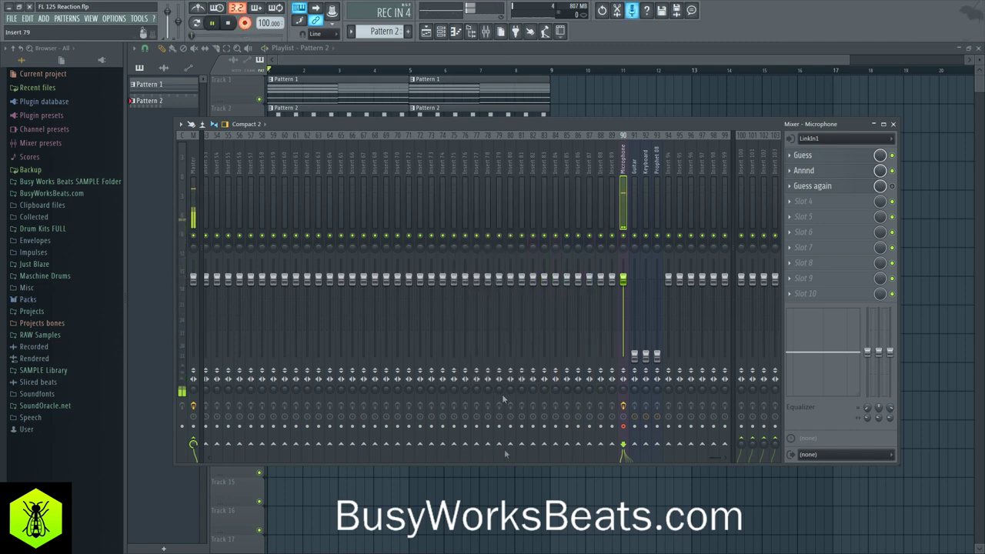
key("F9")
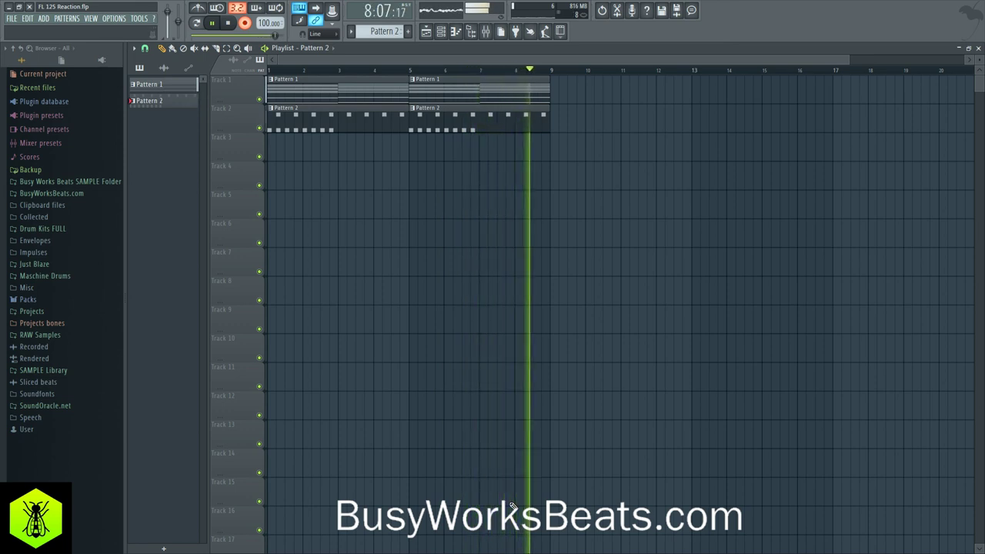
key("space")
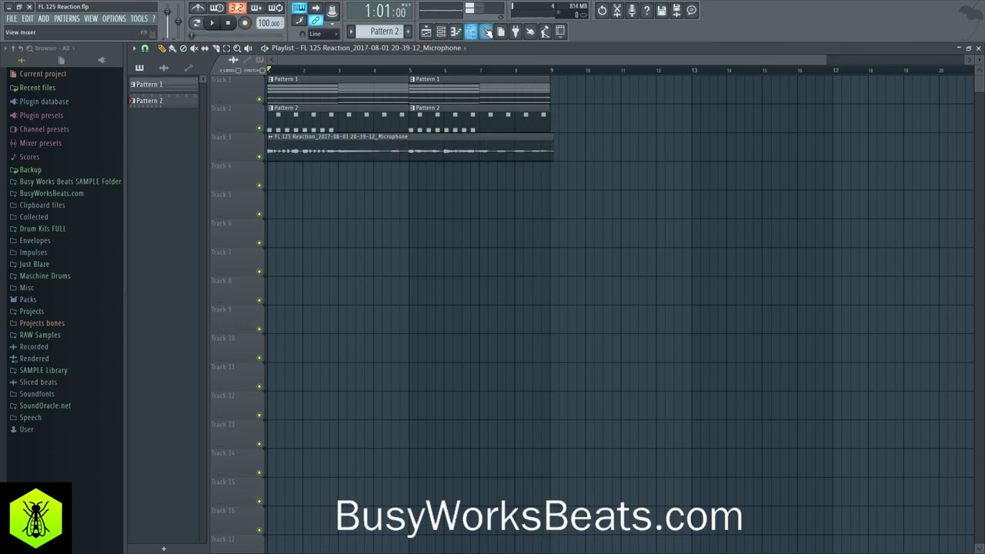
- Trim the recorded microphone clip to end at bar 9 and route its channel to mixer track 3
left_click(486, 31)
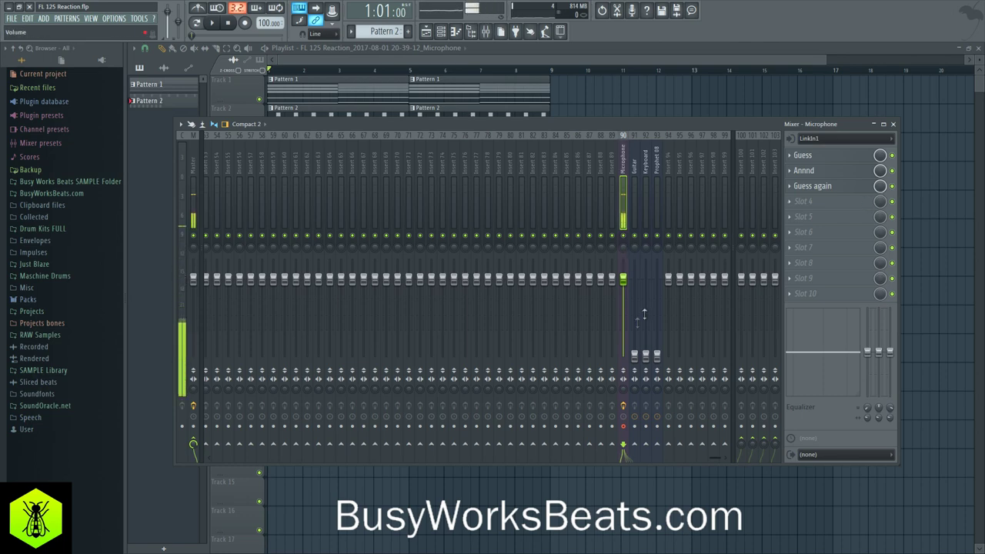
key("F9")
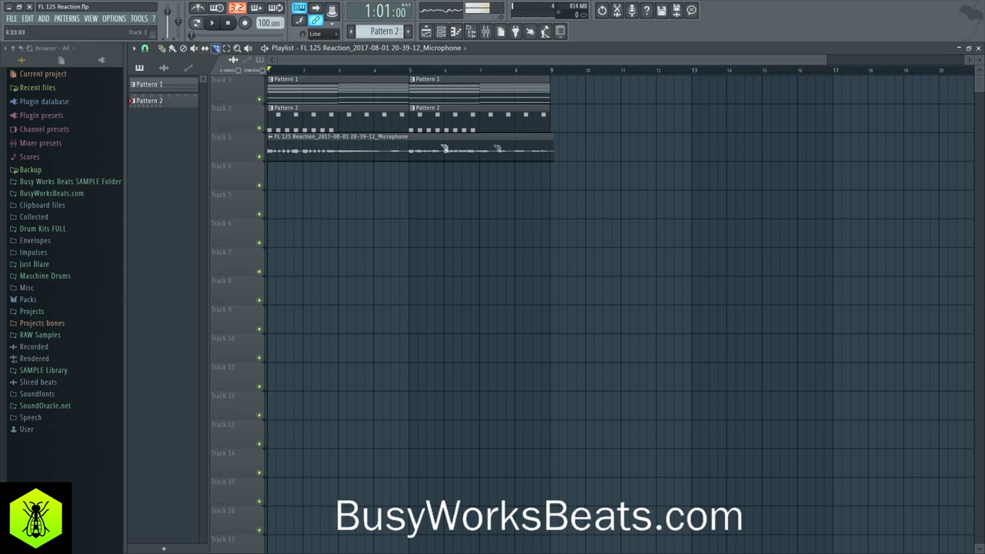
left_click(486, 32)
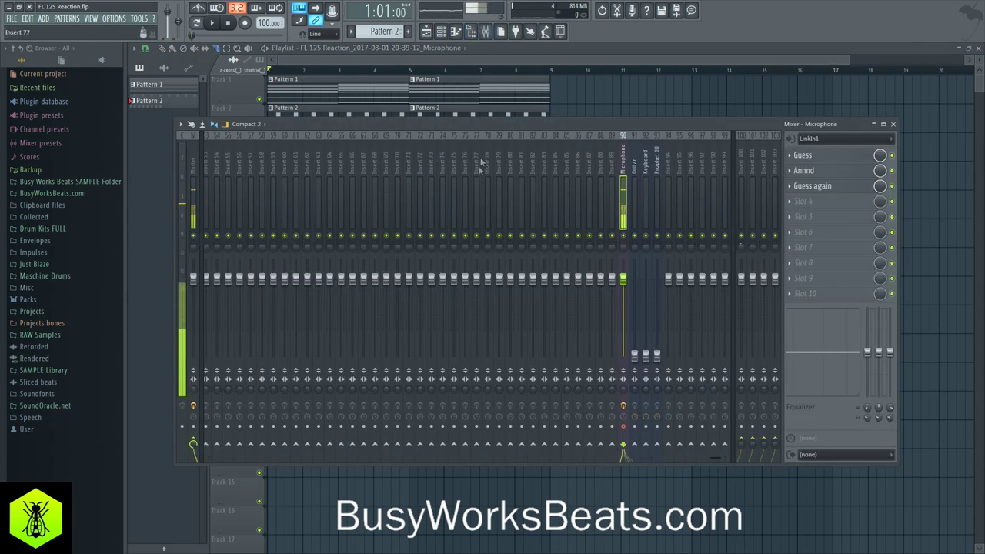
left_click(443, 34)
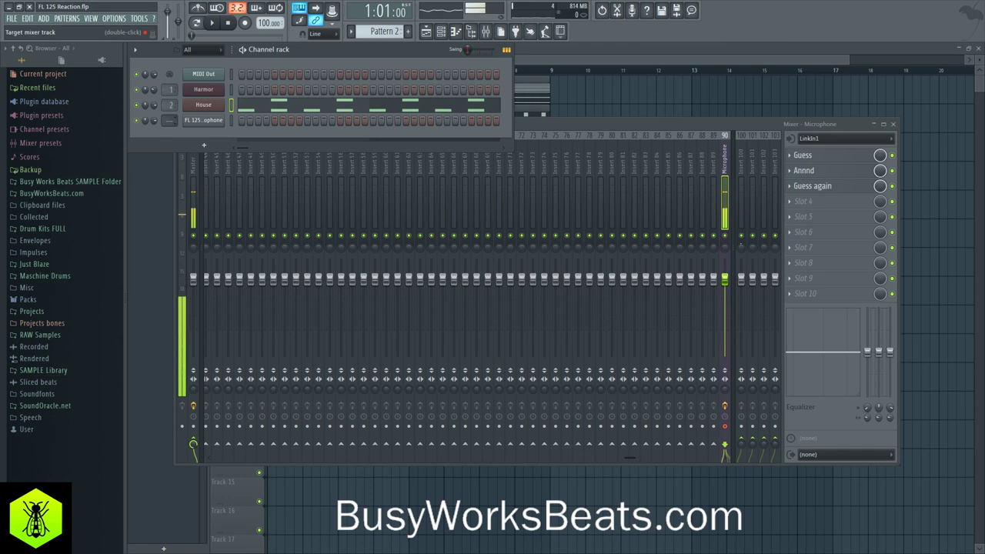
left_click(170, 120)
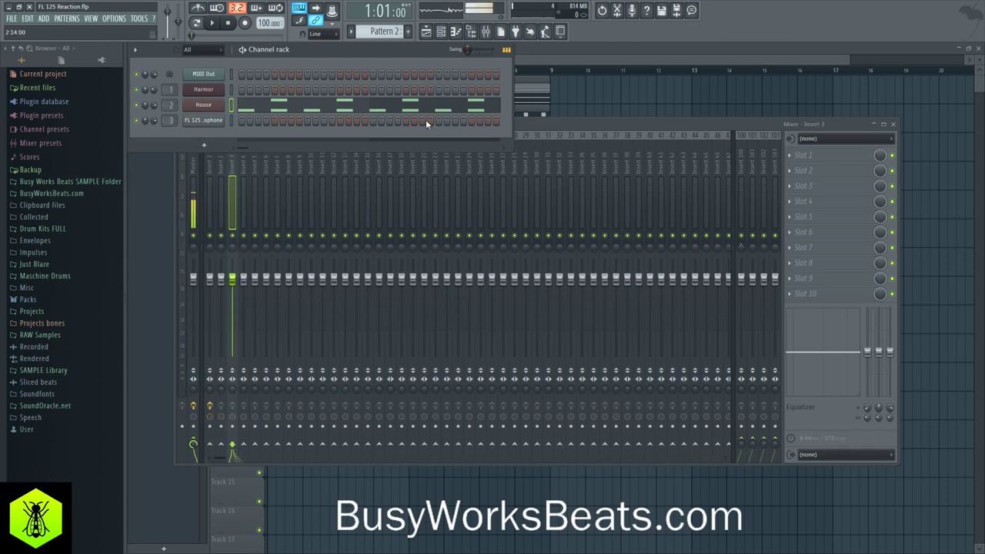
left_click(582, 103)
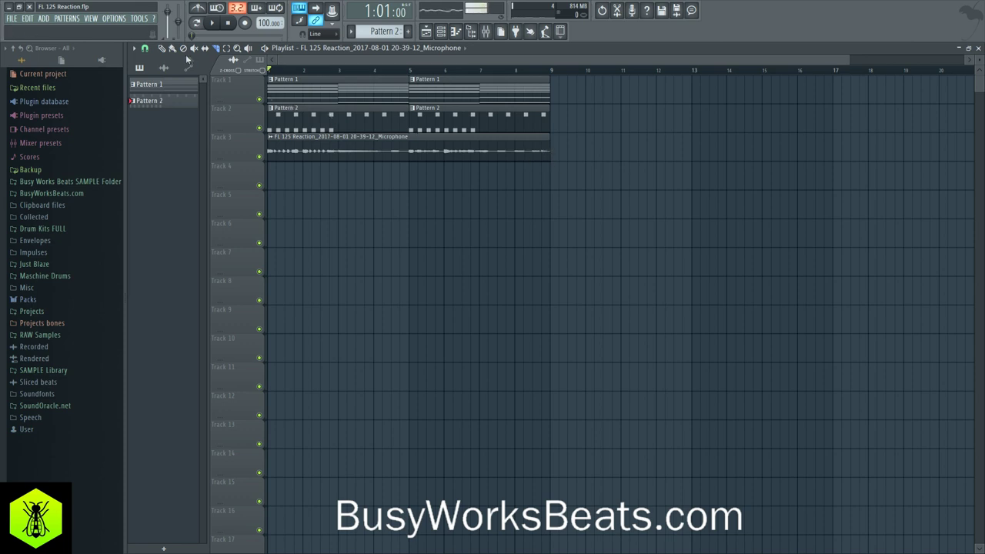
- Play the arrangement and check the recorded clip's signal on mixer track 3
left_click(490, 35)
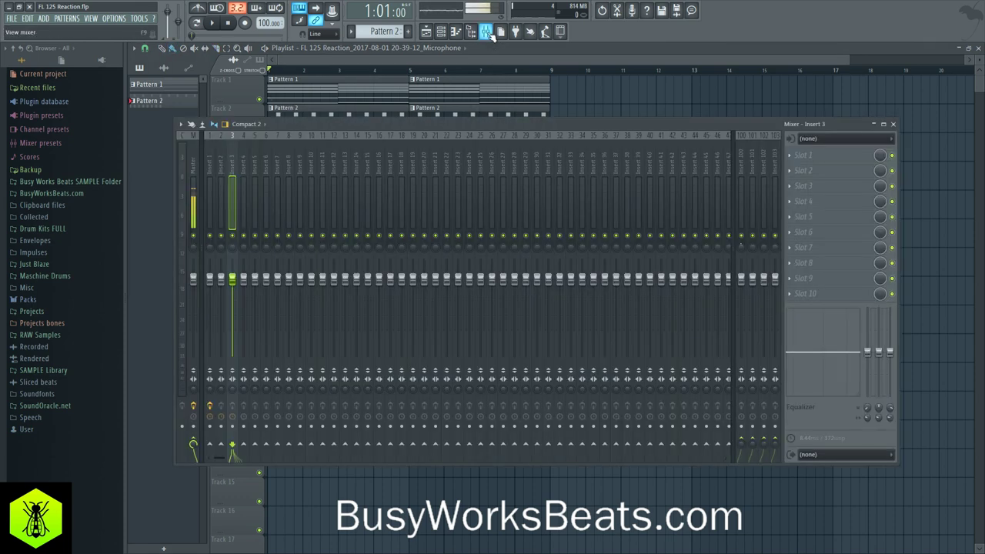
left_click(443, 35)
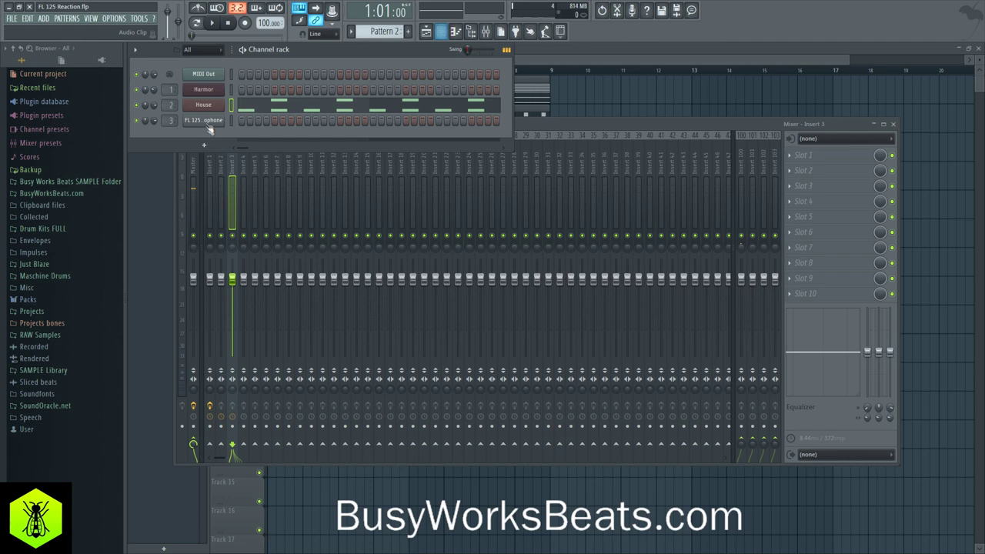
key("space")
left_click(521, 126)
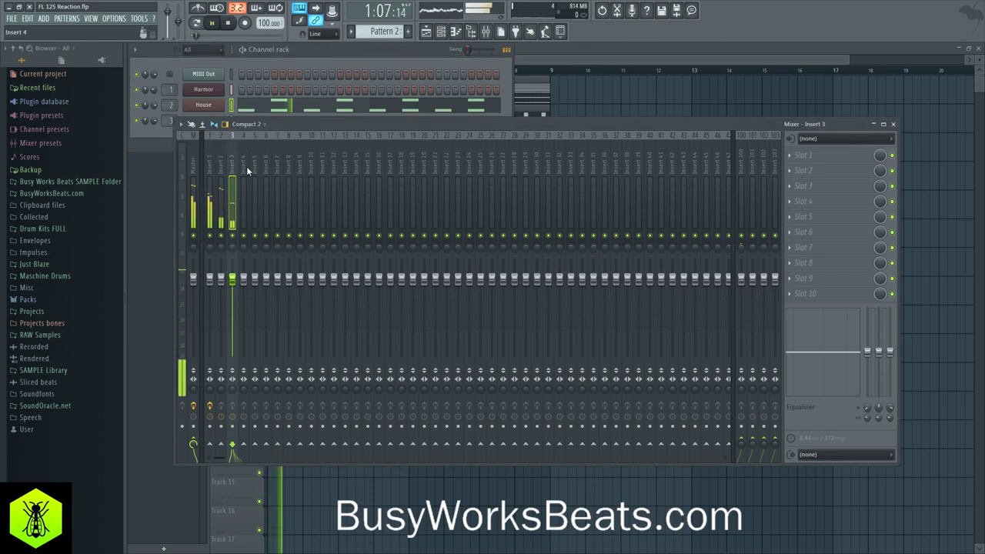
key("space")
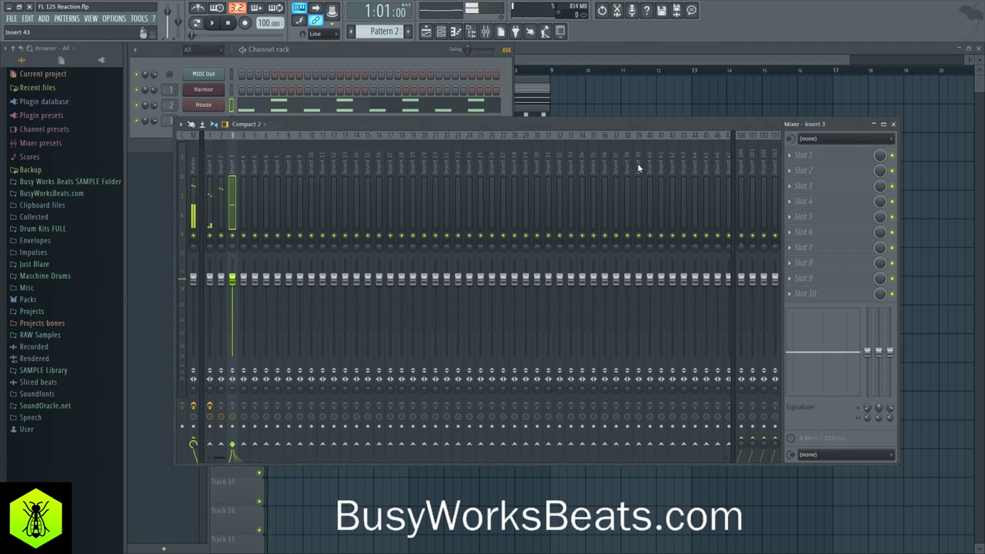
- Load Pitcher in slot 1 of Insert 3 and set its minimum frequency to 25 Hz
left_click(798, 157)
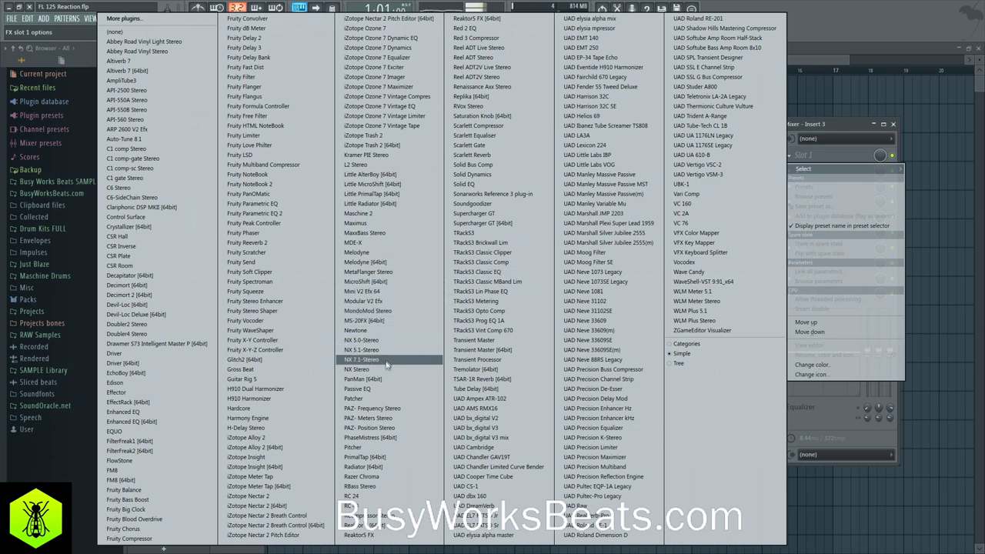
left_click(354, 447)
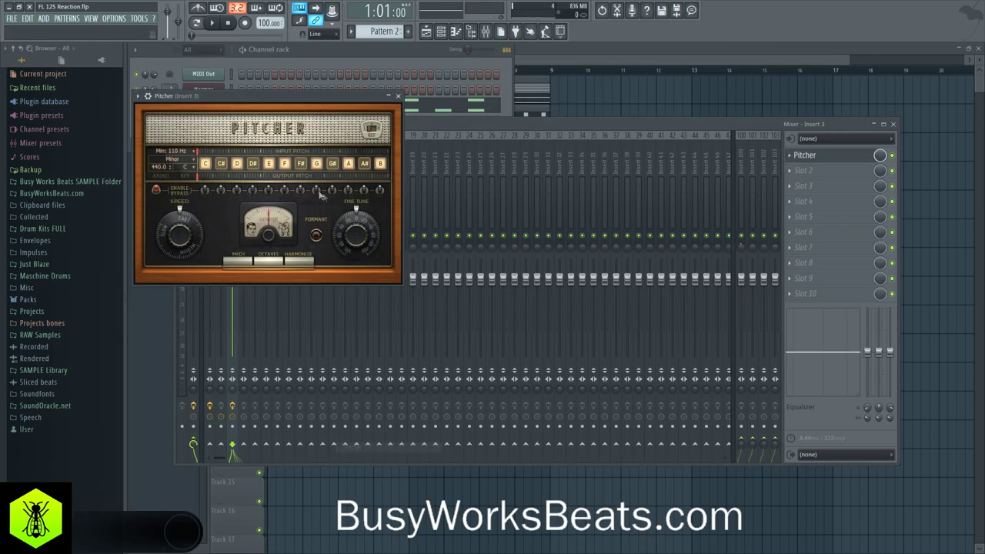
left_click(183, 154)
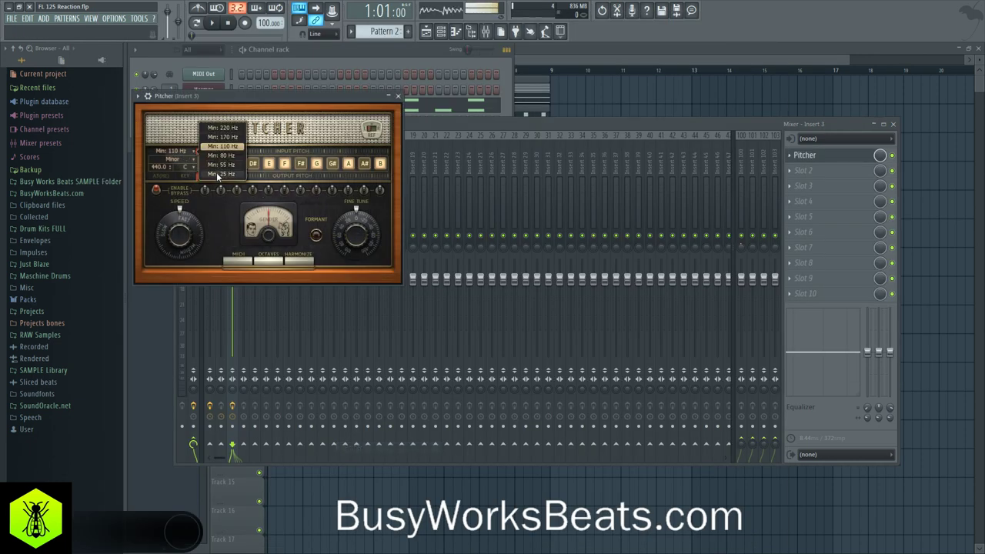
left_click(216, 172)
left_click(399, 97)
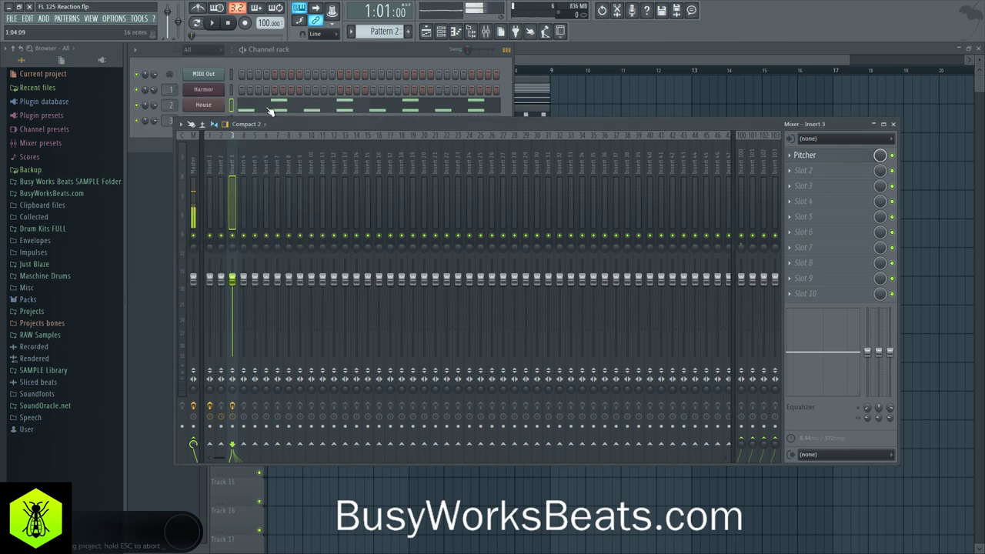
- Switch to the empty Pattern 3 and open the Harmor channel's piano roll
left_click(232, 88)
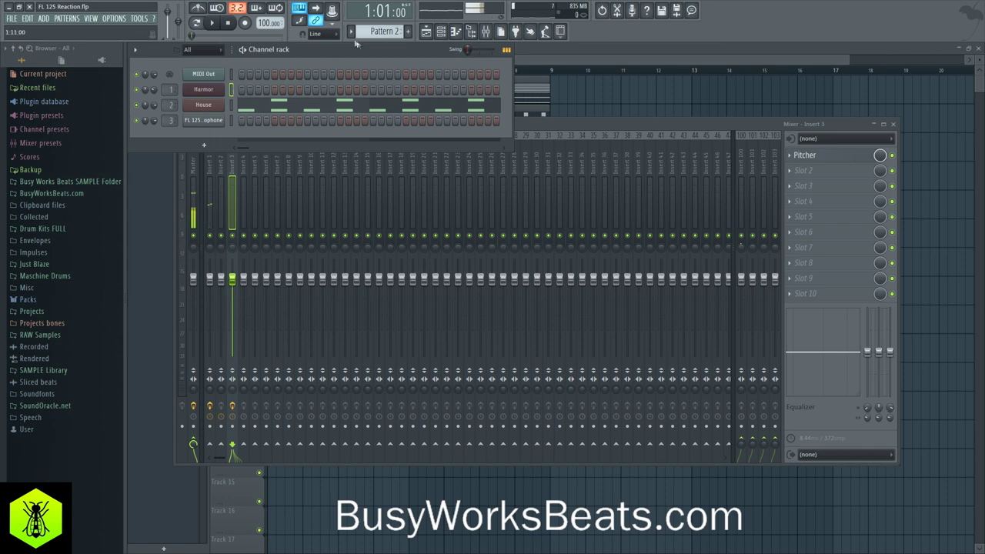
scroll(359, 36, "down", 1)
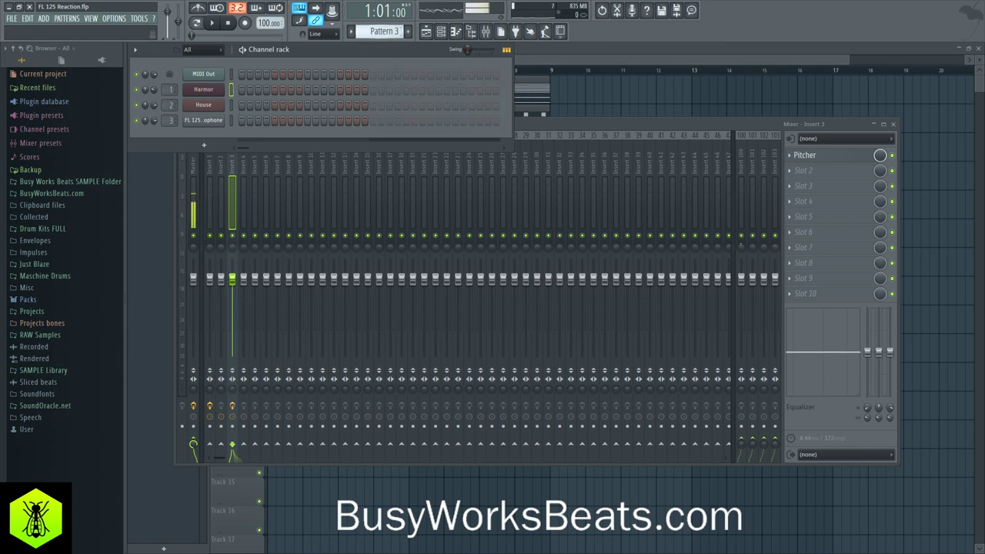
right_click(222, 89)
left_click(255, 91)
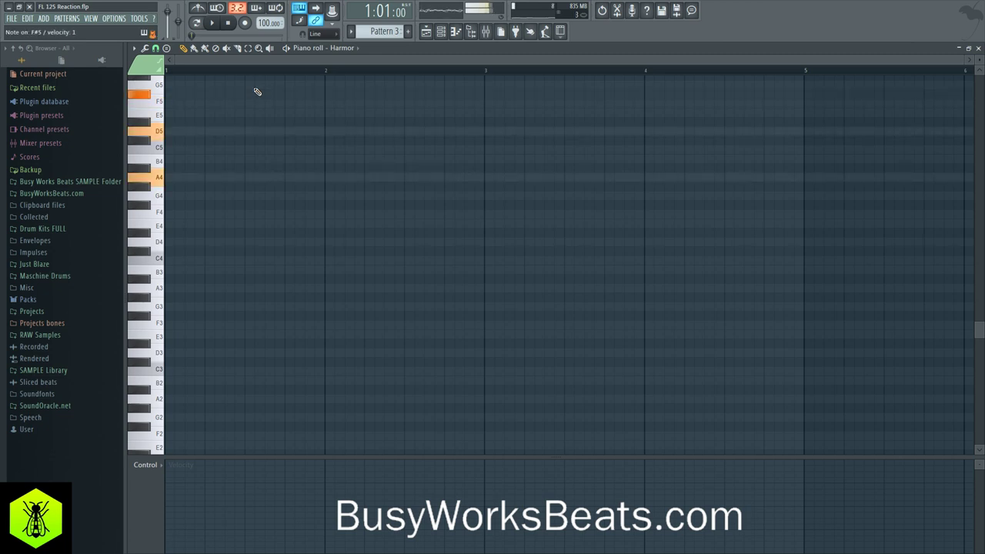
- Add a two-step chord of F#5, D5 and A4 at the start of bar 1
left_click(171, 94)
left_click(177, 131)
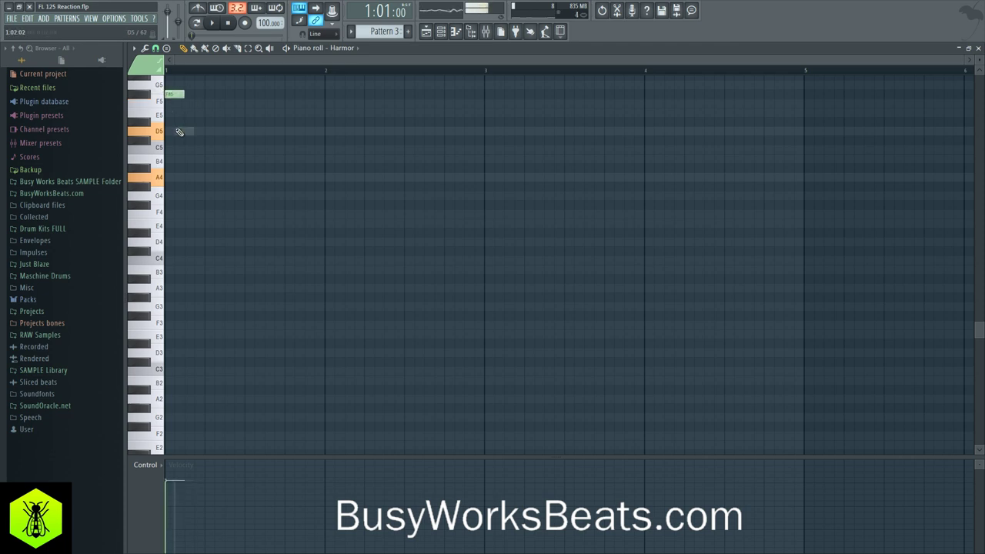
left_click(169, 178)
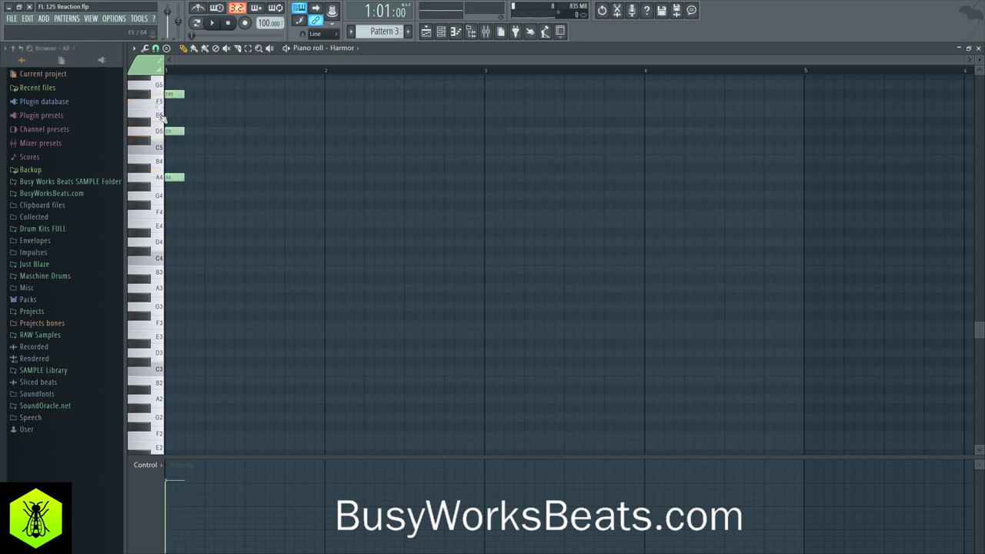
- Audition keys around D5 and F5 and add a two-step E5 note at the start of bar 1
scroll(153, 103, "up", 3)
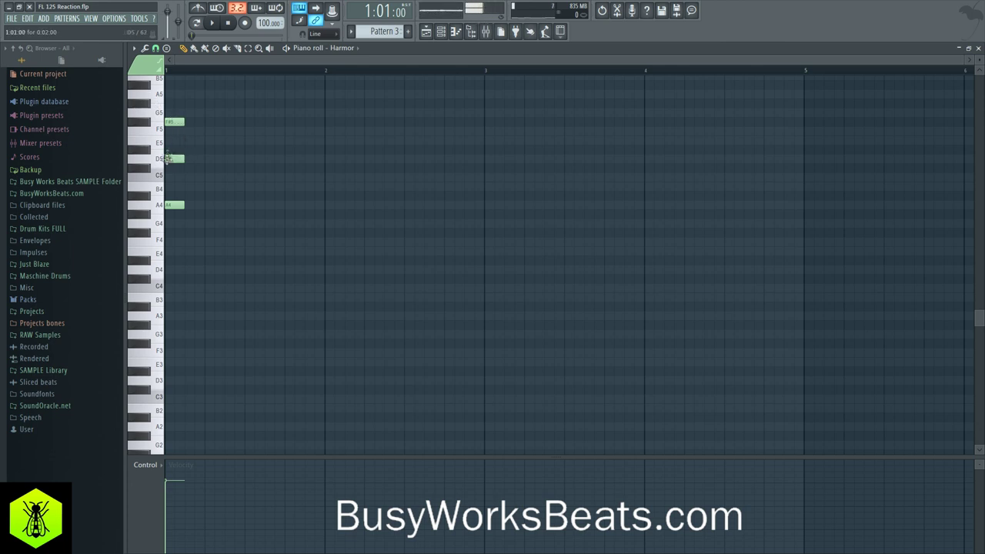
left_click(153, 131)
left_click(162, 144)
left_click(162, 162)
left_click(167, 142)
left_click(155, 135)
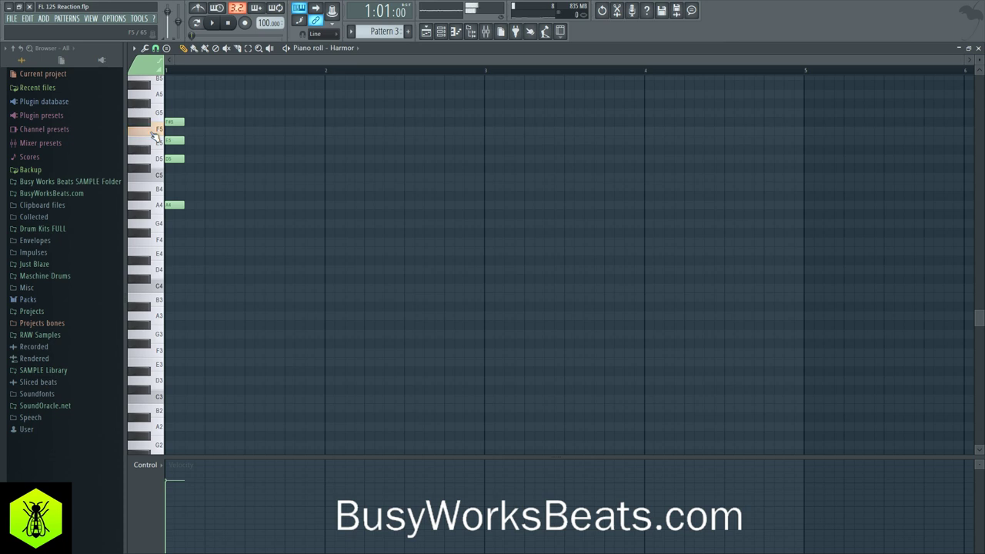
- Add two-step C5, B4, G4 and F#4 notes at the start of bar 1 and select all the notes
left_click(157, 140)
left_click(157, 159)
left_click(141, 172)
left_click(160, 177)
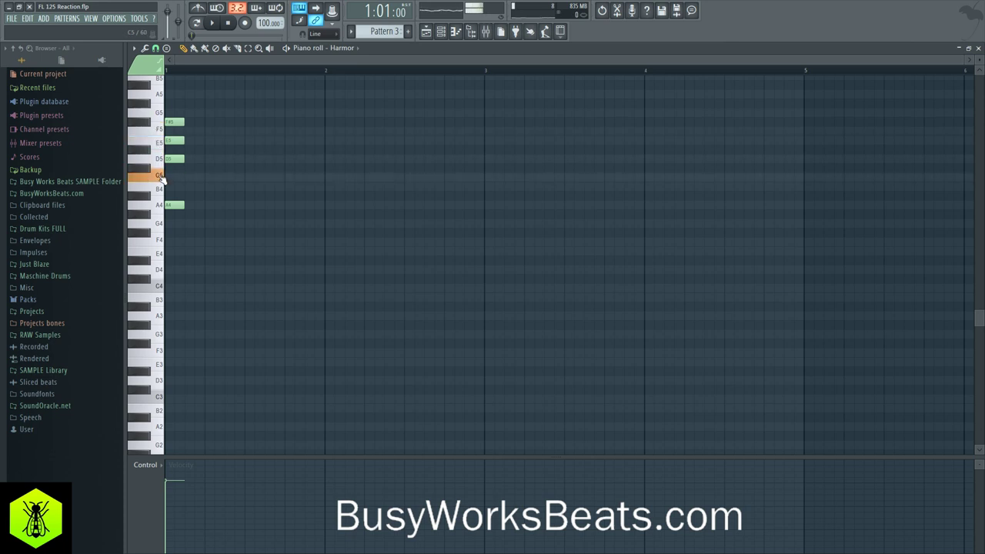
left_click(157, 189)
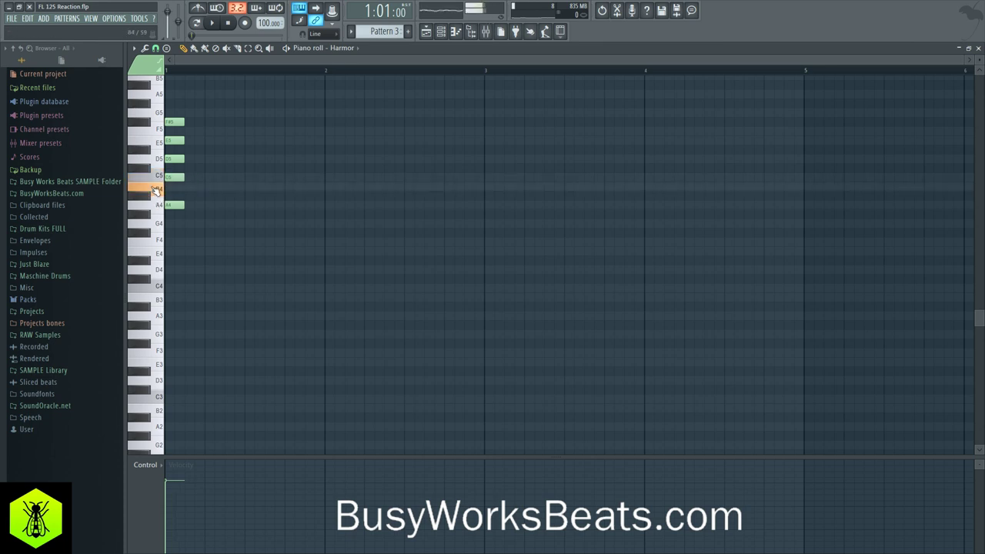
left_click(158, 204)
left_click(156, 223)
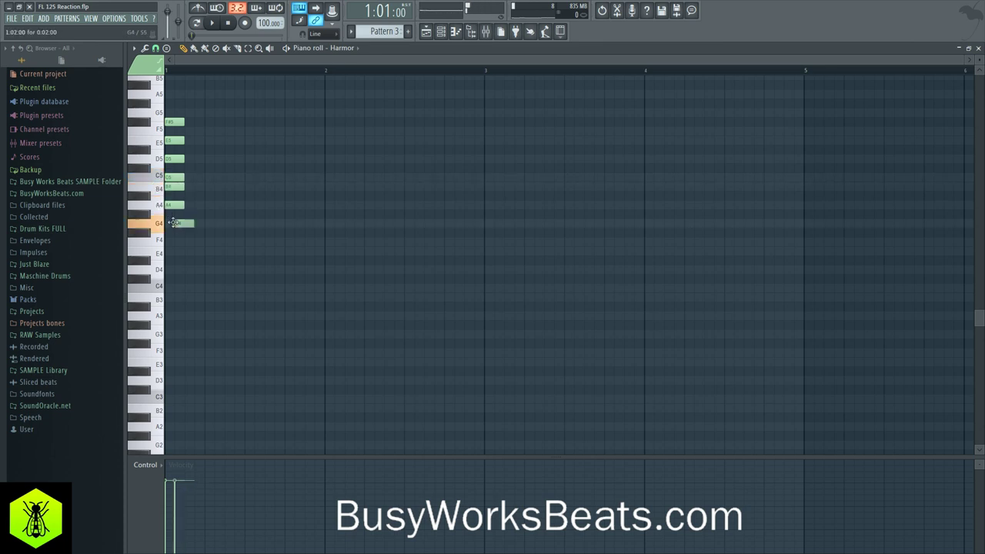
left_click(154, 234)
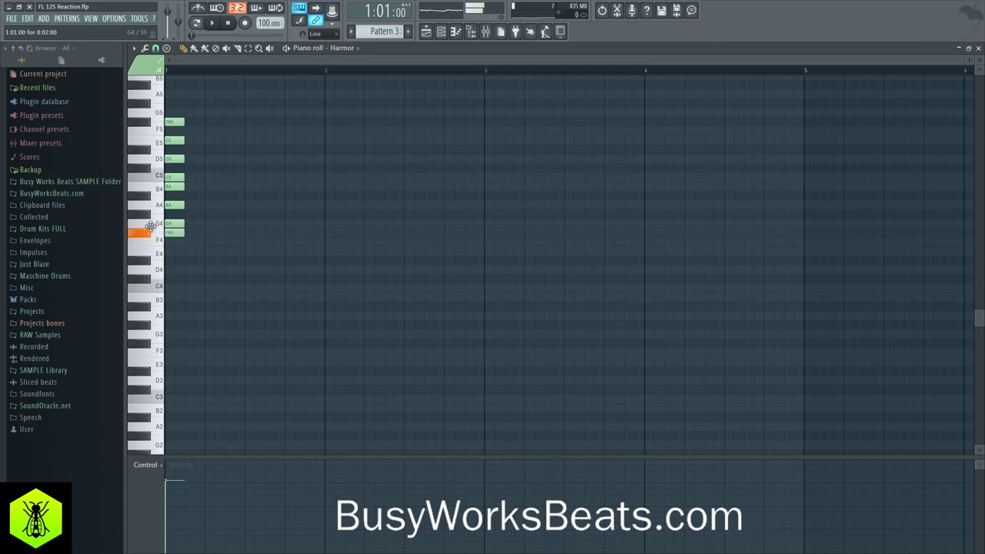
left_click_drag(193, 261, 161, 82)
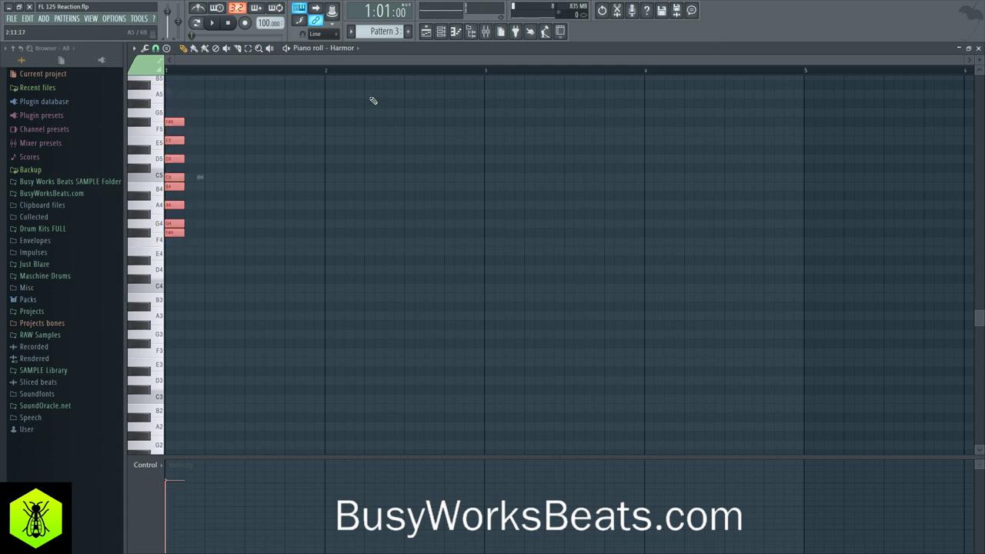
- Open Pitcher on Insert 3, turn off its F, G#, A#, C# and D# notes, and close the piano roll
left_click(486, 31)
left_click(840, 159)
left_click(893, 124)
left_click_drag(328, 99, 594, 118)
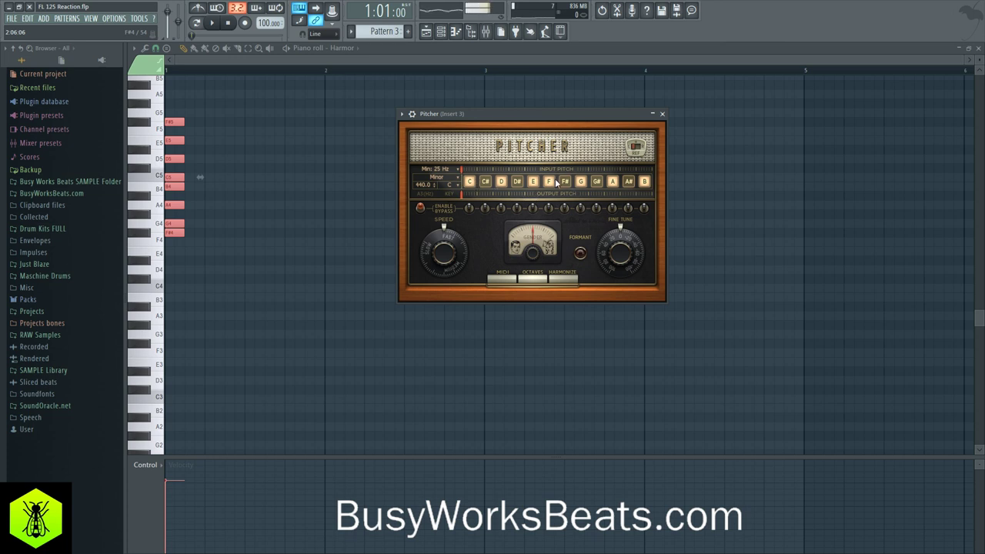
left_click(596, 183)
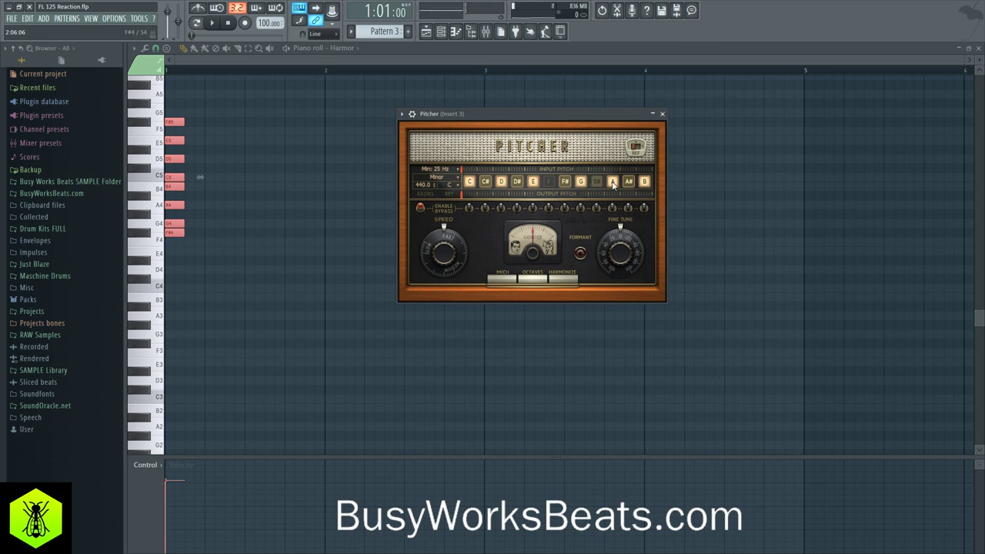
left_click(629, 183)
left_click(485, 183)
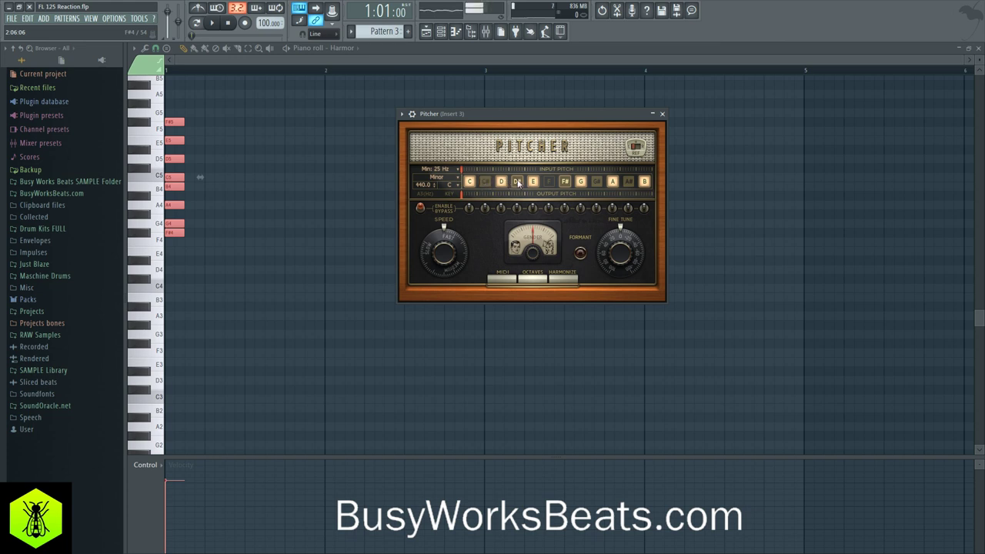
left_click(519, 182)
left_click(663, 116)
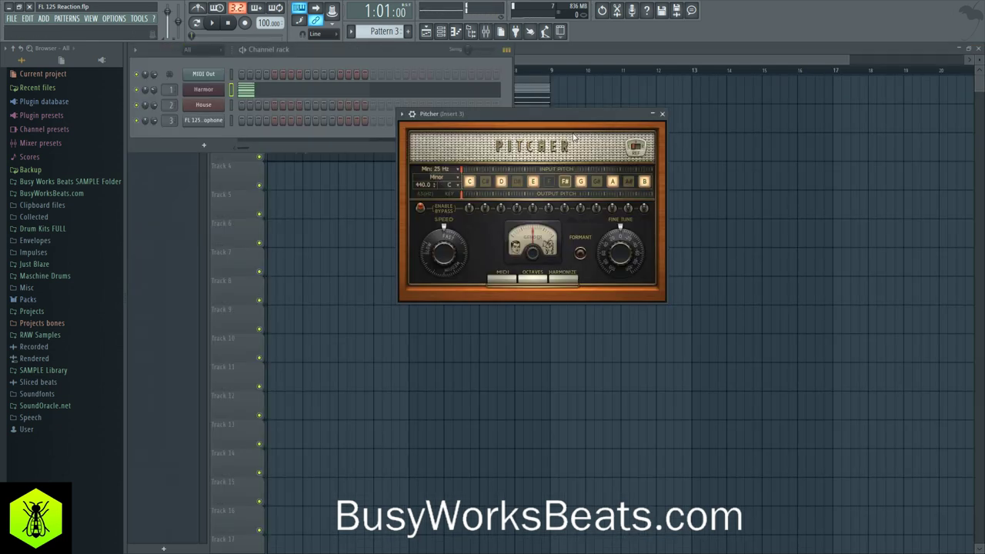
- Clear all Harmor notes from Pattern 3 in the channel rack
left_click_drag(568, 113, 585, 152)
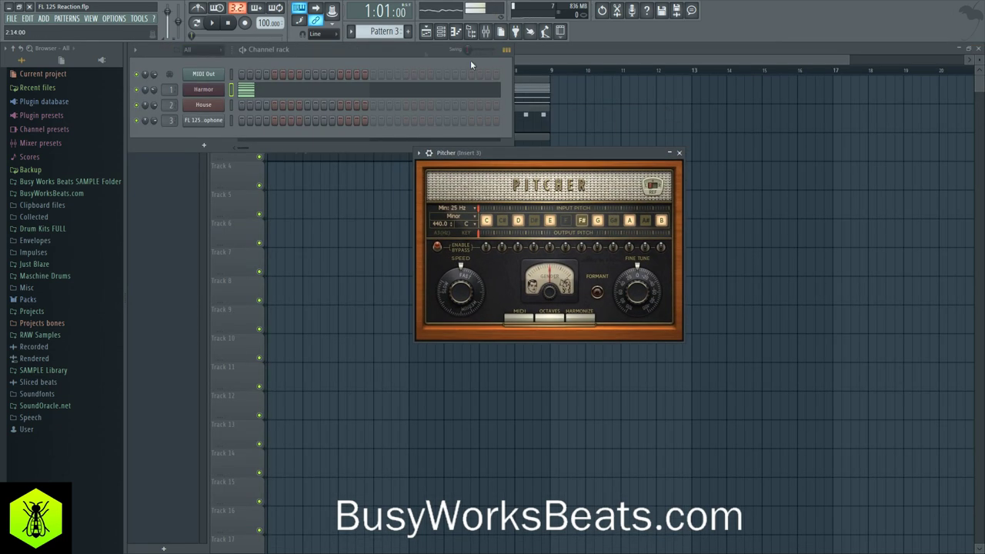
left_click(233, 91)
key("ctrl+x")
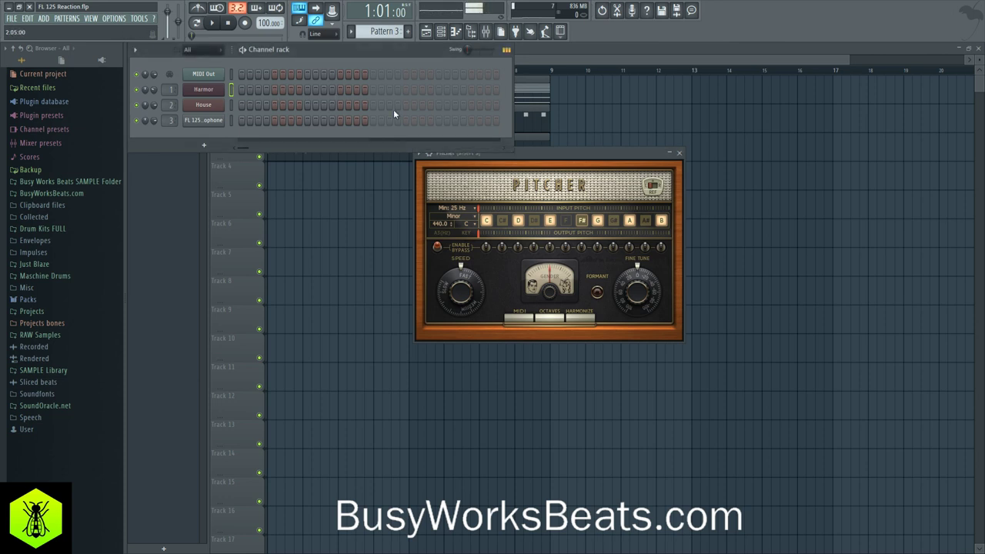
- Look at the control options of Pitcher's Fine Tune and Speed knobs, then close the plugin
left_click_drag(606, 151, 625, 132)
right_click(646, 270)
right_click(495, 279)
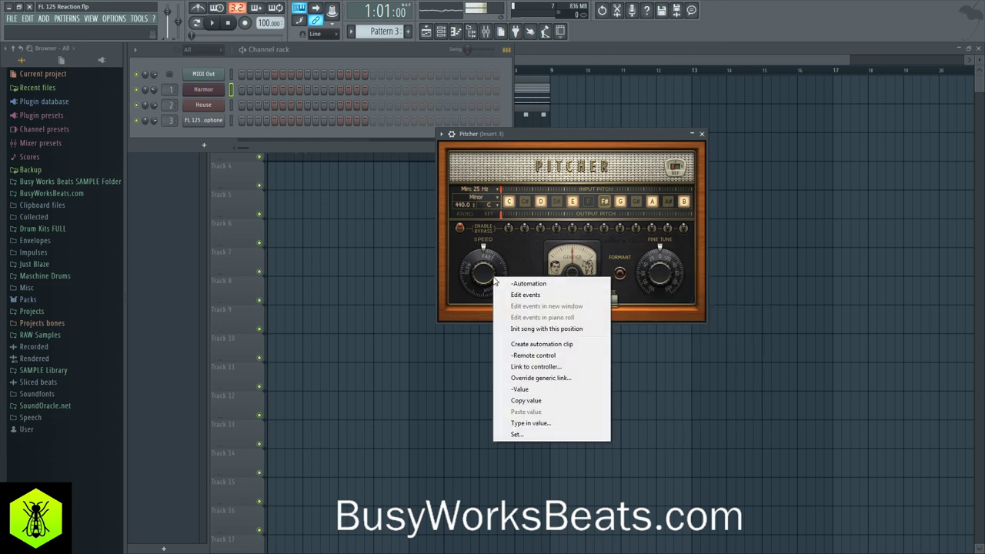
left_click(464, 314)
left_click(703, 134)
left_click(632, 211)
- Reopen Pitcher on Insert 3 and play the arrangement to check how it tracks the vocal
left_click(485, 31)
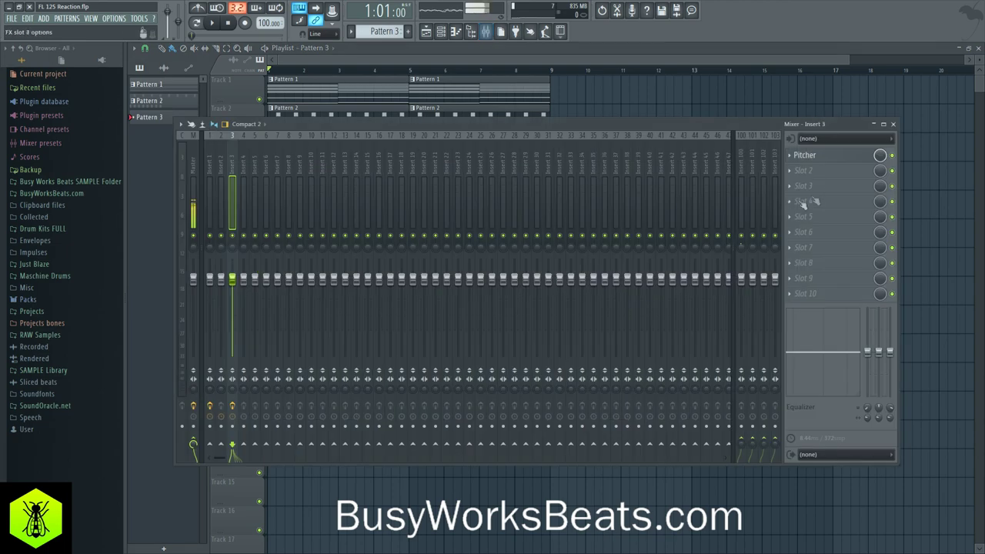
left_click(803, 155)
right_click(658, 275)
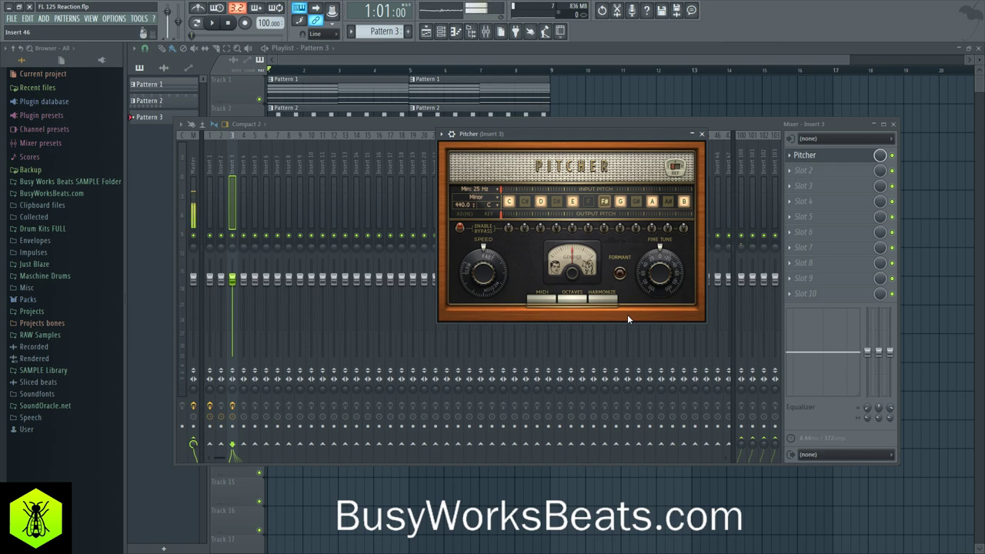
right_click(572, 276)
left_click(512, 289)
key("space")
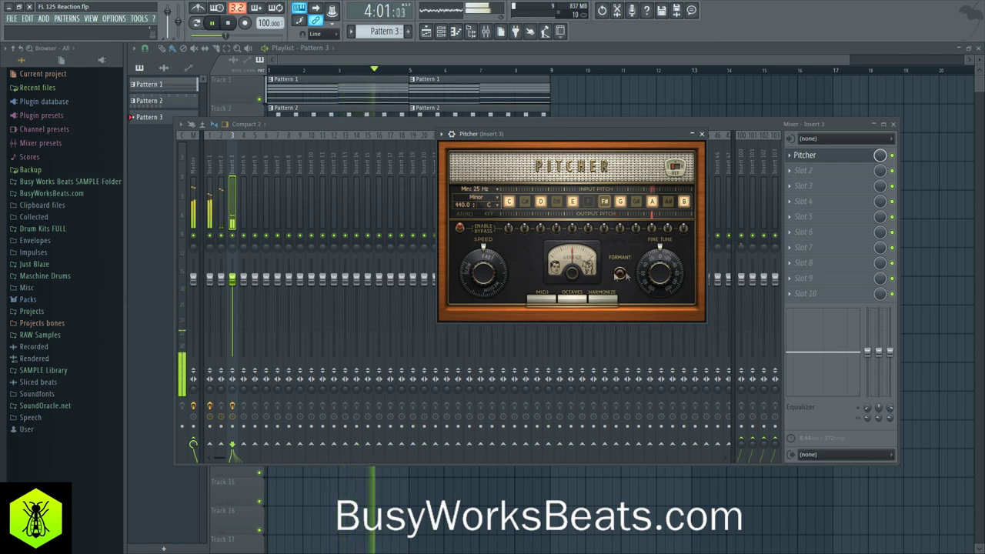
key("space")
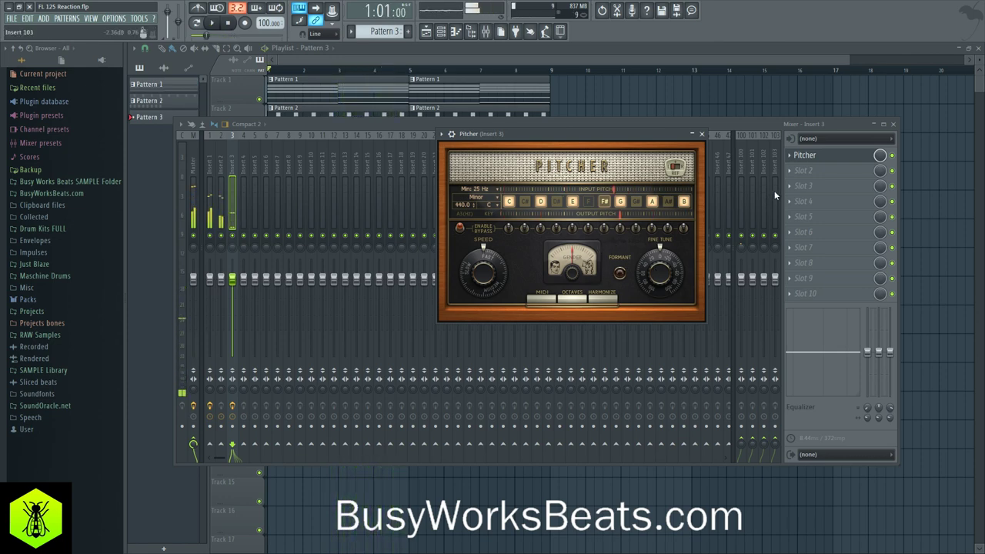
left_click(701, 134)
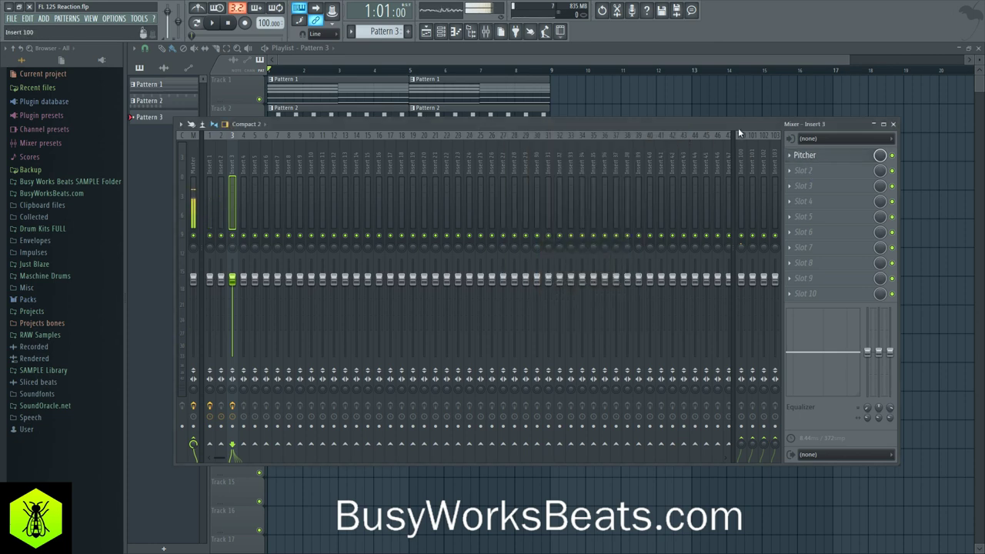
- Load Fruity Compressor in slot 2 of Insert 3, set its attack to 0.0 ms, and close the mixer
left_click(805, 171)
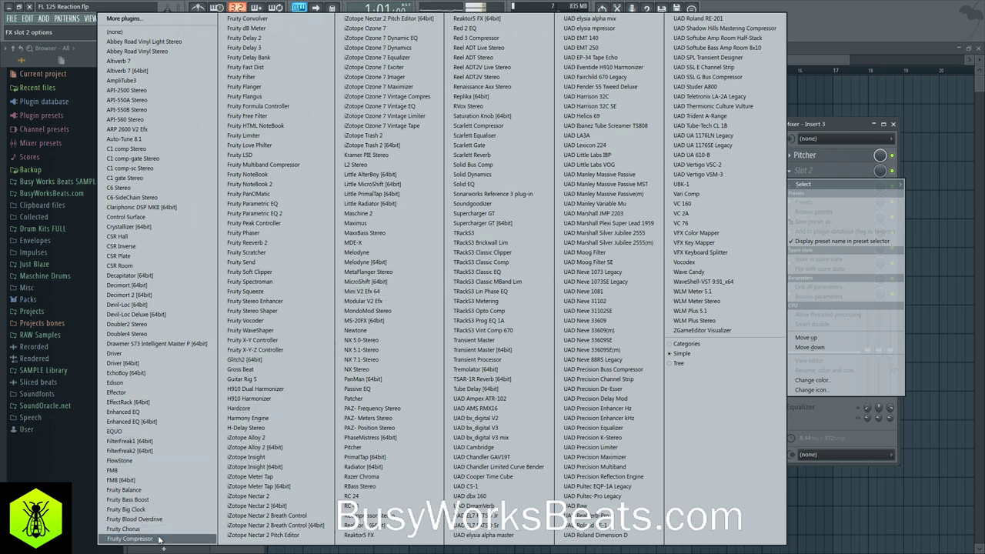
left_click(131, 539)
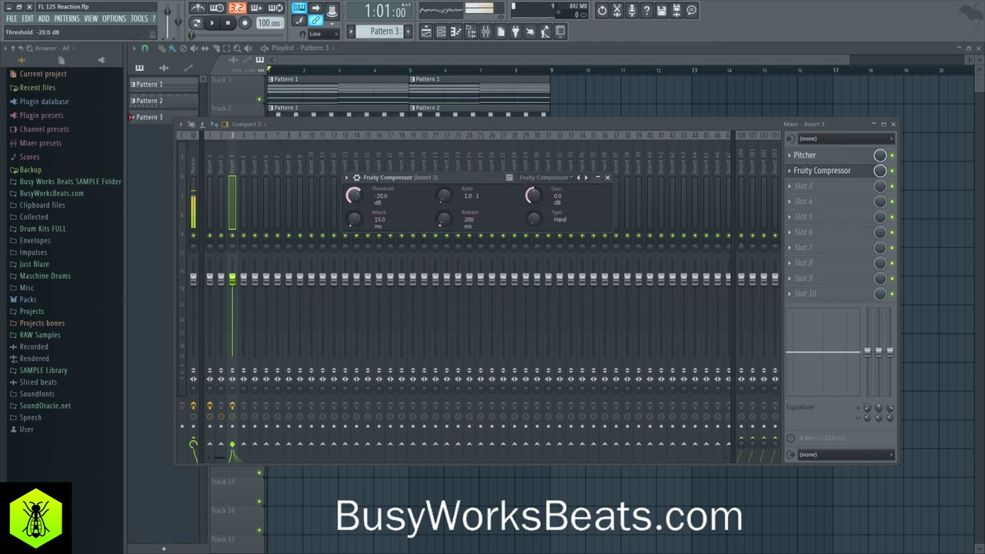
key("space")
left_click_drag(357, 218, 356, 234)
key("space")
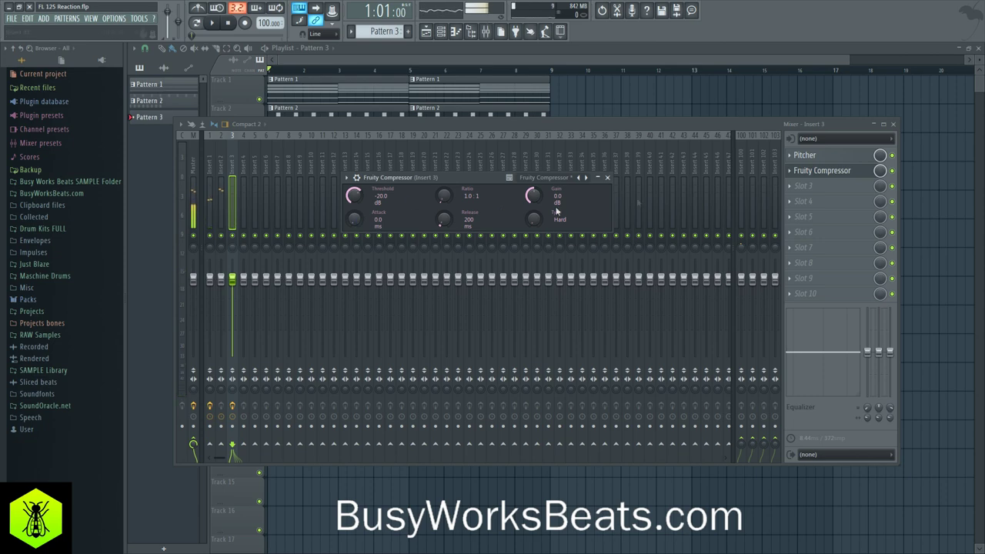
left_click(847, 161)
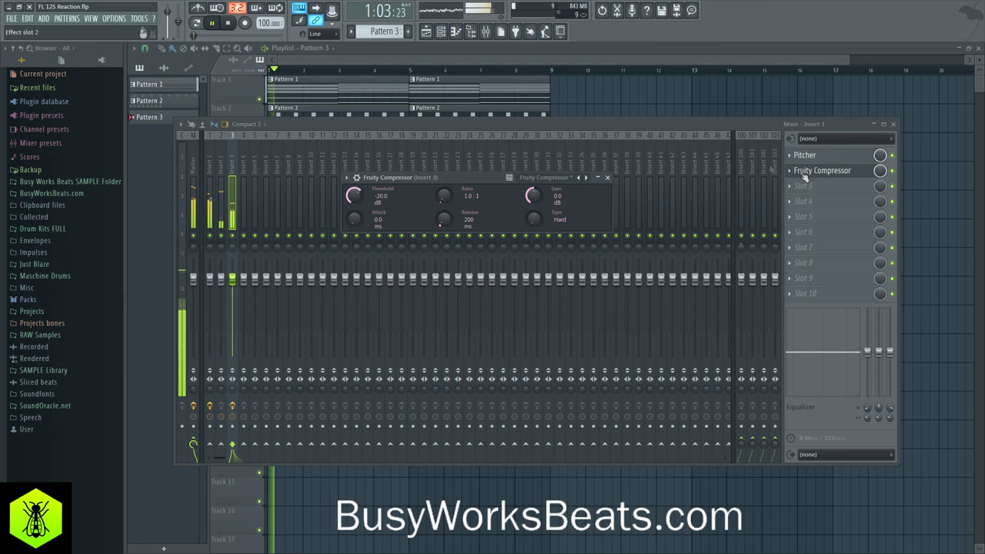
left_click(821, 172)
left_click(819, 172)
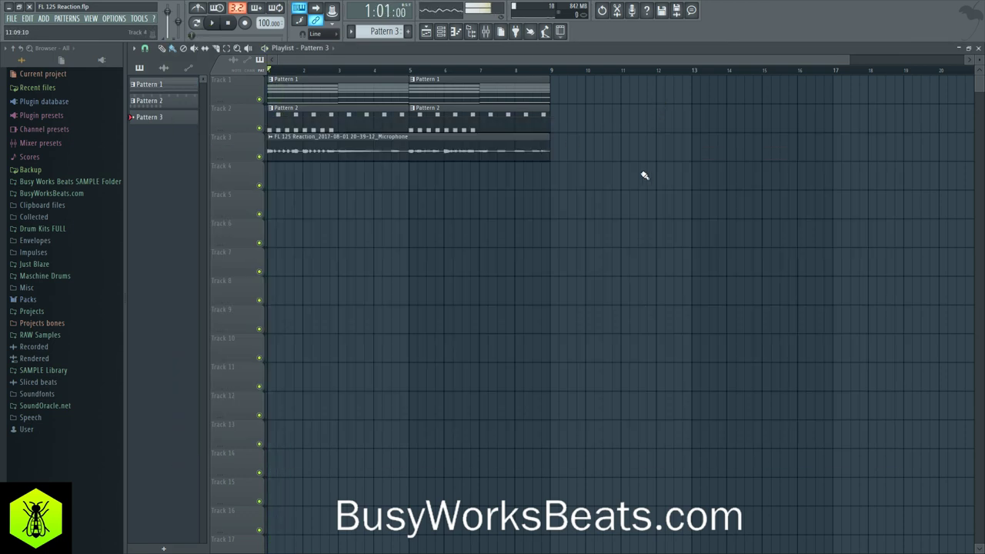
- Set the playlist snap to Bar and move all the clips so the arrangement starts at bar 2
left_click_drag(637, 193, 279, 79)
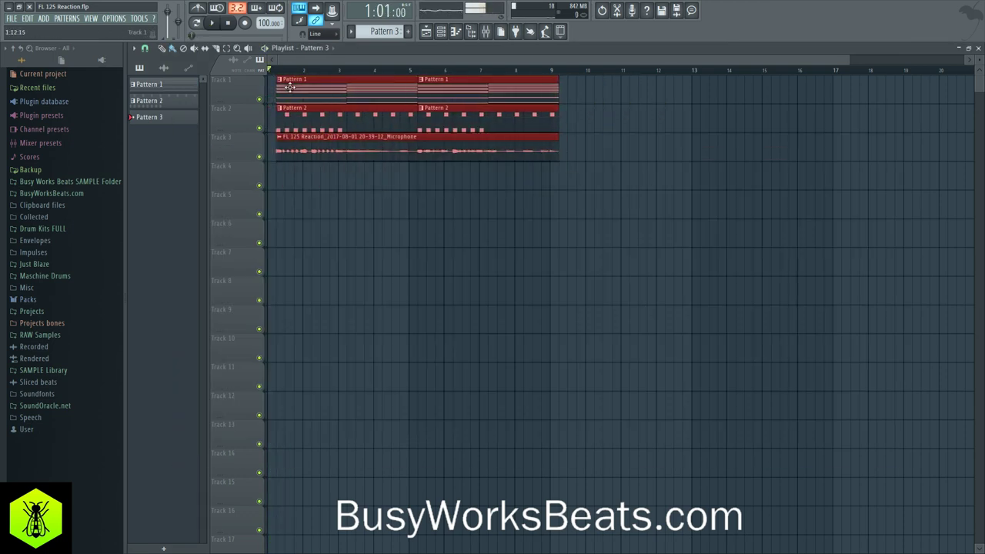
left_click(144, 49)
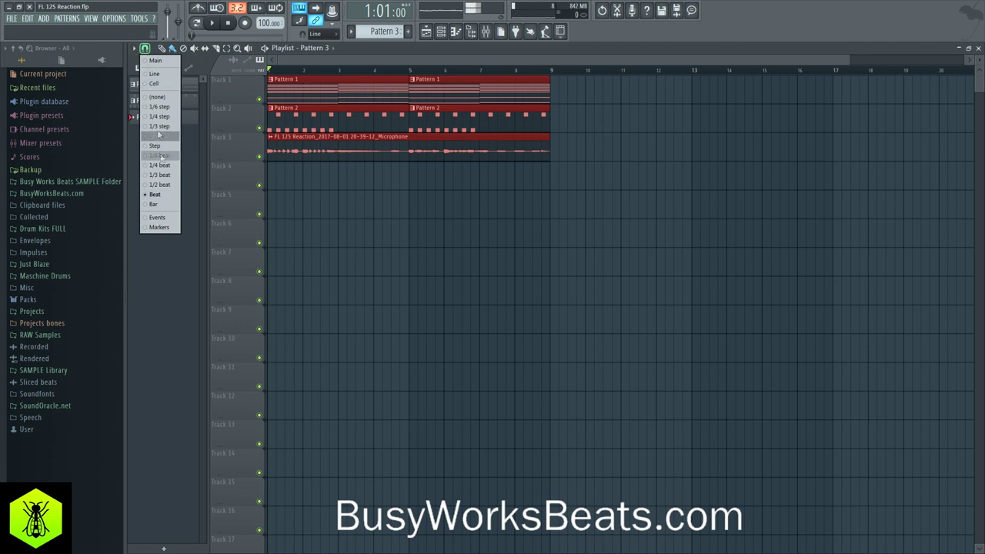
left_click(155, 204)
left_click_drag(286, 80, 321, 80)
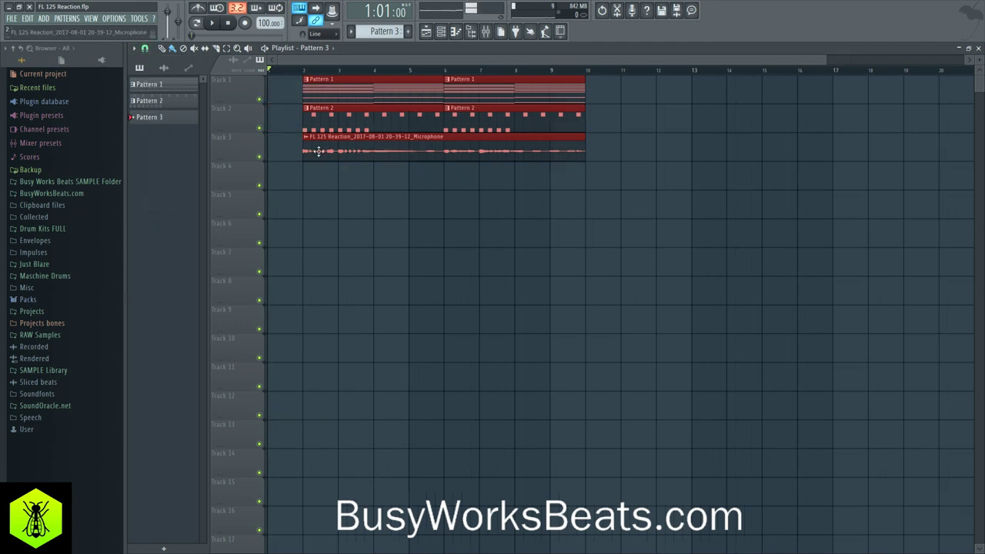
- Select only the microphone clip on Track 3, turn snap off, and nudge it slightly ahead of bar 2
left_click(492, 145)
left_click(145, 49)
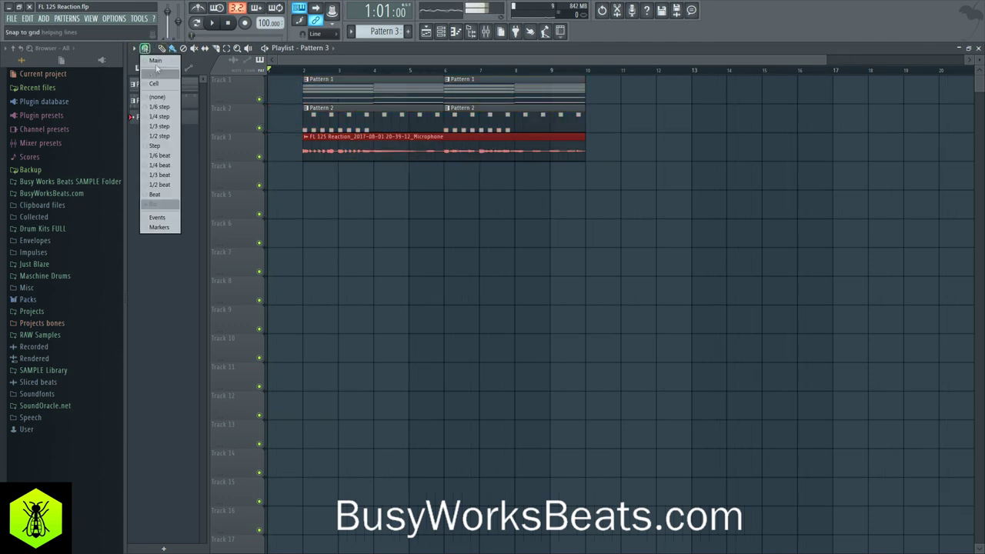
left_click(165, 96)
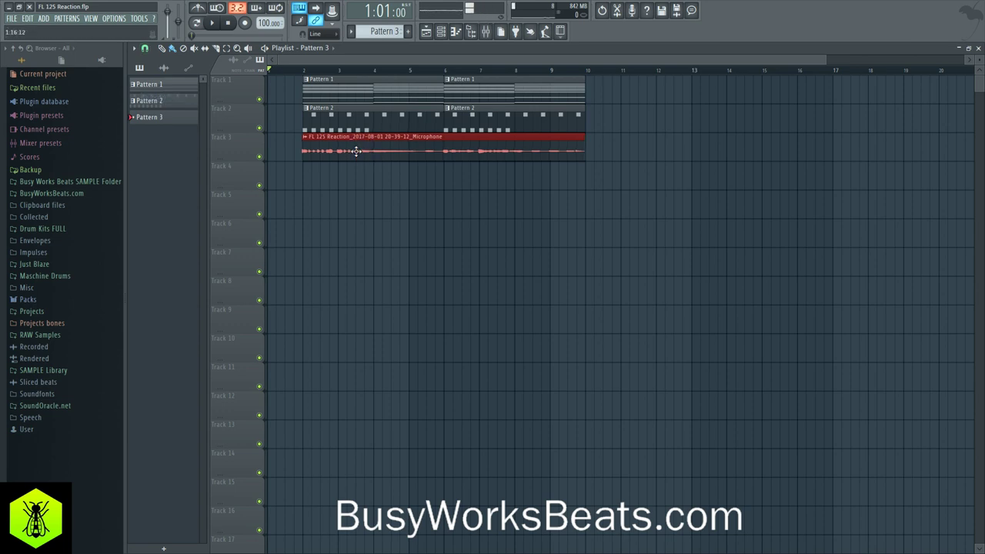
key("space")
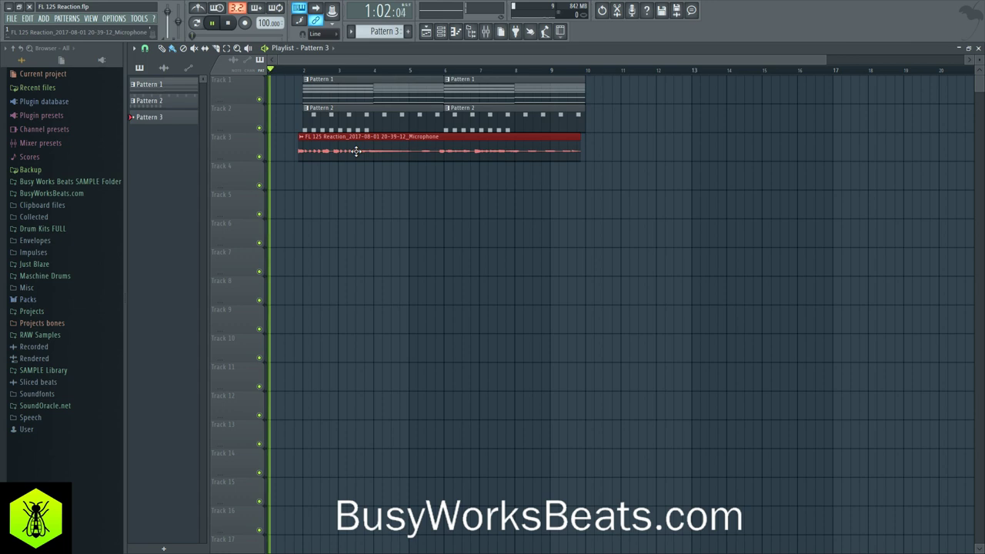
- Set the playlist snap back to Bar and stop playback
left_click(146, 49)
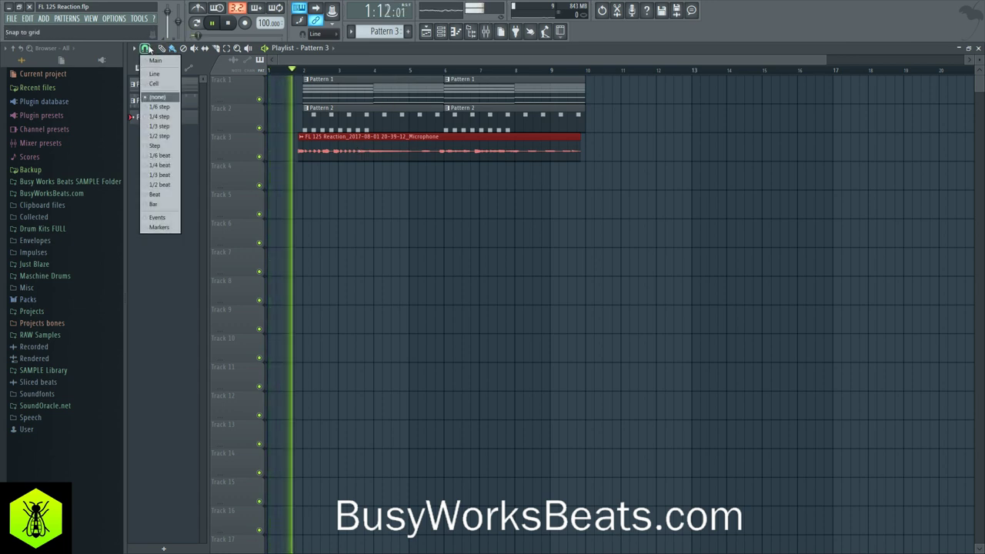
left_click(154, 204)
key("space")
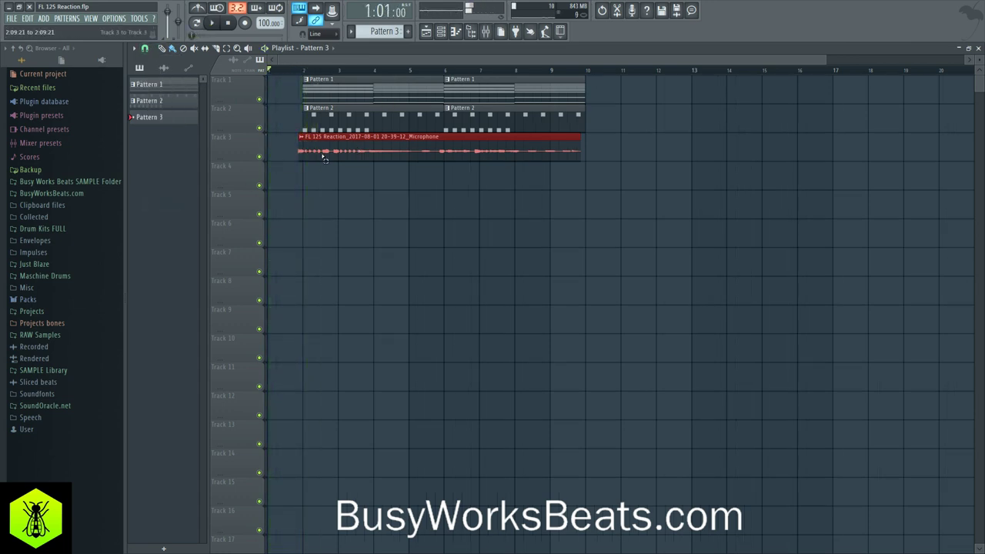
- Turn the playlist snap off and nudge the microphone clip on Track 3 slightly later, playing it back to check the timing
left_click(146, 49)
left_click(164, 99)
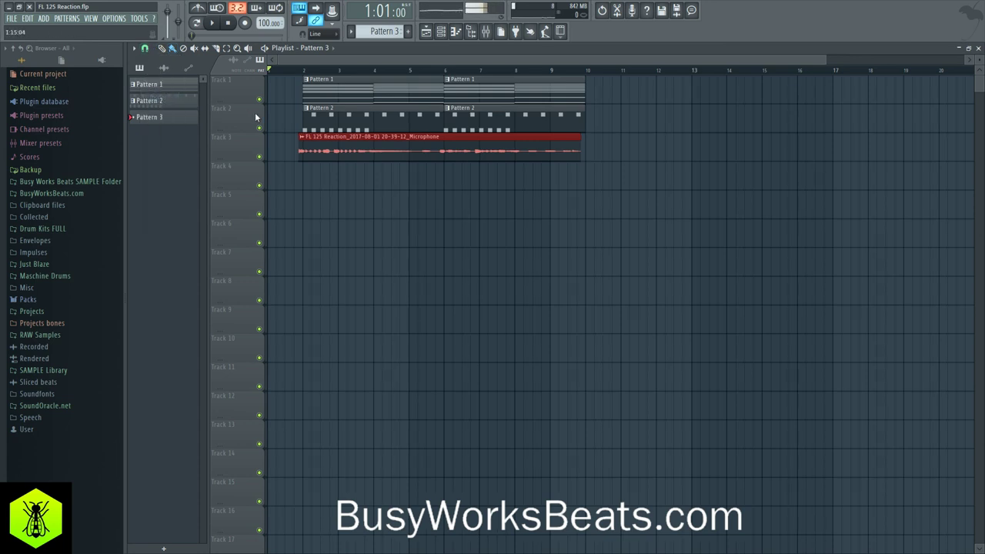
key("space")
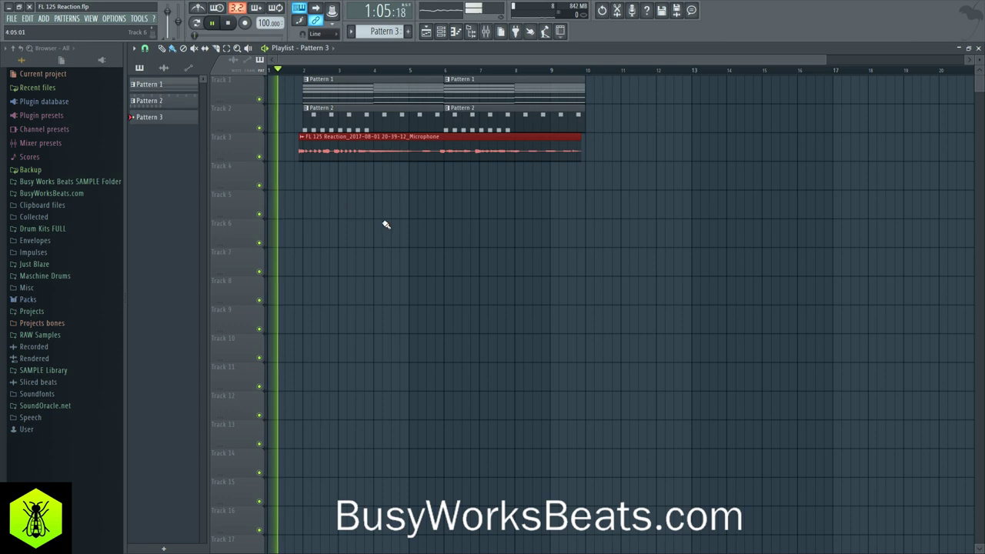
left_click(146, 49)
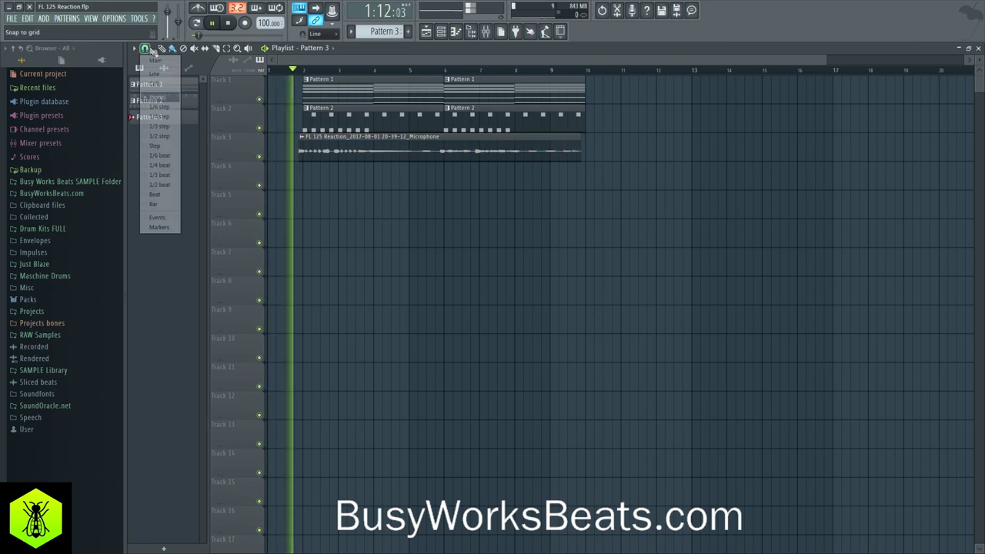
left_click(154, 204)
key("space")
left_click(145, 49)
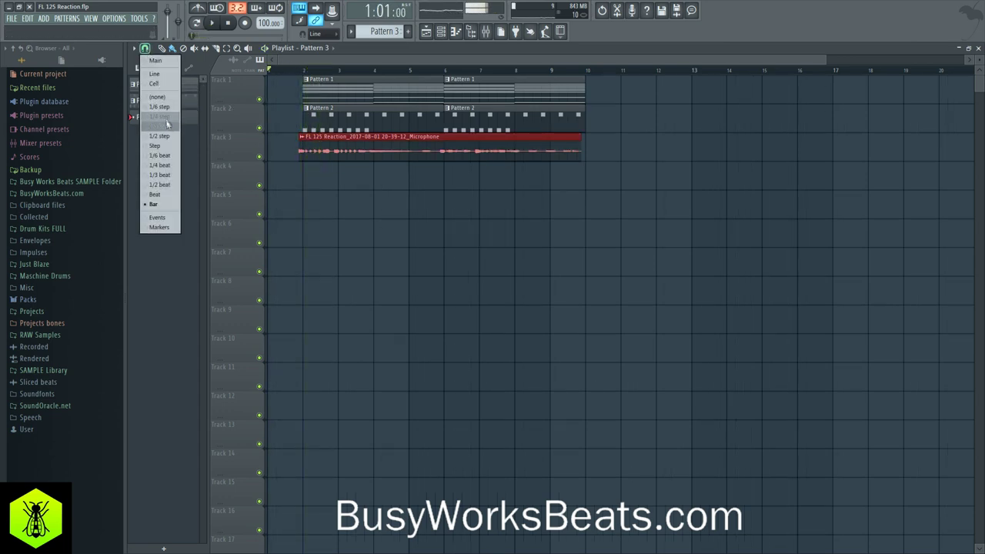
left_click(160, 98)
key("space")
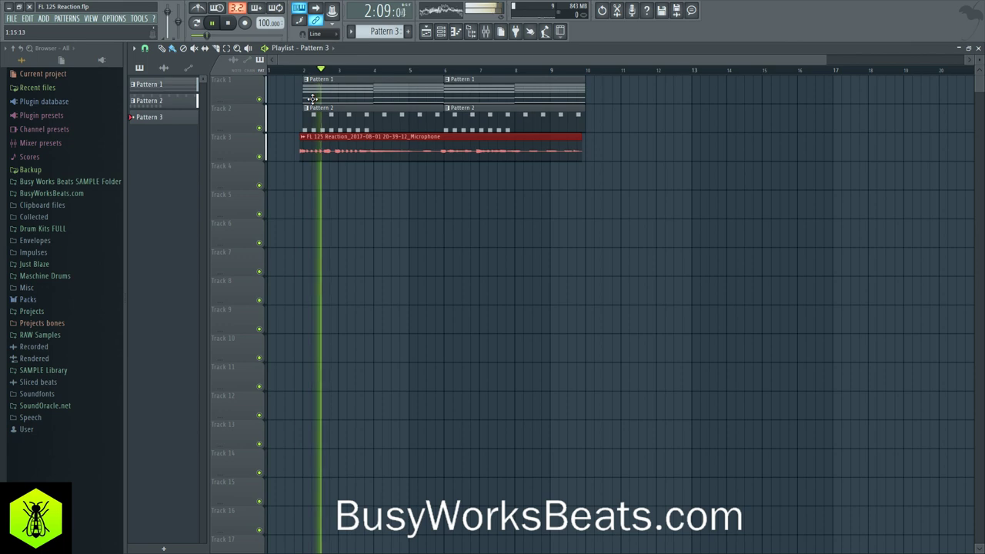
- Replay the arrangement repeatedly from just before bar 2 while nudging the microphone clip slightly later to match the beat
left_click(294, 71)
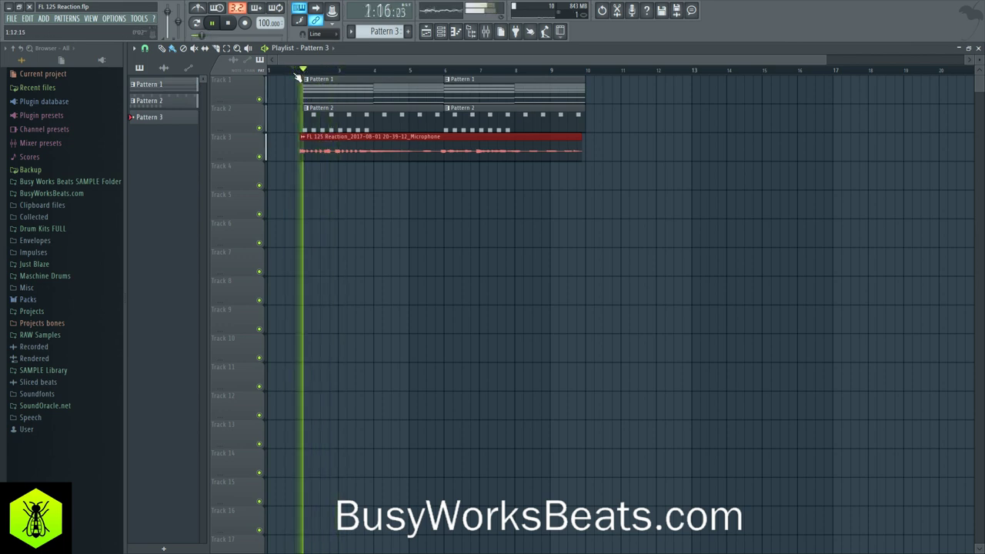
left_click(297, 75)
left_click(296, 76)
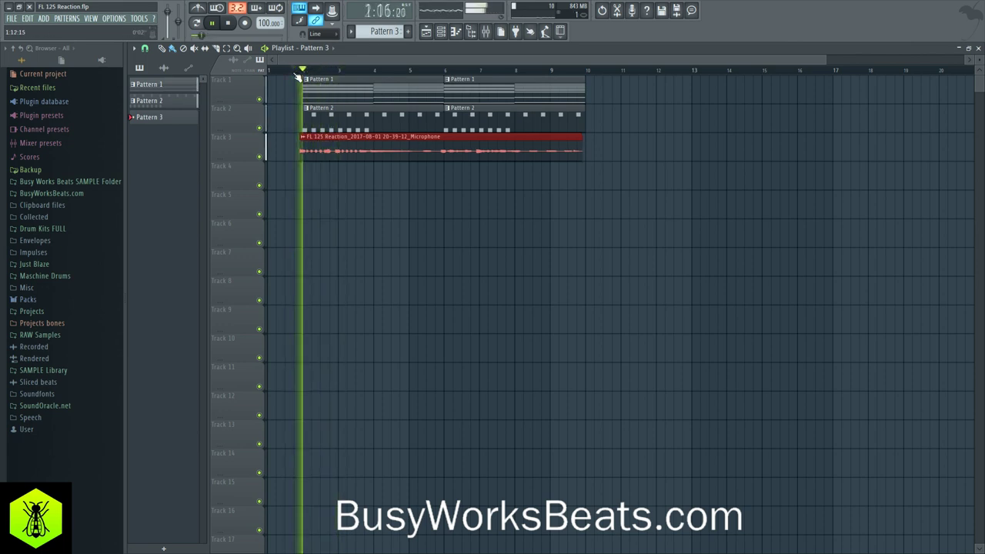
left_click(296, 75)
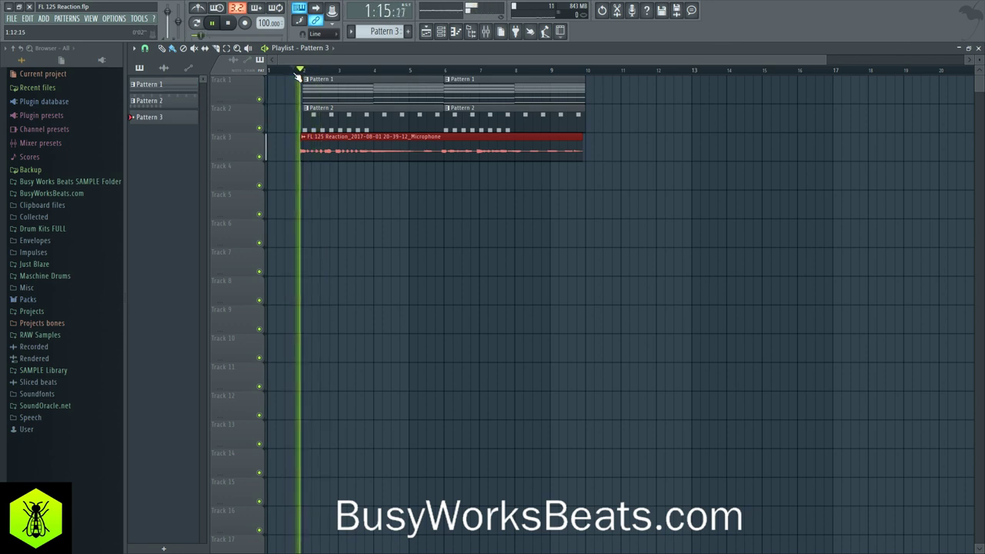
key("space")
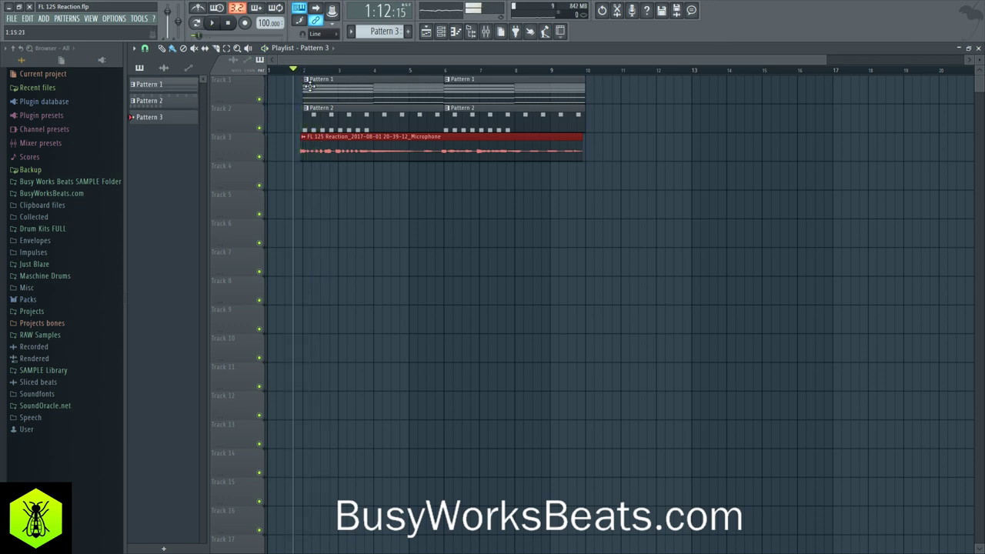
key("space")
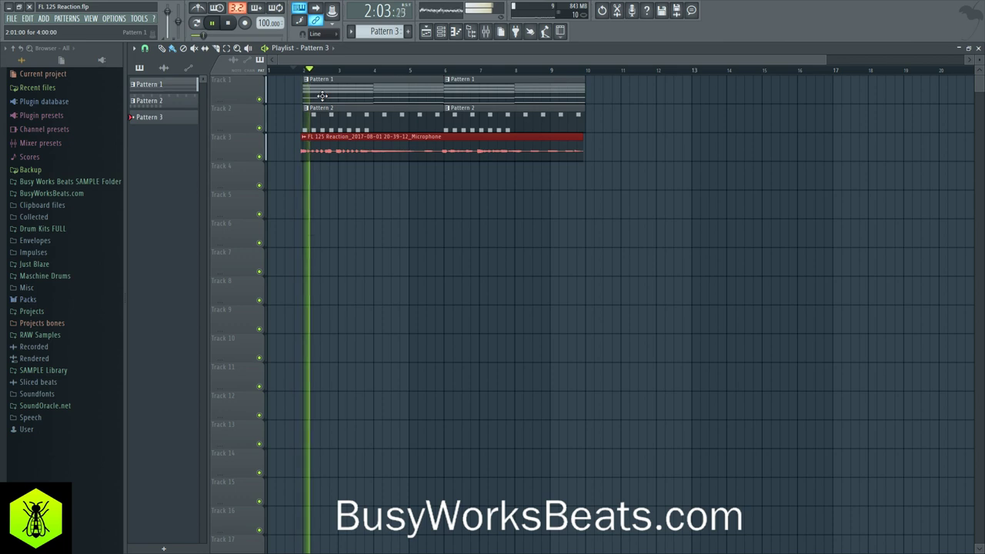
key("space")
key("space")
key("space")
- Fine-align the start of the microphone clip with bar 2 with snap off, and set the playlist snap back to Bar
left_click(145, 48)
left_click(157, 98)
scroll(308, 71, "up", 5)
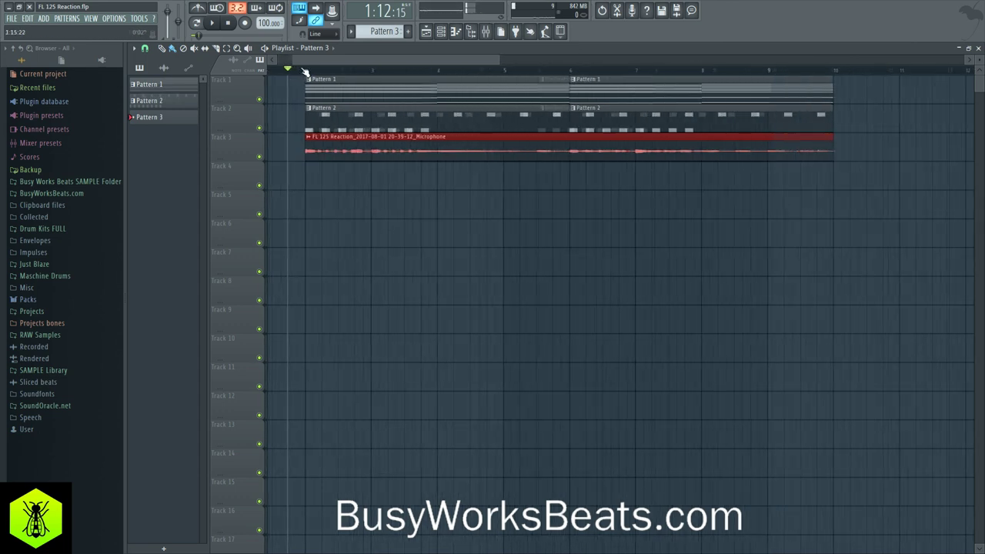
scroll(325, 77, "up", 3)
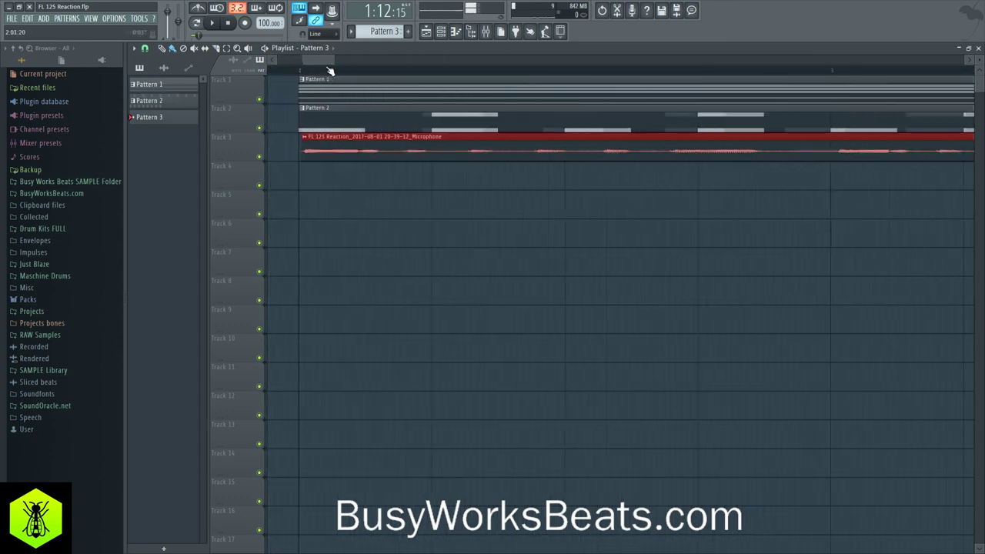
key("space")
left_click_drag(317, 60, 316, 60)
scroll(332, 142, "down", 3)
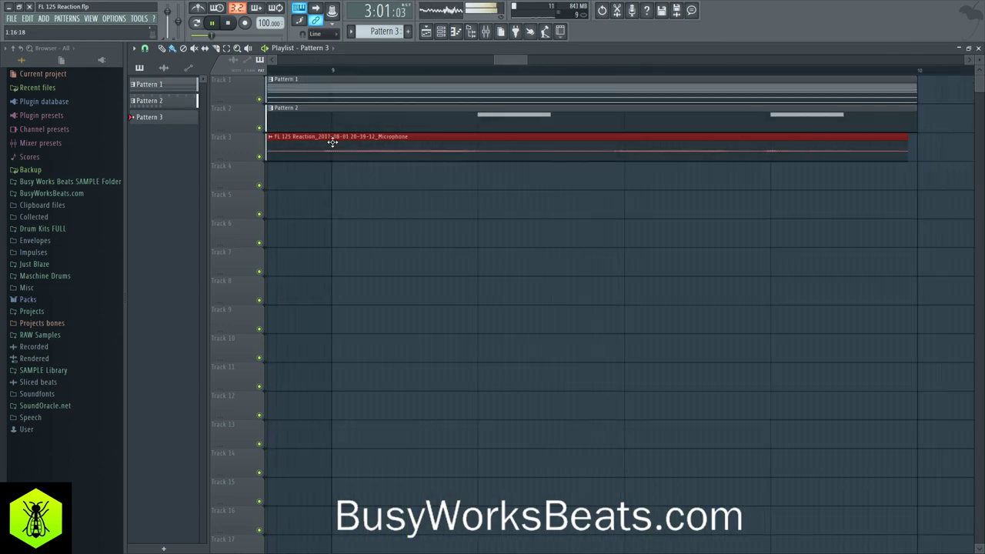
scroll(394, 71, "down", 6)
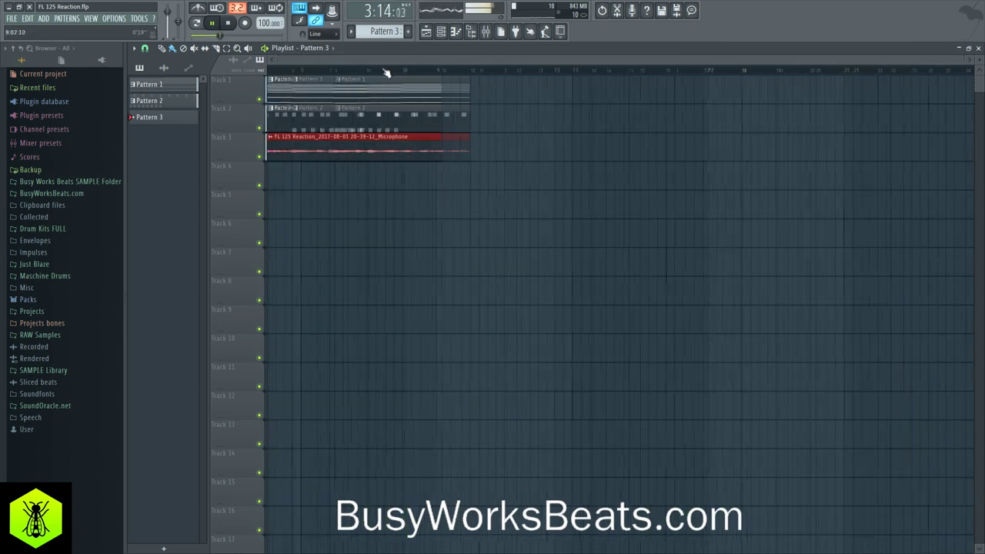
left_click(146, 48)
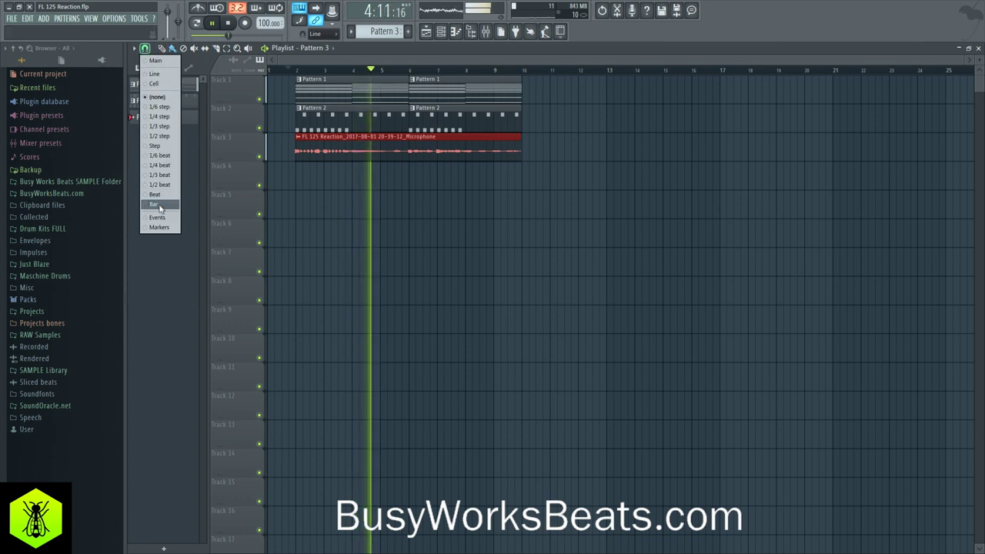
left_click(154, 204)
- Set the Fruity Compressor on Insert 3 to a 2.5:1 ratio and 6.2 dB gain, and lower Insert 1's volume slightly
left_click(486, 31)
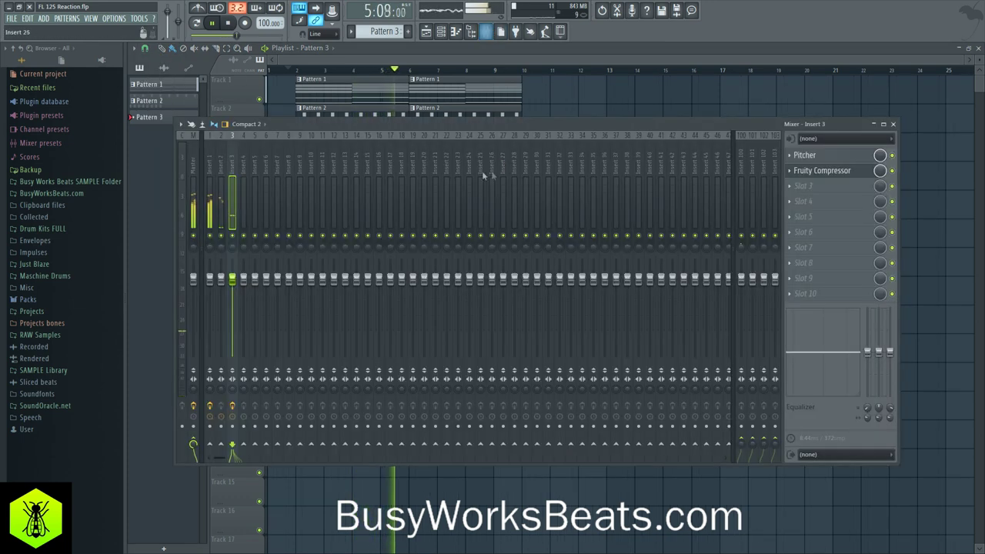
left_click(817, 170)
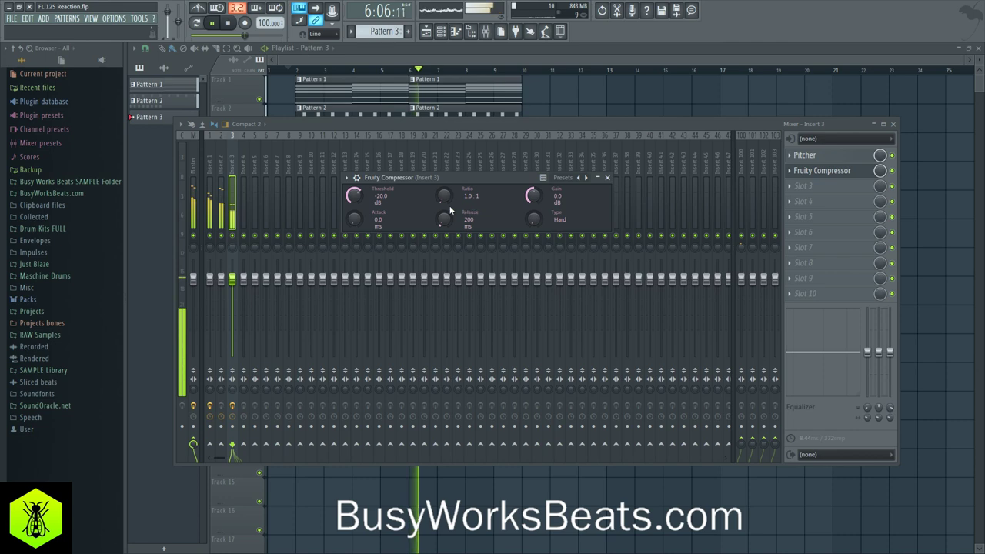
left_click_drag(444, 195, 444, 190)
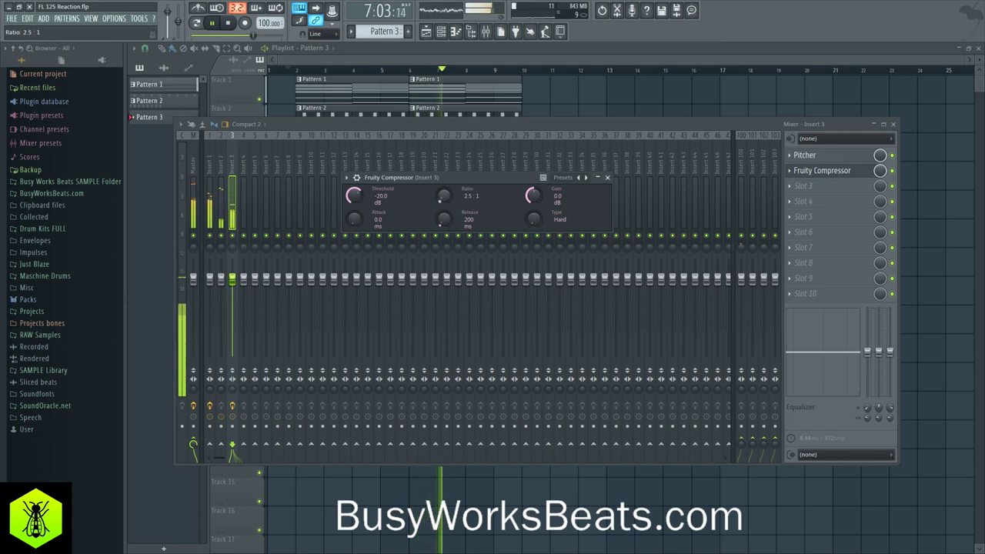
left_click_drag(532, 196, 521, 154)
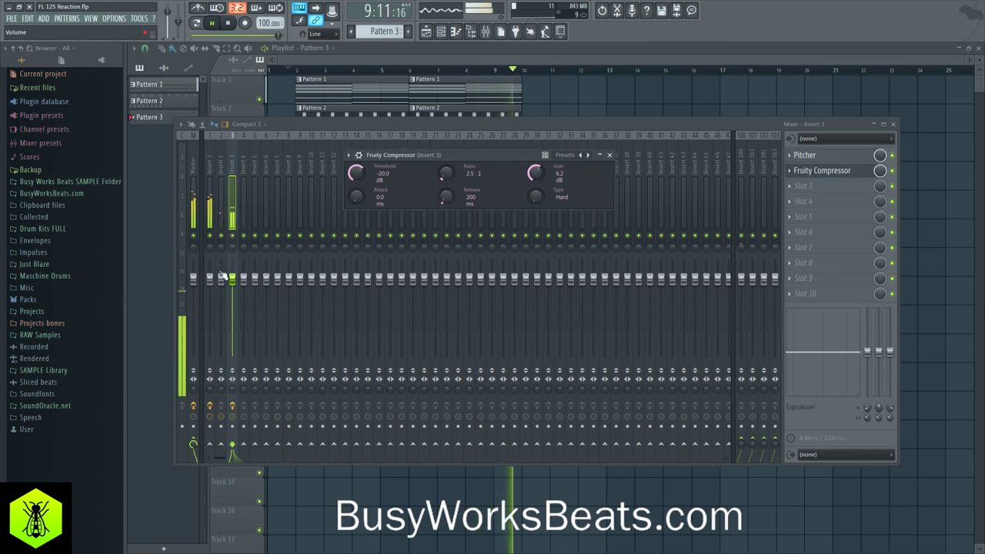
left_click_drag(210, 280, 210, 285)
left_click(894, 124)
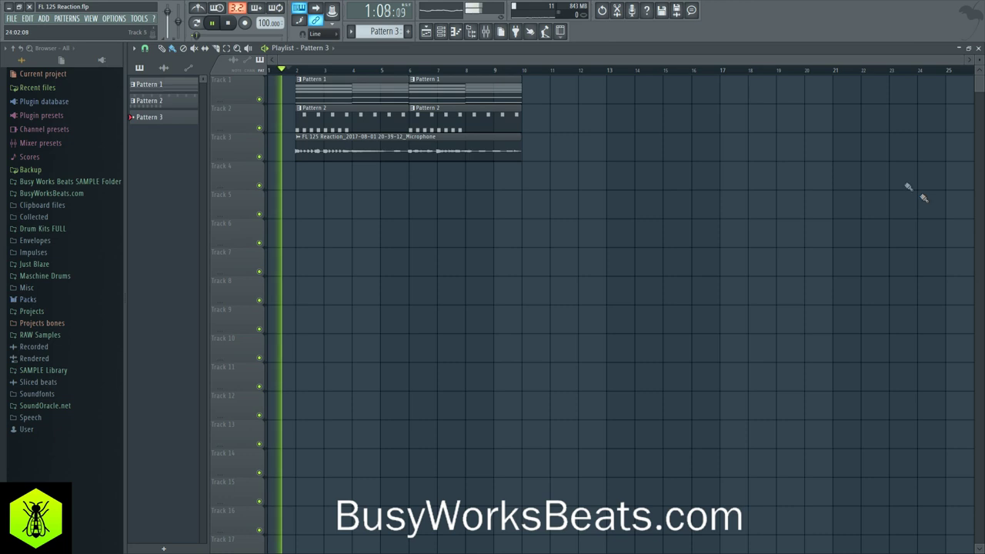
- Set the Insert 3 Fruity Compressor's threshold to -24.8 dB and its gain to 6.4 dB
left_click(484, 32)
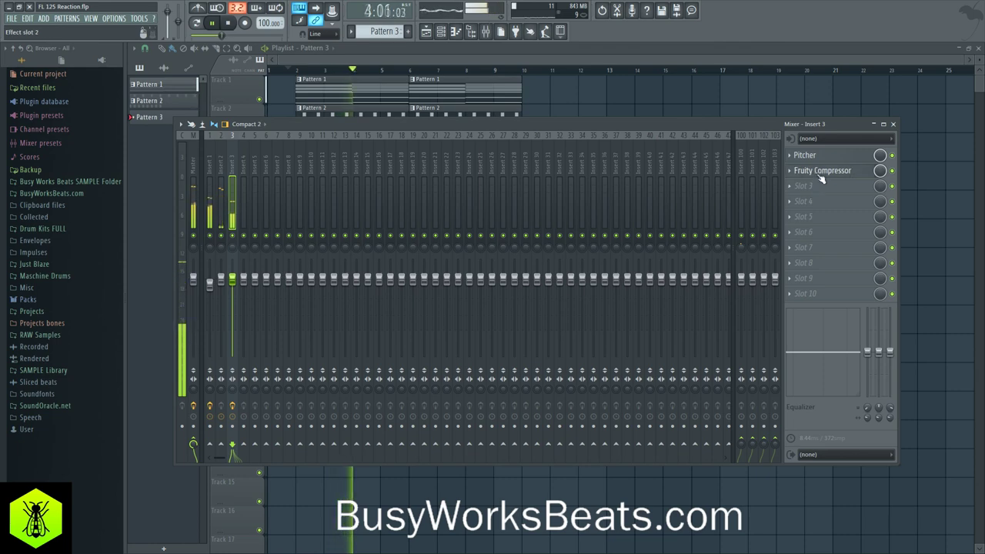
left_click(820, 171)
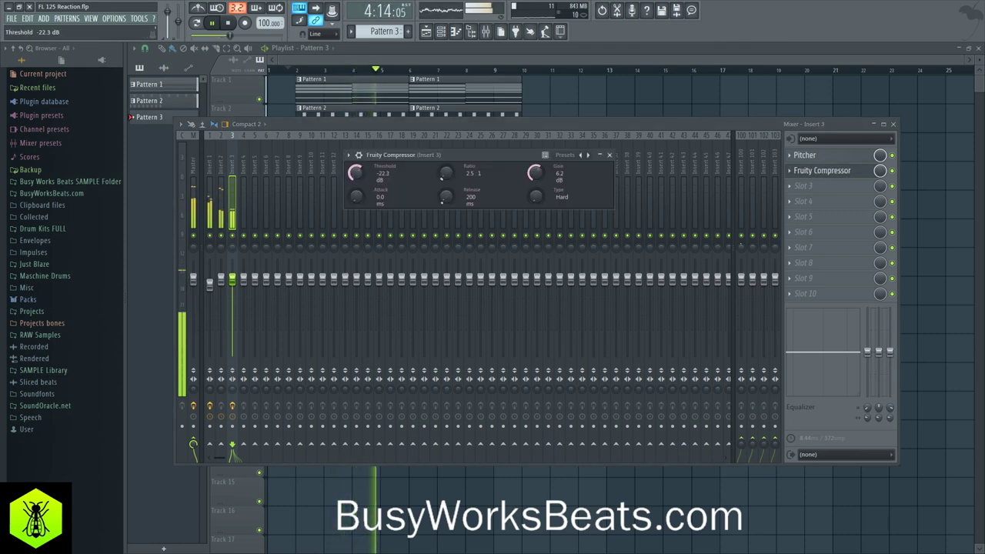
left_click_drag(356, 173, 356, 176)
left_click_drag(536, 174, 536, 169)
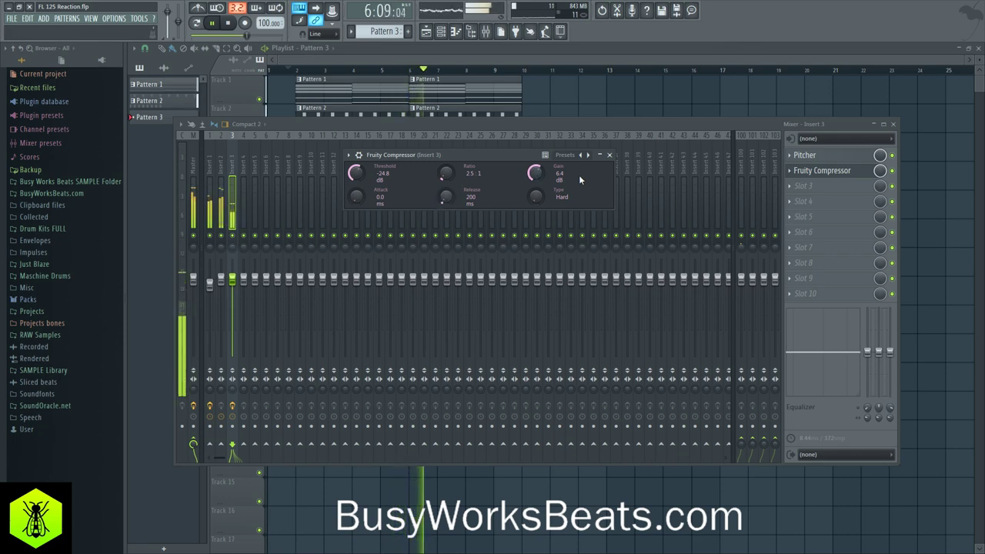
left_click(611, 156)
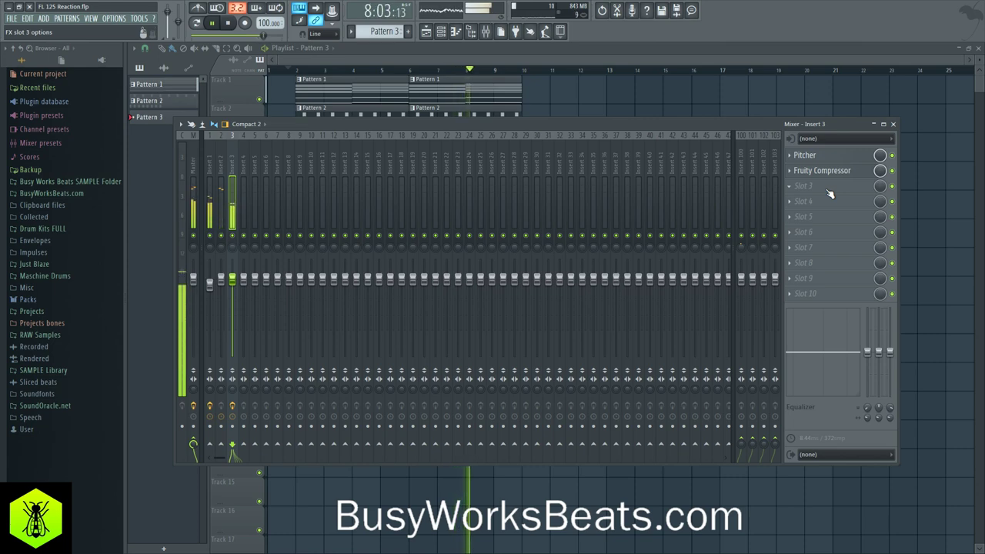
- Load Fruity parametric EQ 2 in slot 3 of Insert 3, boost the highs with band 7, and make band 1 a high pass
left_click(825, 188)
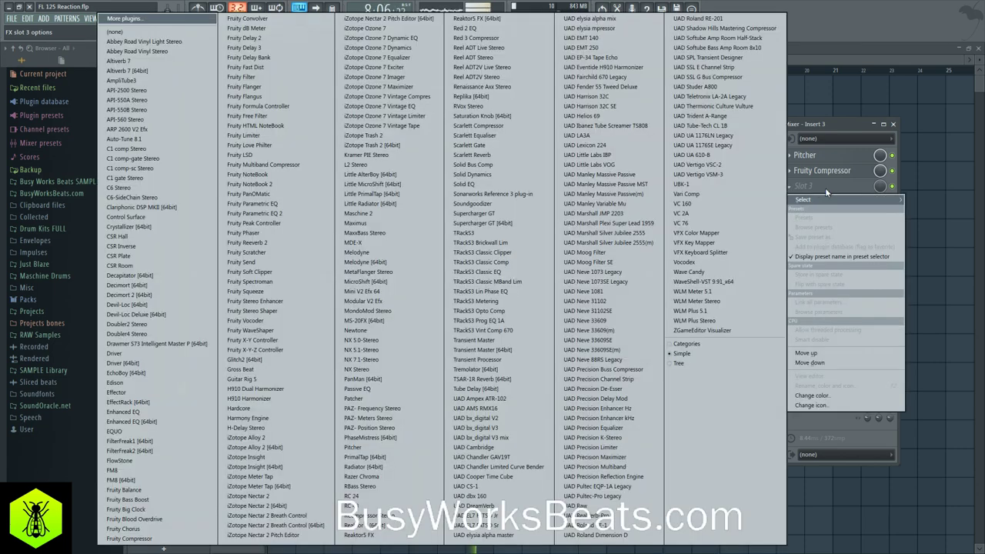
left_click(291, 216)
left_click_drag(345, 208, 334, 195)
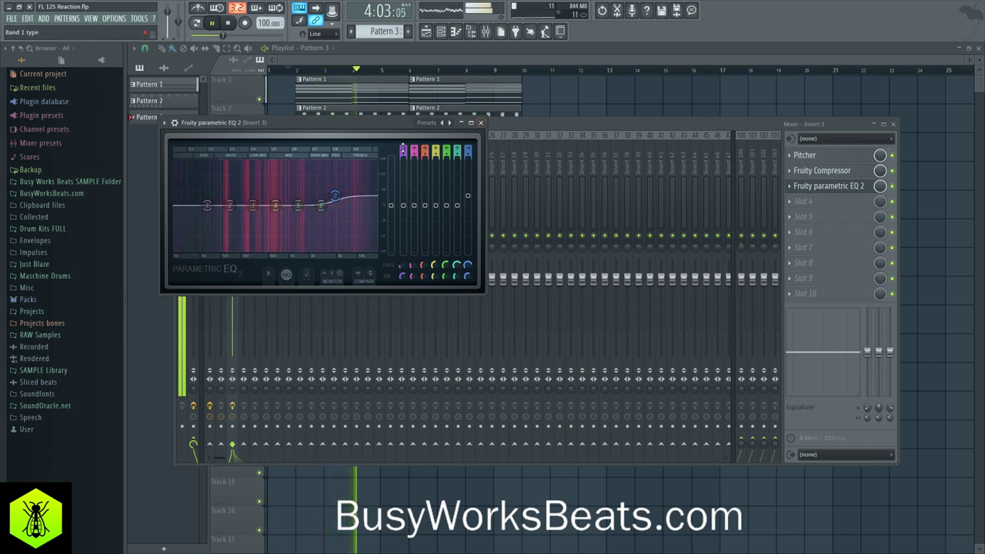
left_click_drag(403, 151, 403, 149)
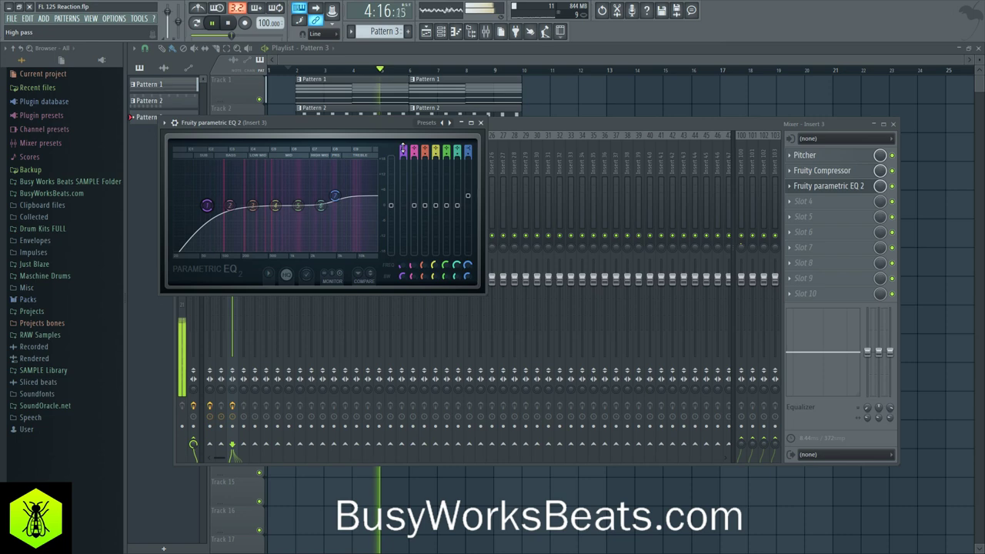
left_click(481, 123)
- Load Fruity Delay 3 in slot 4 of Insert 3 with the Ping pong model, and adjust its feedback cutoff, resonance, and modulation rate and time
left_click(828, 205)
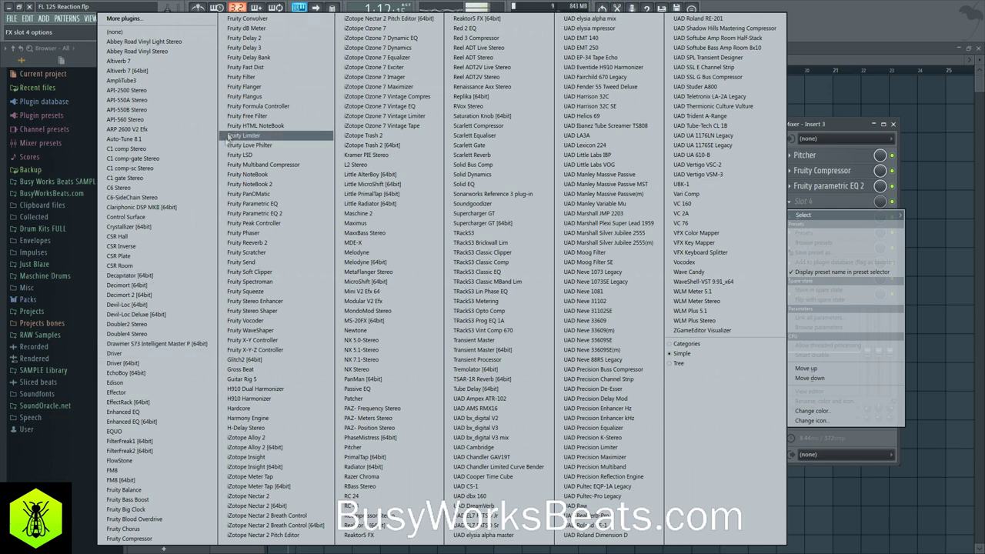
left_click(247, 47)
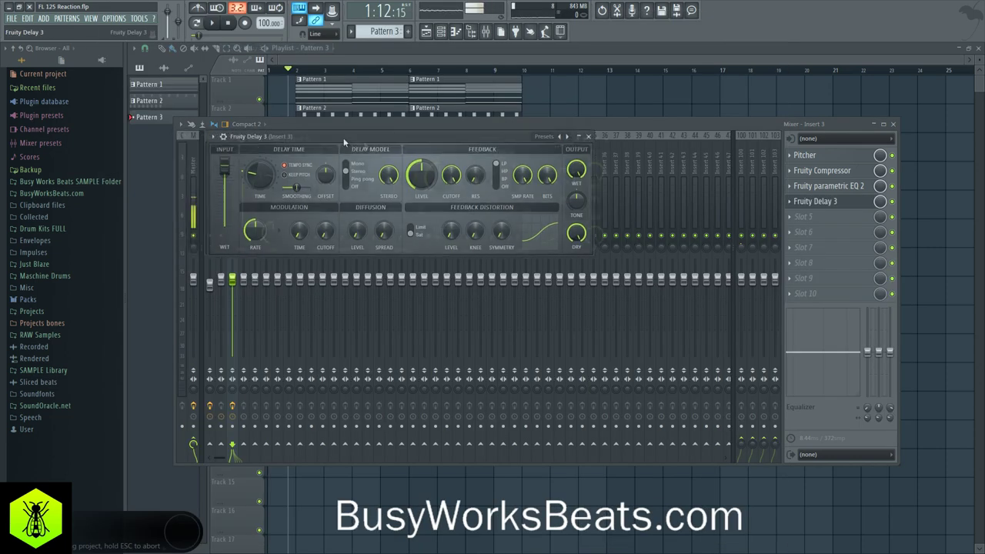
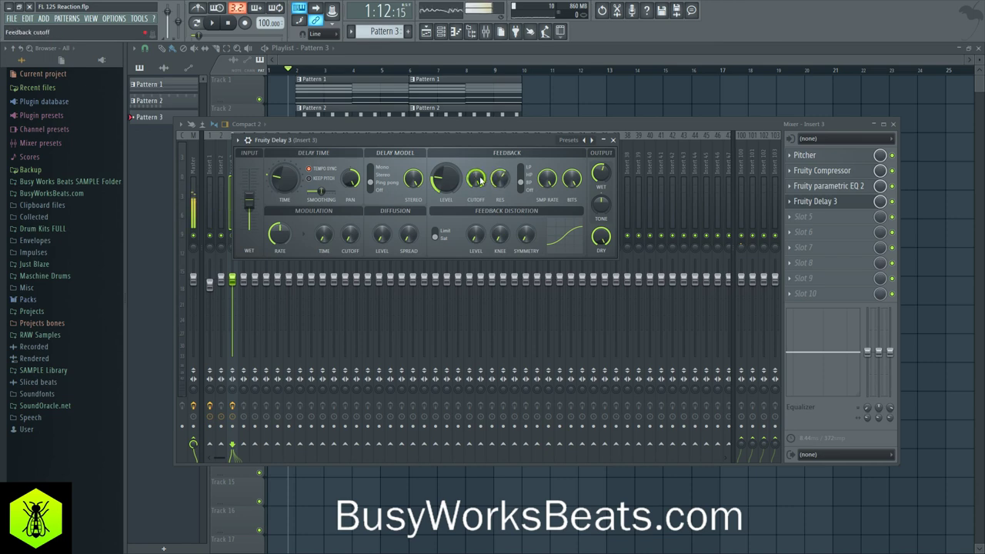
left_click_drag(480, 181, 503, 148)
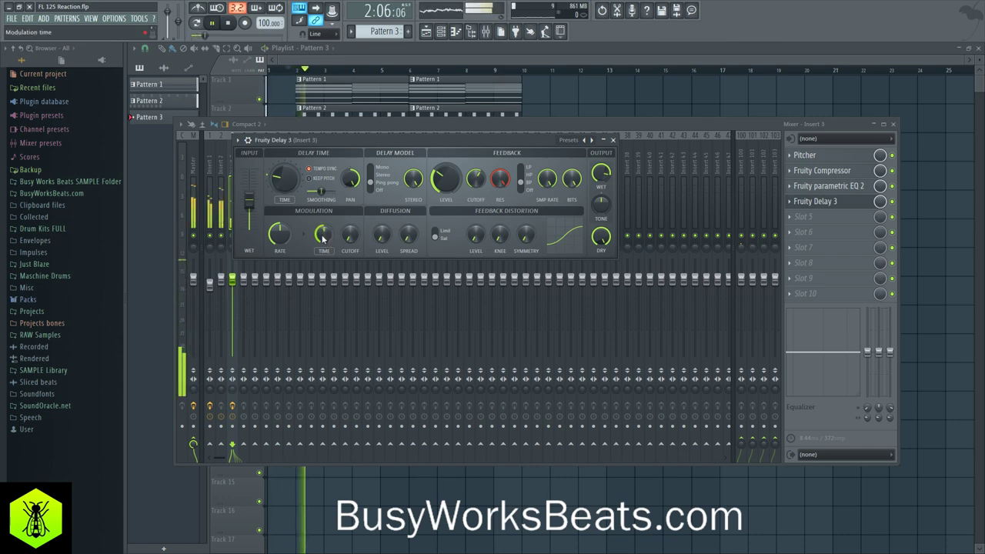
left_click_drag(288, 237, 288, 260)
key("space")
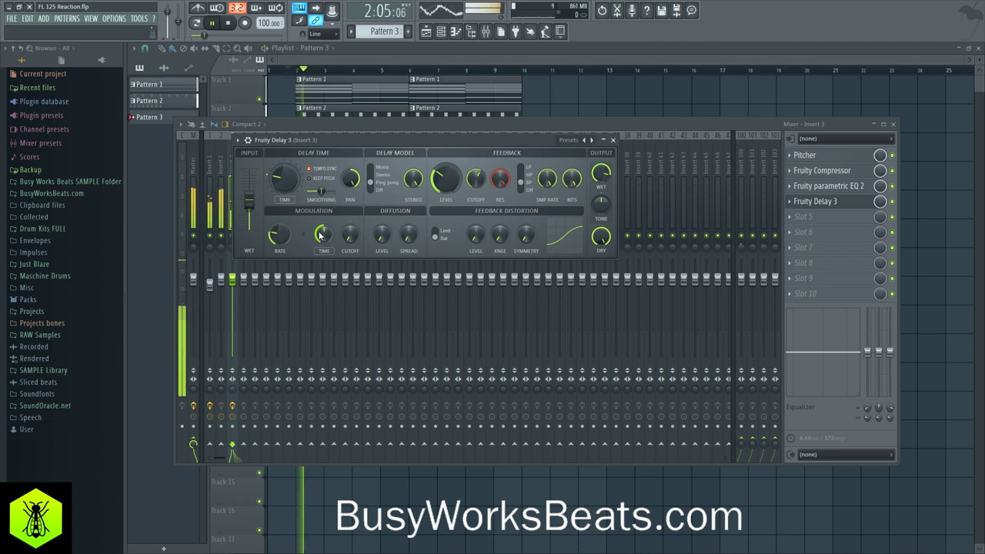
left_click(614, 140)
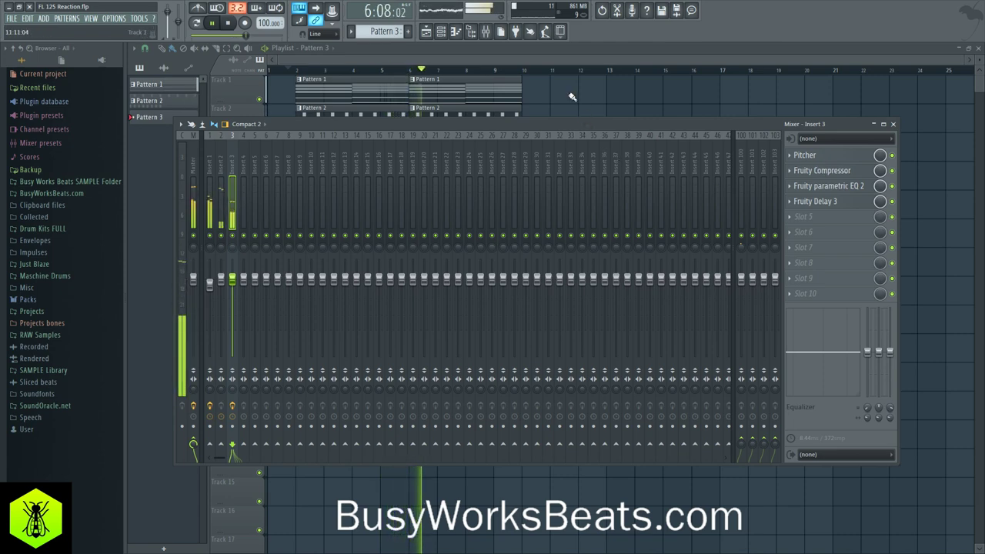
- Rename mixer track Insert 4 as SIDECHAIN and stop the playback
right_click(240, 166)
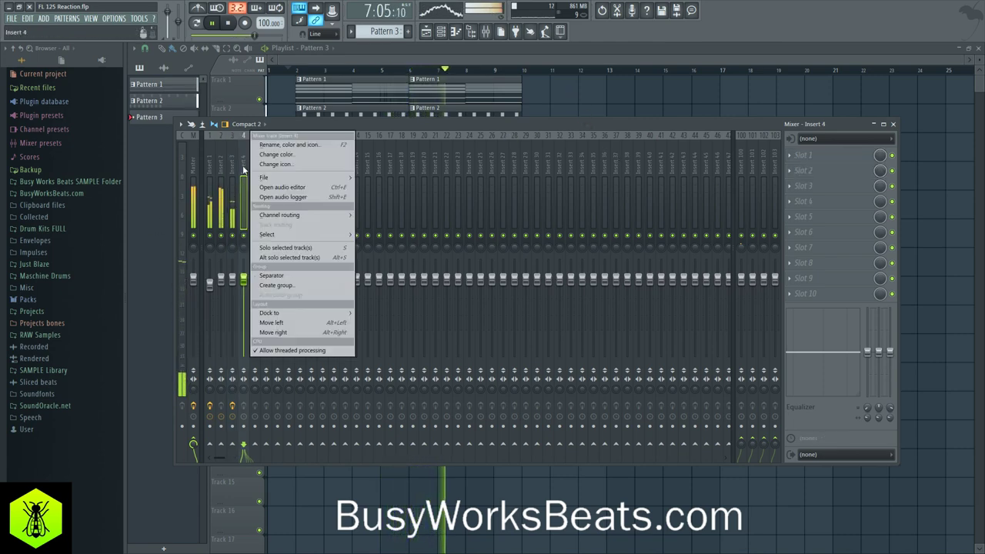
left_click(264, 148)
type("SlDECHAIN")
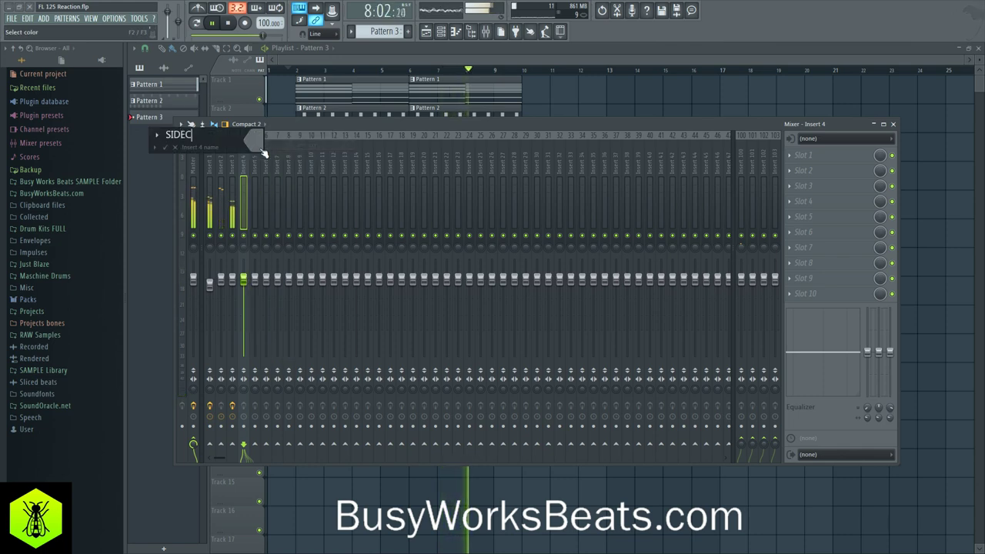
key("Return")
key("space")
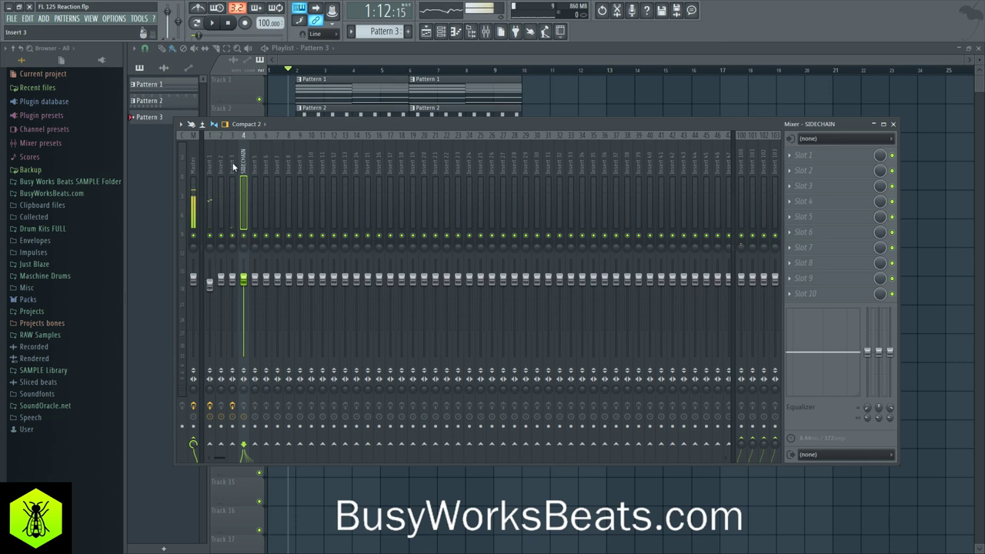
- Route Insert 3 and Insert 1 to the SIDECHAIN track only, instead of to the Master
left_click(233, 167)
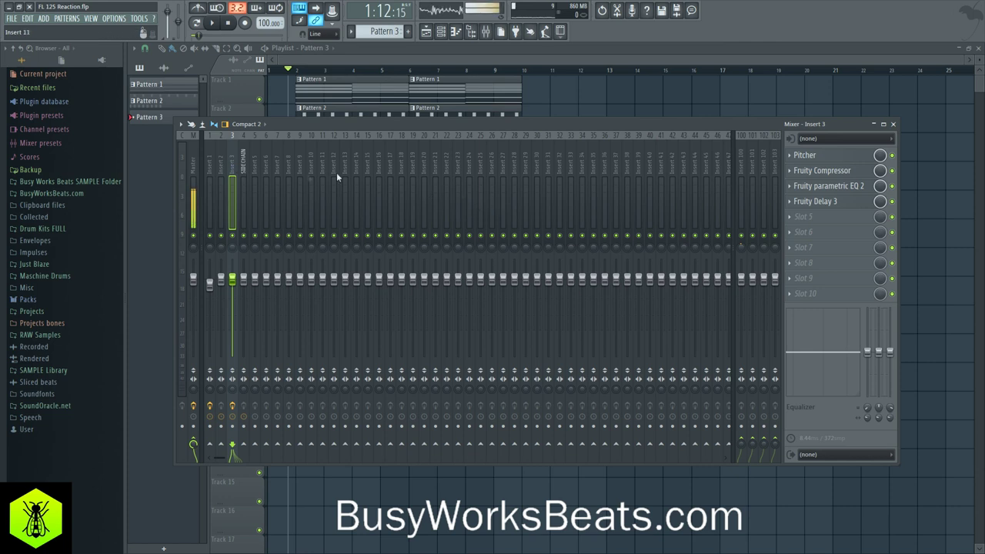
right_click(244, 446)
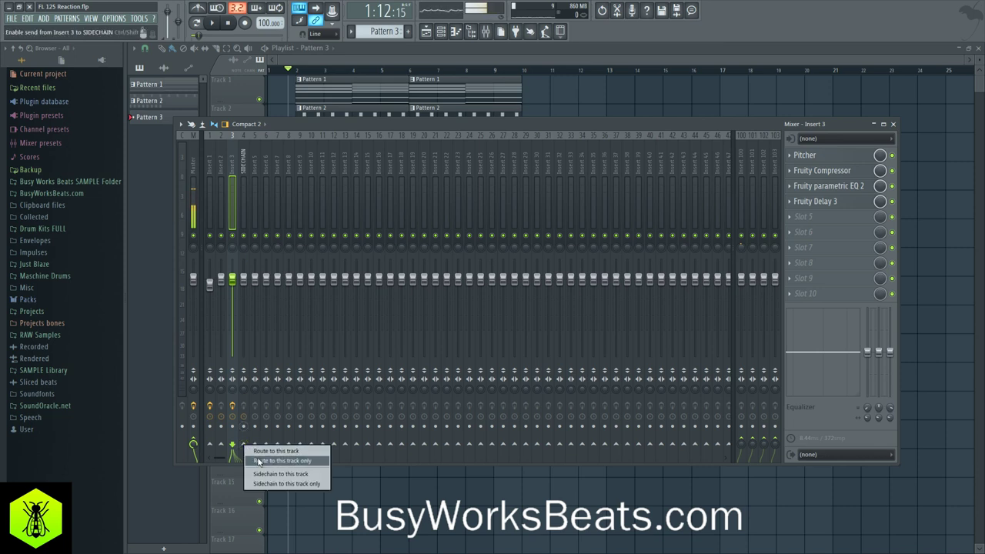
left_click(259, 461)
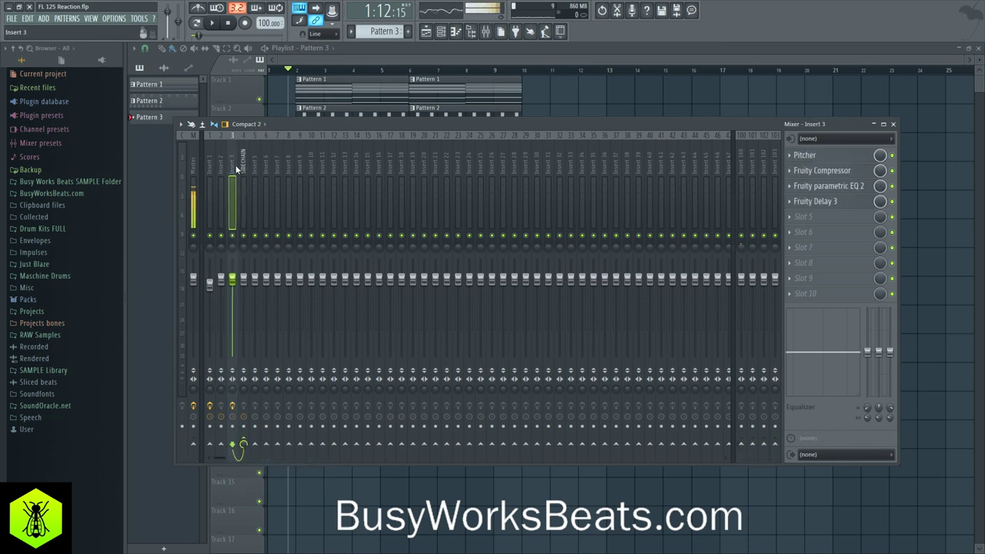
left_click(246, 160)
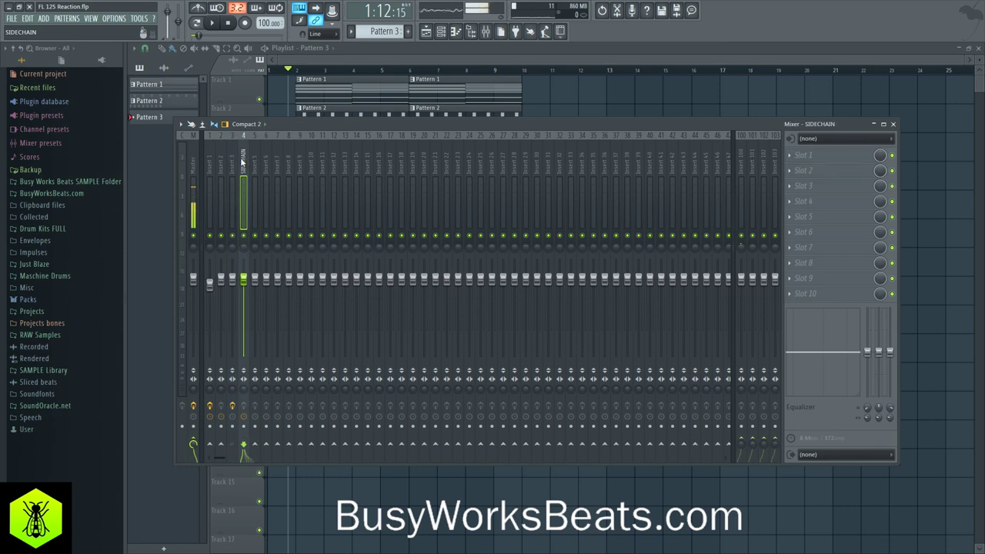
left_click(231, 162)
left_click(213, 160)
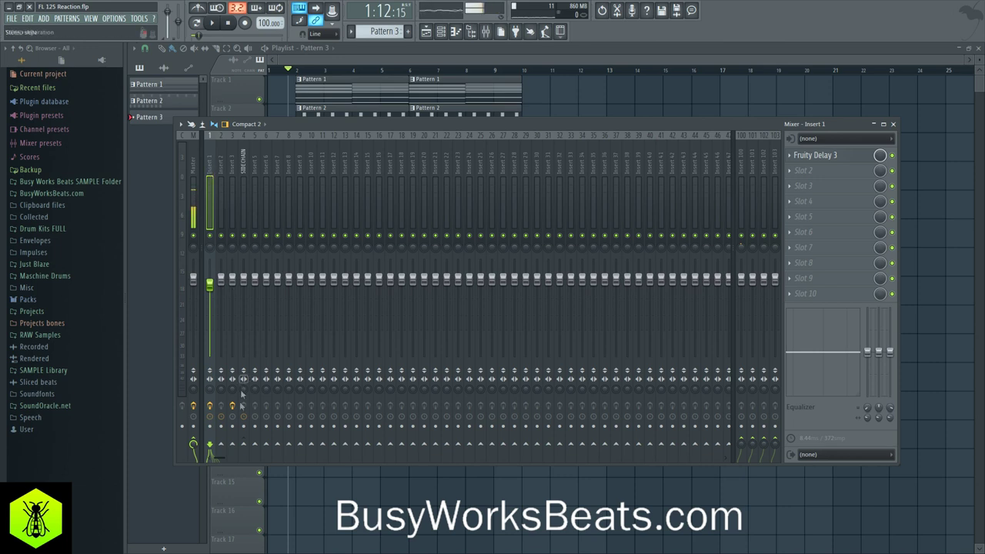
right_click(244, 446)
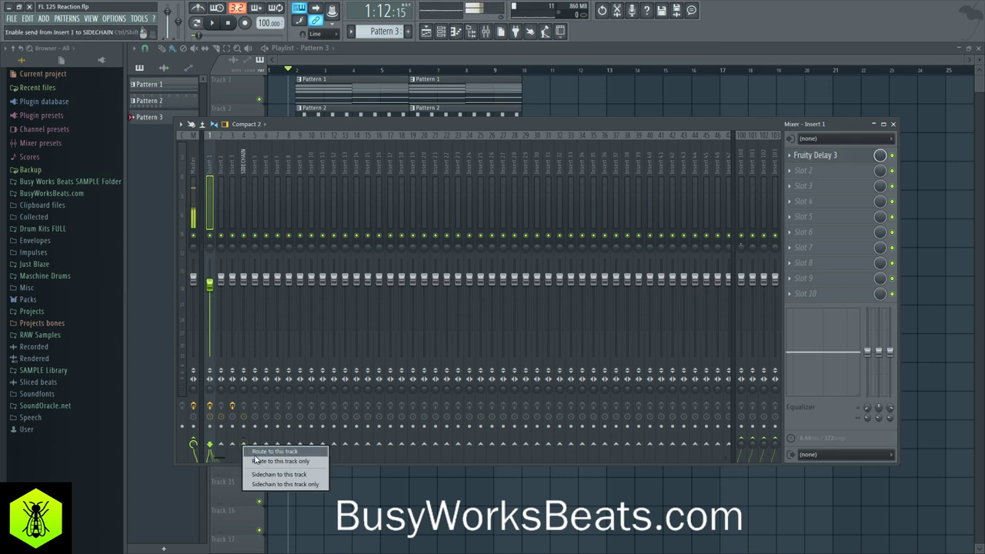
left_click(256, 462)
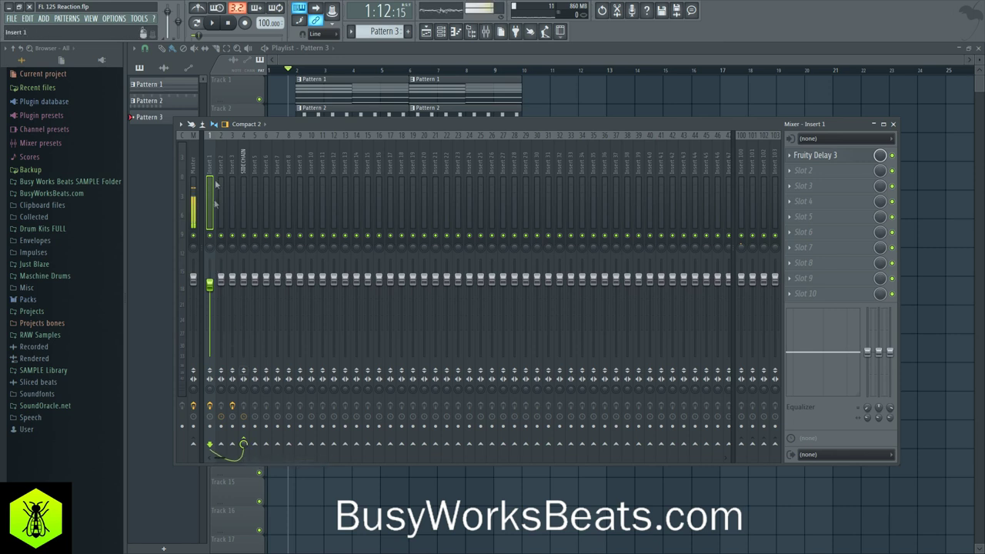
- Load Fruity Limiter in slot 1 of the SIDECHAIN track
left_click(243, 160)
left_click(221, 161)
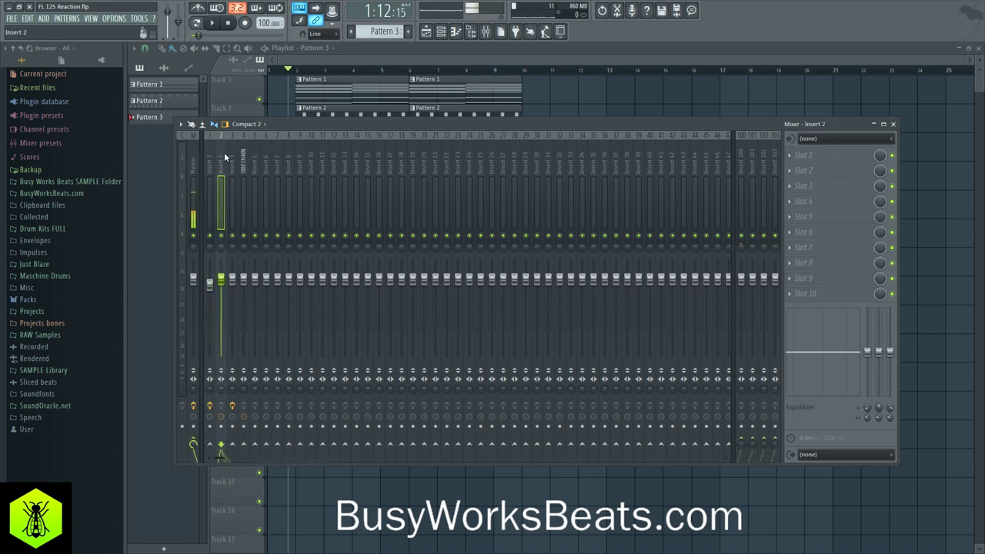
left_click(241, 164)
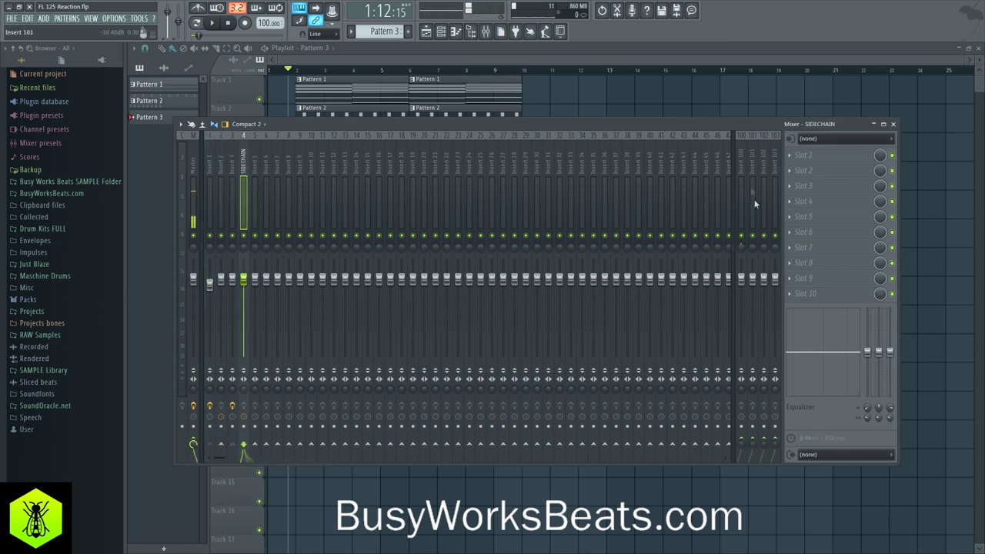
left_click(800, 157)
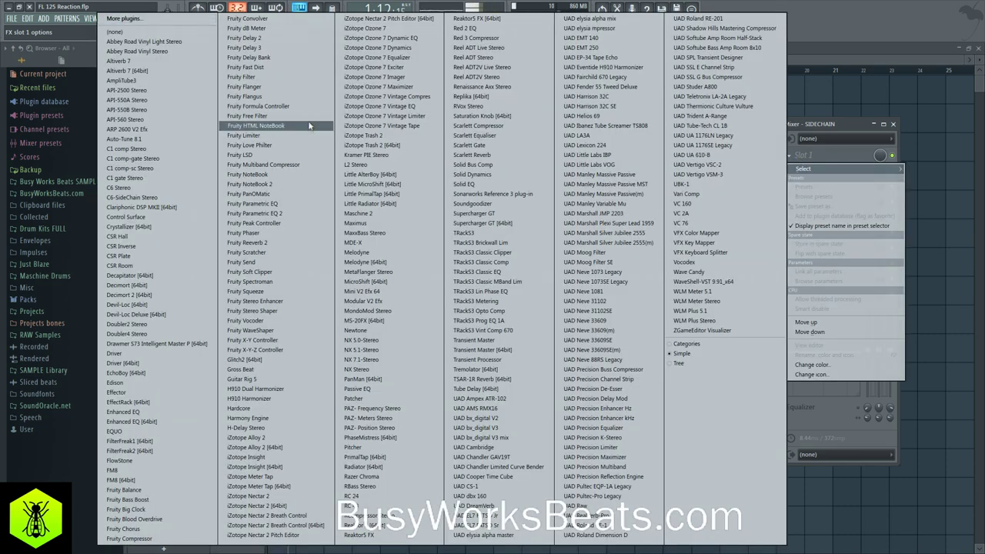
left_click(270, 135)
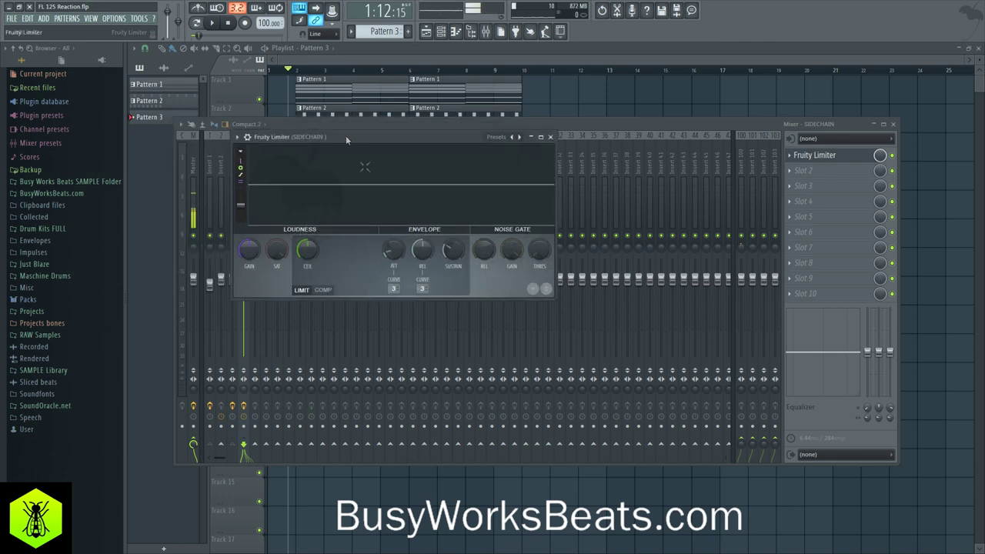
- Switch the Fruity Limiter on the SIDECHAIN track to COMP mode, lower its threshold strongly, raise its ratio, and close the plugin
left_click(322, 291)
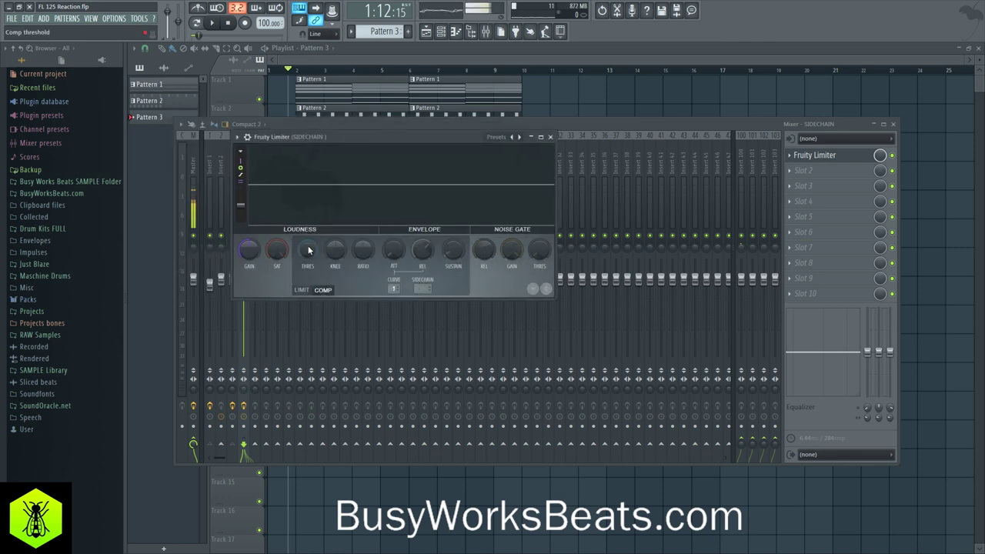
left_click_drag(311, 248, 311, 293)
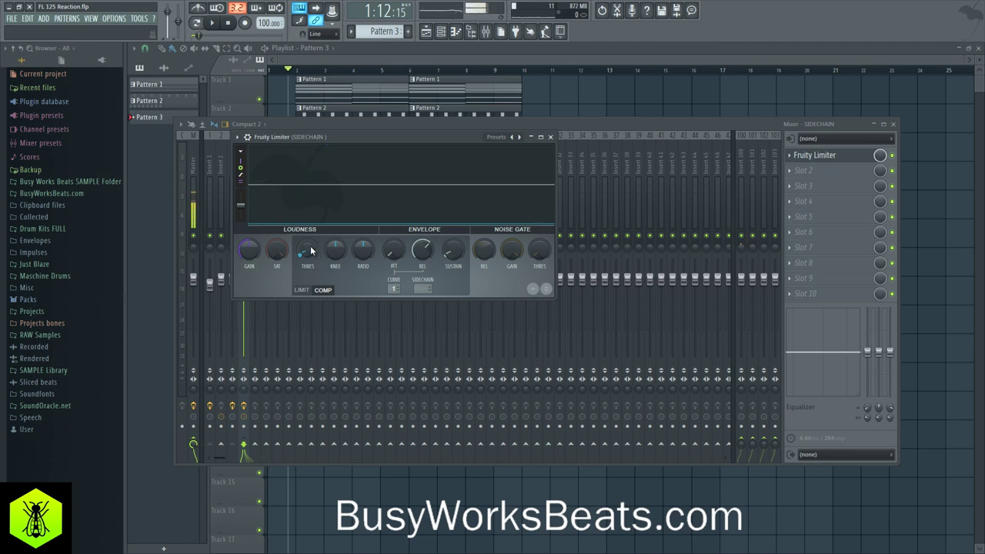
left_click_drag(363, 266, 363, 255)
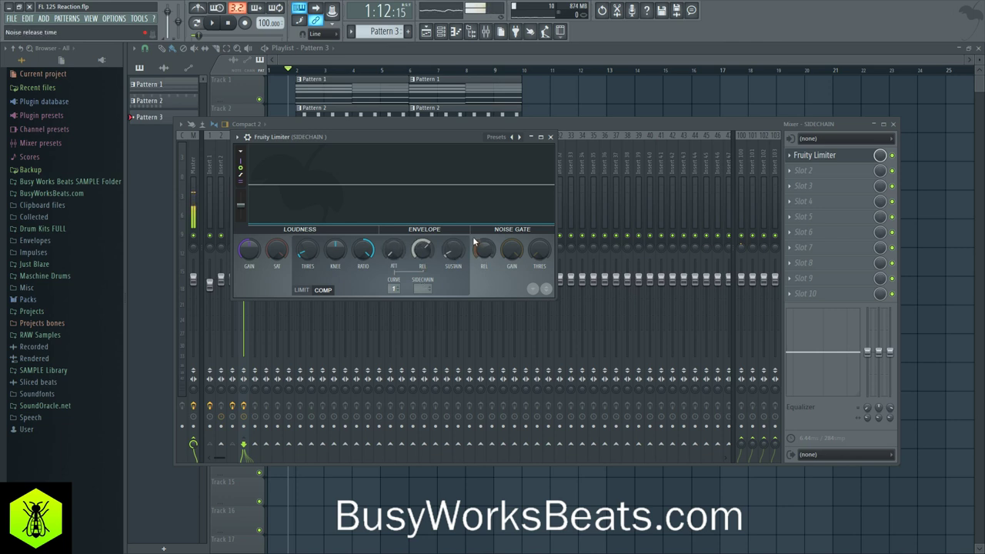
left_click(550, 137)
- Sidechain Insert 2 to the SIDECHAIN track while keeping its route to the Master
left_click(221, 164)
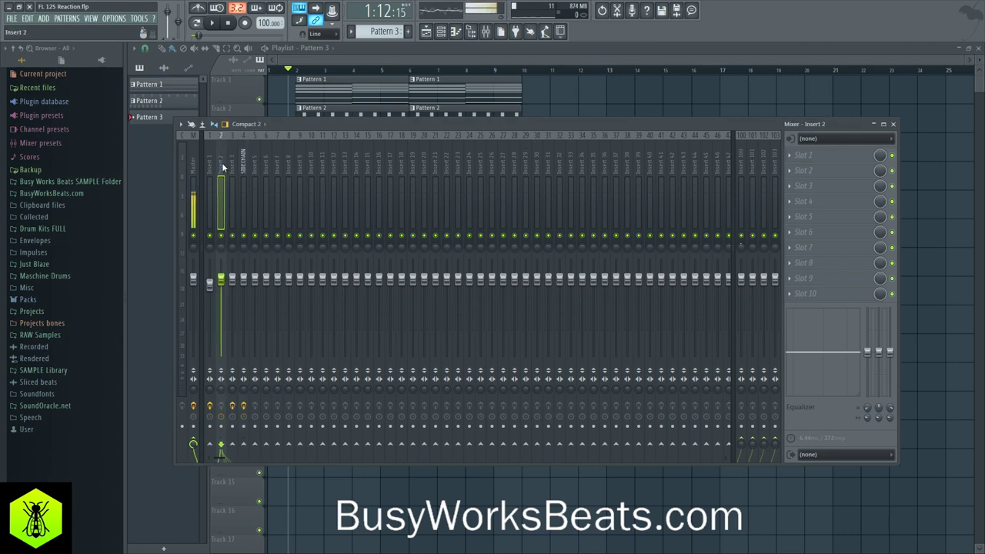
right_click(246, 445)
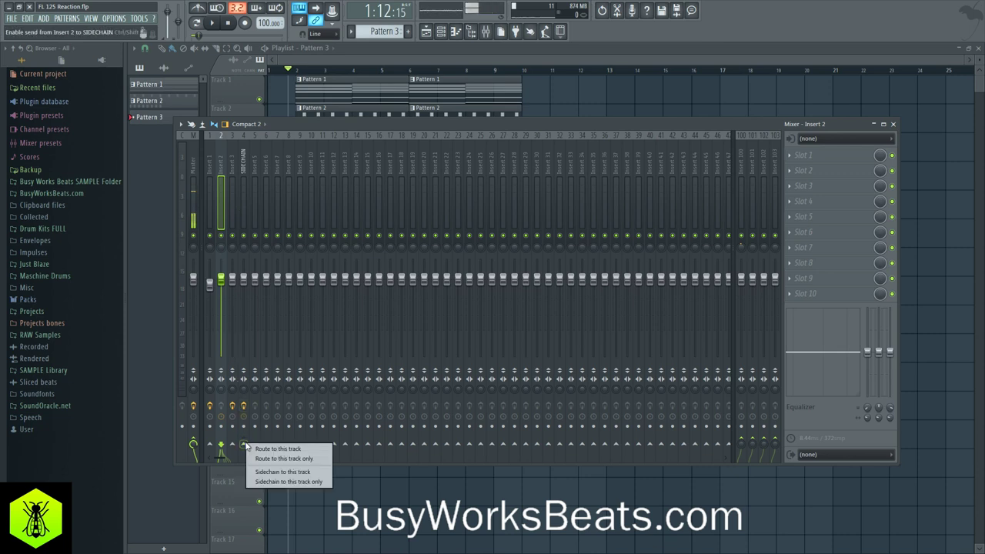
left_click(283, 472)
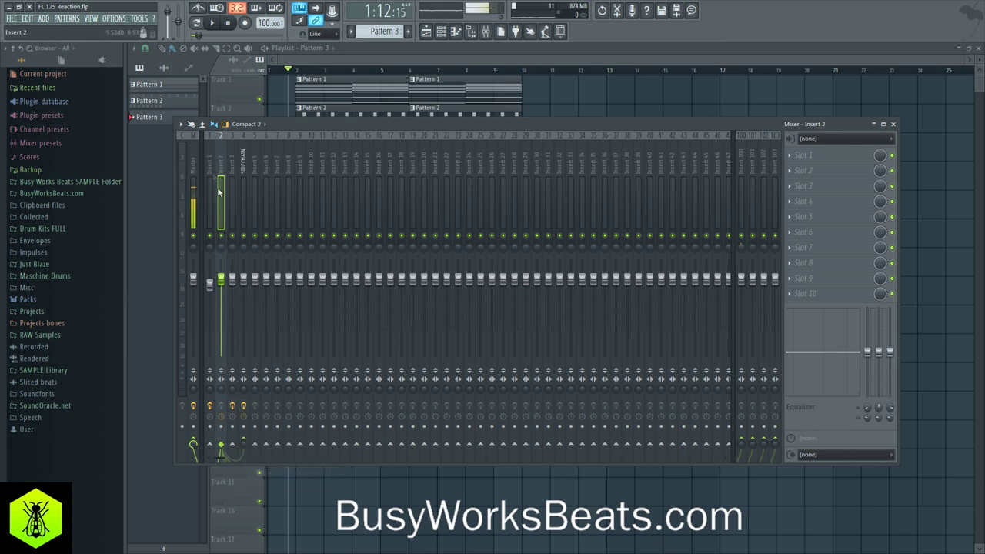
- Set the sidechain input of the Fruity Limiter on the SIDECHAIN mixer track to Insert 2 and play the result
left_click(244, 171)
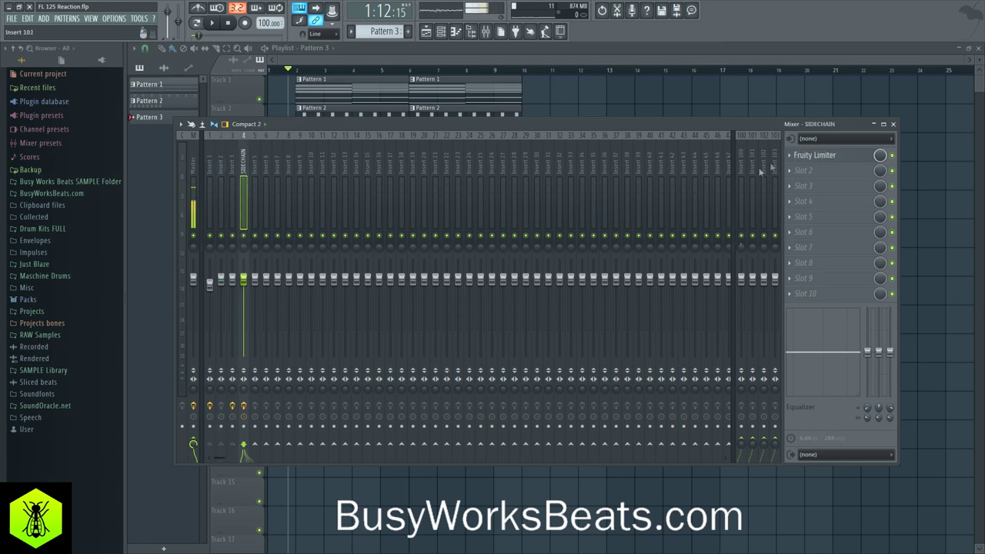
left_click(810, 156)
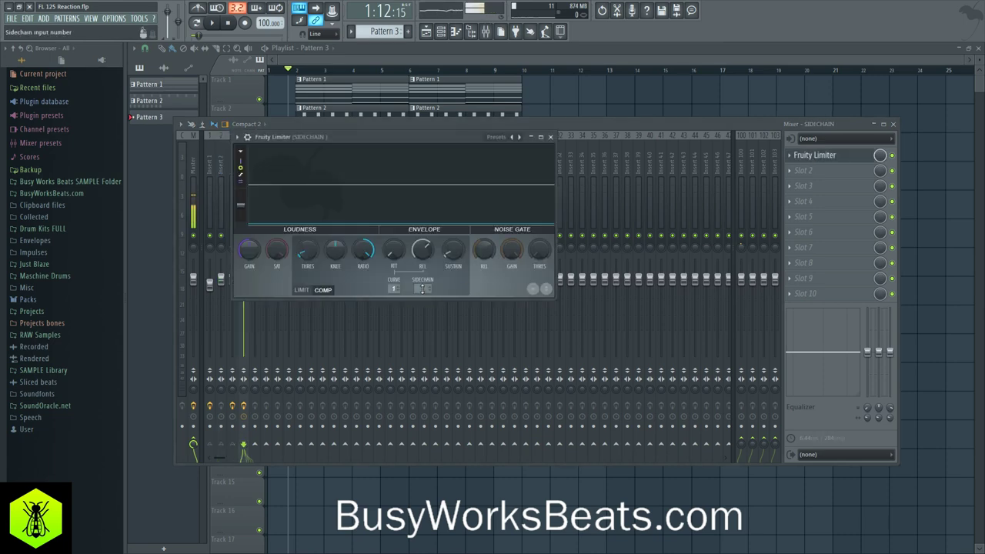
left_click(422, 289)
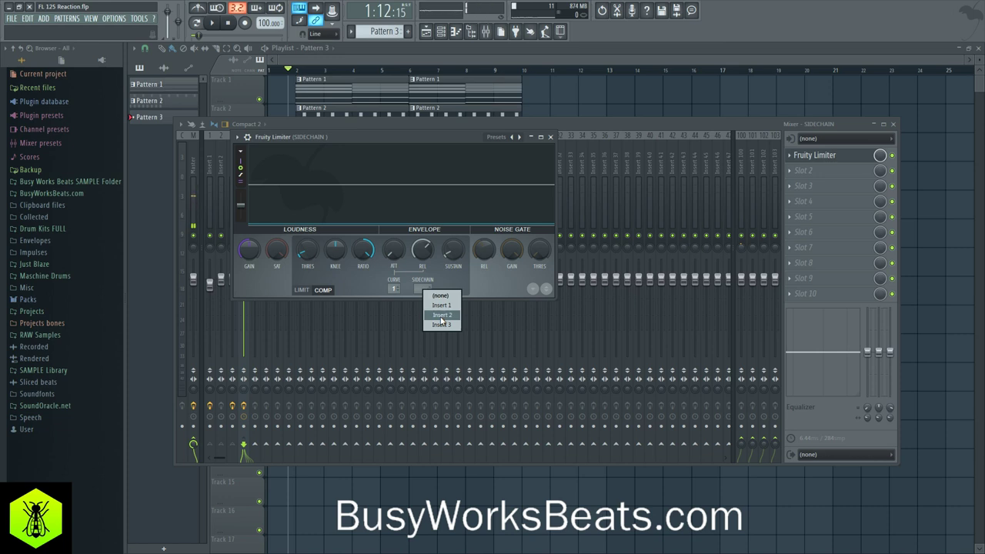
left_click(442, 317)
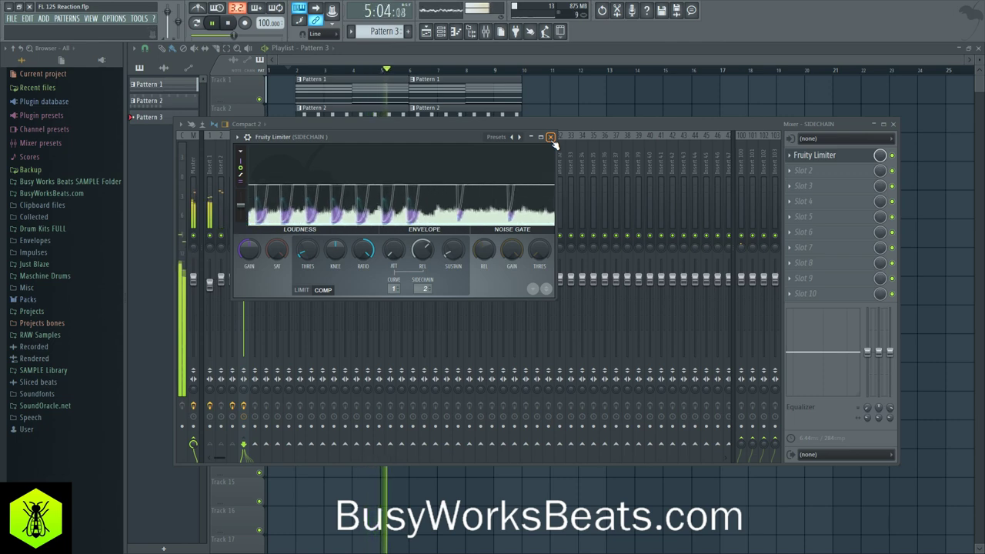
key("space")
left_click(551, 137)
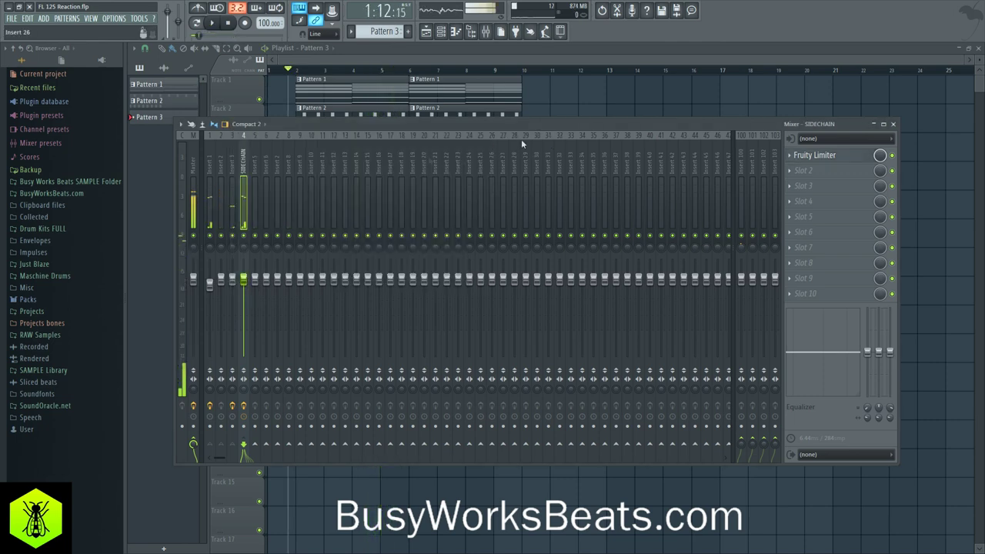
- Audition the snare, closed hat and kick drum pads in the House drum channel and play the song briefly
left_click(440, 31)
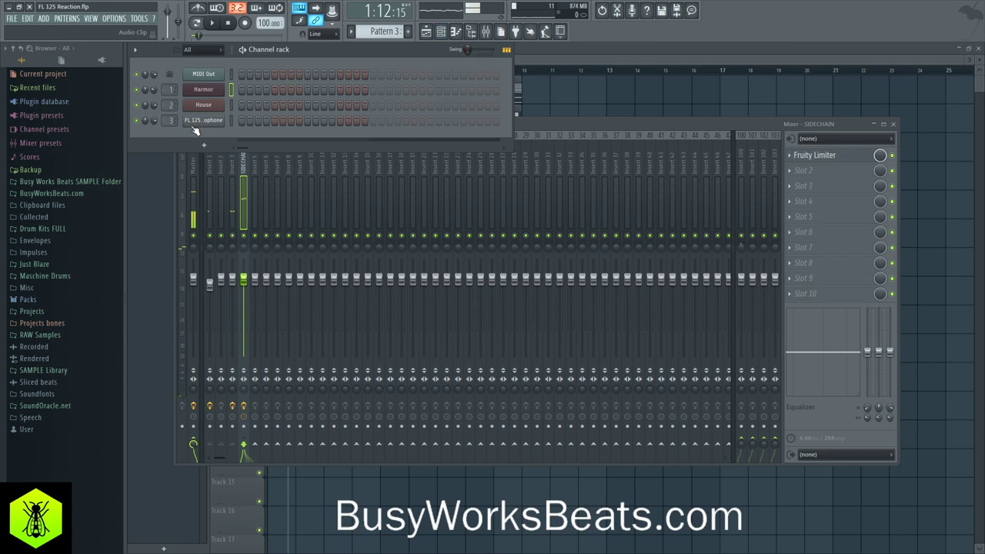
left_click(197, 108)
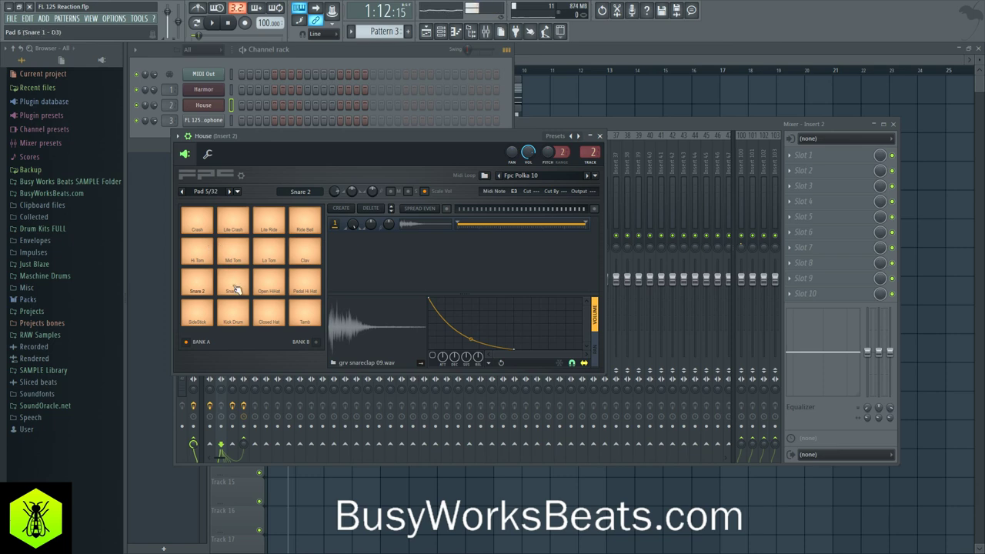
left_click(282, 312)
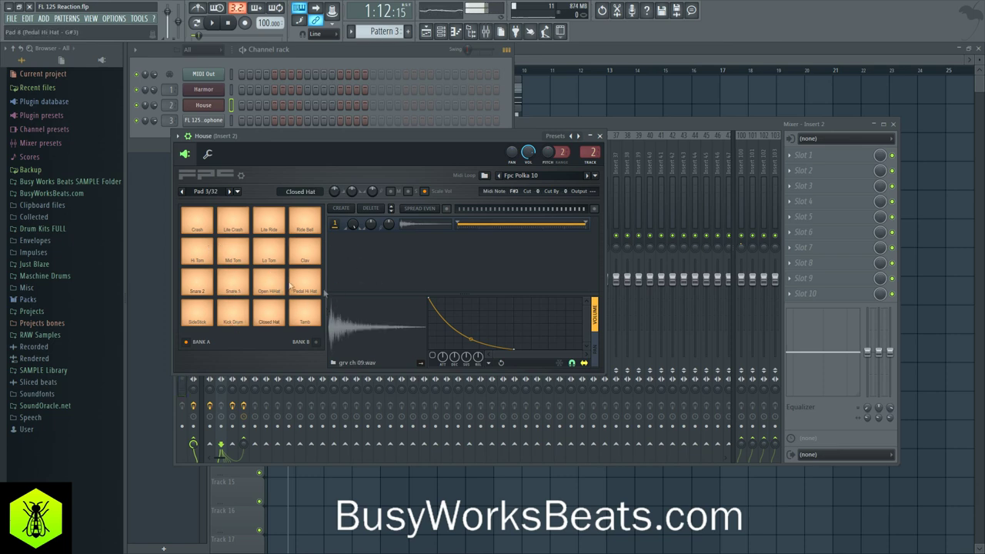
left_click(234, 312)
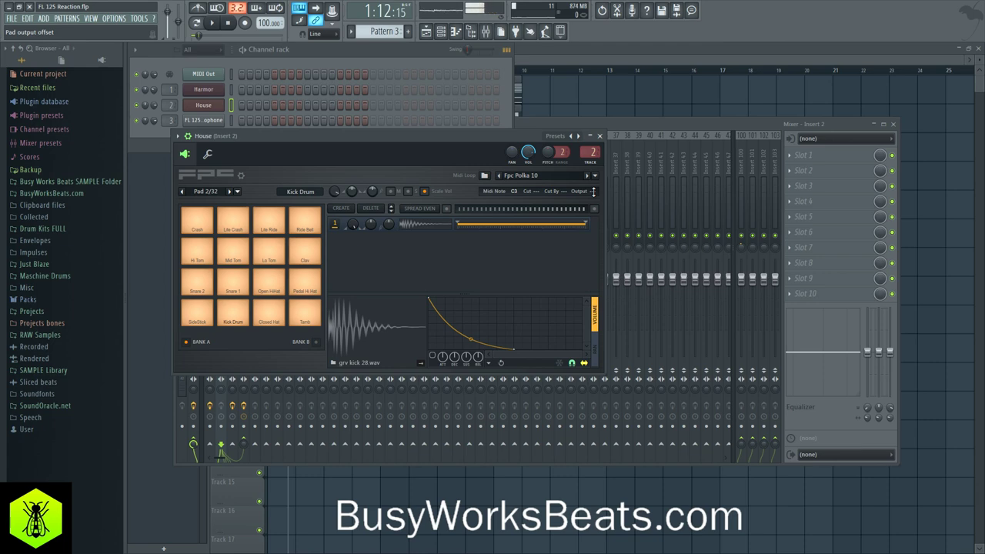
left_click(601, 136)
key("space")
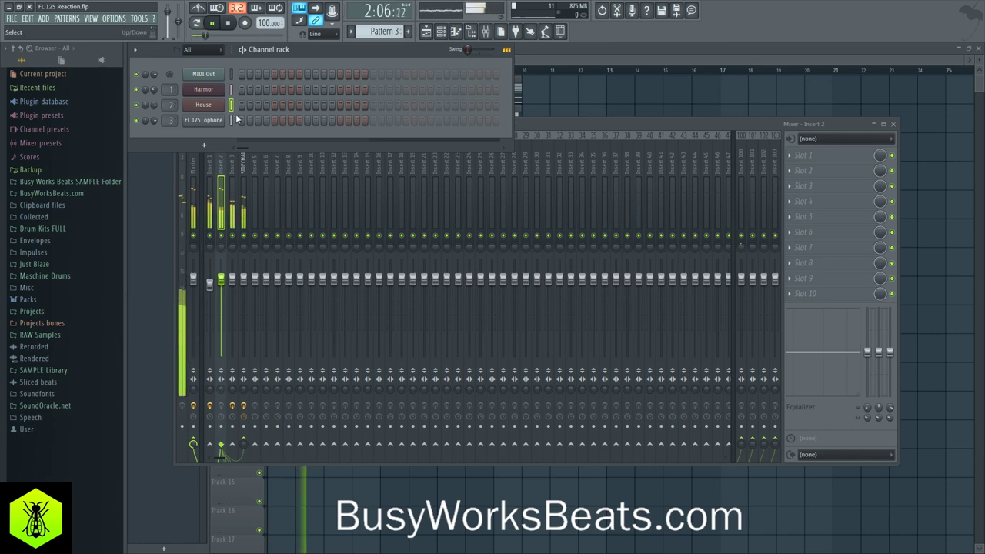
key("space")
- Clone the House channel and route the copy to mixer track 5
right_click(217, 108)
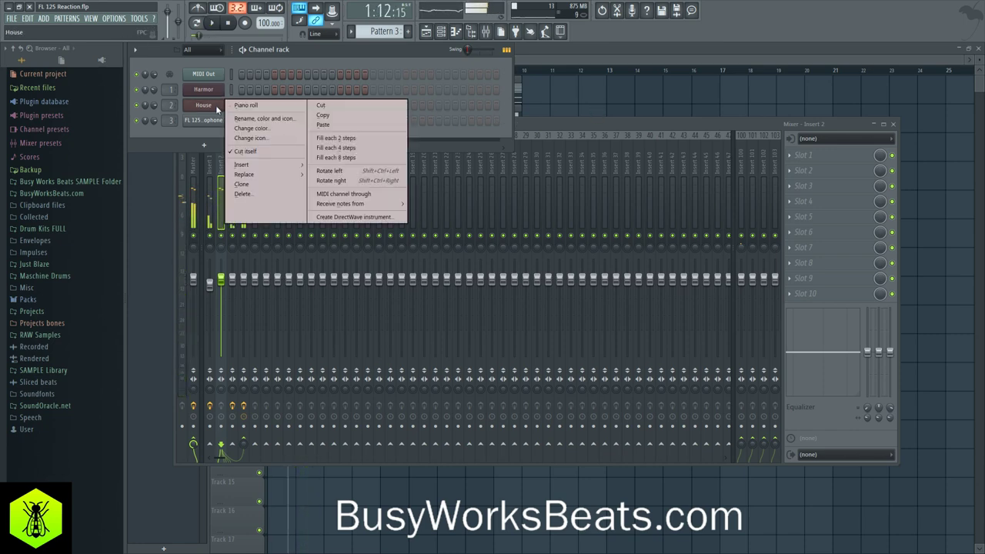
left_click(259, 190)
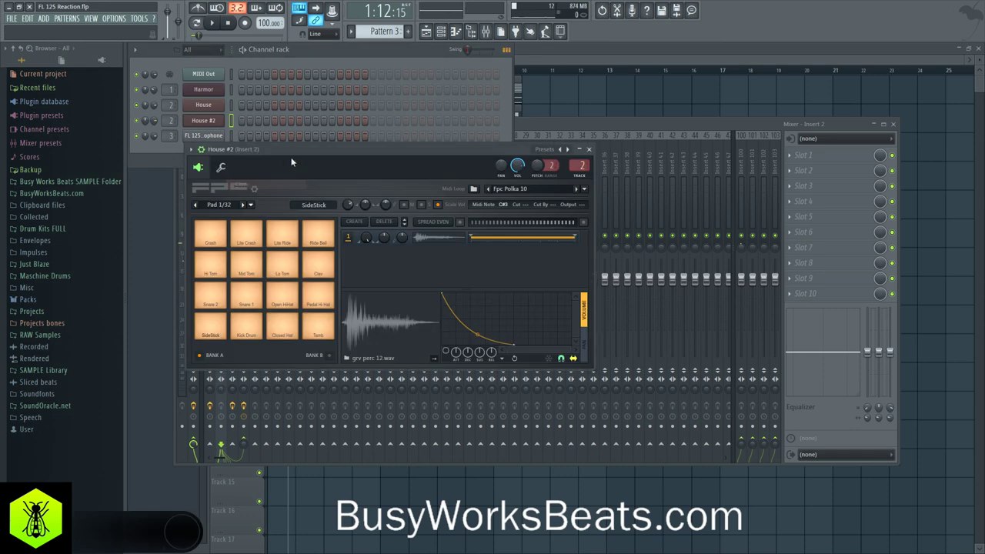
scroll(171, 120, "up", 1)
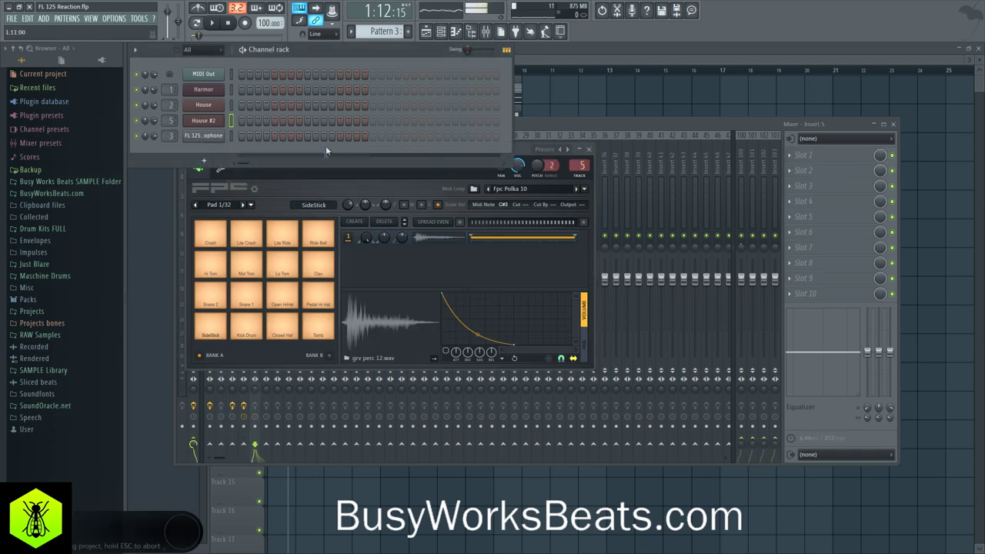
- Place Pattern 3 on Track 4 at bar 2 and select the playlist range from bar 2 to bar 10
key("F12")
left_click(301, 181)
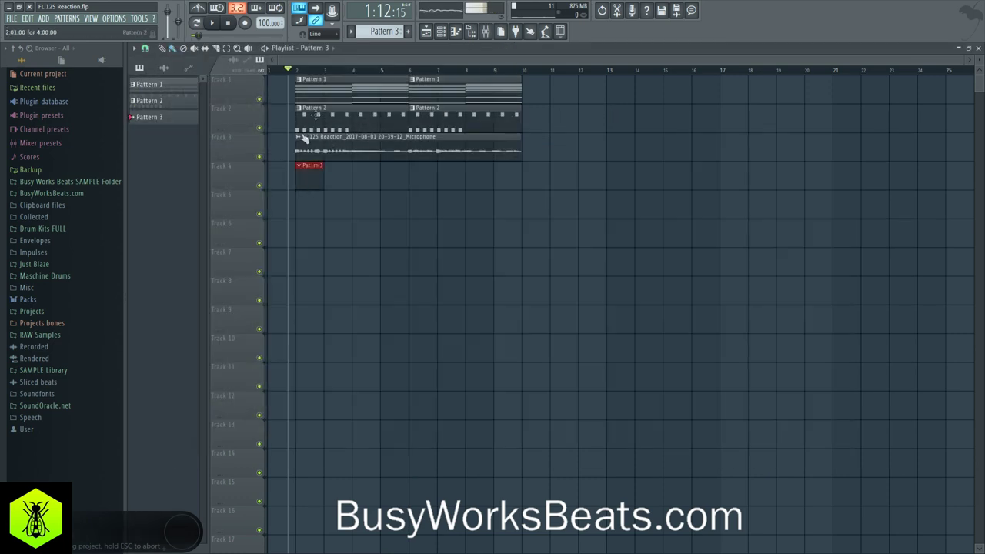
left_click_drag(297, 70, 523, 70)
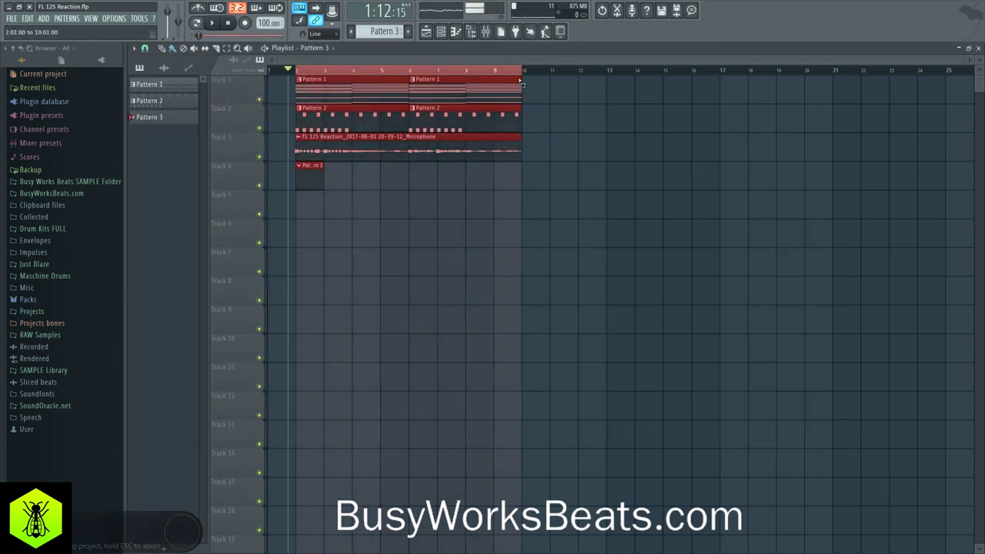
- Add two consecutive closed hat notes at the start of bar 1 in the House #2 piano roll
left_click(441, 31)
right_click(216, 122)
left_click(236, 123)
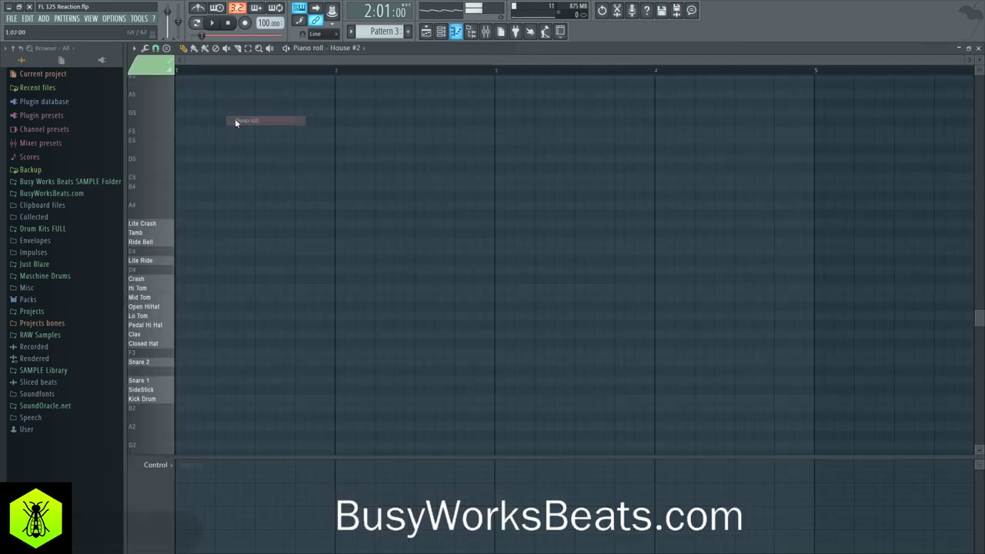
left_click(170, 344)
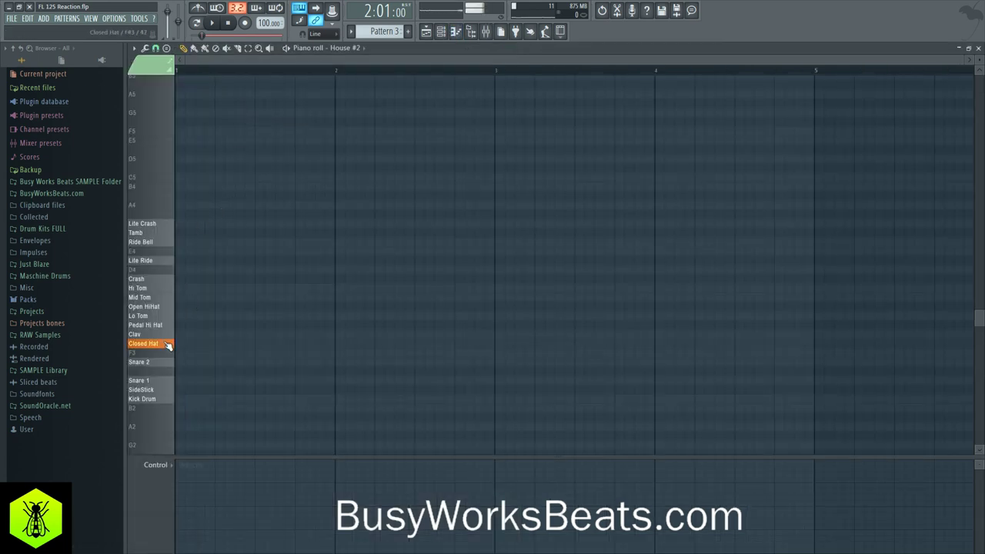
left_click(167, 330)
left_click(178, 346)
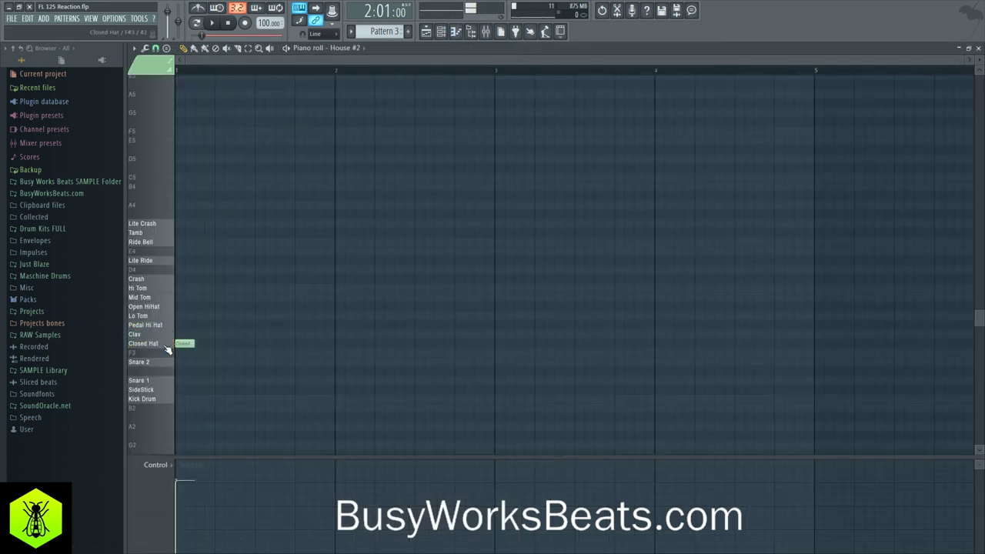
left_click(205, 345)
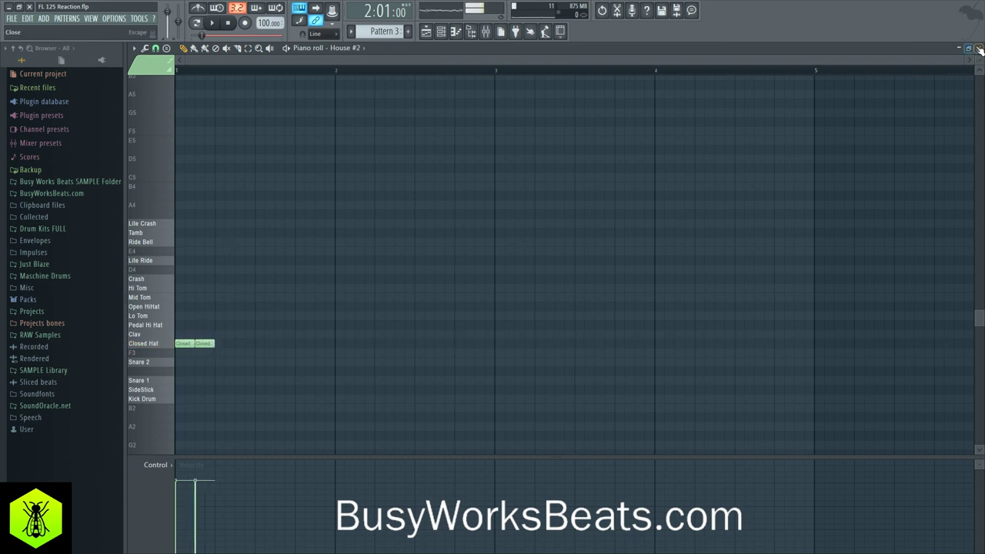
left_click(979, 48)
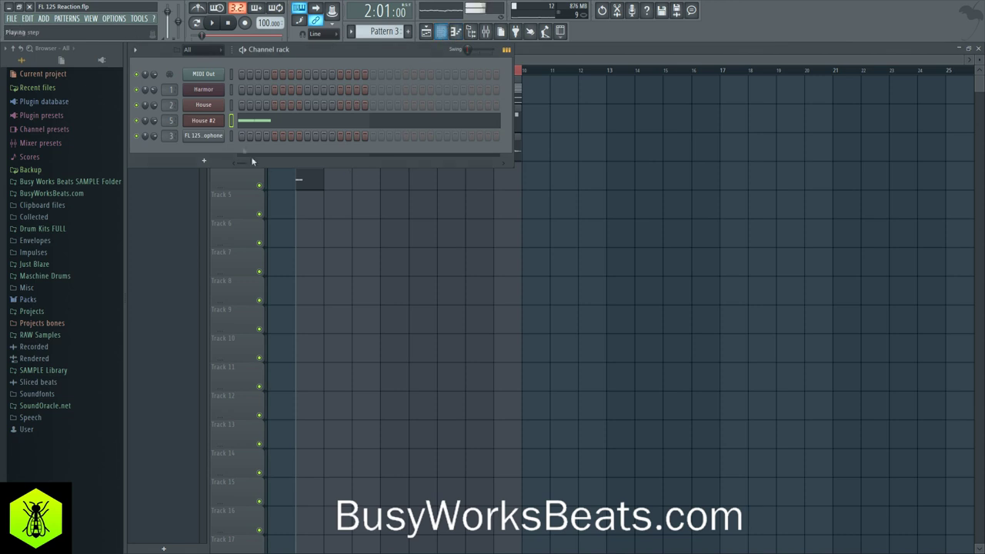
- Rework the opening House #2 hats into one-step notes: closed hats on steps 1 and 2, pedal hi-hat on step 3
left_click(262, 121)
right_click(232, 344)
left_click_drag(205, 343, 191, 339)
left_click(199, 344)
left_click_drag(207, 316, 209, 304)
key("space")
key("space")
left_click_drag(211, 335, 207, 322)
key("space")
right_click(213, 305)
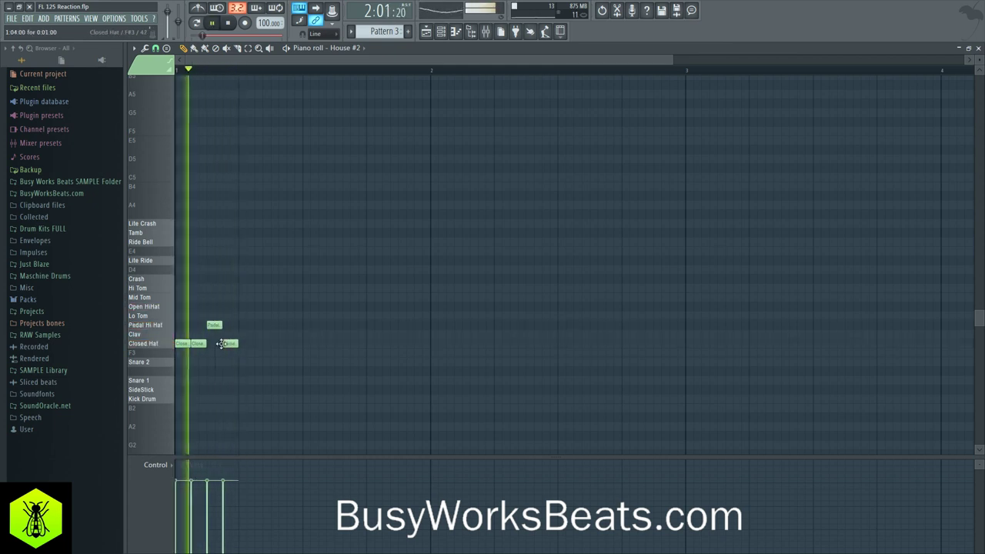
- Place a closed hat on step 5 and a half-step closed hat directly before it
left_click(239, 344)
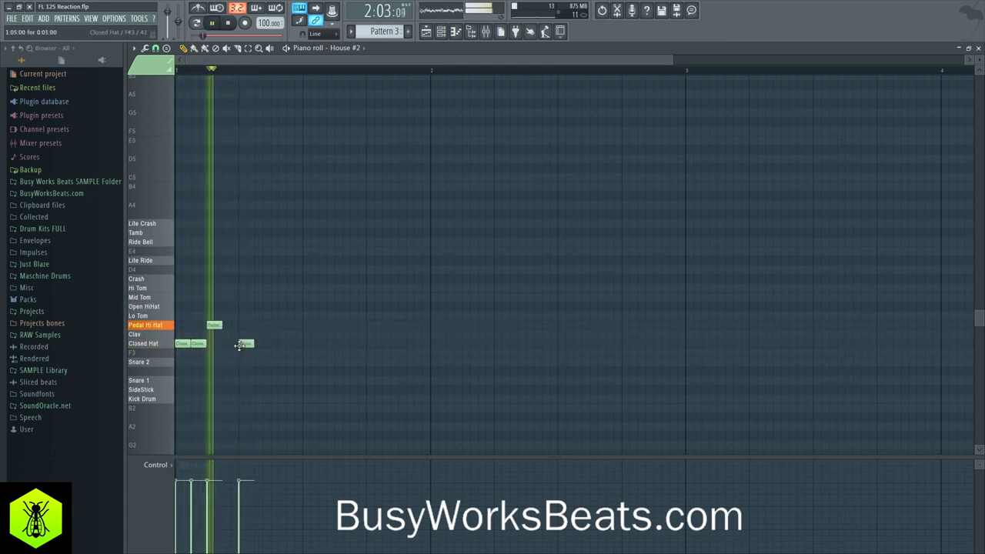
left_click(233, 345)
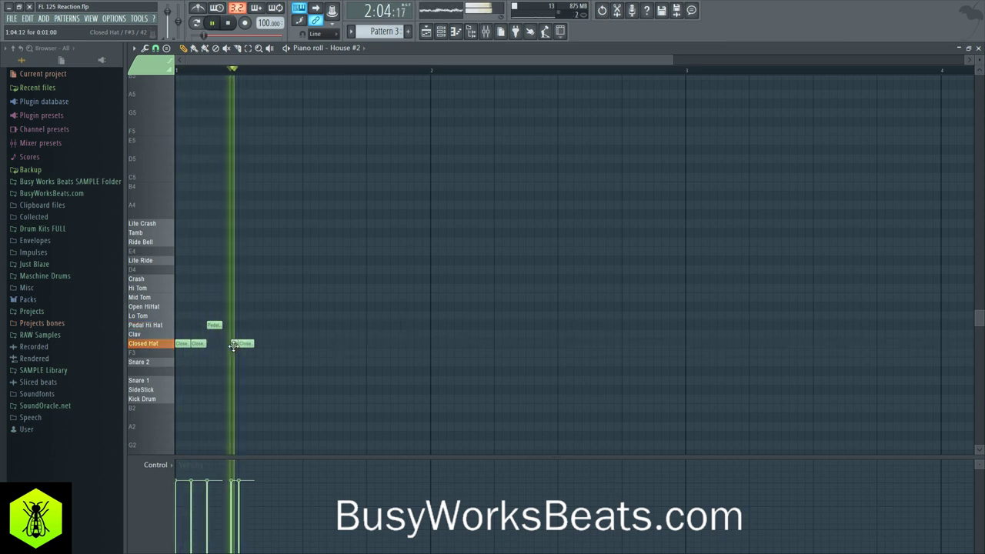
left_click(236, 344, "ctrl")
key("space")
left_click_drag(236, 338, 236, 340)
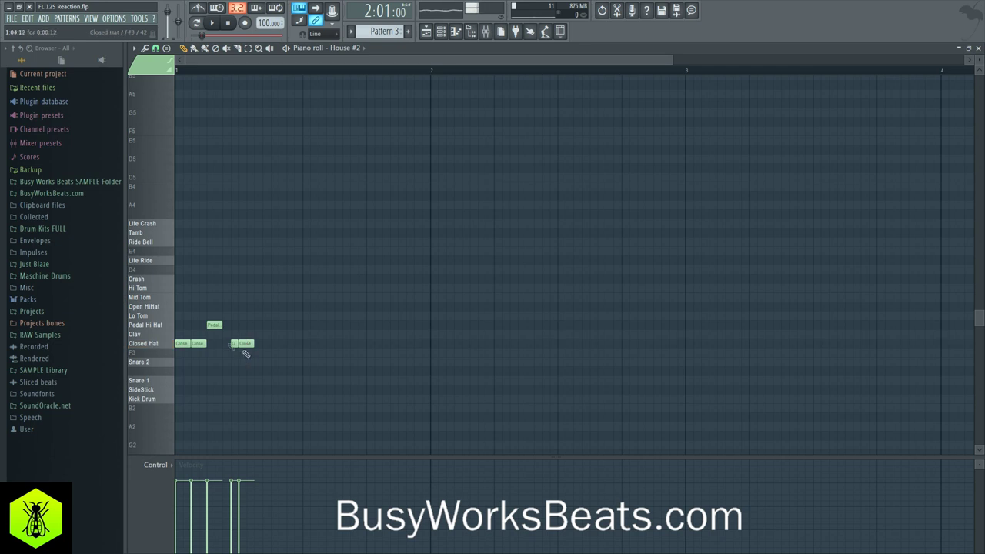
- Extend the phrase with a closed hat on step 6 and pedal hi-hat on step 7, and duplicate it into the bar's second half
key("space")
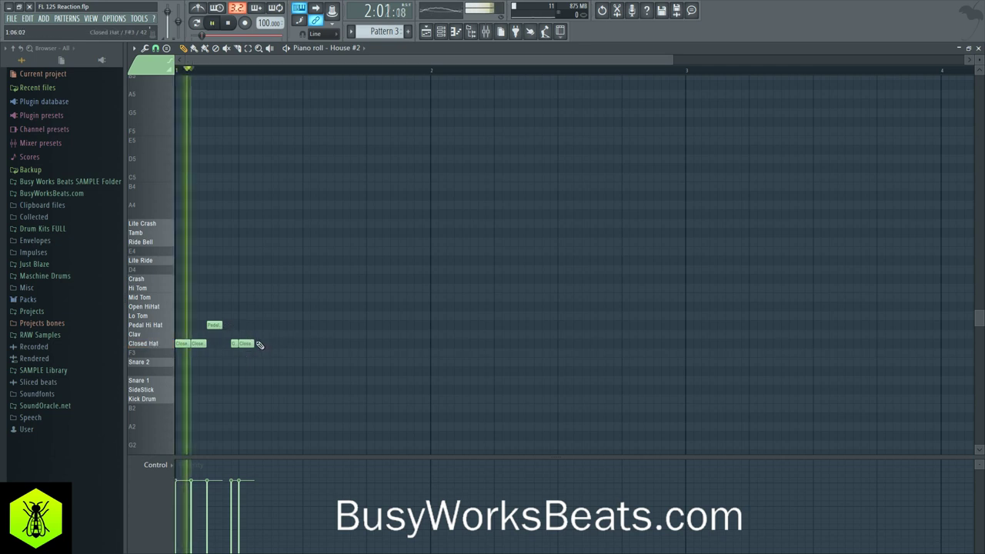
key("space")
right_click(253, 344)
left_click_drag(258, 351, 169, 305, "ctrl")
key("ctrl+b")
key("space")
key("space")
left_click_drag(309, 364, 174, 302, "ctrl")
key("ctrl+b")
- Move the step 11 pedal hi-hat note to the open hi-hat row and play the pattern
left_click_drag(299, 344, 342, 301)
key("ctrl+d")
key("space")
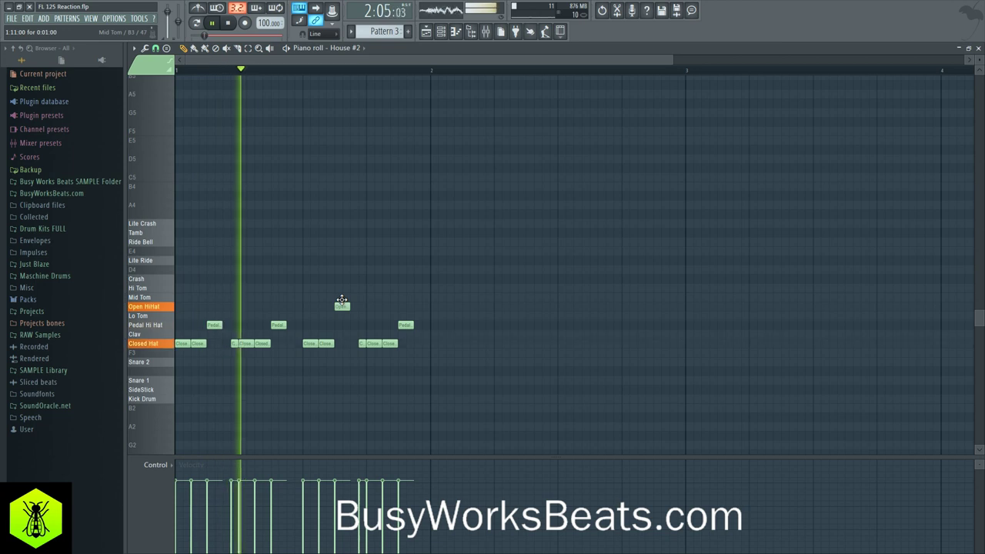
key("space")
key("space")
- Raise the channel rack's main swing partway while listening to the hat pattern
left_click(978, 49)
key("space")
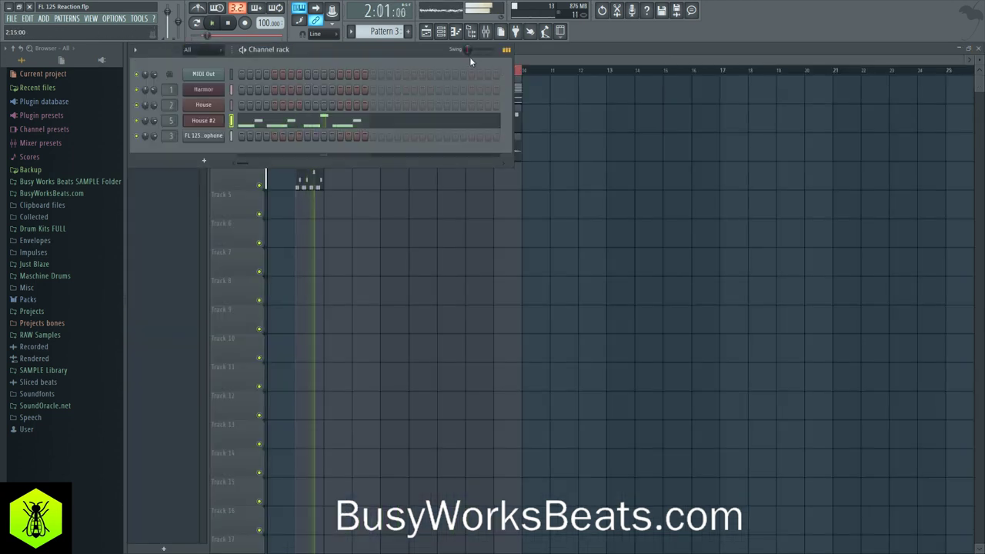
left_click_drag(468, 53, 480, 52)
key("space")
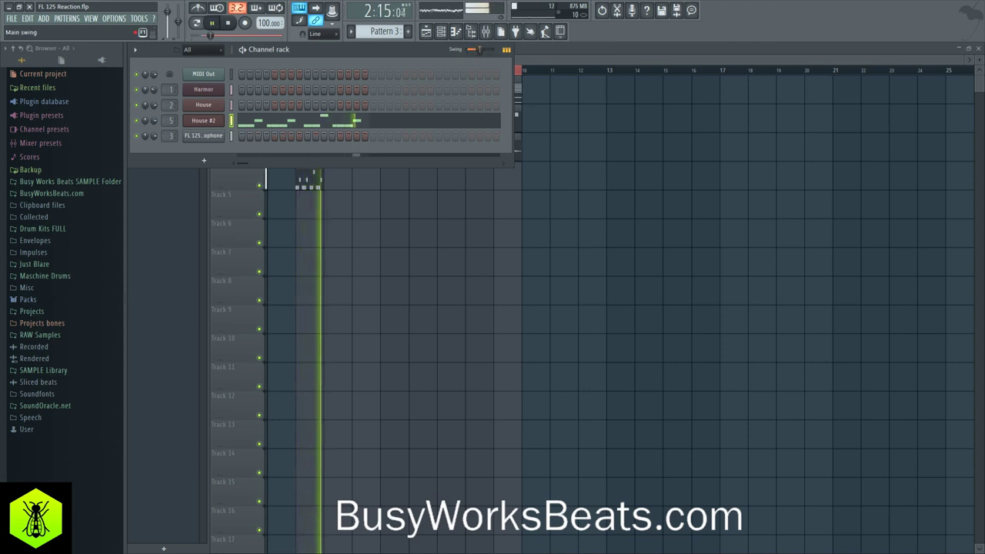
key("space")
key("space")
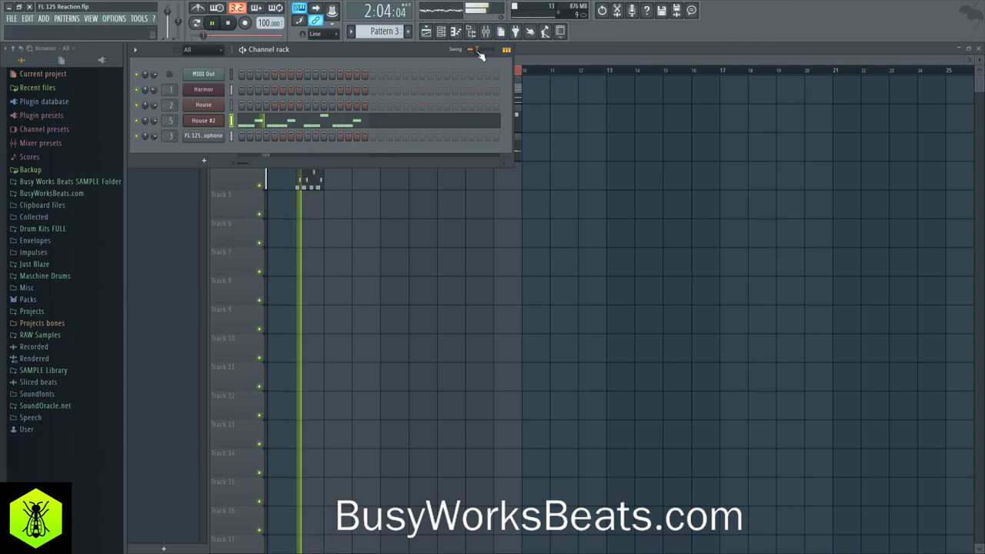
- Check the House #2 notes during playback and repeat Pattern 3 along Track 4 up to bar 10
left_click(277, 123)
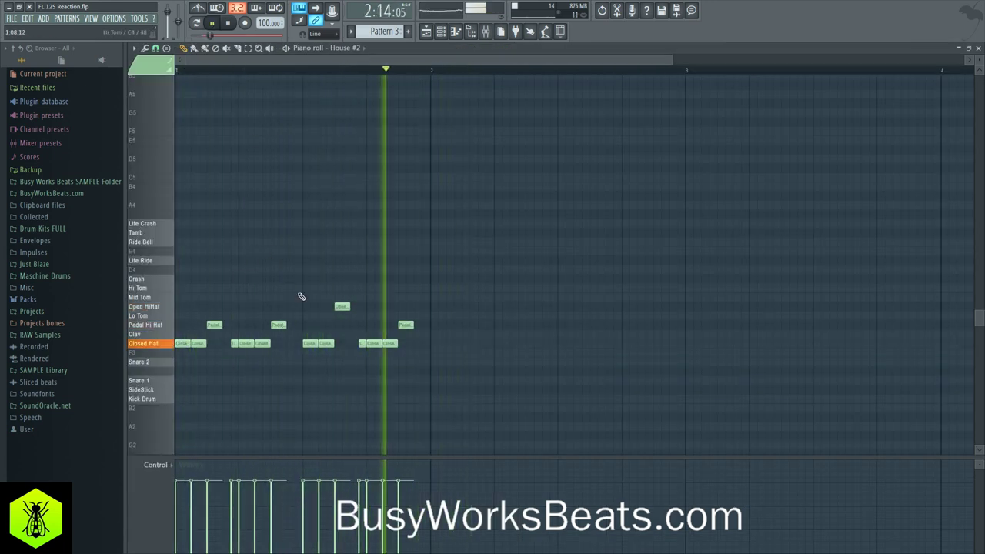
key("Escape")
key("Escape")
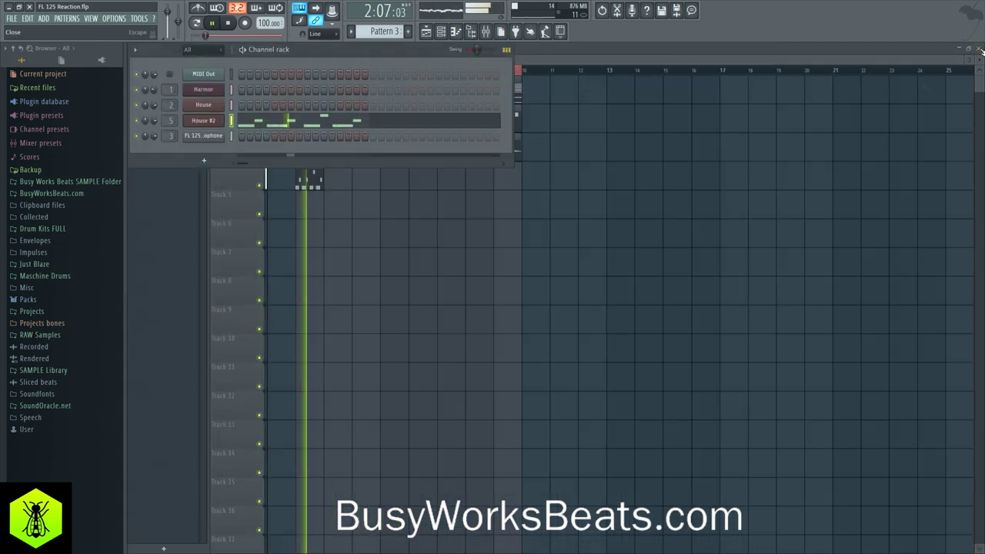
left_click_drag(334, 181, 498, 182)
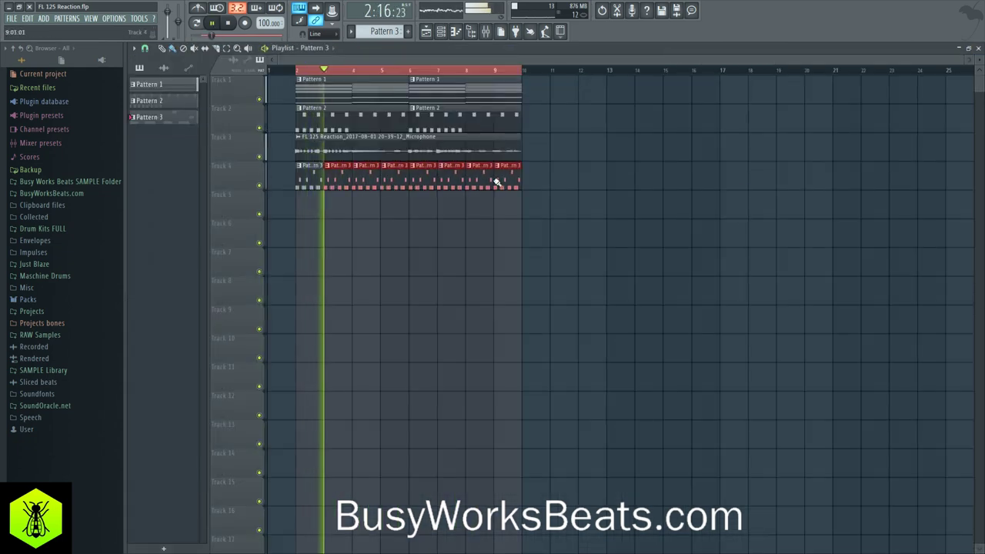
- Load Fruity Reeverb 2 into effect slot 5 of the Insert 3 mixer track
left_click(486, 31)
left_click(243, 169)
left_click(233, 168)
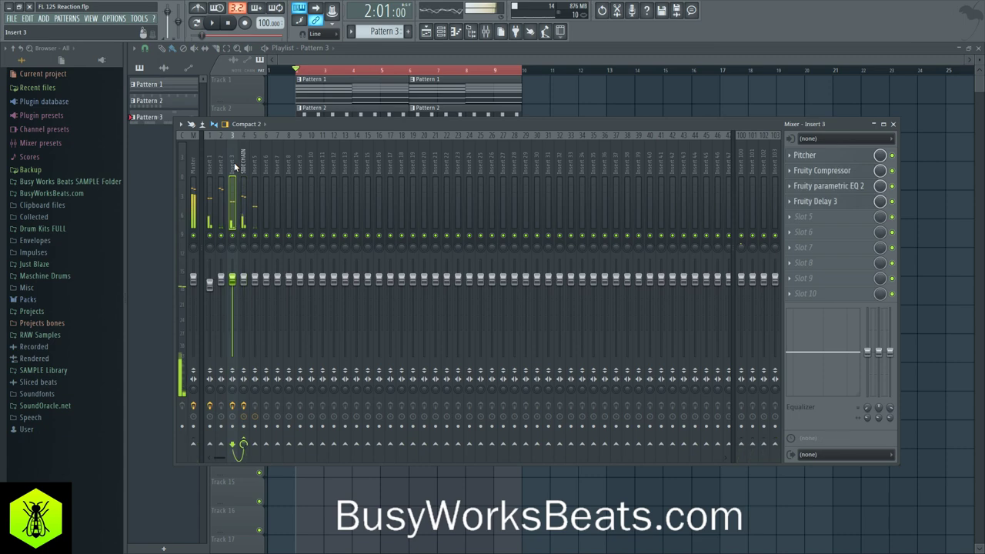
left_click(829, 224)
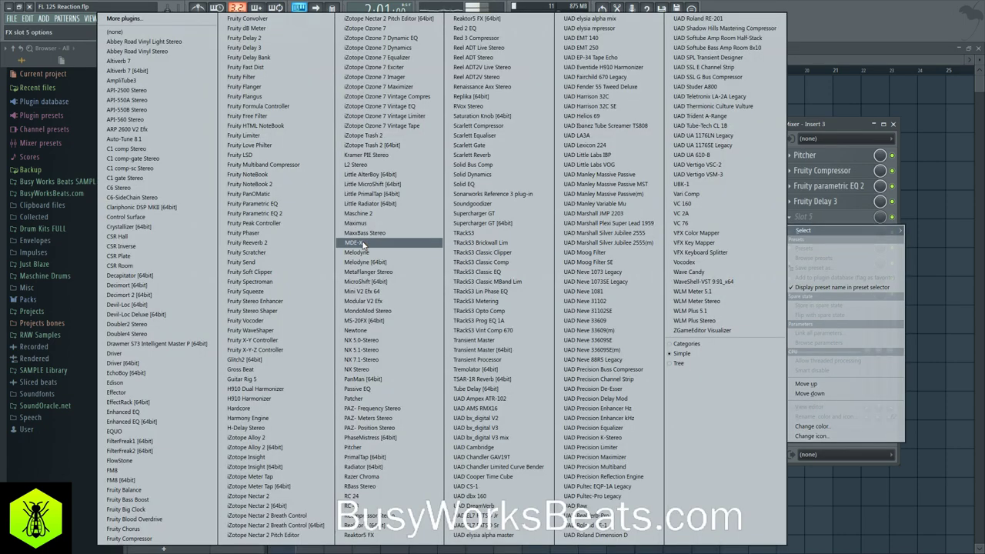
left_click(281, 243)
left_click_drag(358, 149, 467, 216)
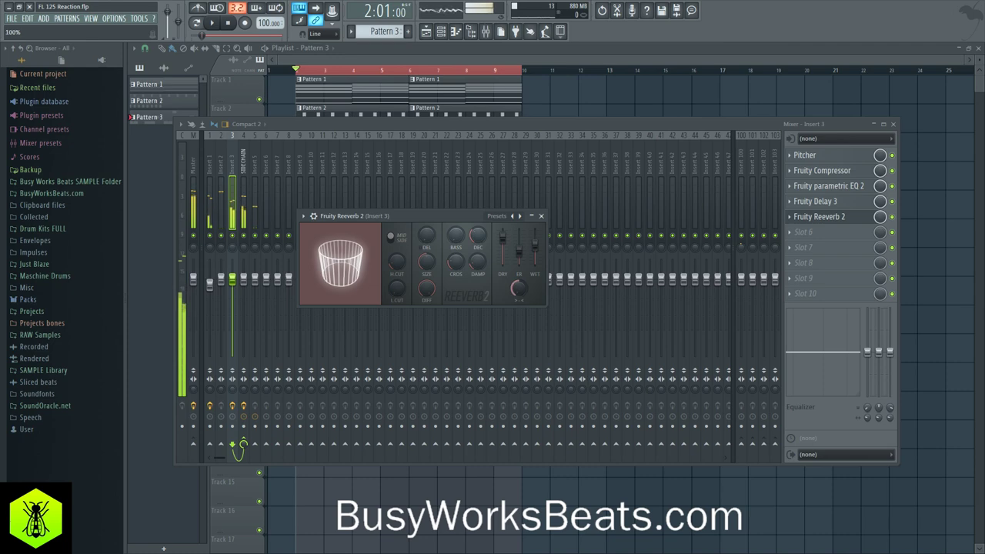
- Raise the low cut of Fruity Reeverb 2 on Insert 3 during playback, and close the effect and the mixer
key("space")
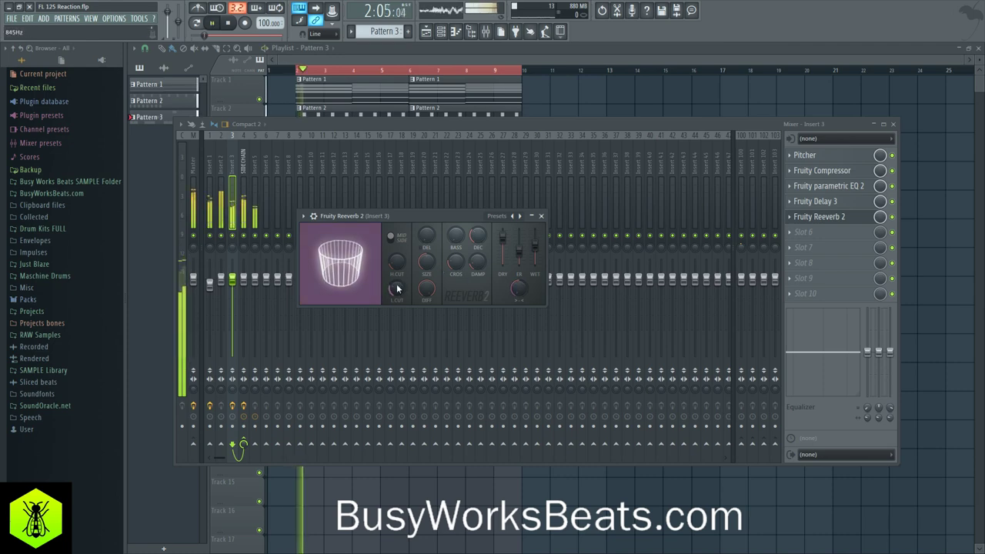
left_click(543, 216)
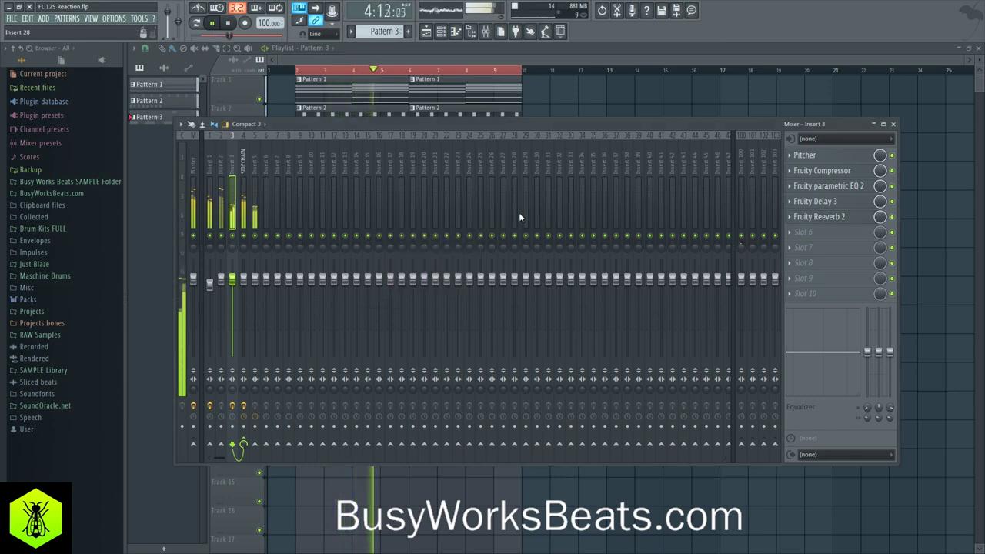
key("F9")
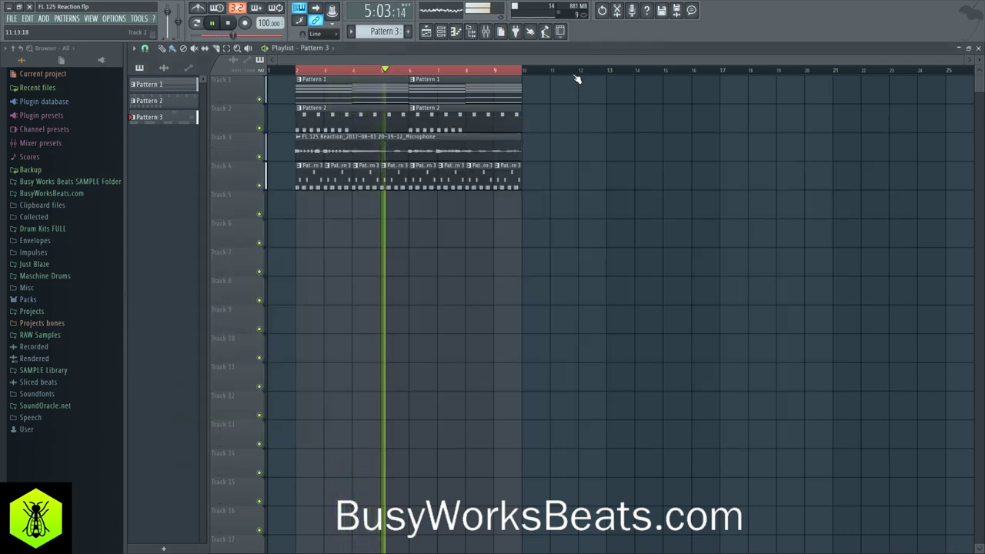
- Play the arrangement and check the channel rack and mixer levels while listening to the full loop
left_click(444, 33)
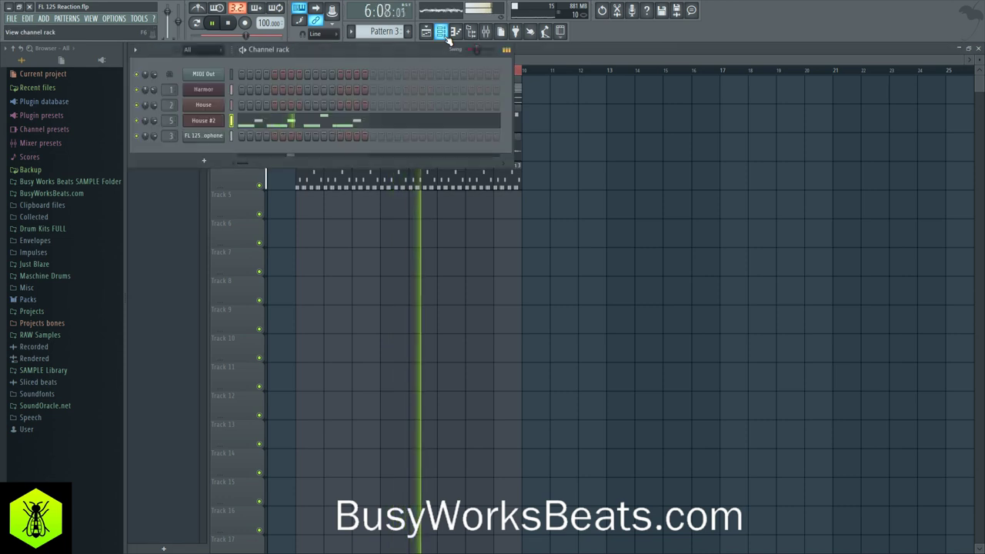
left_click(489, 34)
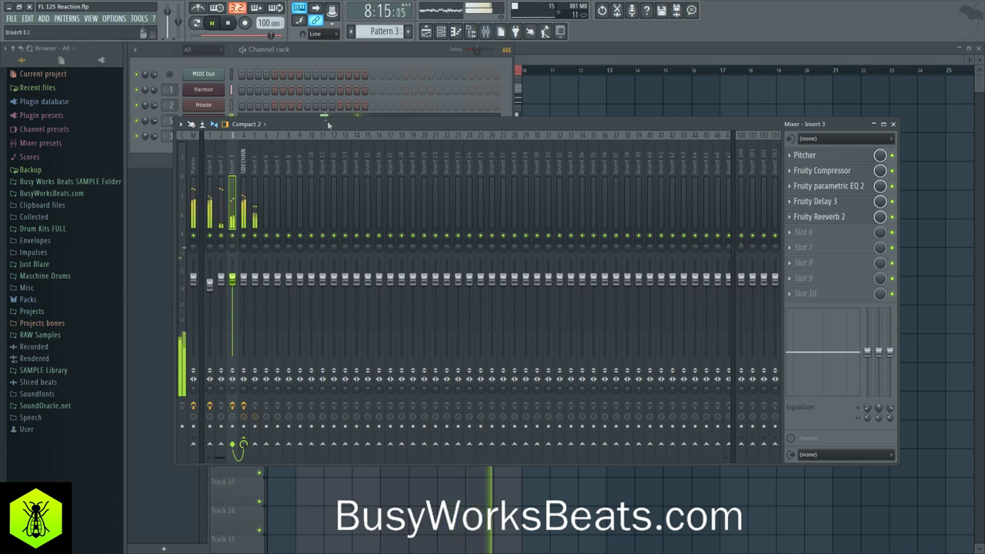
left_click(894, 124)
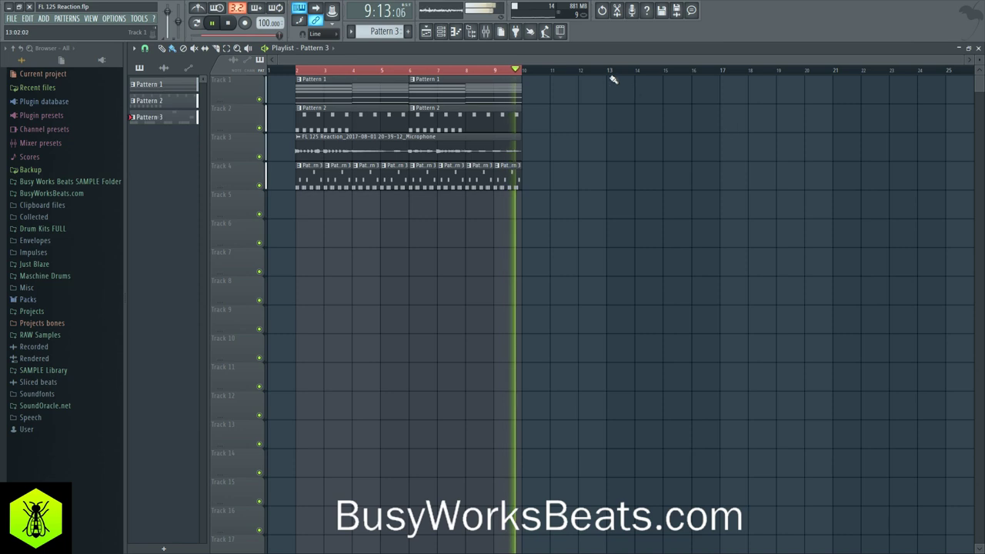
left_click(445, 34)
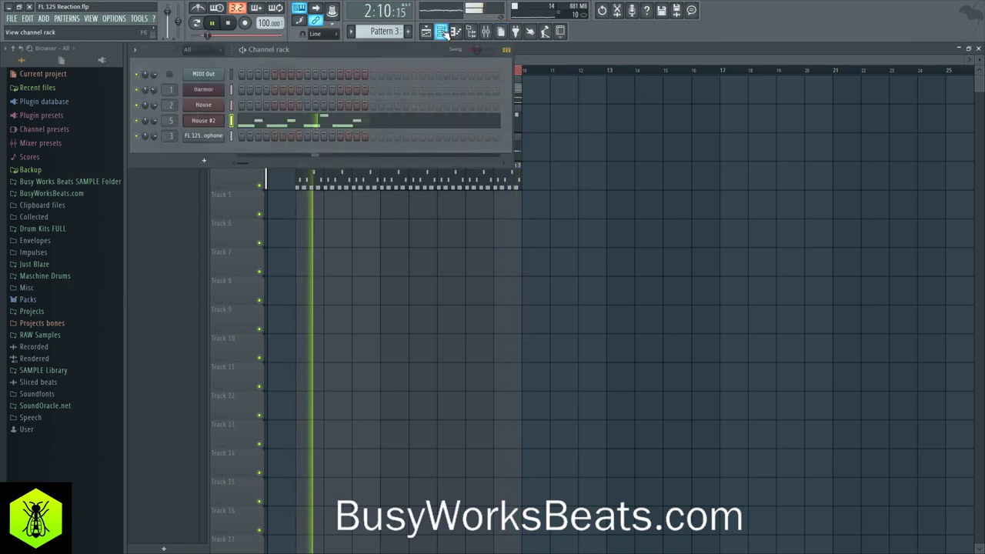
left_click(442, 33)
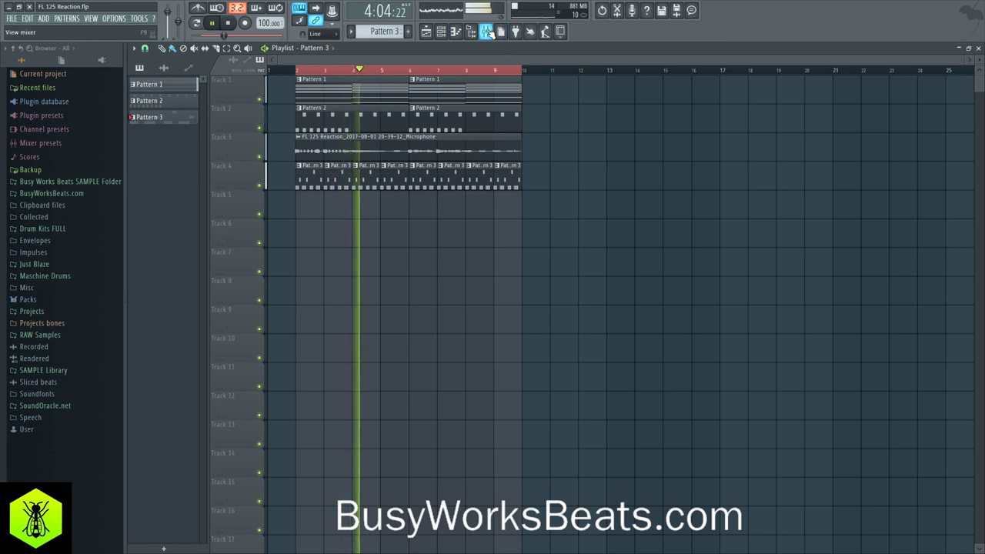
left_click(487, 32)
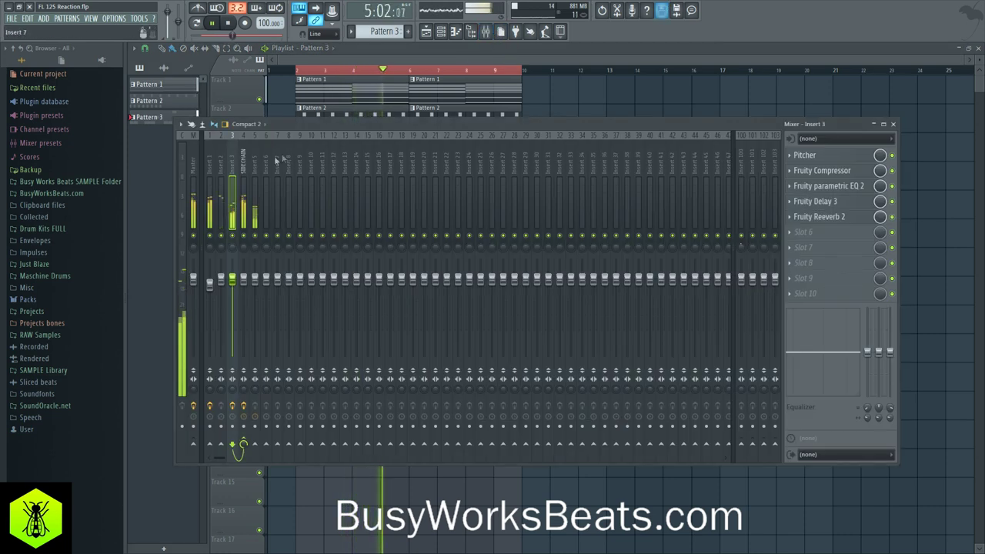
right_click(568, 92)
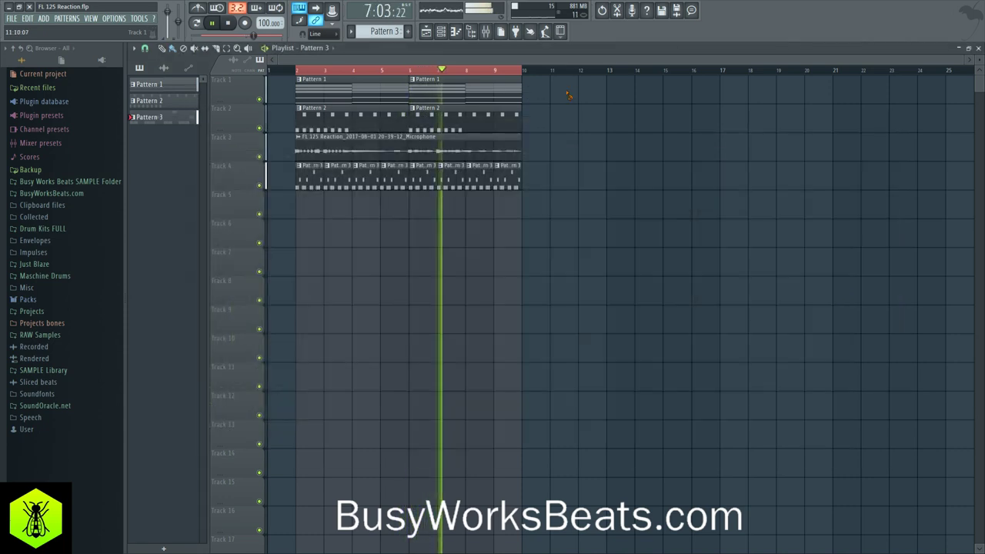
- Select the empty Pattern 4 and add a 3x Osc channel to the channel rack
left_click(443, 32)
mouse_move(384, 32)
left_mouse_down()
mouse_move(383, 46)
mouse_move(383, 25)
left_mouse_up()
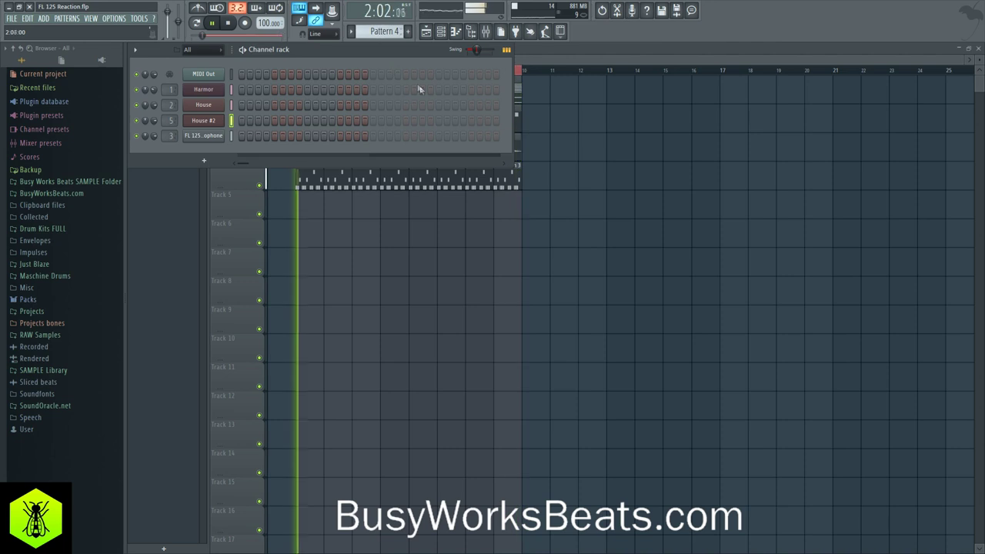
left_click(205, 160)
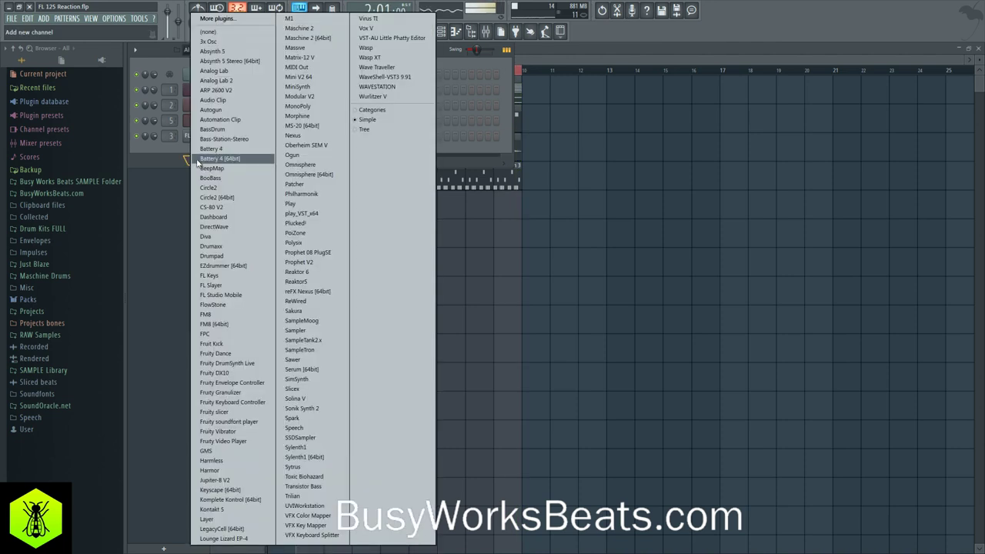
left_click(227, 43)
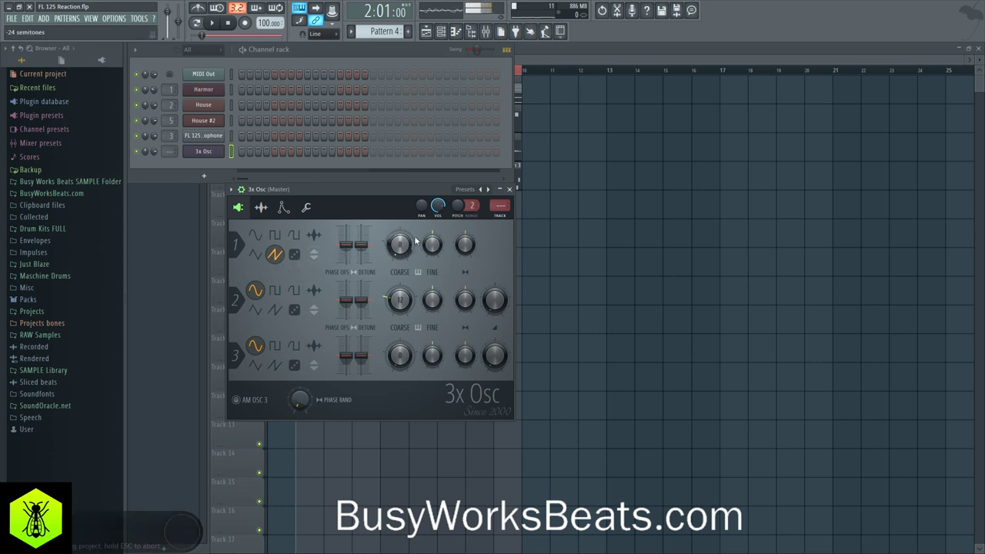
- Try shaping the 3x Osc sound with a short-decay volume envelope and its oscillator settings
left_click(283, 210)
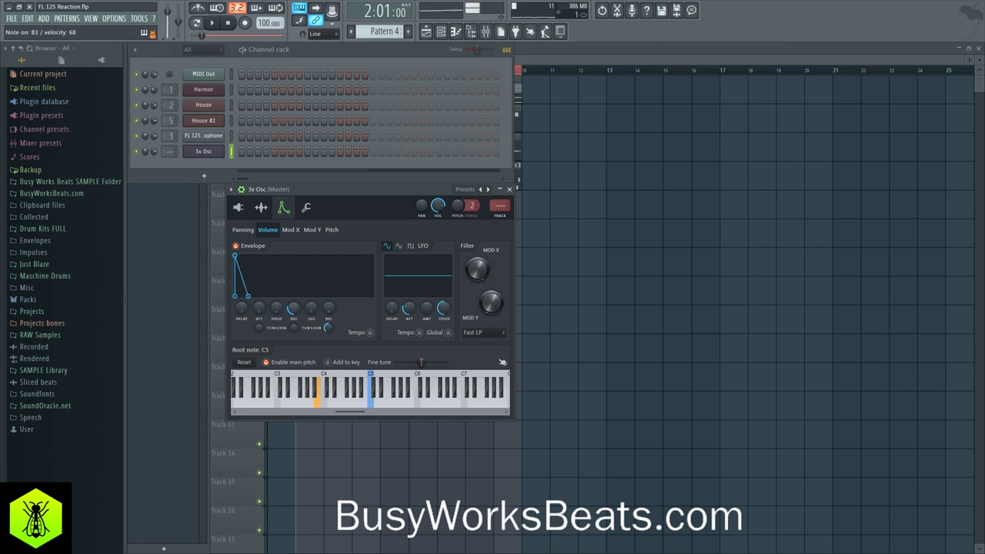
left_click(239, 208)
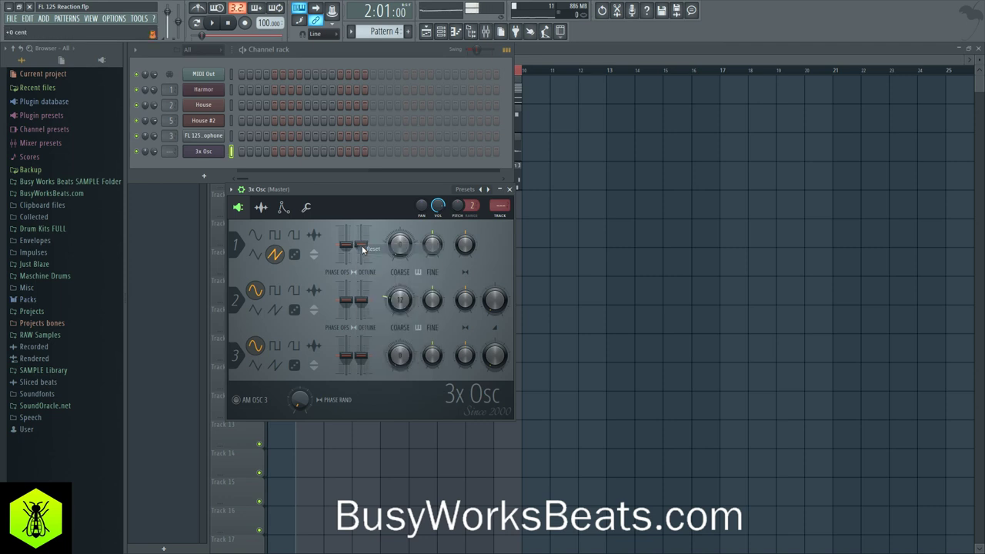
left_click(511, 190)
- Route the 3x Osc channel to mixer track 4 and replace its instrument with GMS
key("space")
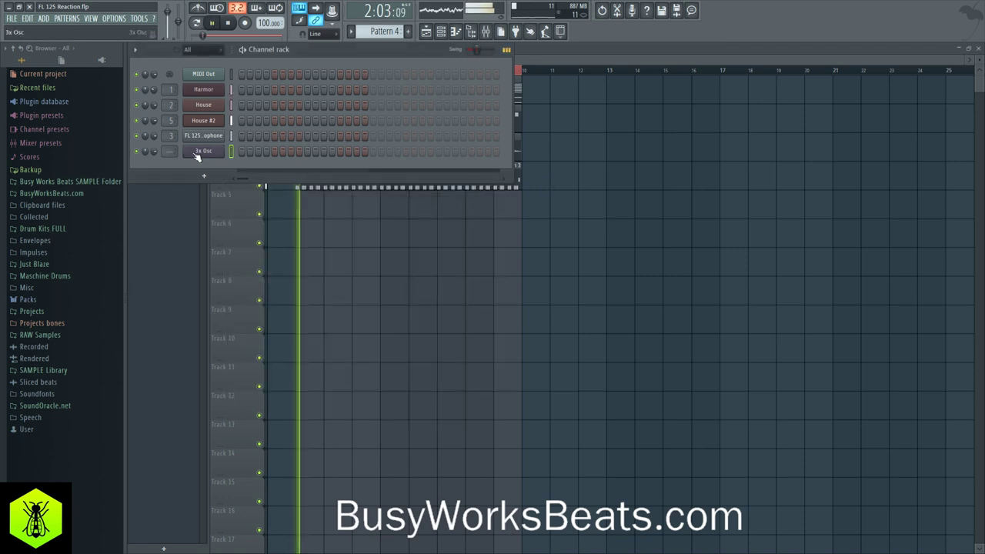
key("space")
right_click(200, 154)
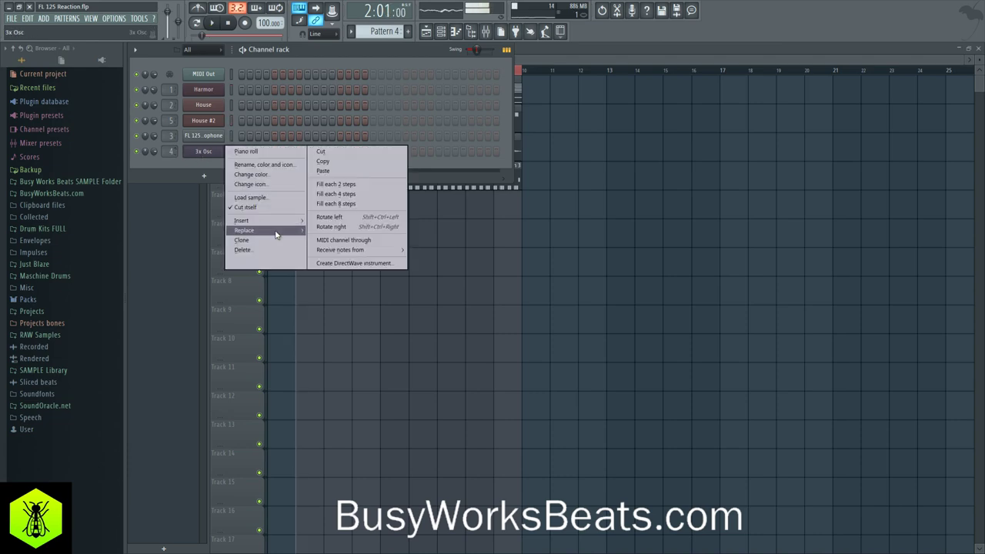
mouse_move(254, 230)
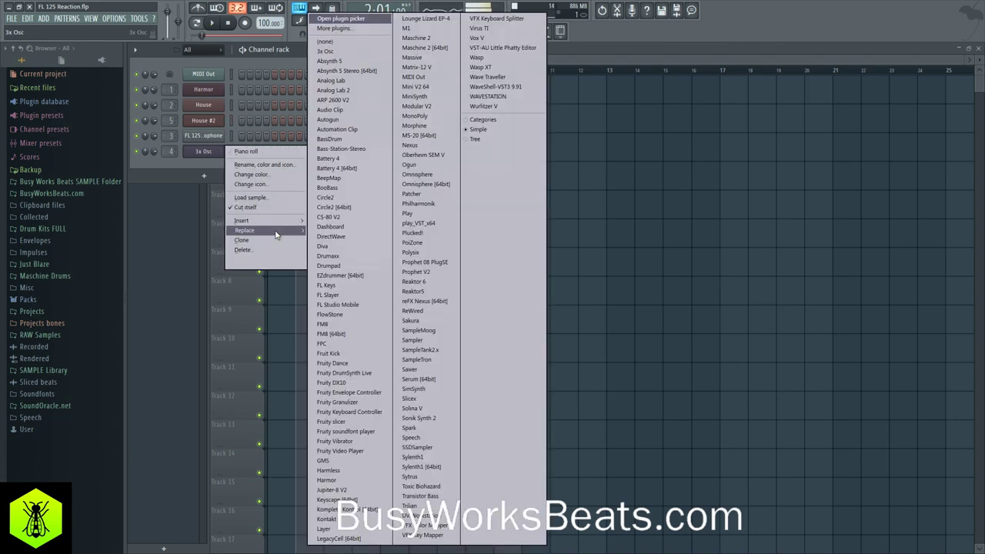
left_click(362, 461)
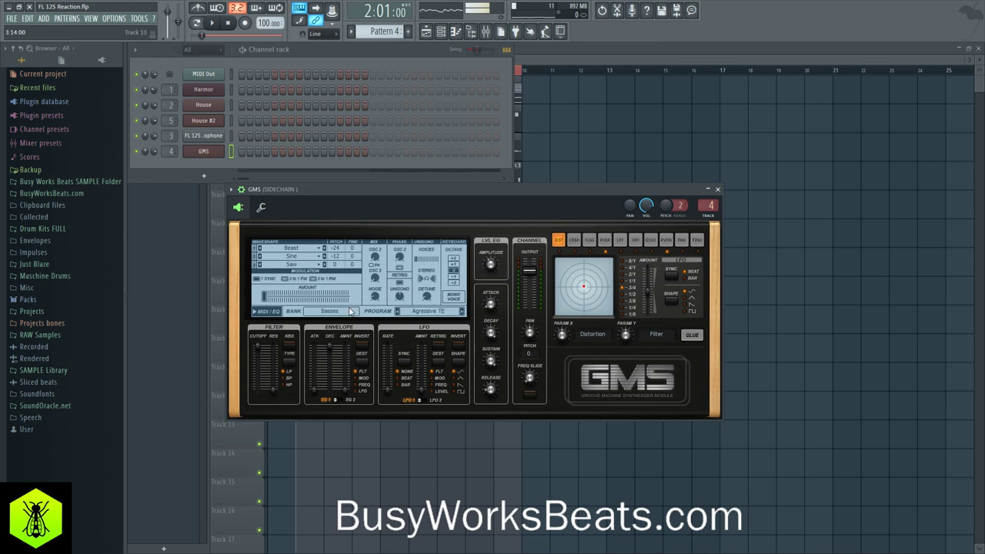
- Choose the Analog Bass 1 TE program in GMS, select its reverb effect and close the plugin
left_click(461, 312)
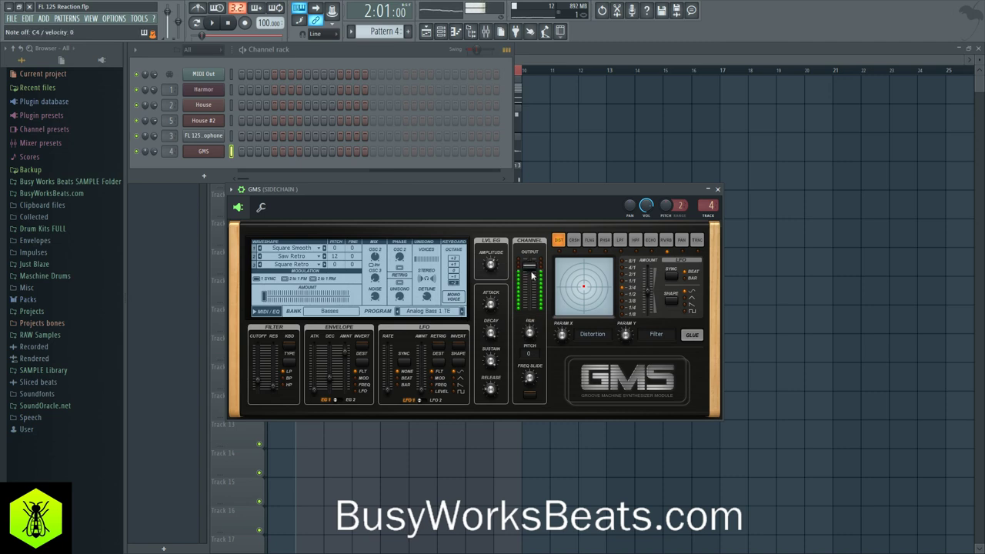
left_click(665, 241)
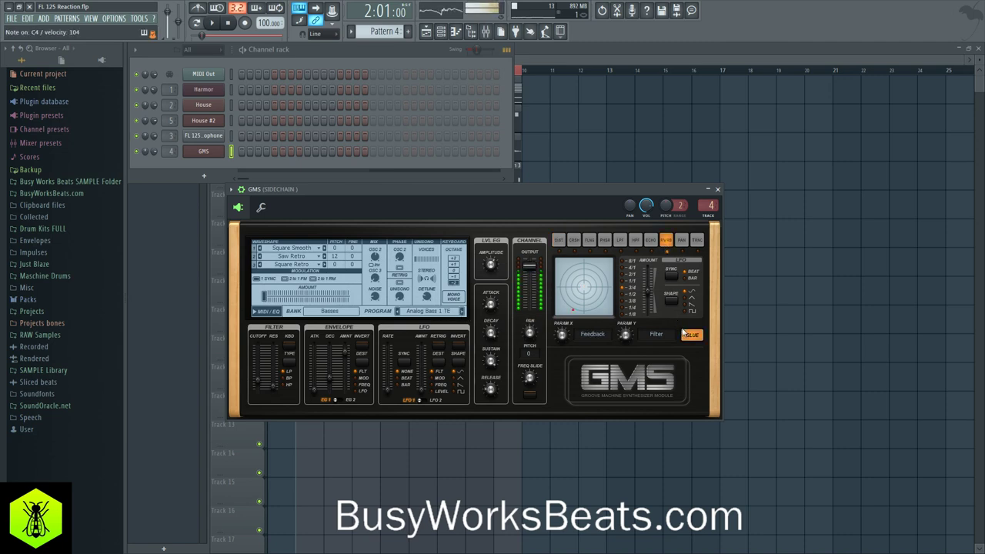
left_click(717, 189)
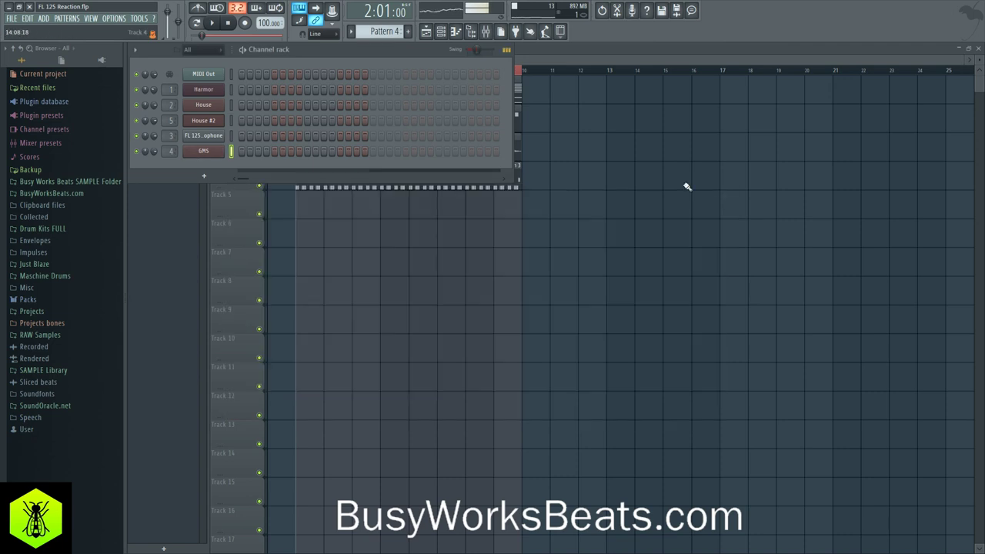
- Play the loop, and place a one-step E5 note at the start of Pattern 4 in the GMS piano roll
key("space")
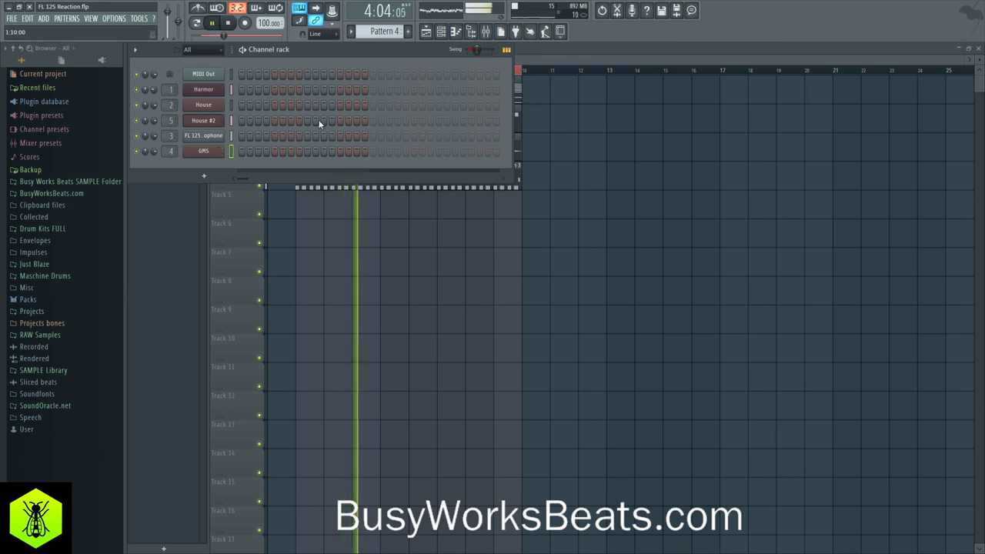
left_click(359, 244)
key("space")
key("F6")
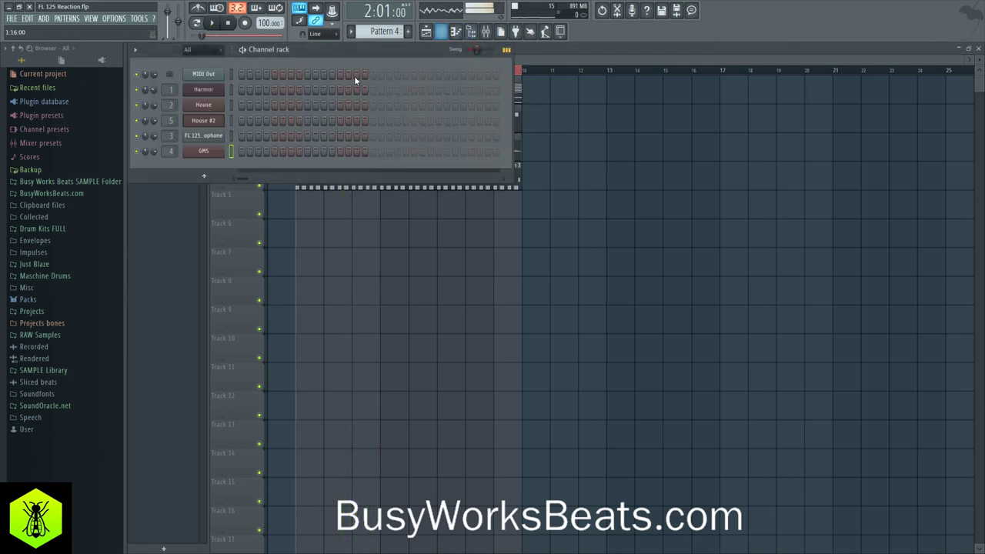
right_click(215, 151)
left_click(239, 151)
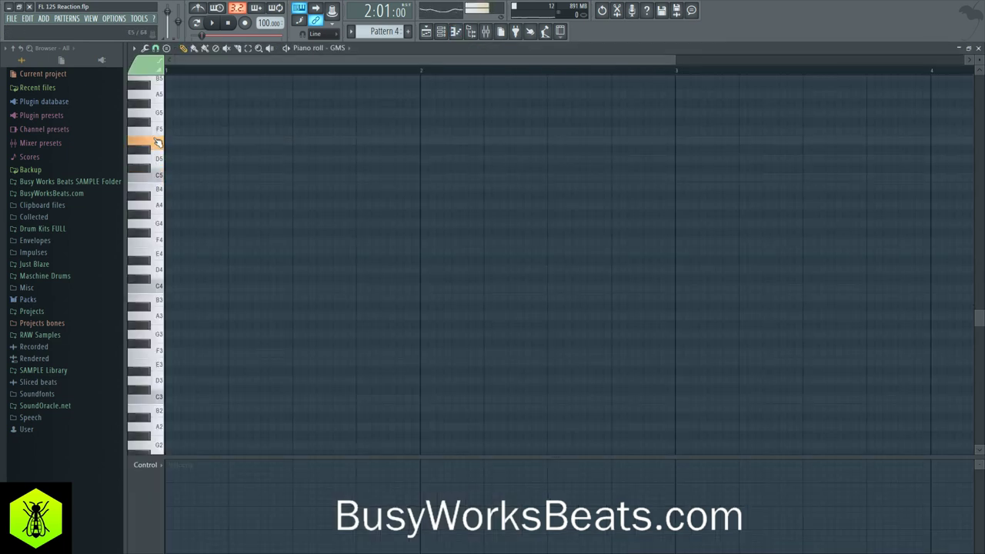
key("space")
scroll(159, 154, "up", 3)
left_click(161, 167)
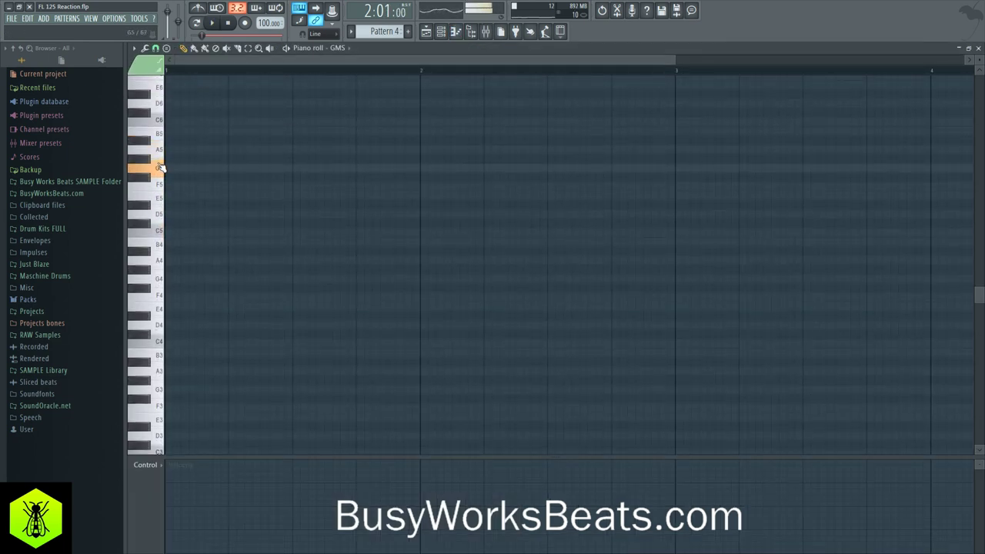
left_click(171, 197)
key("space")
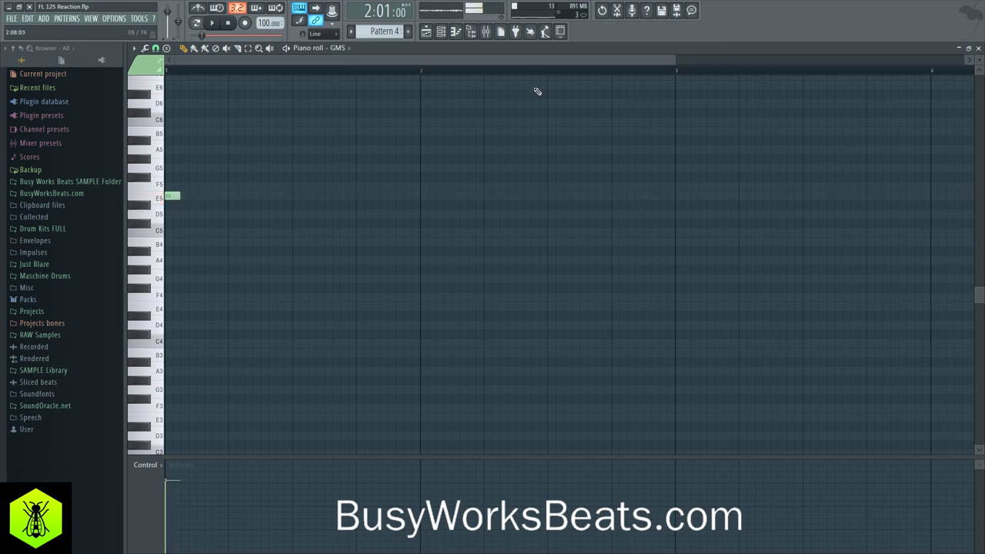
- Place Pattern 4 at bar 2 on Track 5 and play it from the GMS piano roll
left_click(976, 48)
left_click(297, 208)
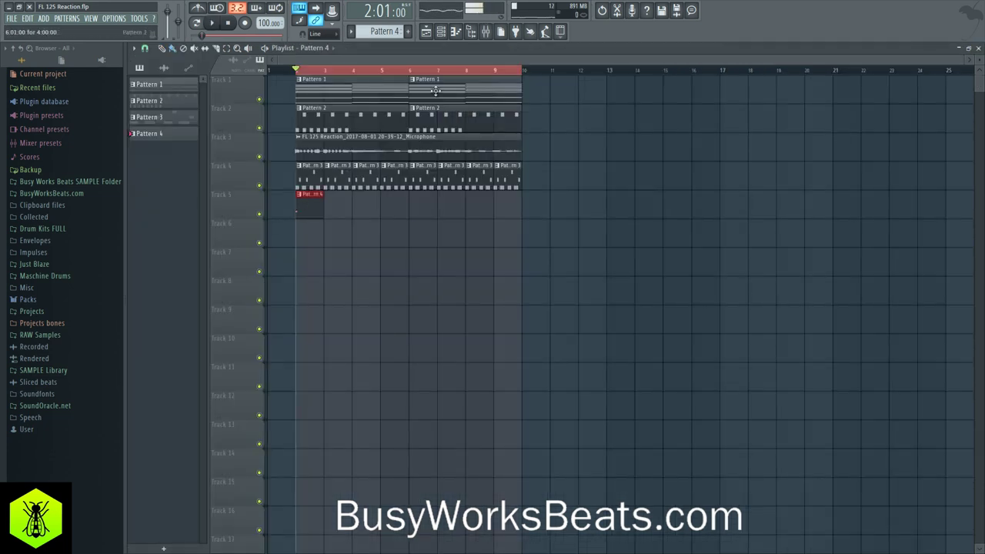
left_click(441, 35)
right_click(342, 234)
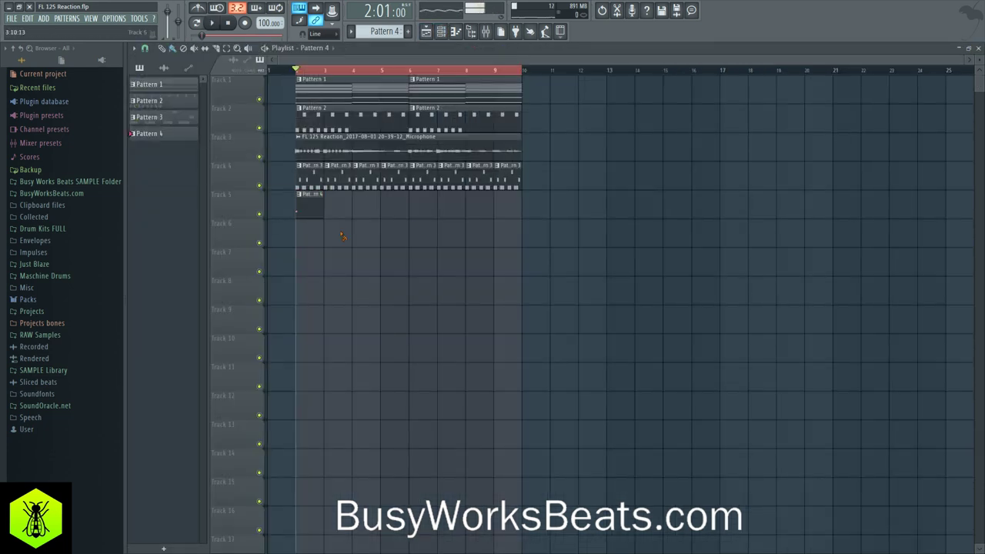
left_click(446, 31)
left_click(281, 157)
left_click(191, 197)
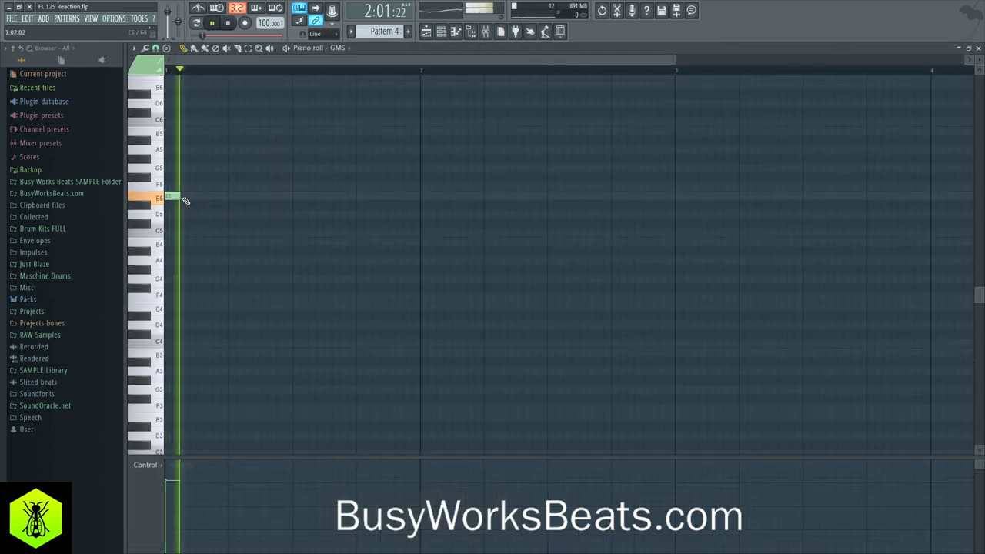
- Reroute the GMS channel from the SIDECHAIN track to mixer track 6
left_click(499, 34)
left_click(488, 30)
left_click(488, 31)
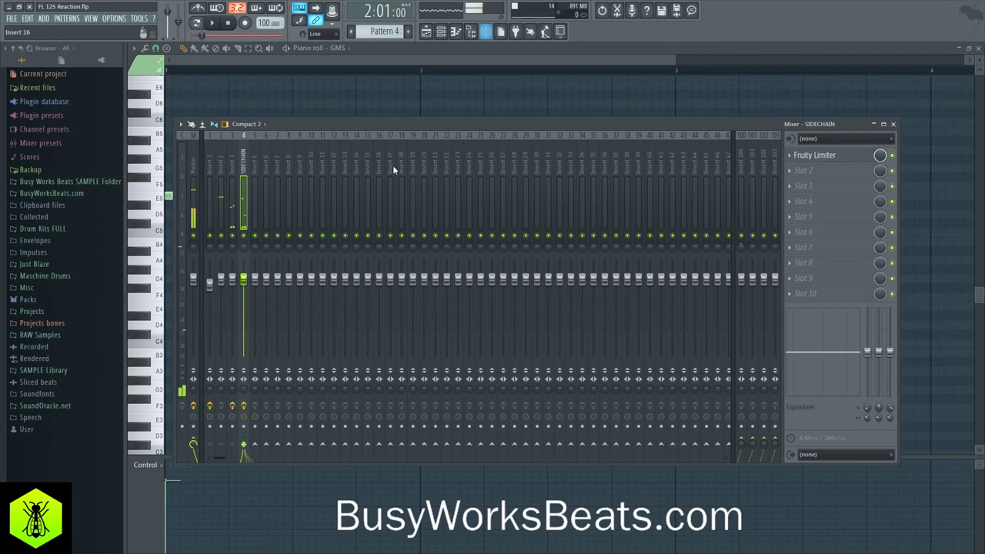
left_click(442, 31)
left_click_drag(170, 152, 170, 142)
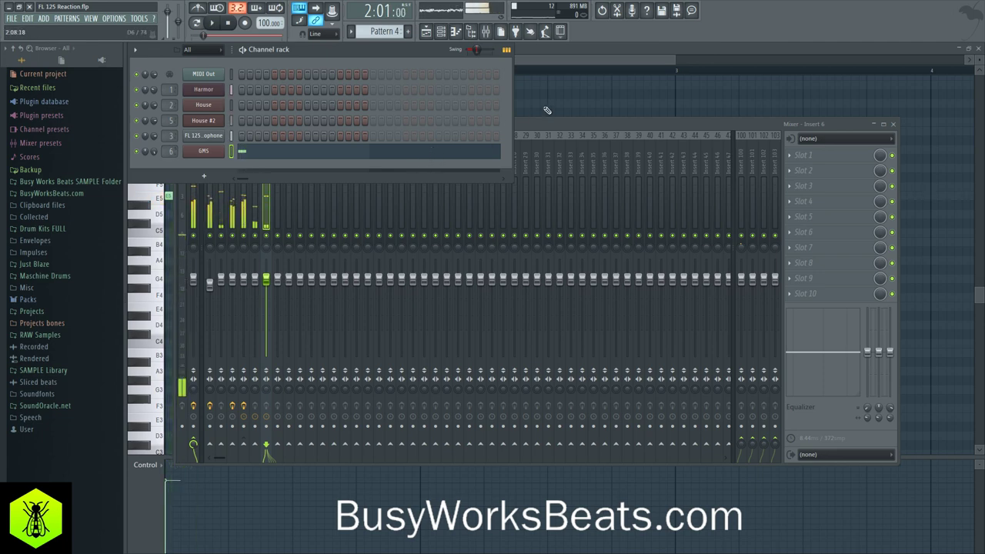
- Place a one-step F#5 note directly after the E5 note in the GMS piano roll and play it
left_click(424, 153)
left_click_drag(180, 196, 192, 197)
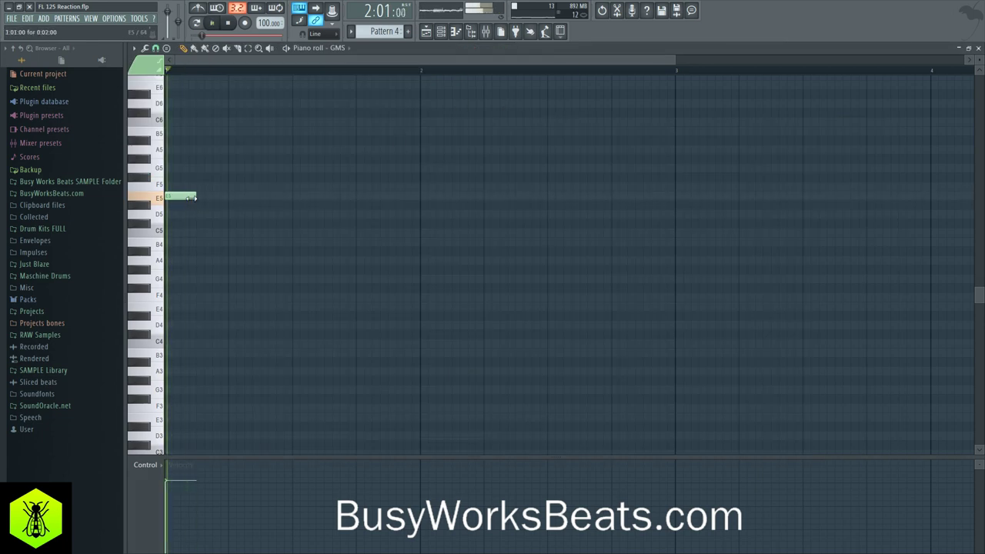
scroll(187, 209, "up", 3)
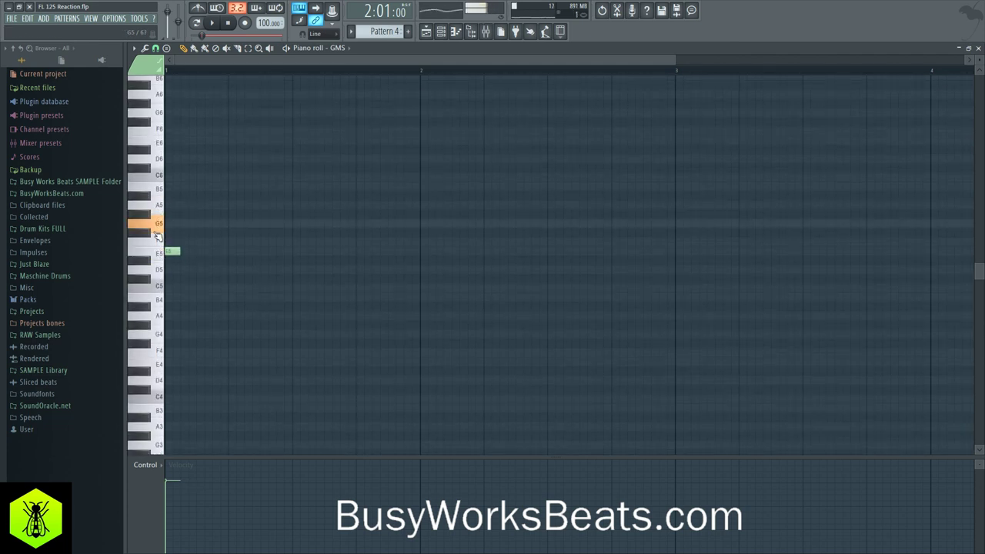
left_click(188, 232)
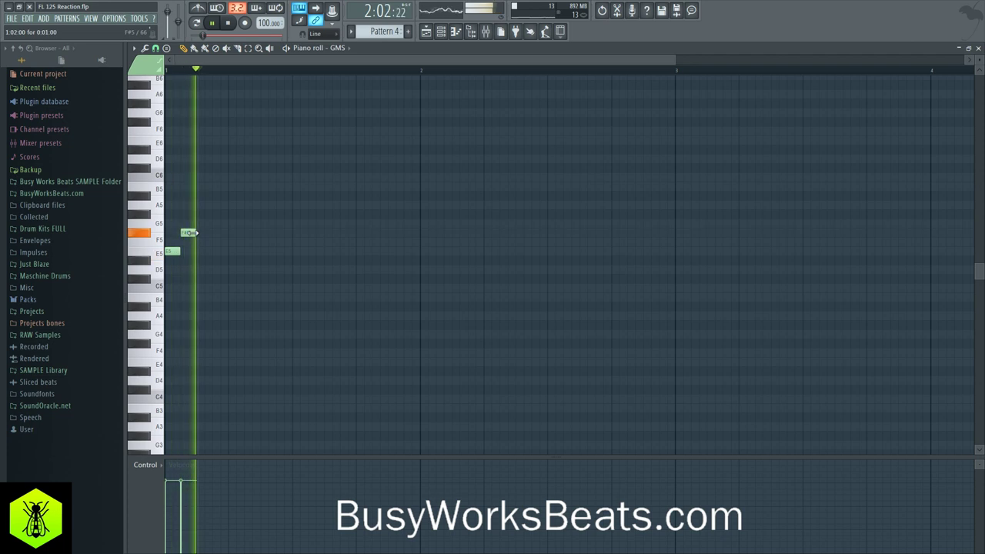
- Place one-step G5 and A5 notes directly after the F#5 note in the GMS piano roll and play them
left_click(202, 214)
left_click_drag(203, 214, 197, 224)
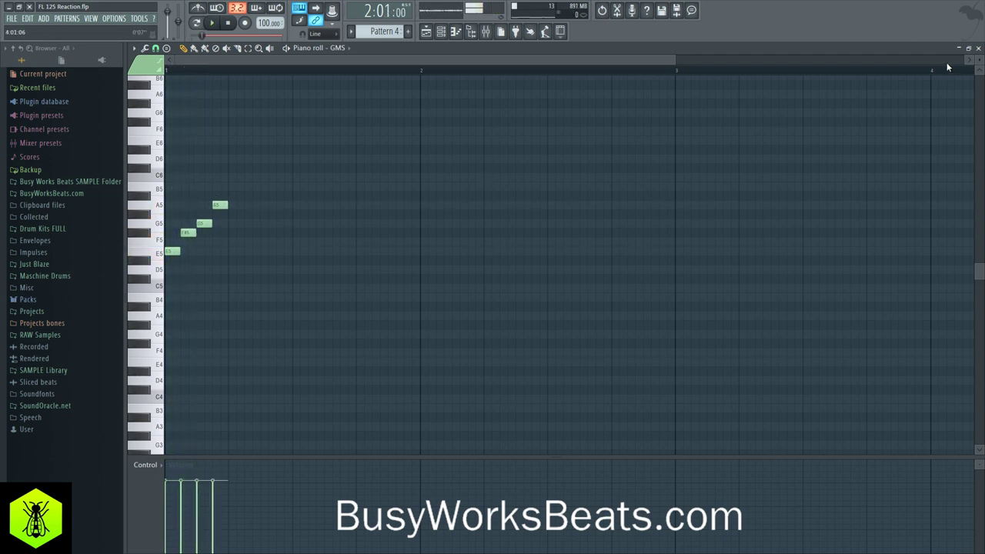
left_click(979, 48)
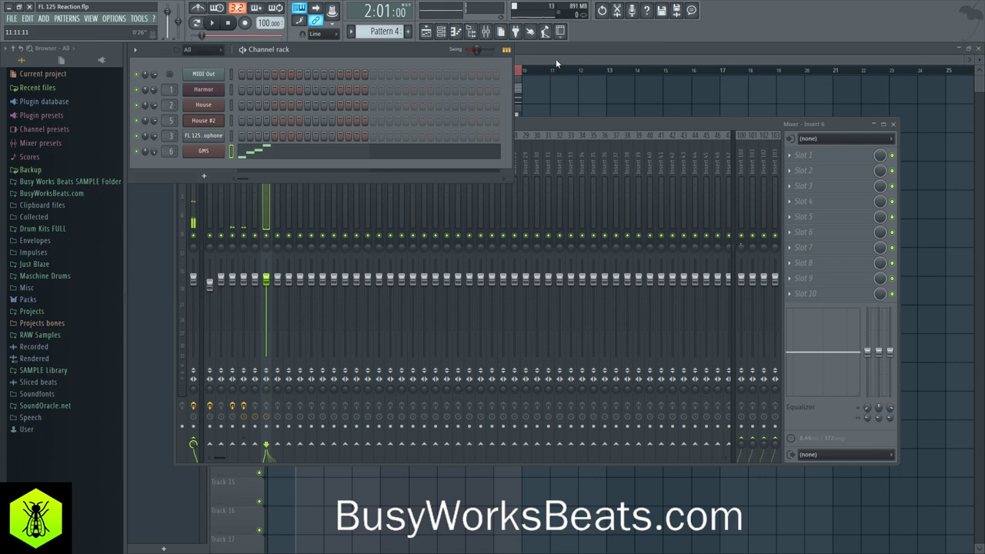
left_click(262, 159)
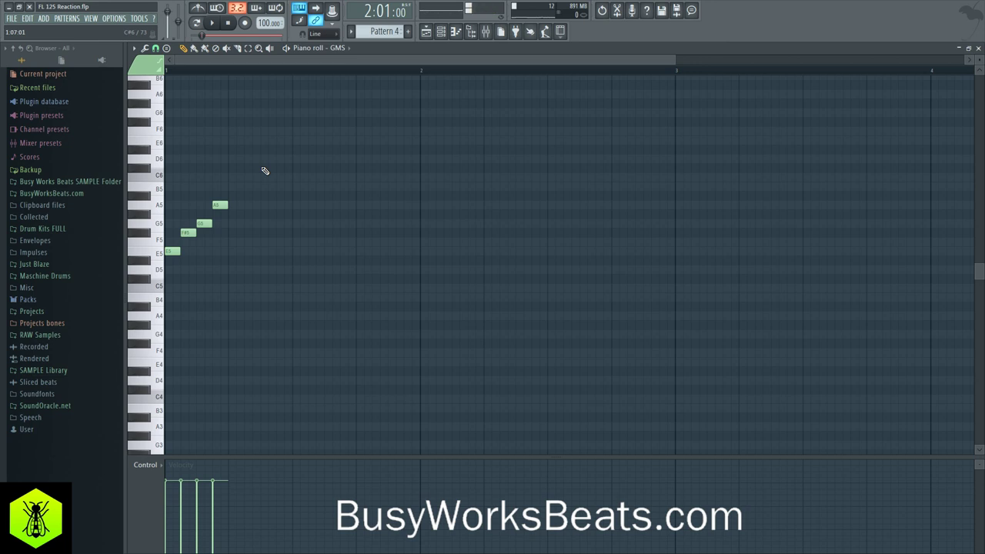
key("space")
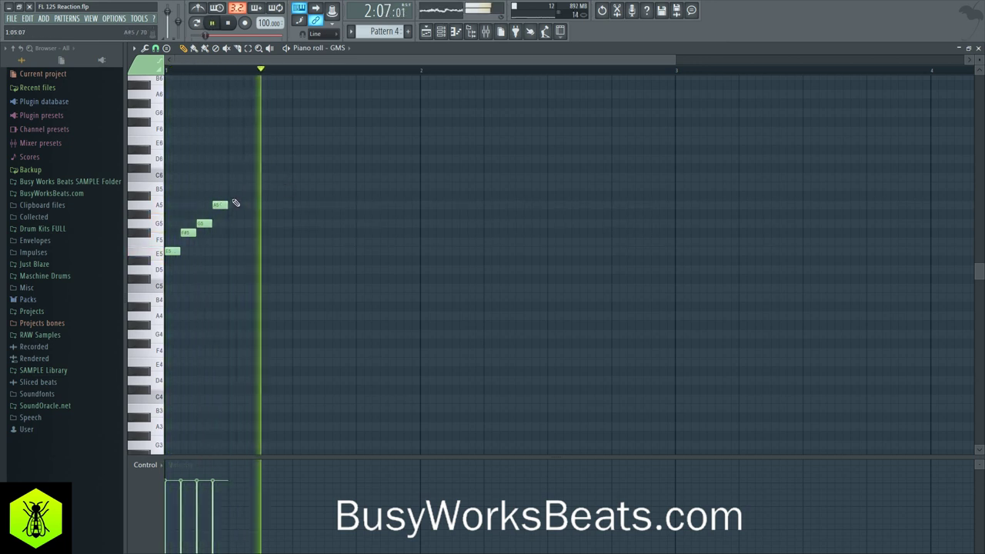
- Add a one-step B5 note on step 7 and a D5 note on step 8 of bar 1, checking them in playback
left_click(261, 186)
key("space")
left_click_drag(262, 186, 270, 190)
mouse_move(277, 277)
left_mouse_down()
mouse_move(272, 260)
mouse_move(293, 270)
mouse_move(284, 270)
left_mouse_up()
key("space")
key("space")
key("space")
key("space")
- Add one-step D5 notes on steps 11, 13 and 14 of bar 1 while auditioning the line
left_click(327, 271)
key("space")
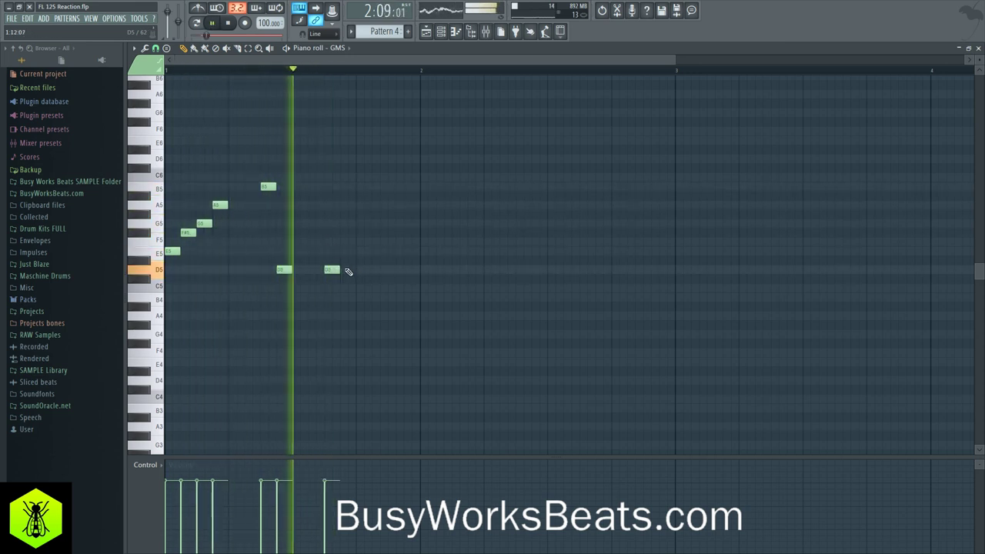
left_click(361, 270)
left_click(377, 270)
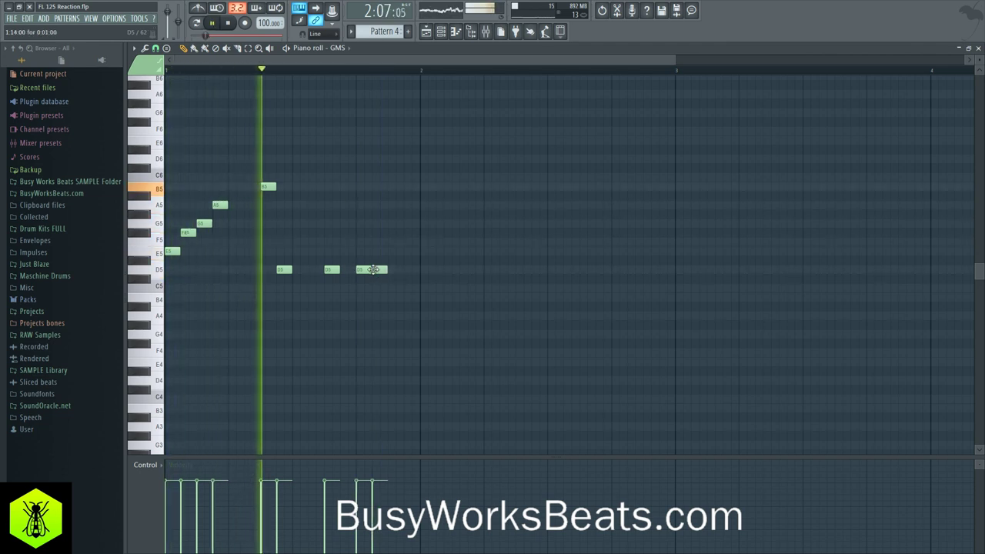
key("space")
- Finish bar 1 with a one-step A4 note on step 15 and a G5 note on step 16, and play it
left_click(391, 315)
key("space")
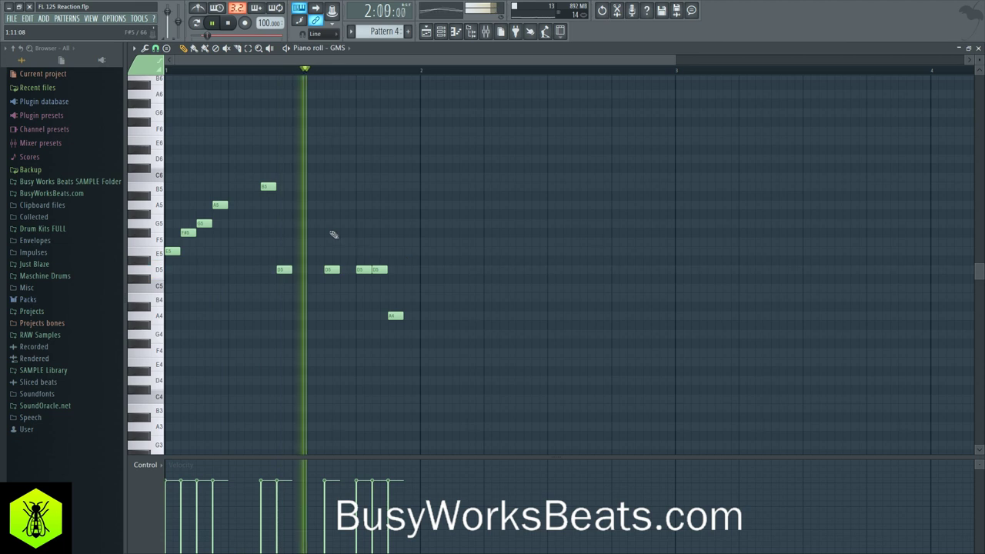
key("space")
left_click_drag(405, 207, 406, 223)
key("space")
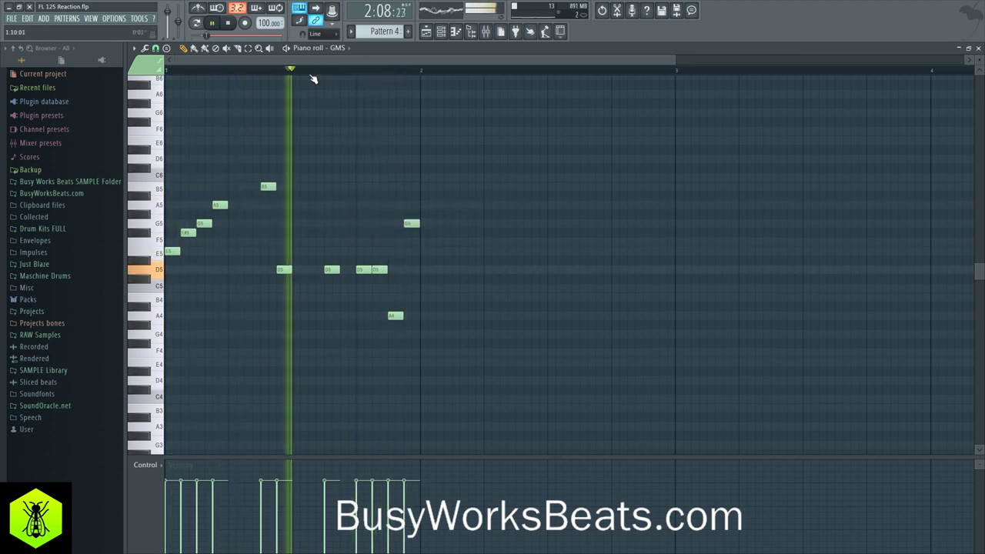
scroll(313, 79, "down", 3)
key("space")
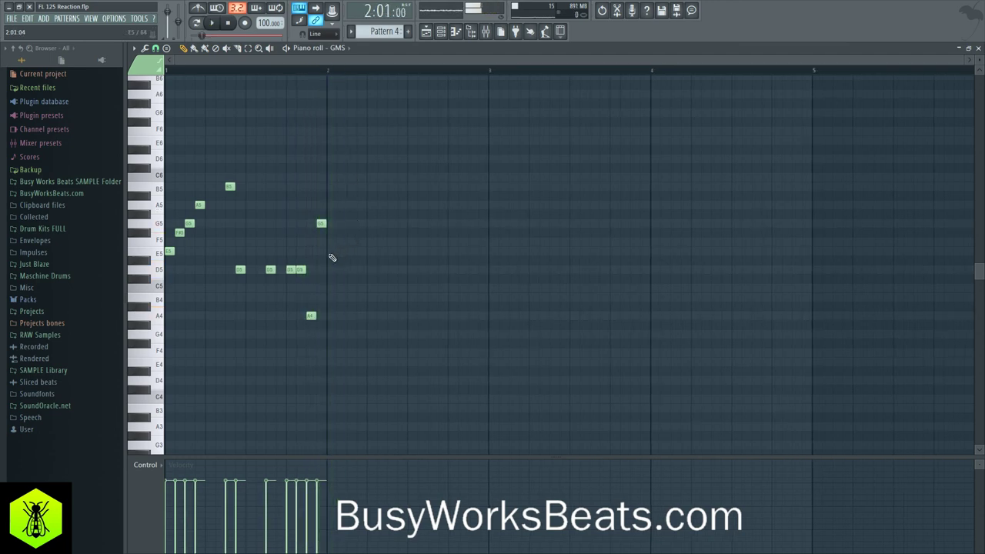
left_click(339, 224)
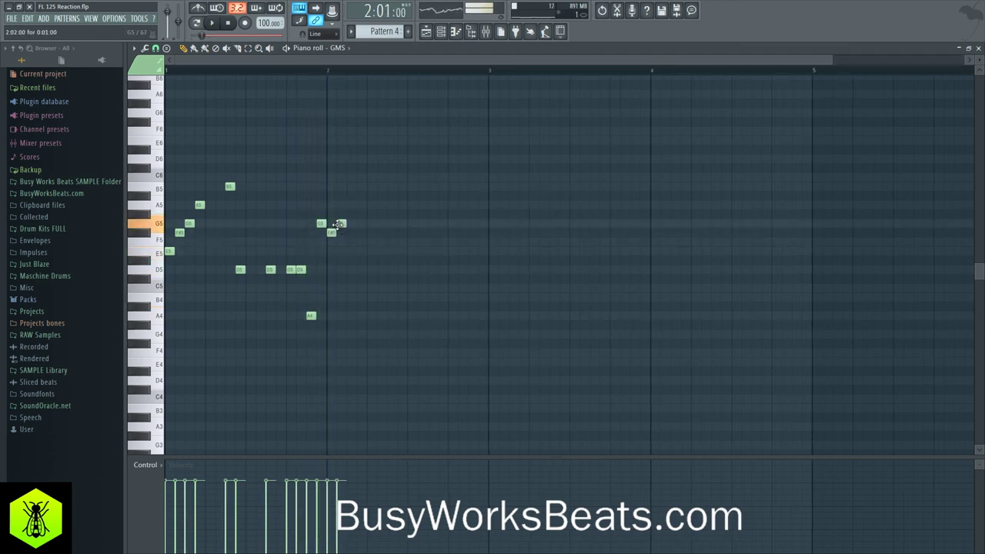
key("space")
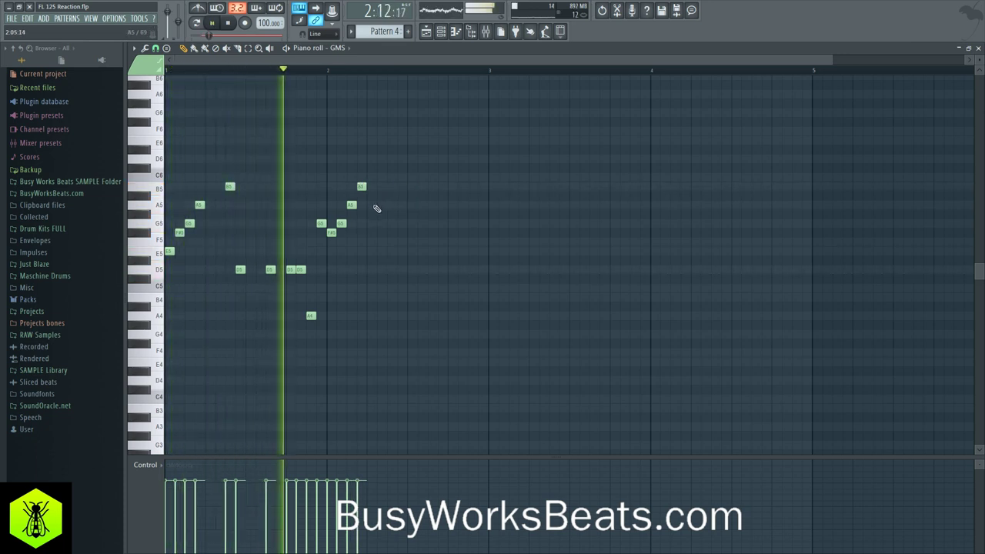
key("space")
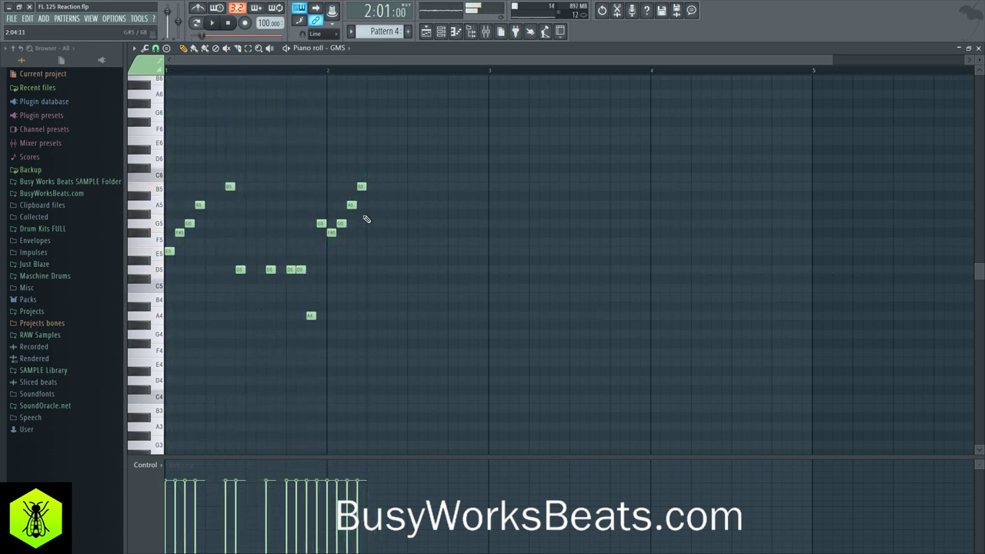
right_click(341, 223)
right_click(351, 205)
right_click(361, 187)
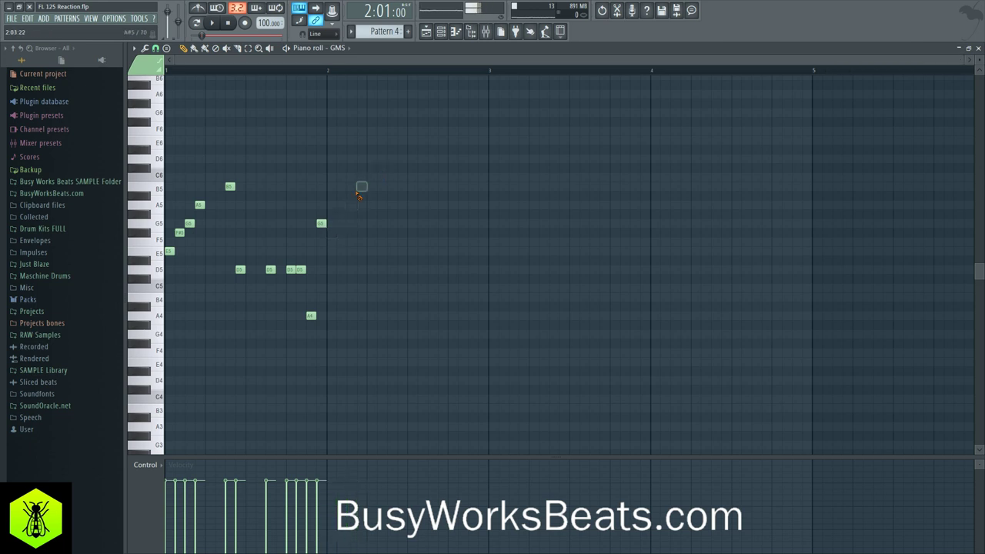
- Copy the opening E5, F#5, G5 and A5 notes to the start of bar 2 and play the line
left_click_drag(211, 254, 165, 174)
left_click_drag(169, 251, 331, 254)
left_click(370, 272)
key("space")
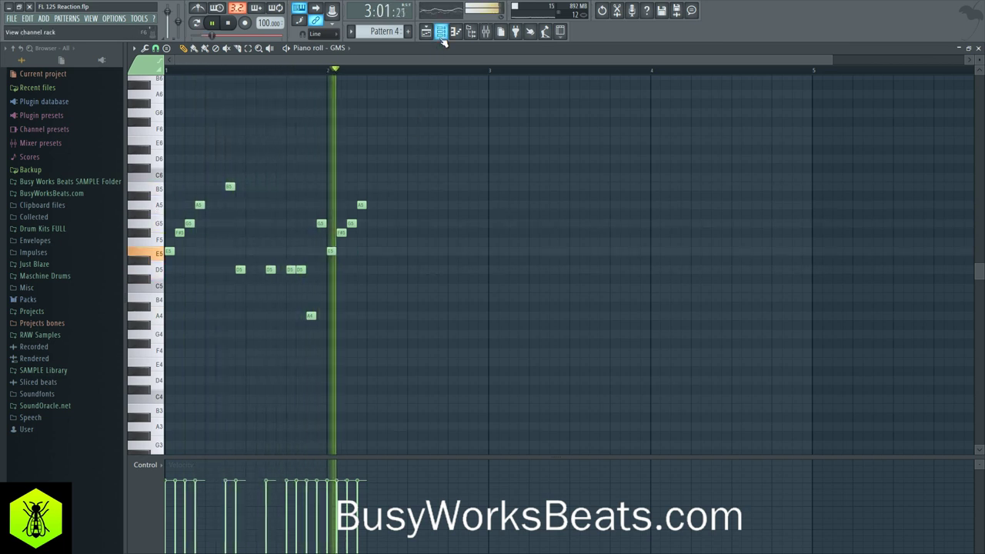
- Place one-step B5, D6 and C6 notes on steps 7, 9 and 11 of bar 2 and play them
key("space")
left_click(389, 188)
left_click_drag(408, 168, 411, 158)
left_click(427, 177)
key("space")
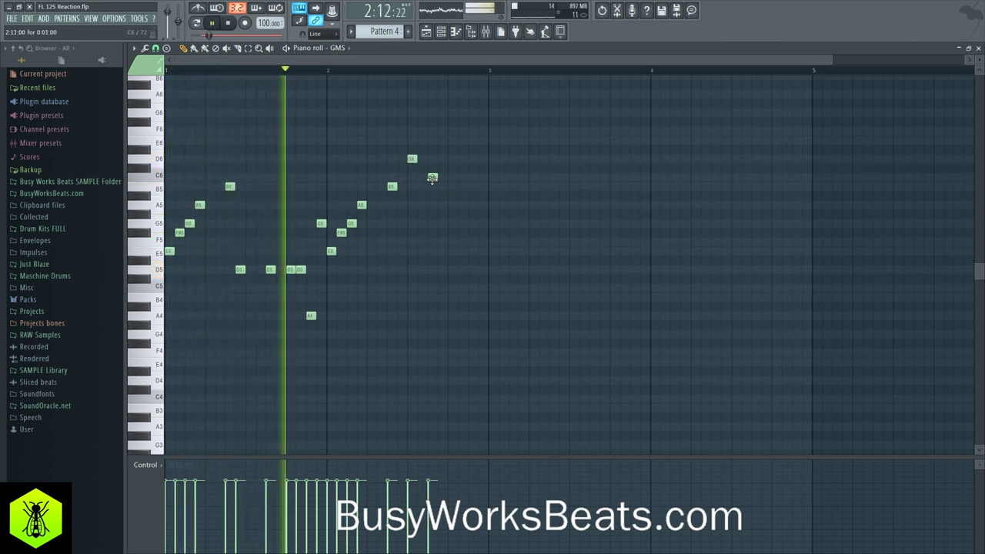
- Move the D6 note to step 8 and the C6 note to step 12 of bar 2, and play the result
left_click_drag(433, 179, 403, 158)
key("space")
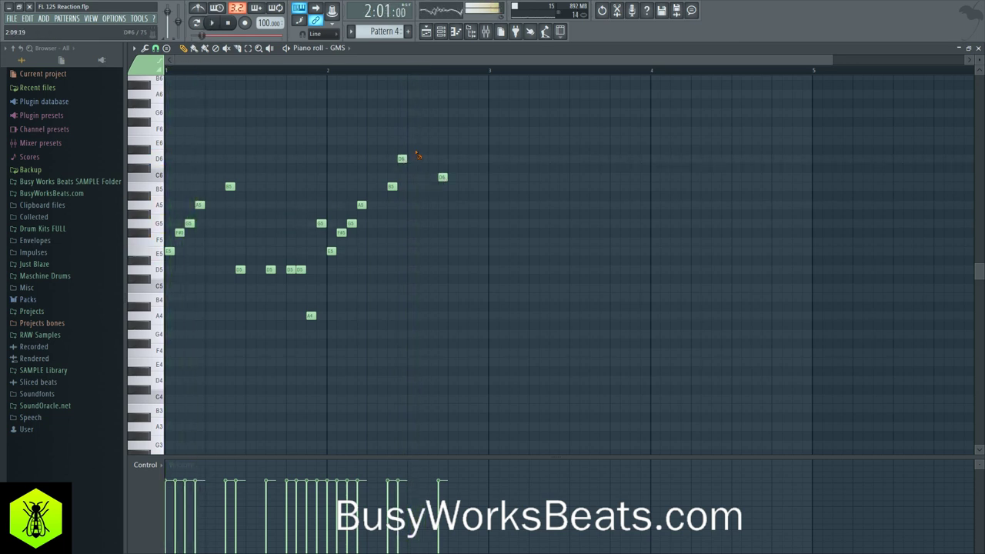
key("space")
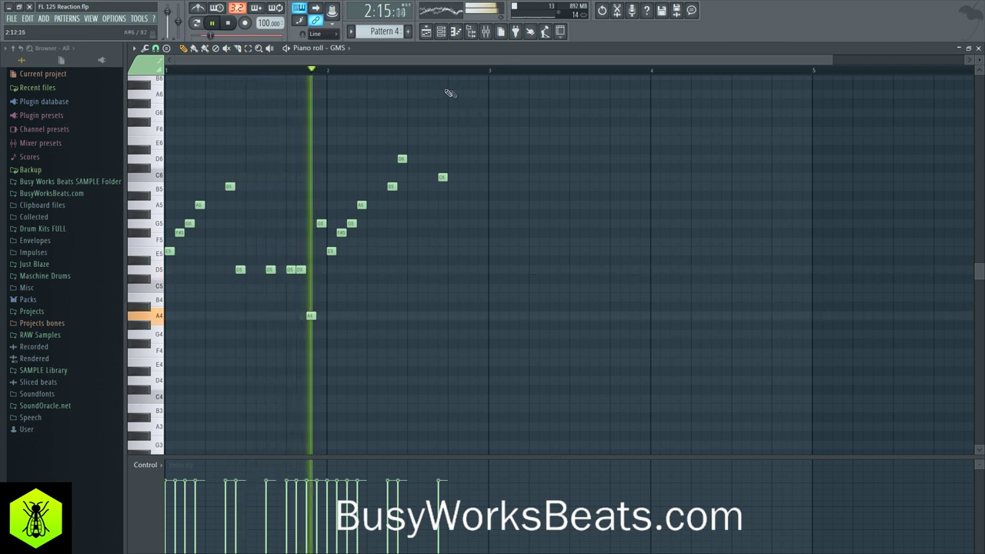
- Replace the C6 note with a one-step A5 note on step 11 of bar 2, and play from step 5 of that bar
key("space")
left_click_drag(432, 193, 427, 213)
key("space")
right_click(443, 178)
left_click(368, 70)
key("space")
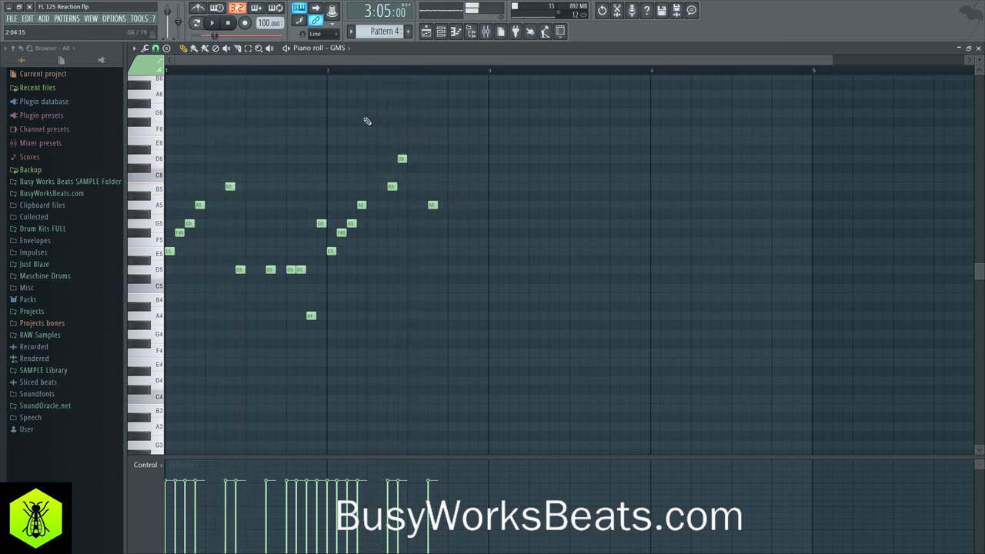
- Enable the mini piano roll preview and use it to zoom and move along the GMS notes
left_click(135, 49)
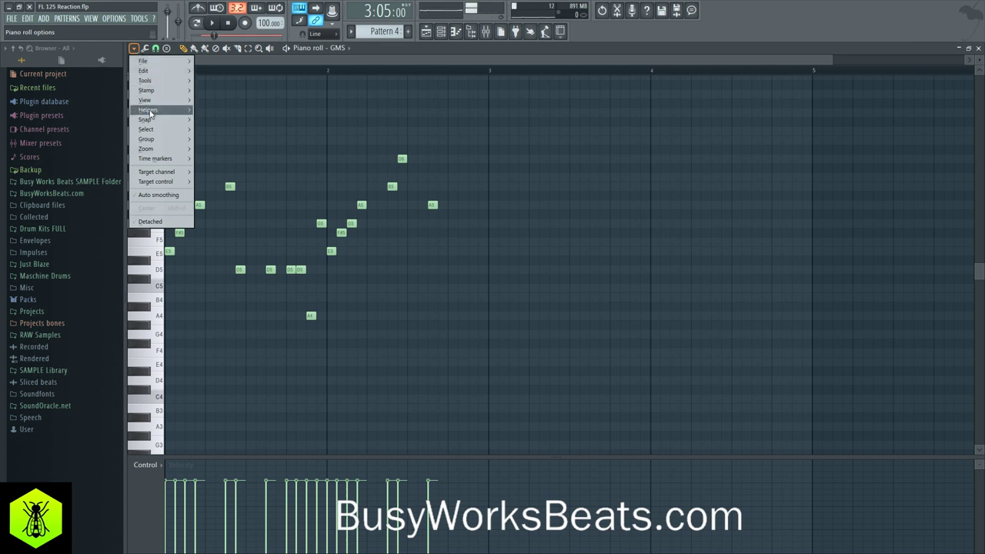
mouse_move(147, 101)
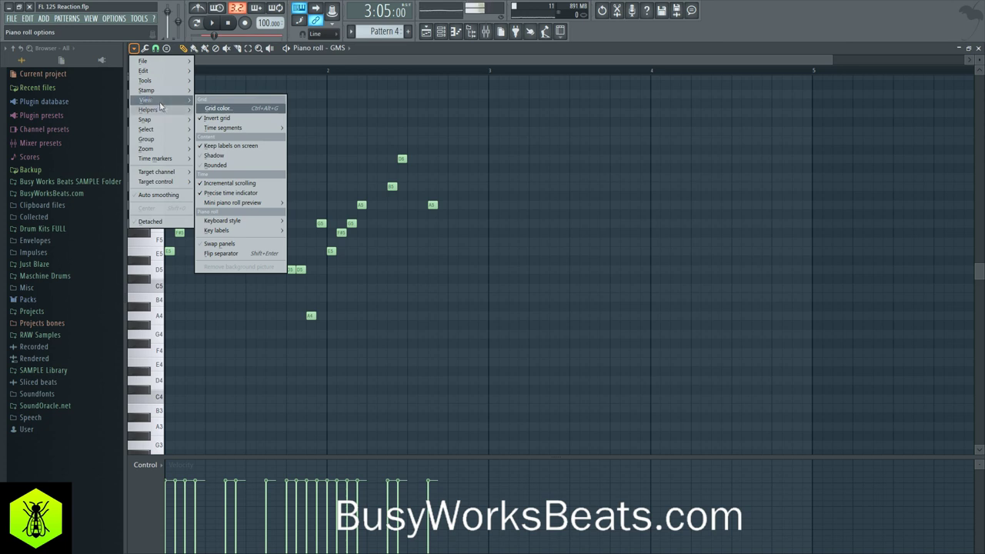
mouse_move(262, 203)
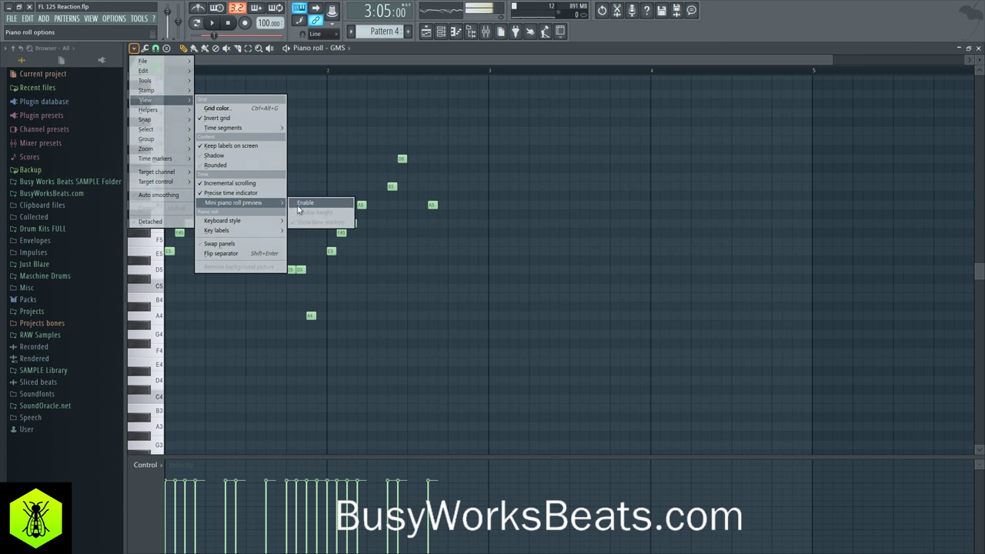
left_click(301, 203)
left_click_drag(352, 62, 270, 79)
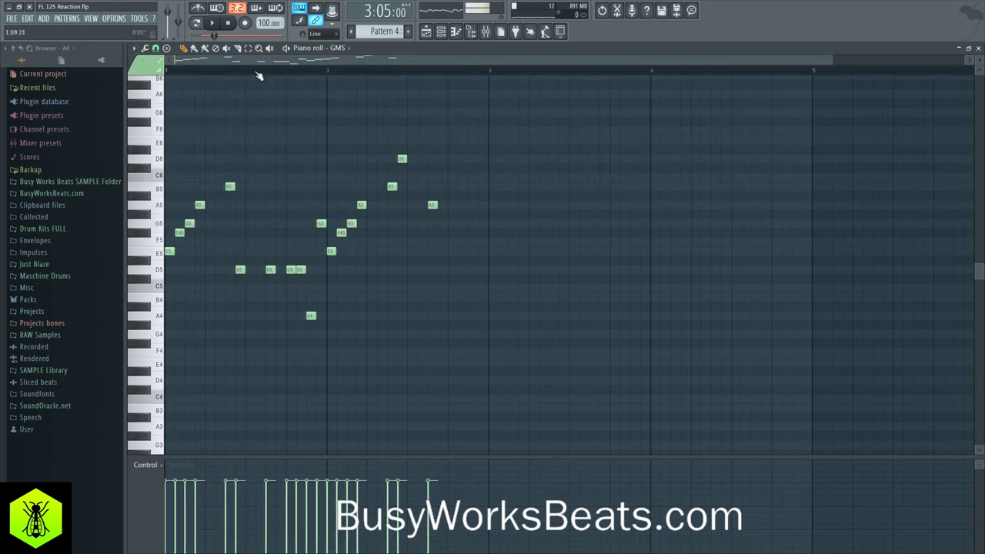
scroll(255, 69, "up", 7)
scroll(254, 70, "up", 4)
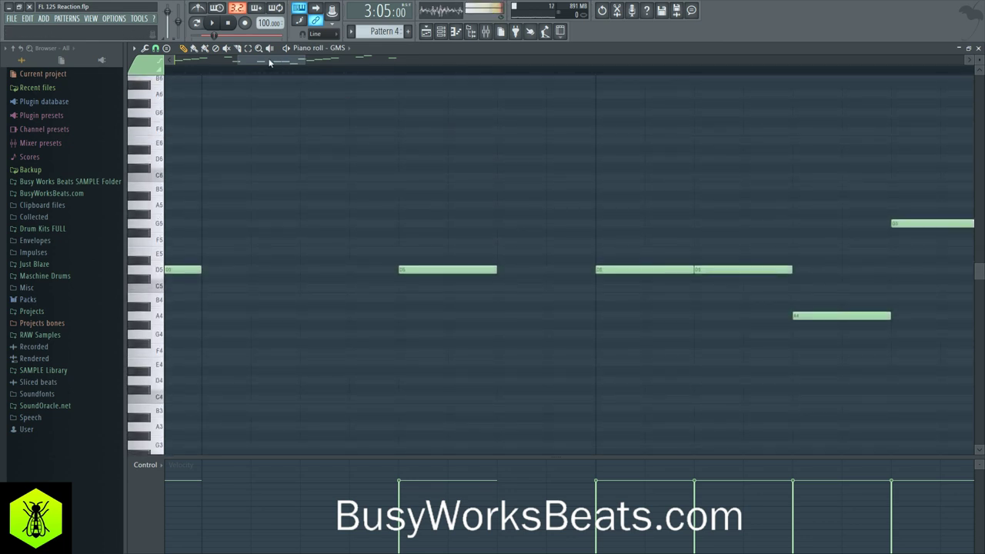
mouse_move(292, 59)
left_mouse_down()
mouse_move(249, 63)
mouse_move(312, 60)
mouse_move(243, 63)
mouse_move(299, 61)
left_mouse_up()
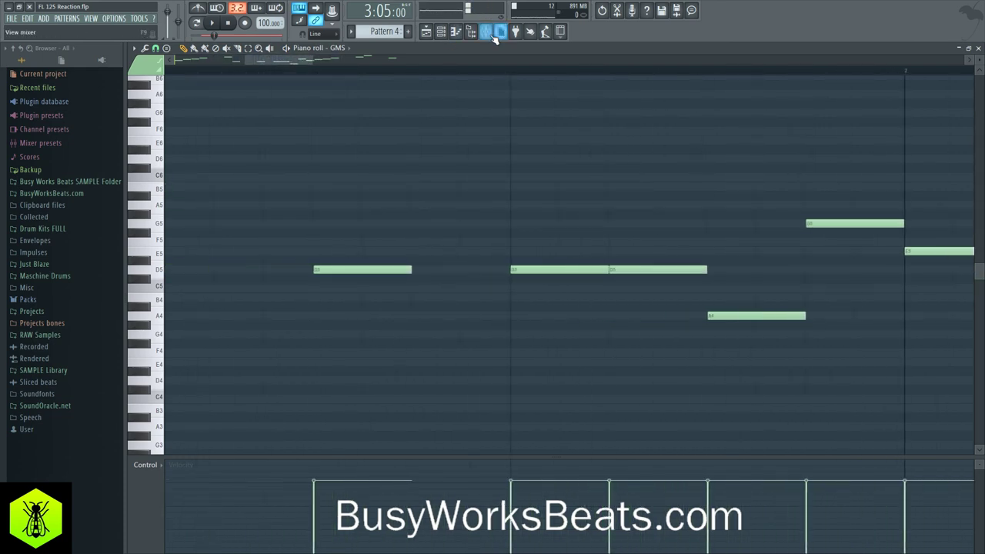
- Close the piano roll, bring the playlist to the front and enable its mini playlist preview
left_click(474, 34)
left_click(978, 49)
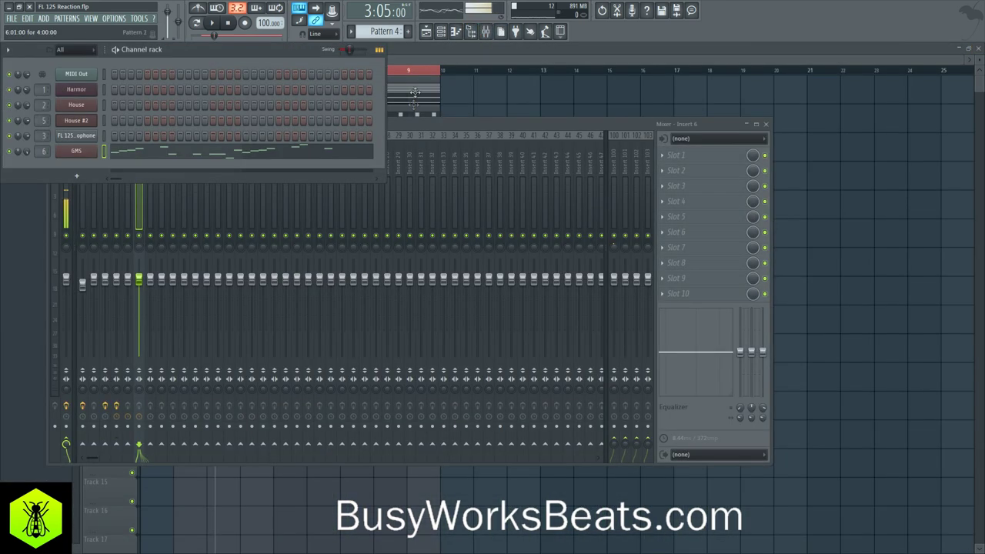
left_click(415, 92)
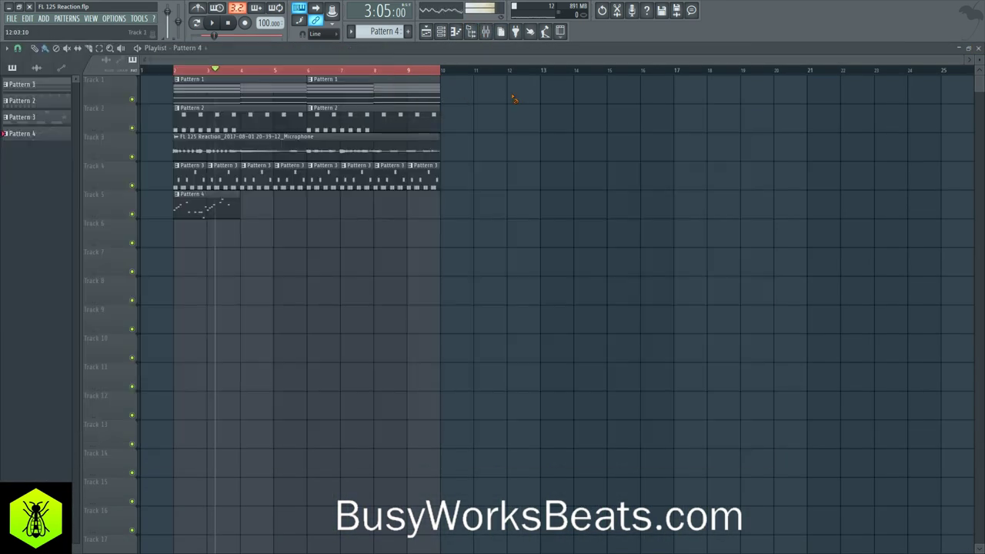
left_click(13, 49)
mouse_move(26, 82)
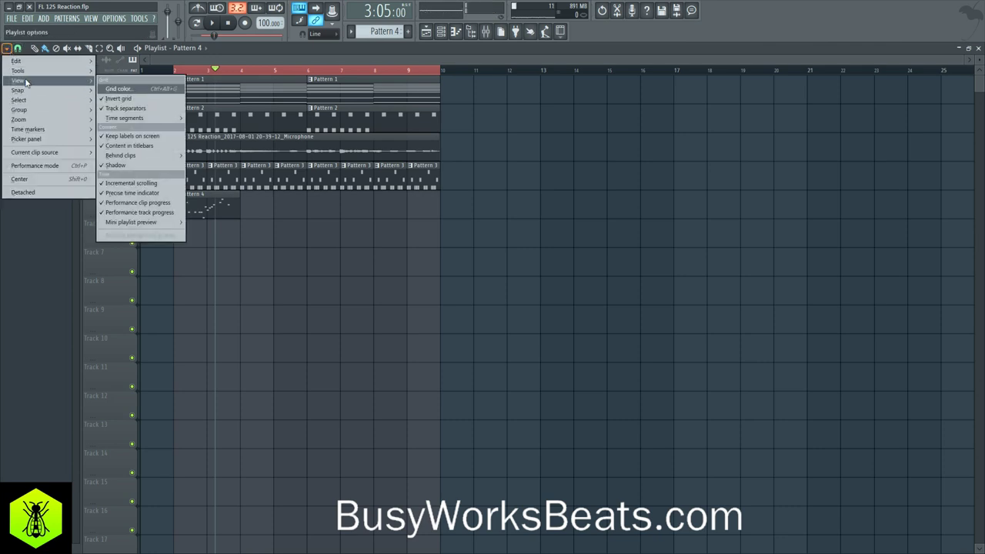
mouse_move(158, 157)
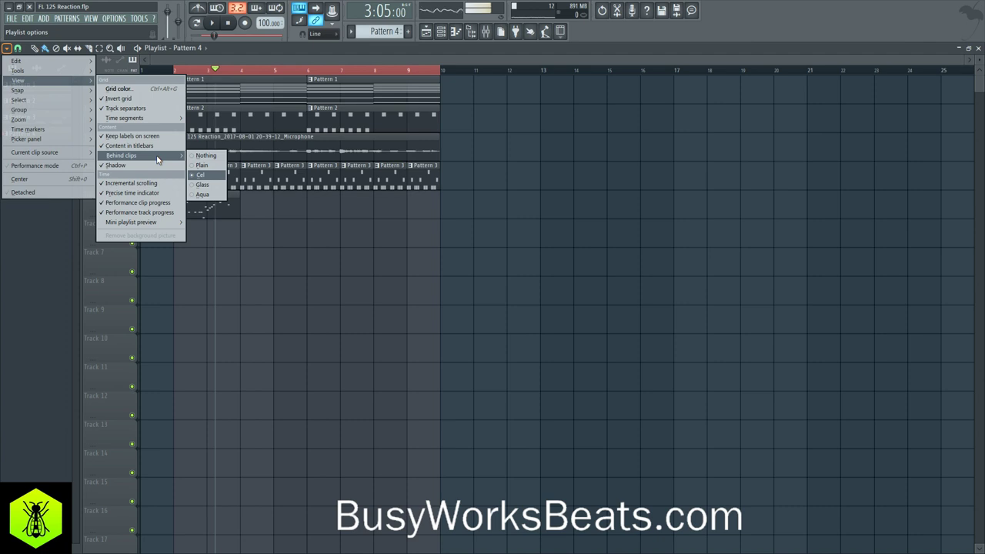
mouse_move(161, 222)
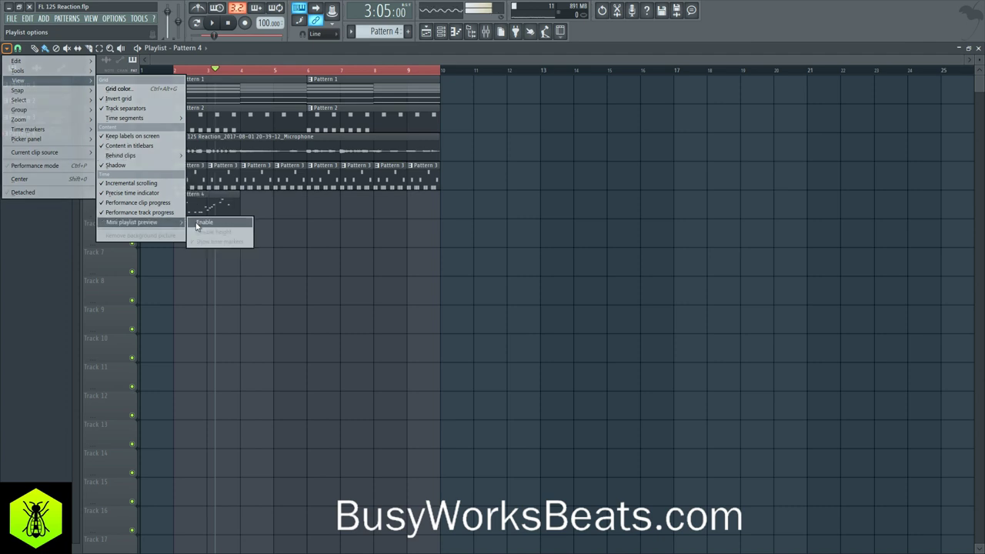
left_click(195, 222)
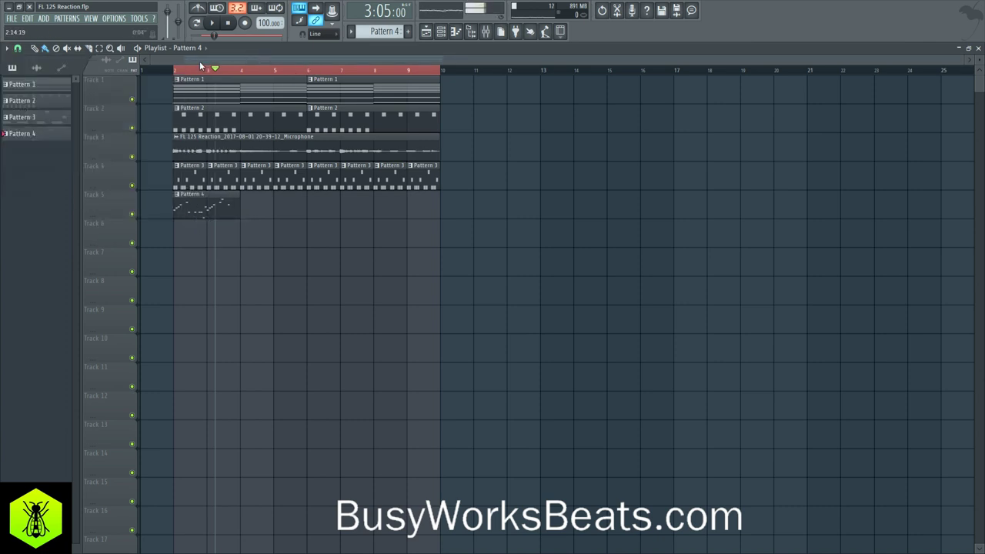
scroll(168, 61, "down", 5)
scroll(178, 71, "up", 5)
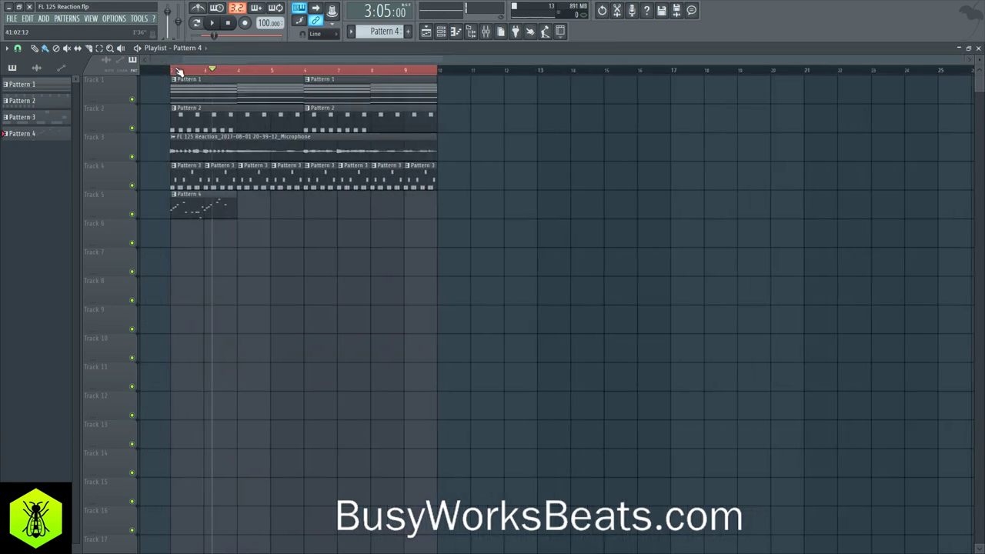
- Select all the clips on Tracks 1 to 5 in the playlist
right_click(105, 87)
left_click(100, 85)
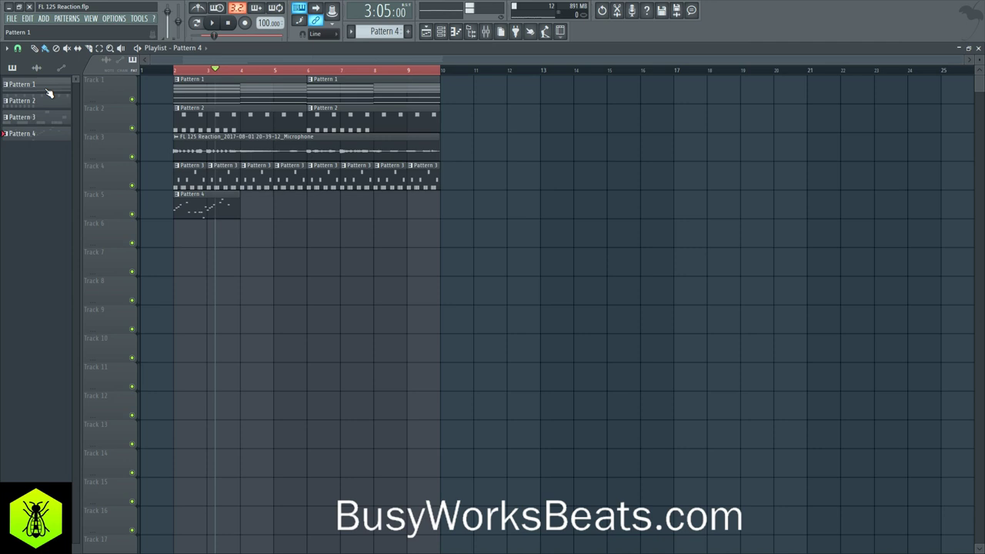
right_click(111, 93)
left_click(105, 90)
left_click_drag(101, 90, 121, 216)
right_click(107, 93)
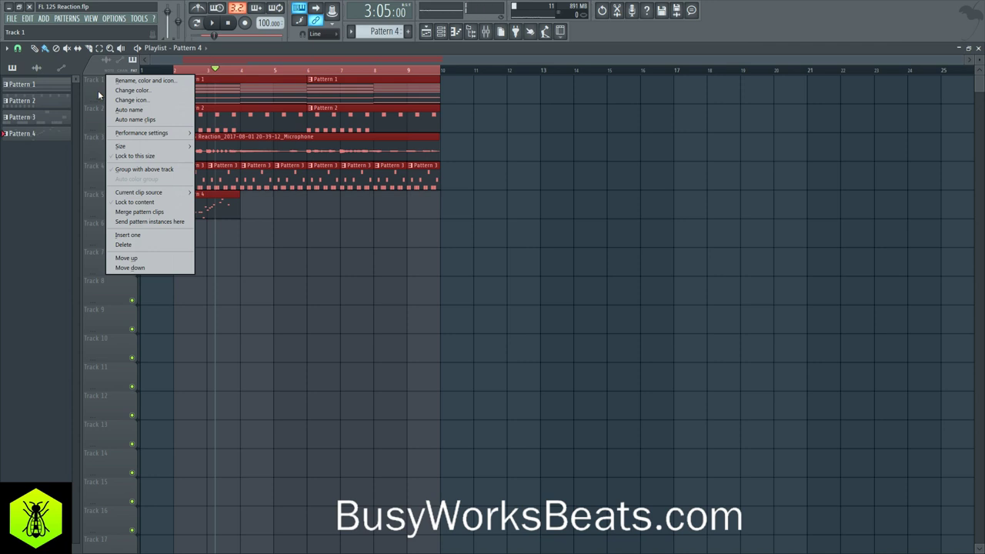
left_click(132, 90)
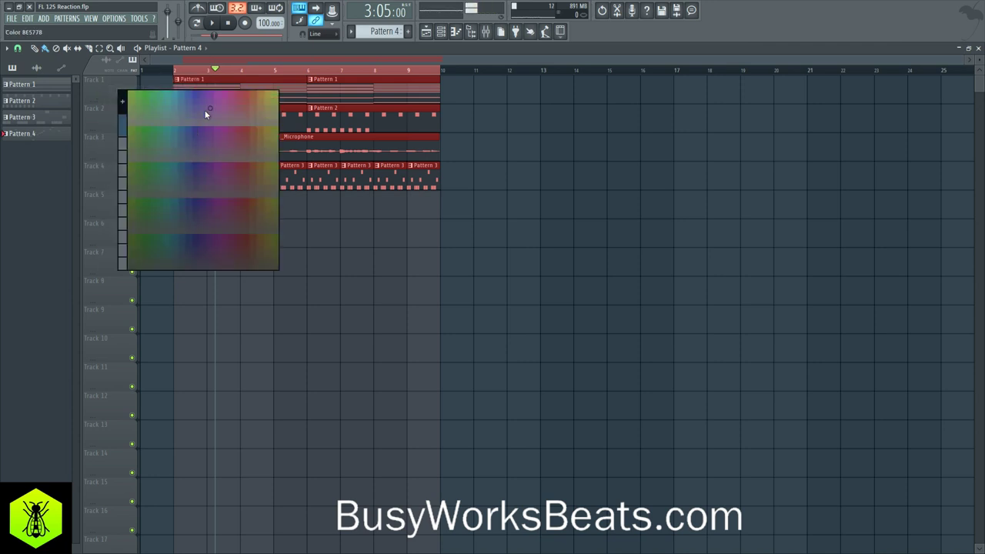
left_click(111, 85)
- Select Patterns 1 to 4 in the picker and set their first gradient color to pink (red 233, green 63, blue 143)
left_click(53, 89)
left_click(43, 137, "shift")
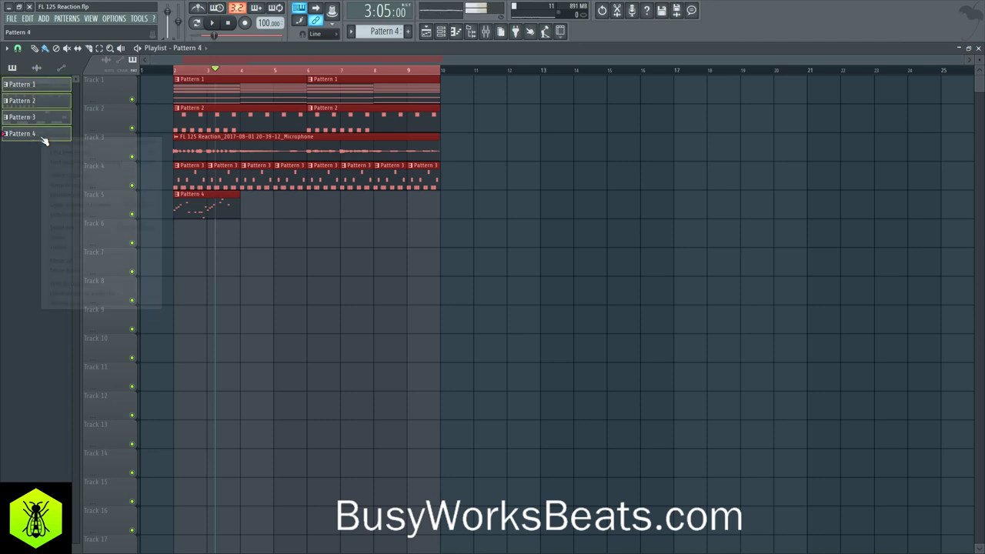
right_click(42, 138)
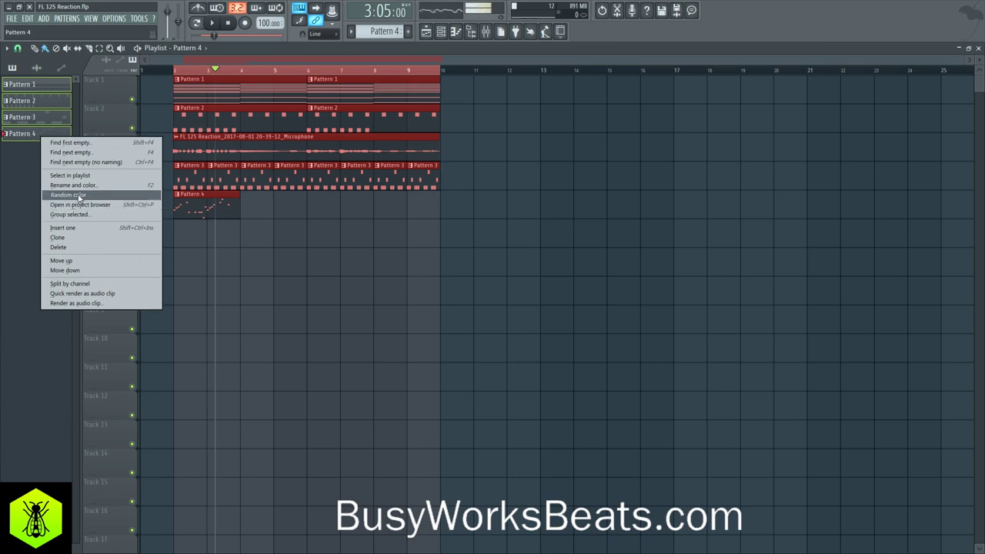
left_click(98, 186)
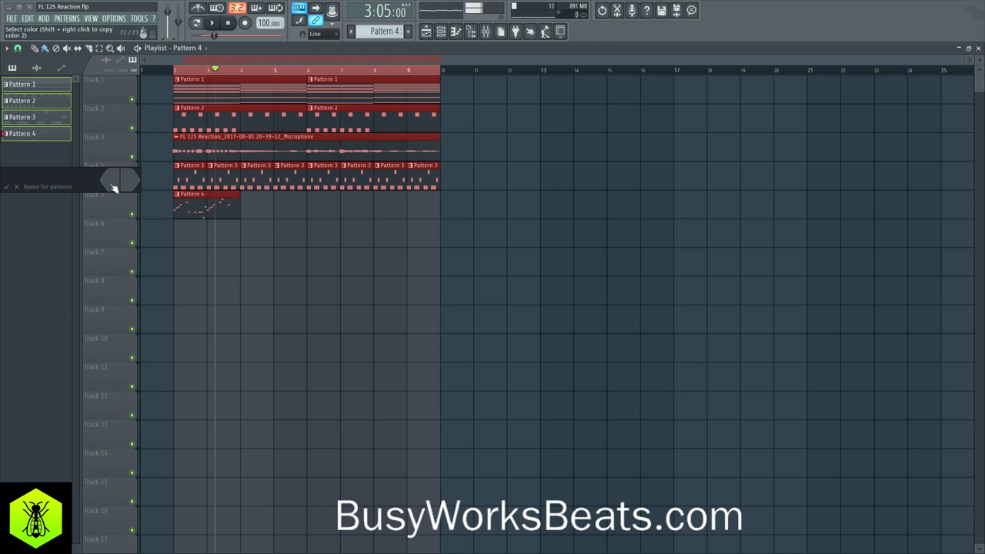
left_click(114, 189)
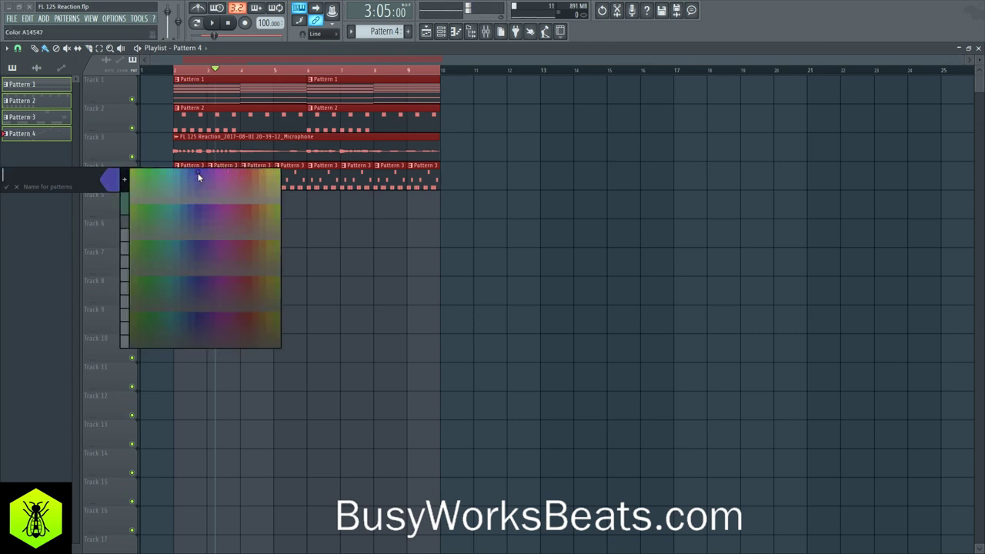
left_click(126, 183)
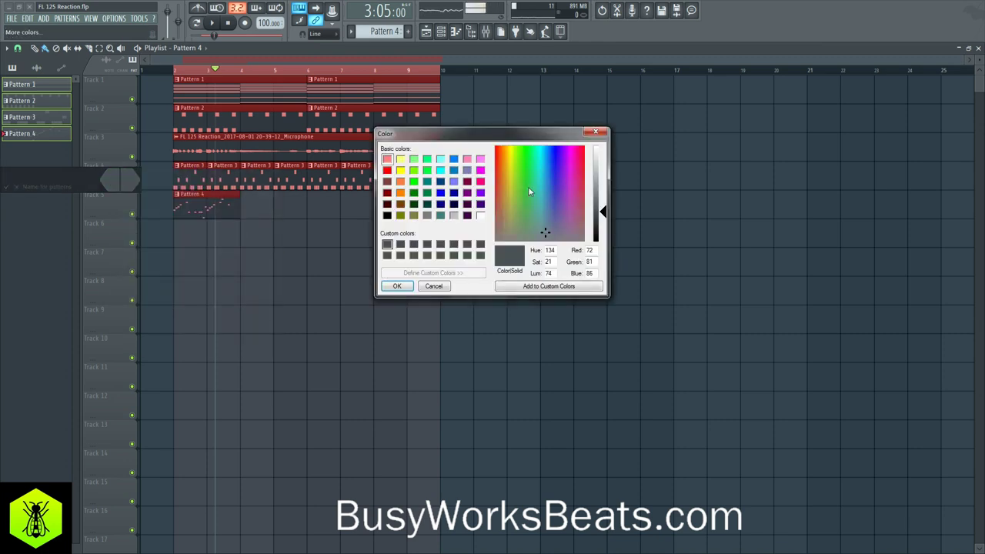
left_click(576, 165)
left_click(598, 188)
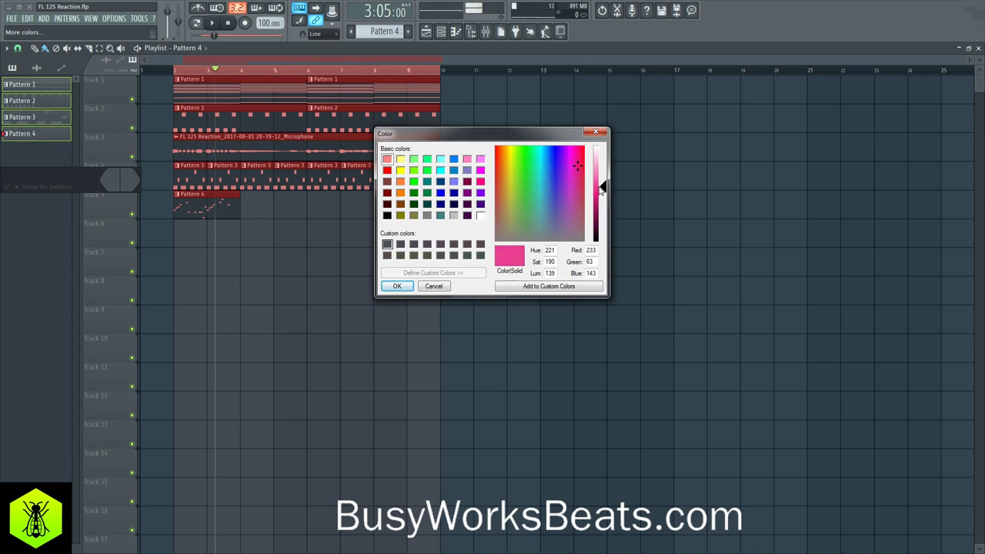
left_click(408, 286)
- Set the second gradient color to orange (red 238, green 103, blue 57) and apply the gradient to the selected patterns
left_click(122, 182)
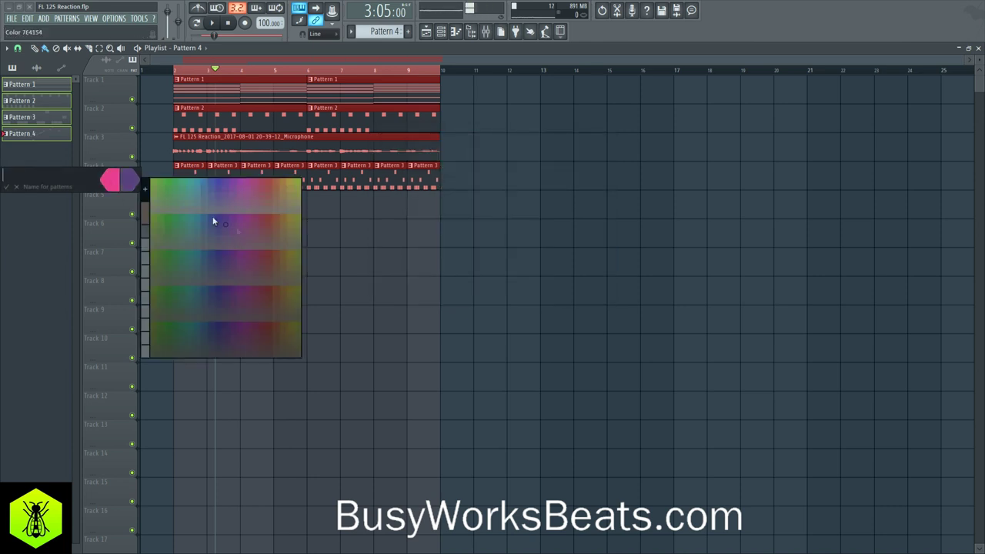
left_click(128, 183)
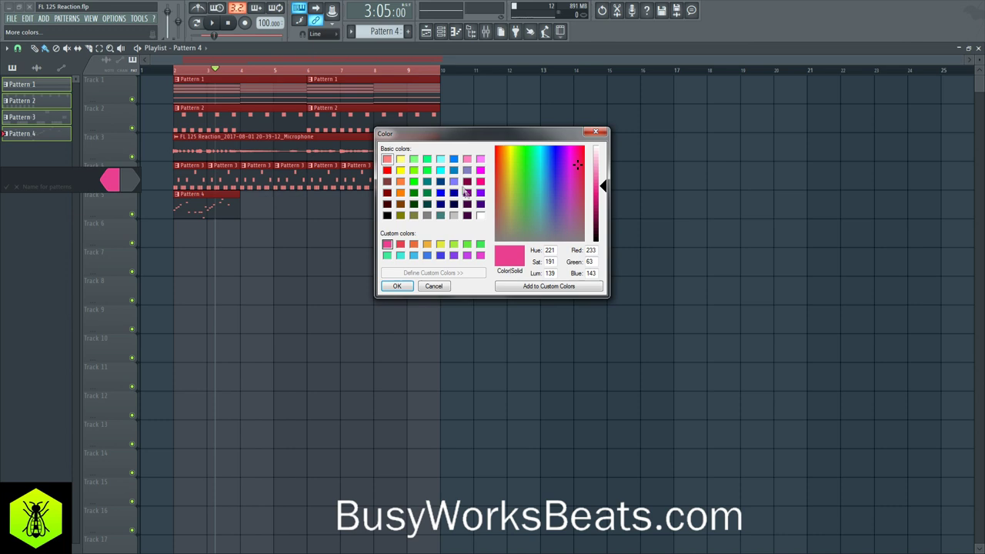
left_click(500, 160)
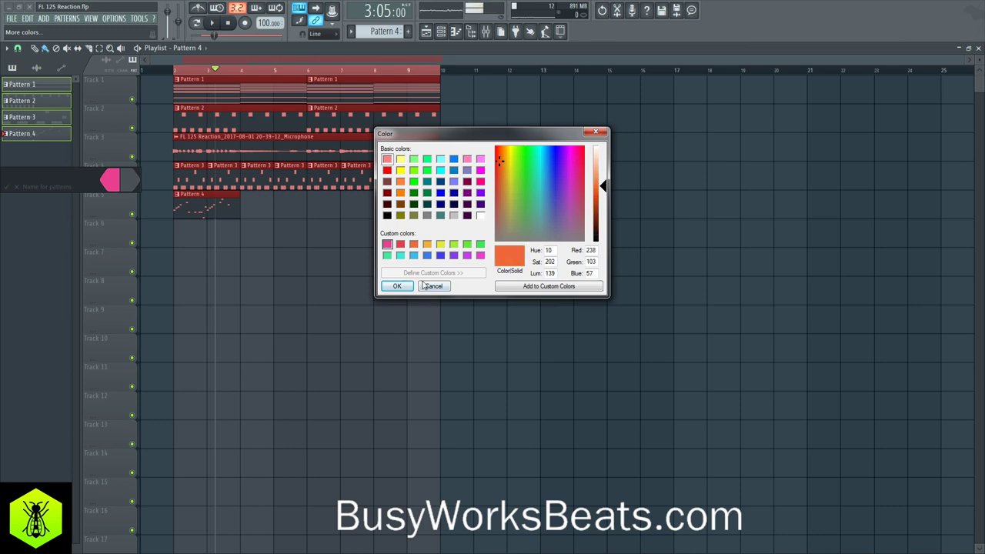
left_click_drag(513, 167, 499, 162)
left_click(396, 286)
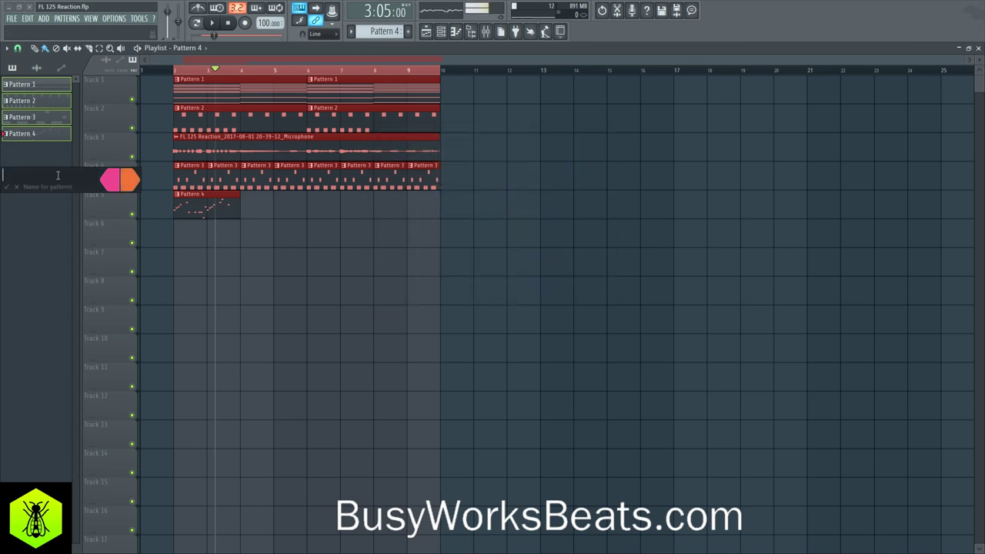
key("Return")
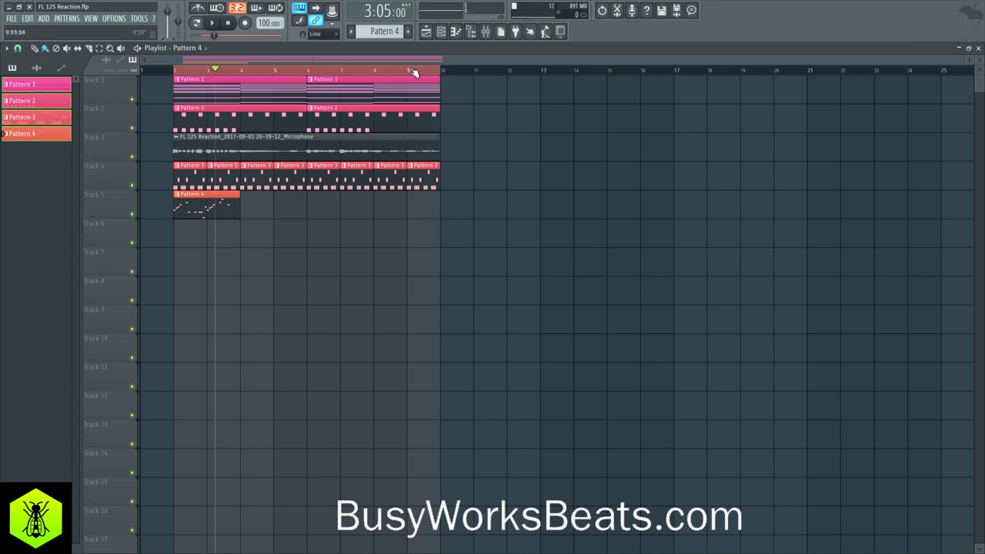
- Zoom in on the playlist and use the mini playlist preview to move along the arrangement and back to the clips
scroll(506, 147, "down", 2)
scroll(492, 141, "up", 2)
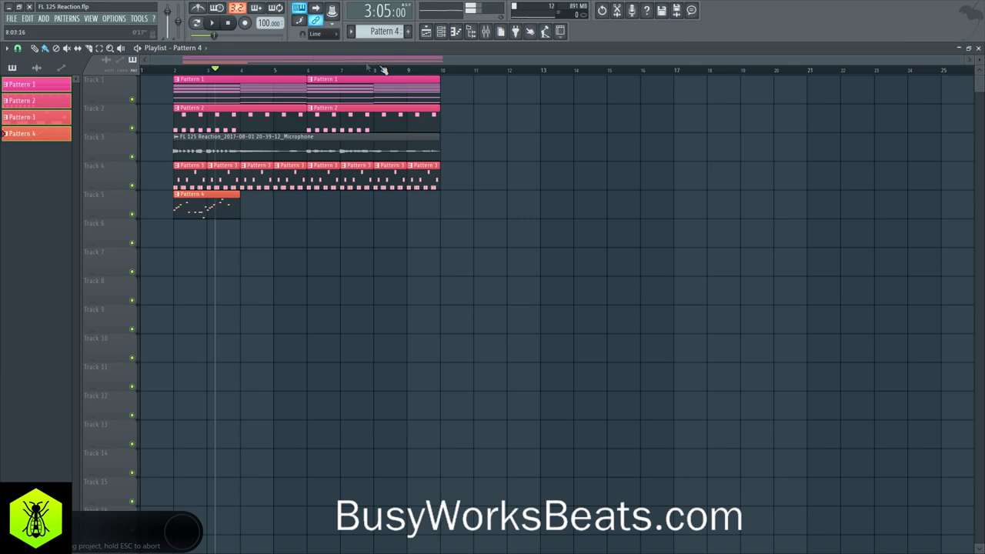
scroll(478, 74, "up", 5)
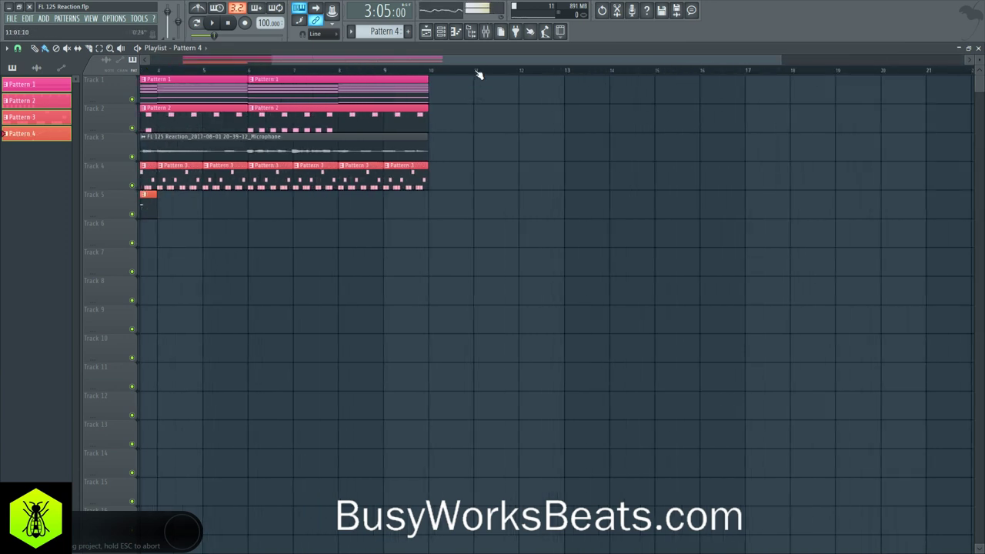
scroll(366, 72, "up", 2)
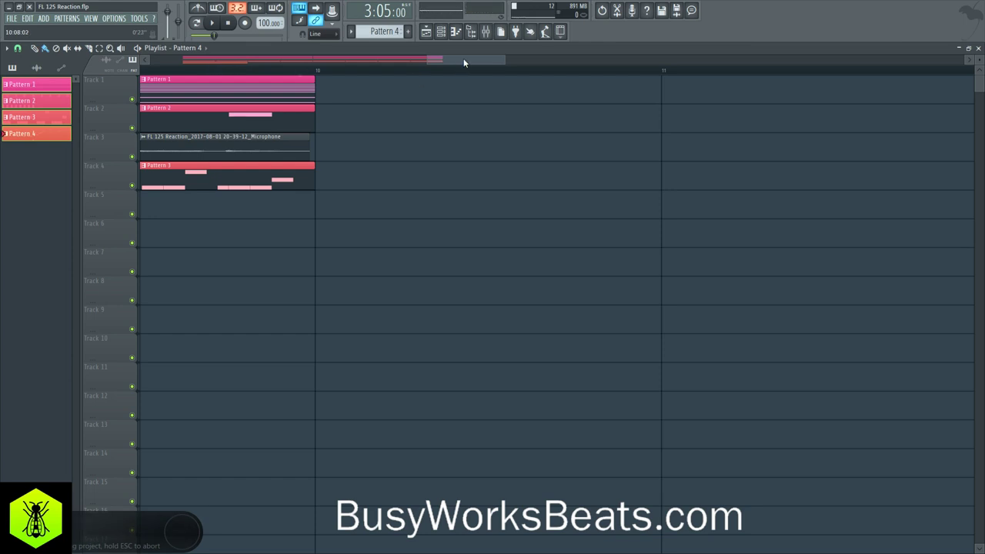
left_click_drag(464, 60, 809, 46)
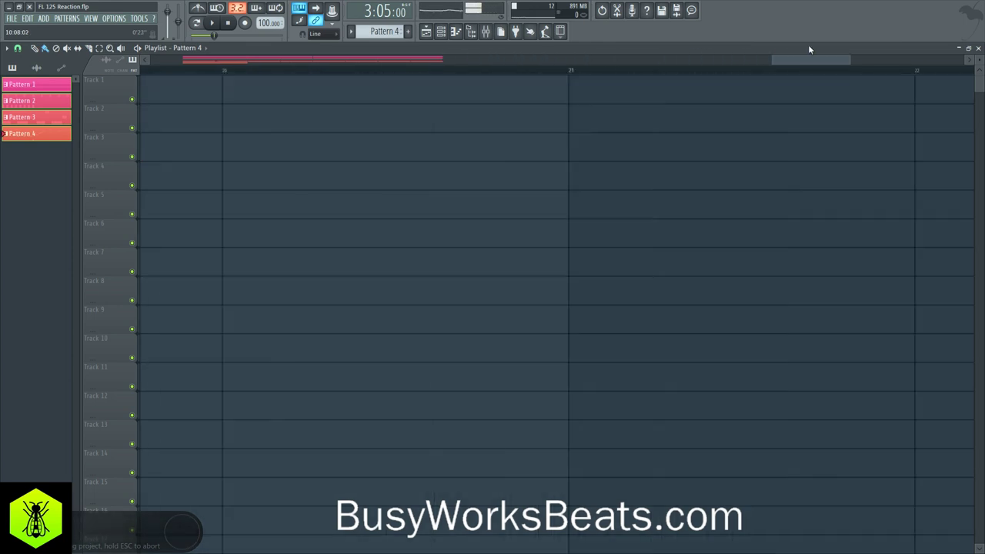
left_click(224, 65)
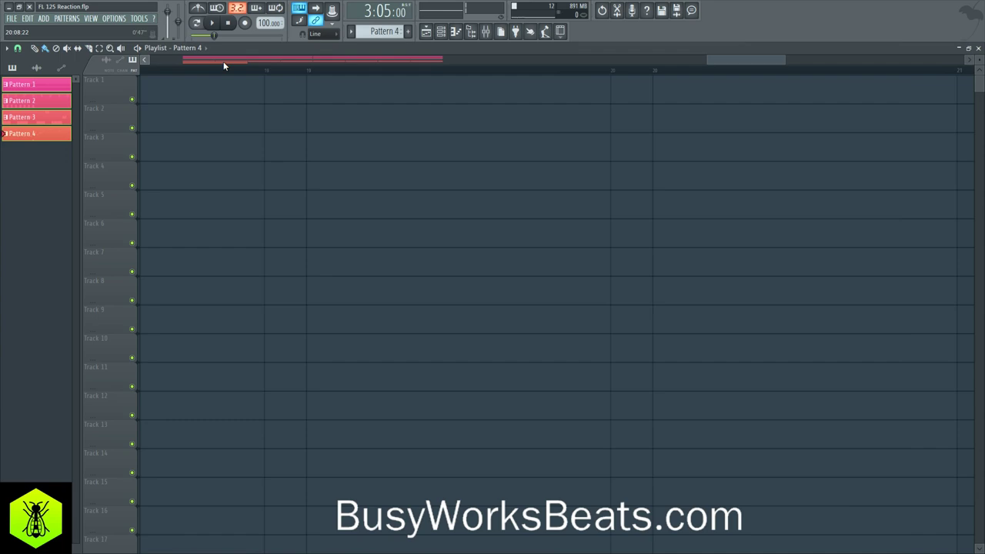
scroll(228, 74, "down", 5)
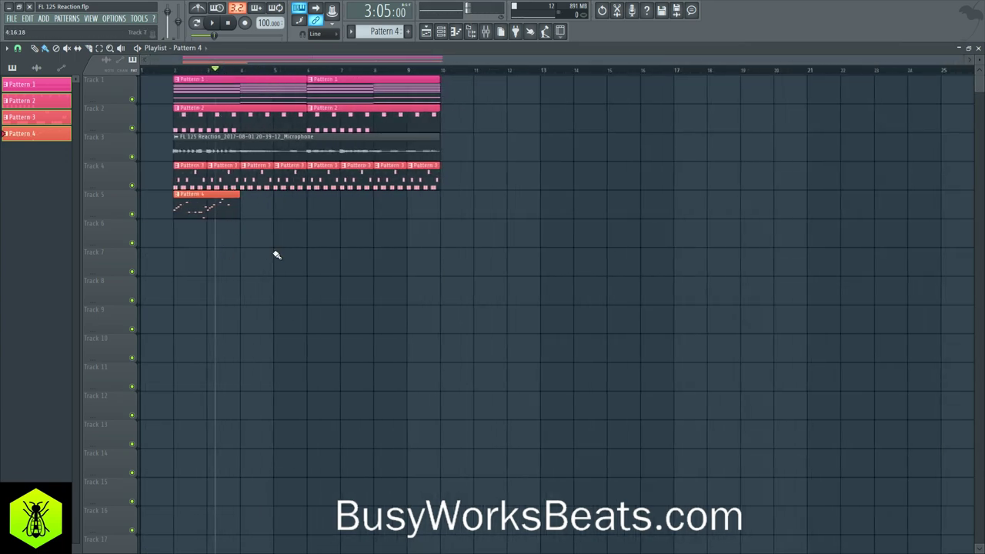
- Save the project, and play the GMS notes in the piano roll with the song position at bar 2
key("ctrl+s")
left_click(175, 70)
left_click(443, 33)
left_click(342, 157)
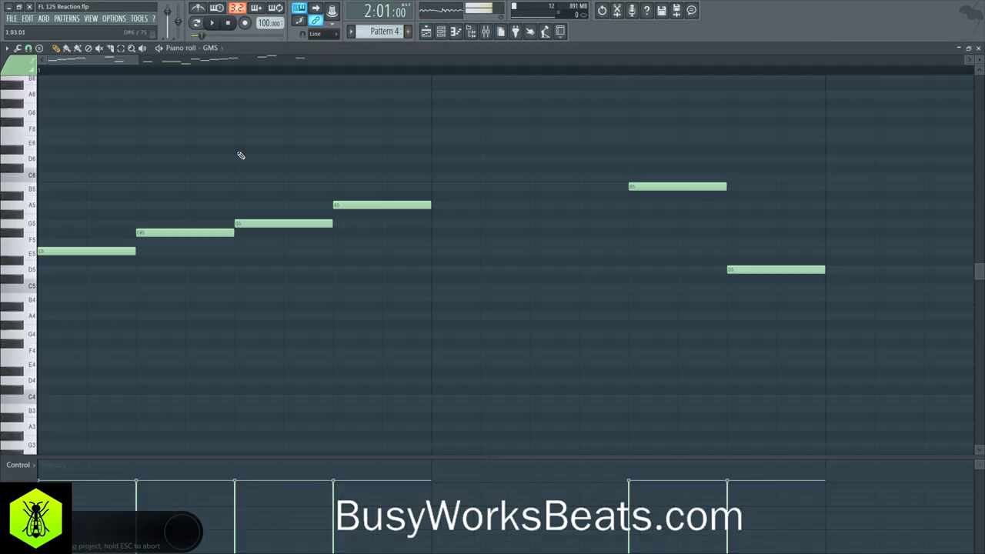
scroll(225, 79, "down", 4)
scroll(225, 78, "down", 2)
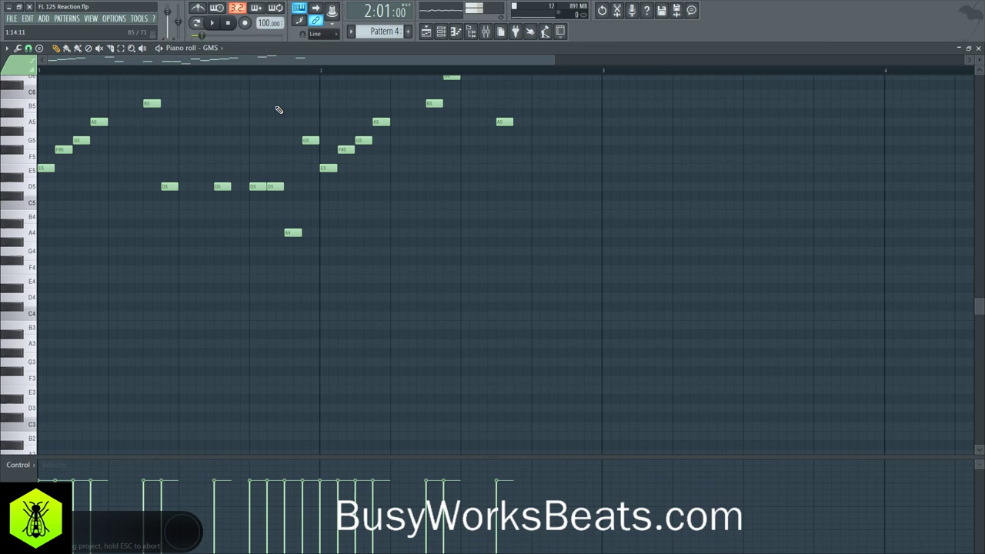
scroll(277, 115, "up", 3)
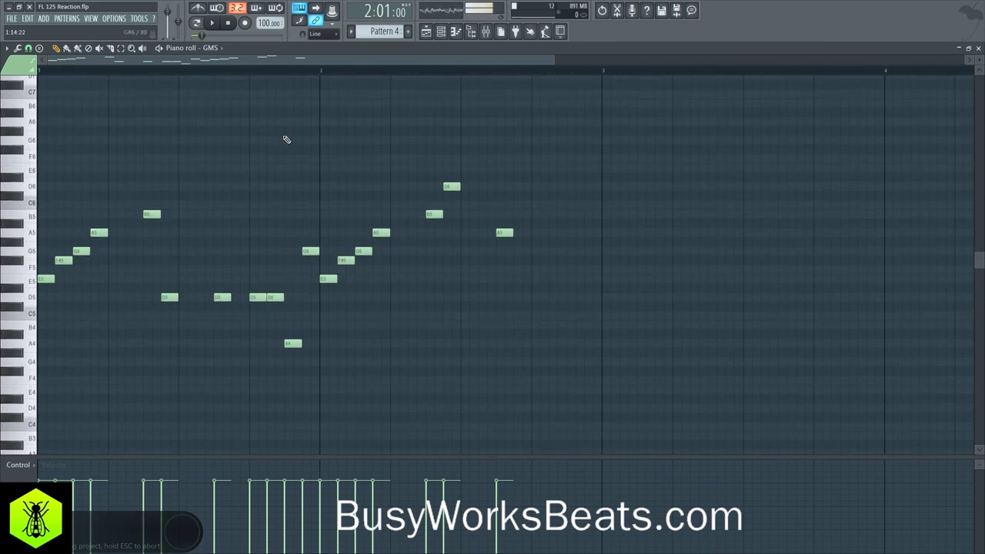
key("space")
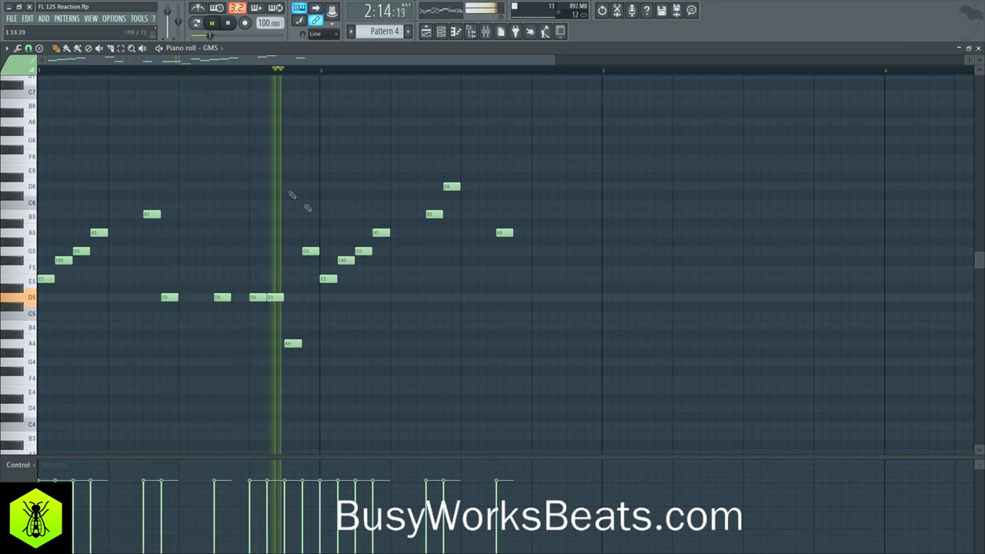
key("space")
- Add one-step A5 notes on steps 13, 14 and 15 of bar 2 and a B5 note on step 16
left_click(537, 233)
left_click(554, 234)
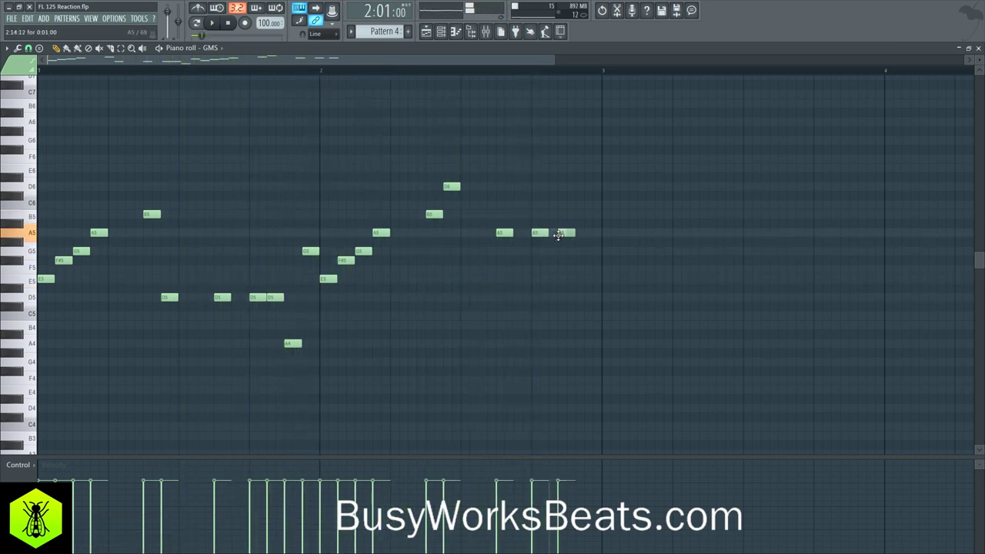
left_click(571, 233)
left_click(589, 215)
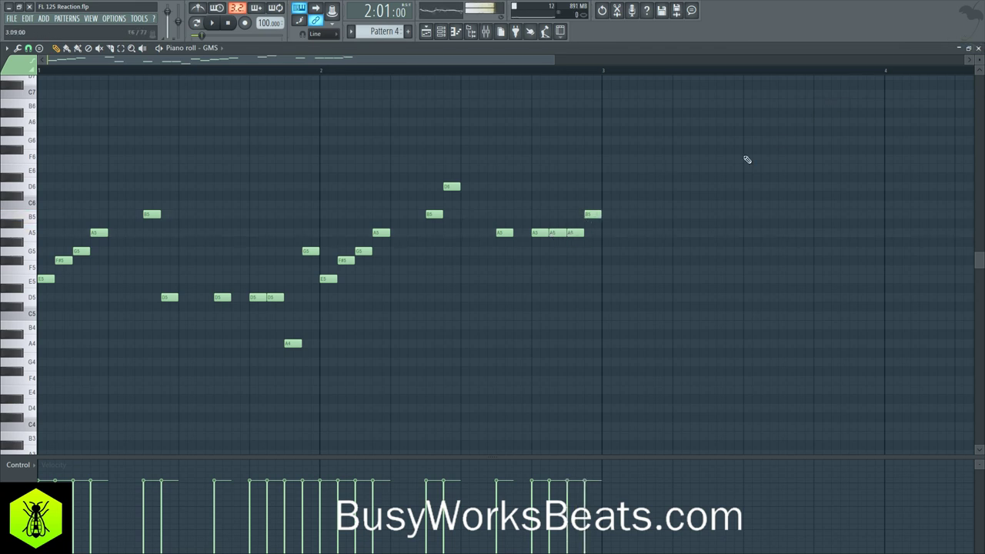
- Transpose all the GMS notes down one octave, and close the piano roll with the beat playing
key("ctrl+Down")
key("space")
left_click(978, 48)
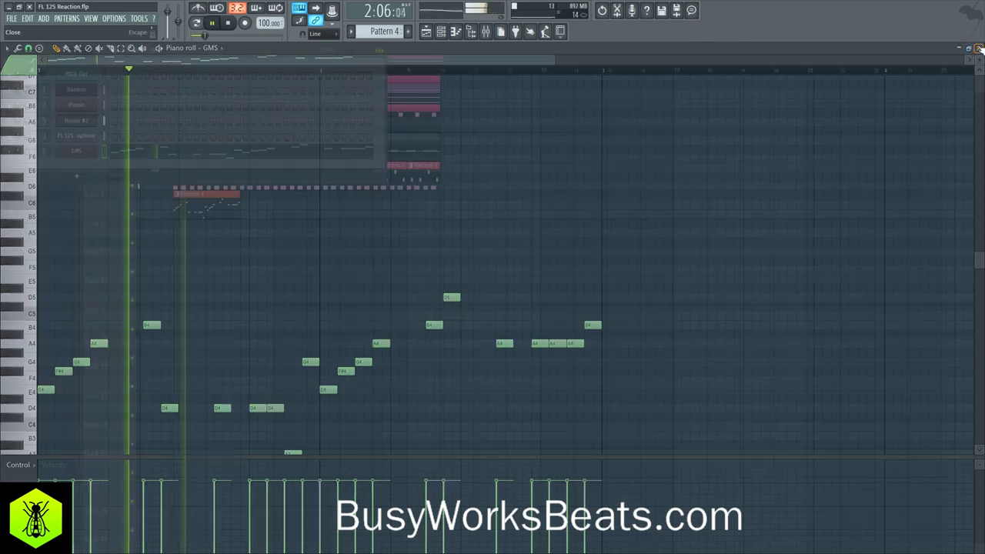
- Open the GMS synth from the channel rack, switch it to the next program in the Basses bank and audition it
left_click(486, 32)
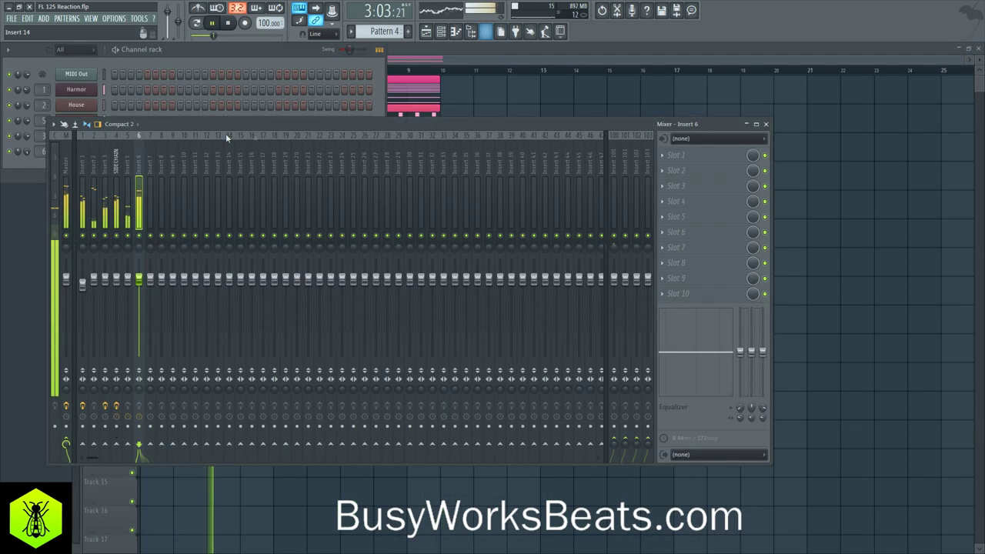
left_click(190, 64)
left_click(76, 151)
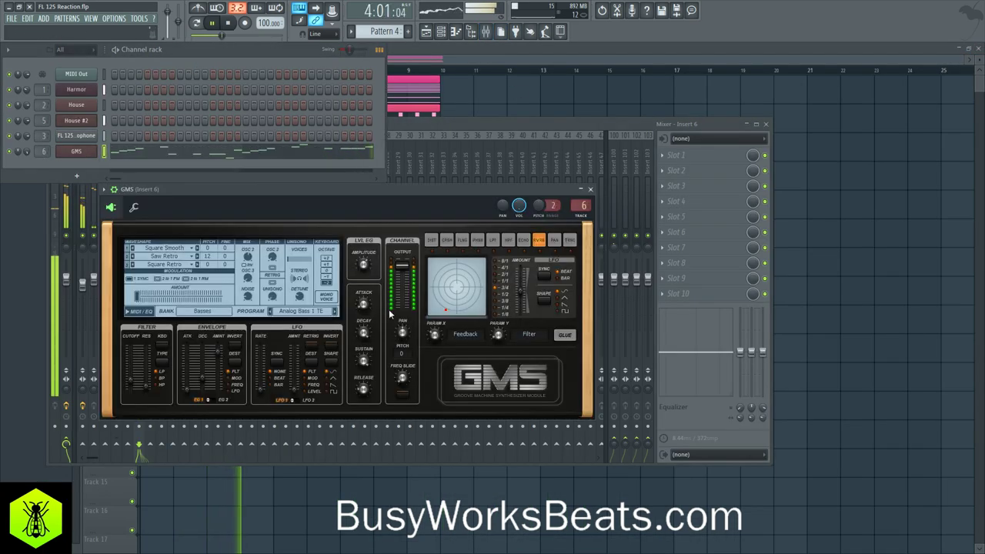
key("space")
left_click(335, 311)
key("space")
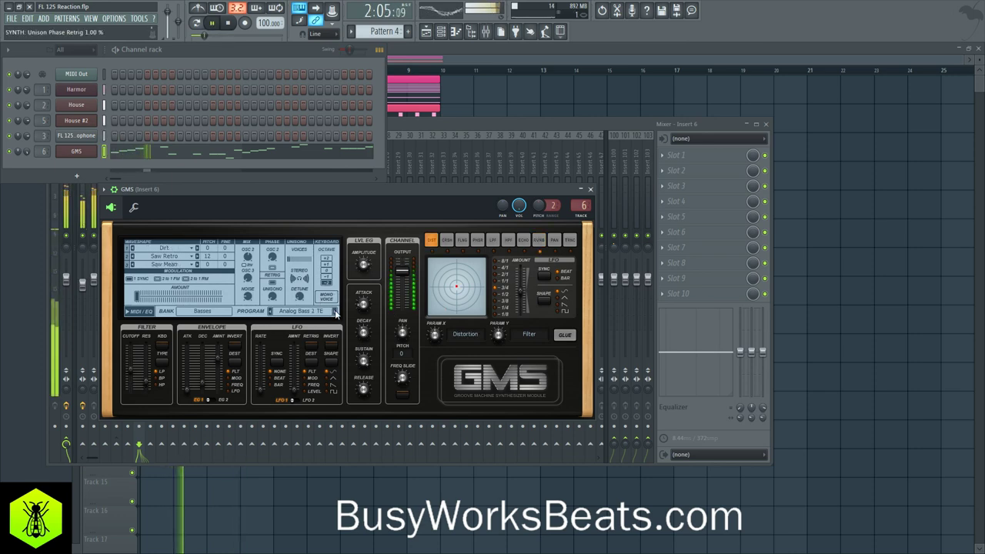
key("space")
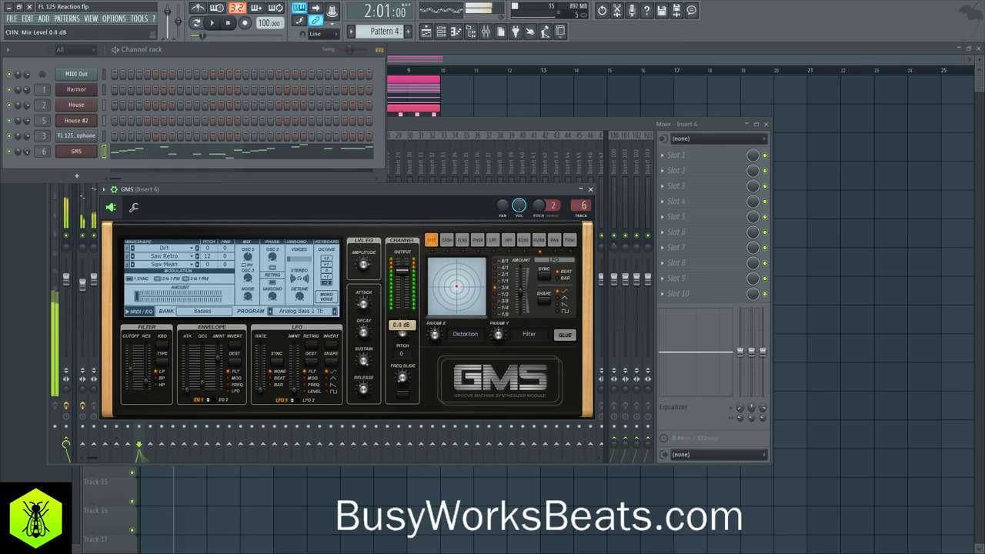
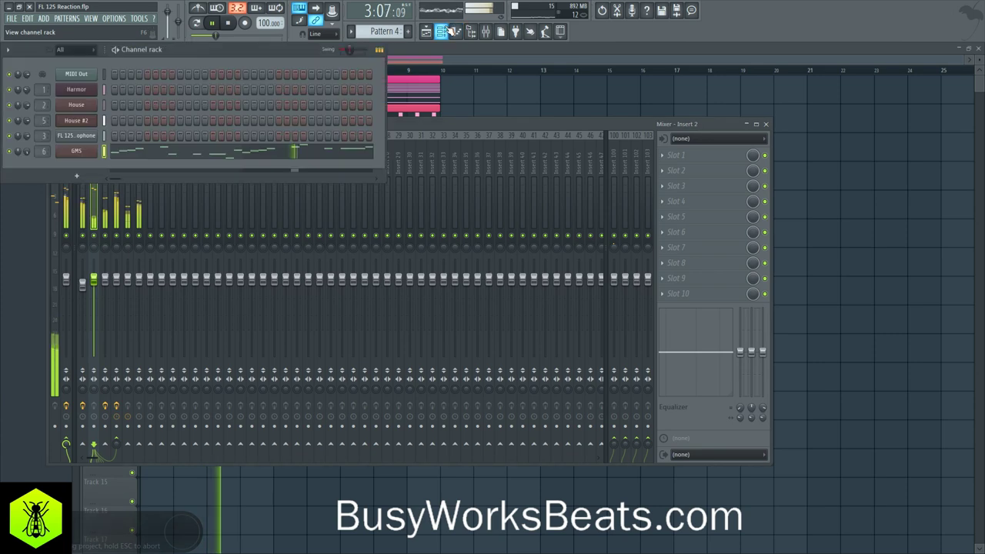
- Bring the playlist to the front, inspect Insert 6 in the mixer and close the mixer
left_click(483, 92)
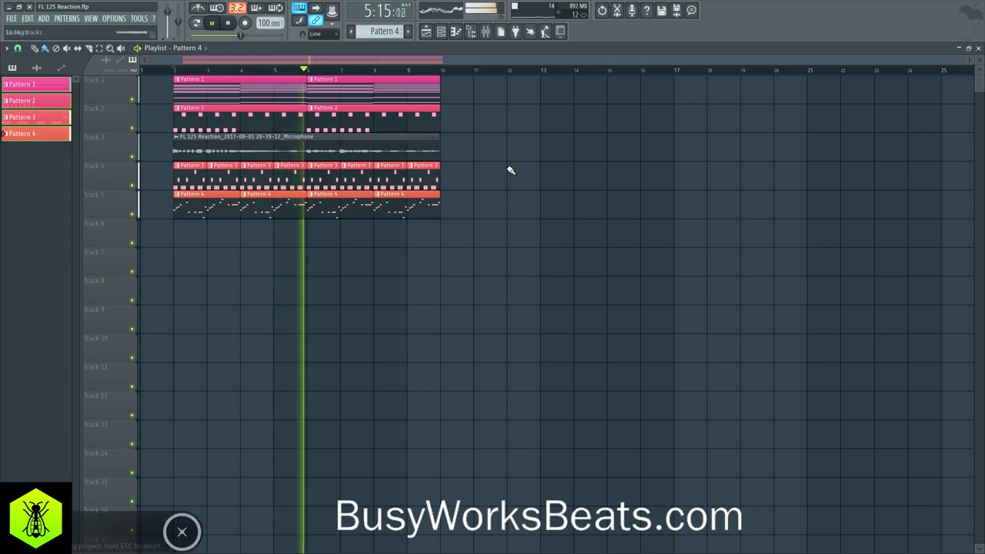
left_click(486, 31)
left_click(143, 162)
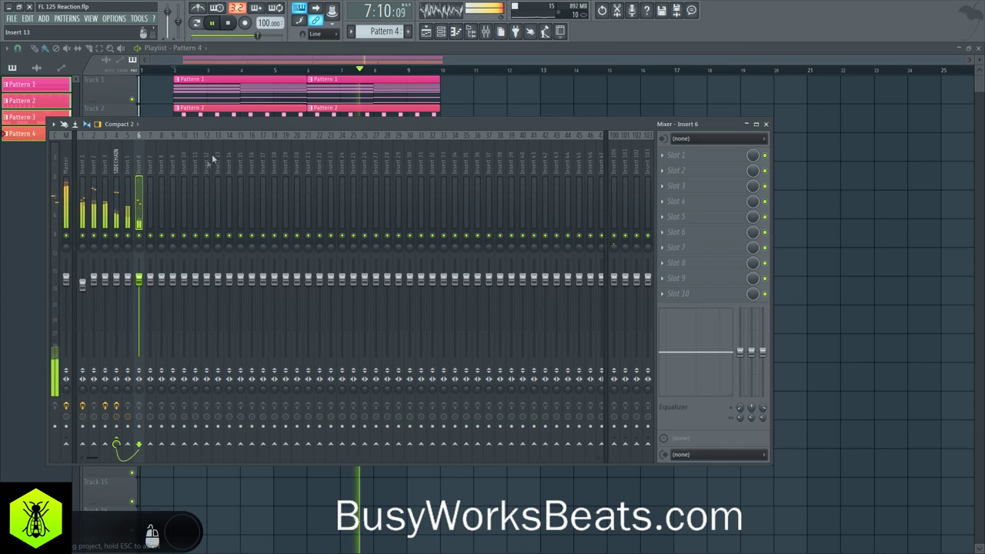
key("F9")
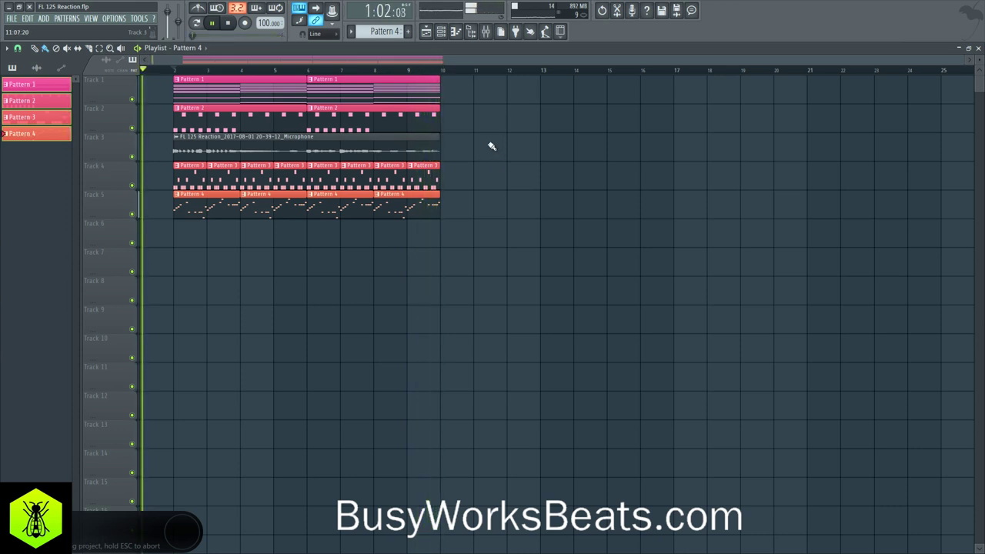
- Select and deselect all the clips on Tracks 1 to 5, and move along the playlist with its mini preview
left_click_drag(513, 231, 187, 36)
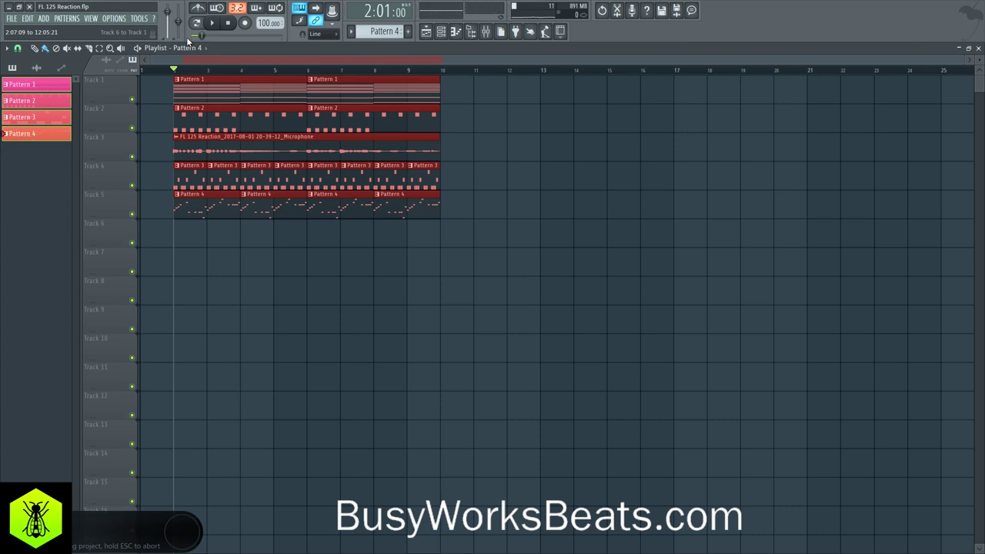
left_click(537, 234)
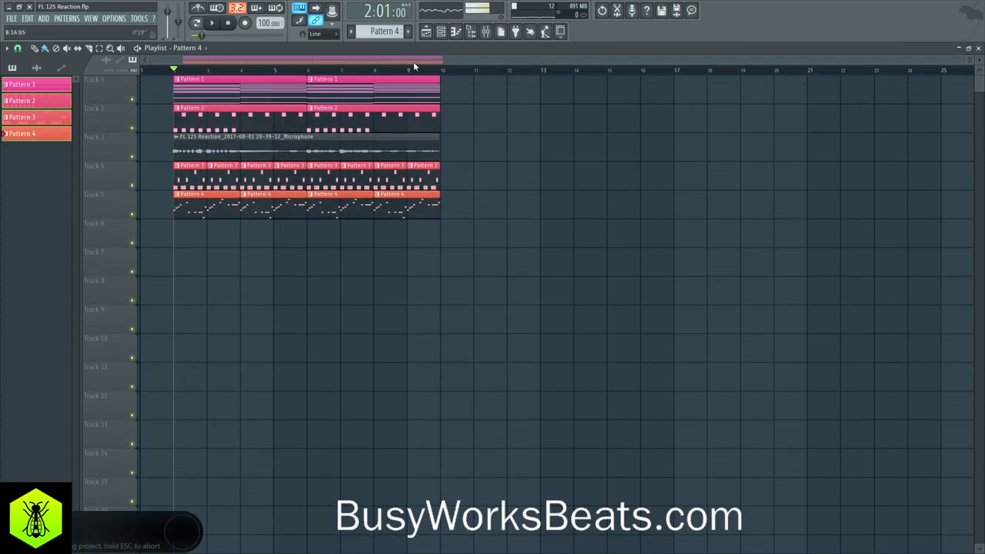
left_click_drag(415, 61, 722, 64)
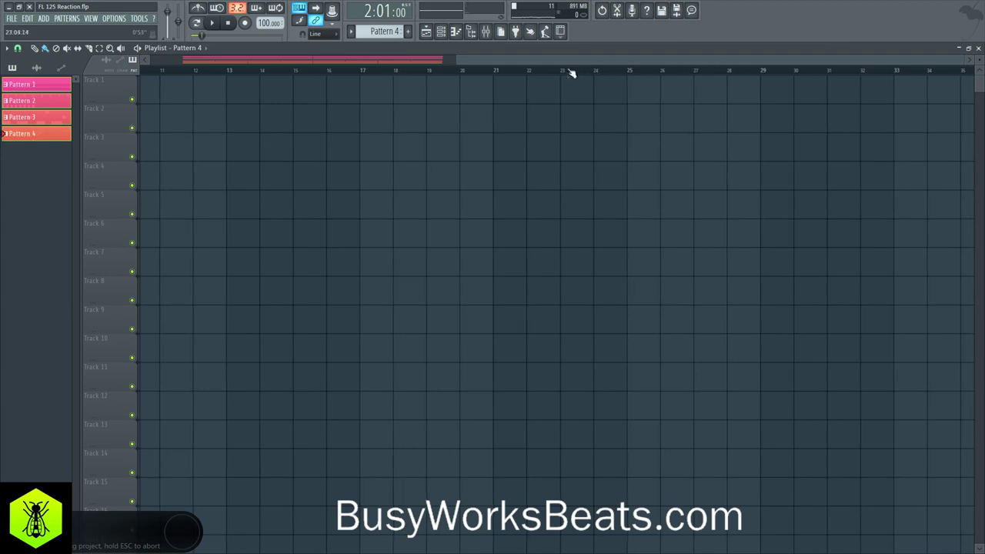
- Return the playlist to the start of the song, play the beat and check Insert 2 in the mixer
scroll(571, 77, "left", 5)
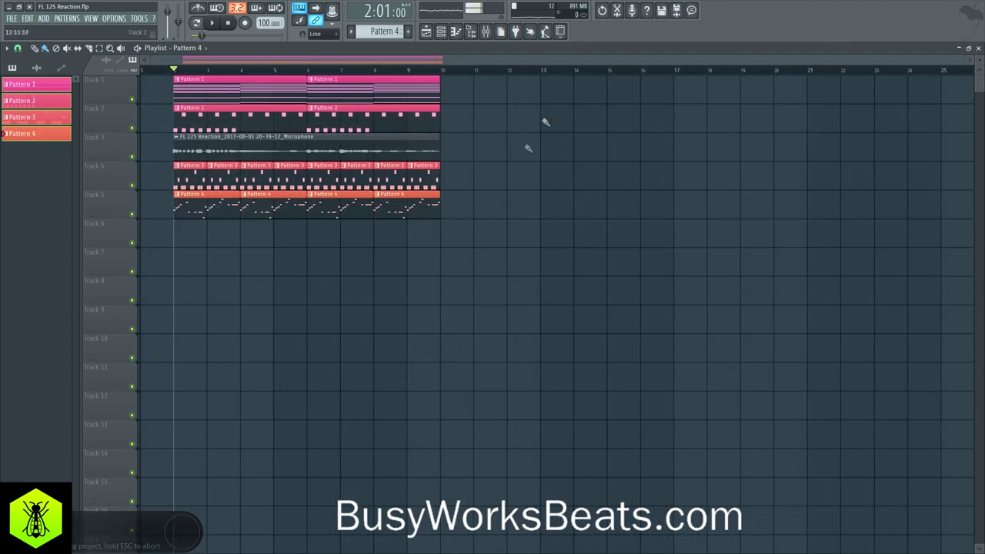
key("space")
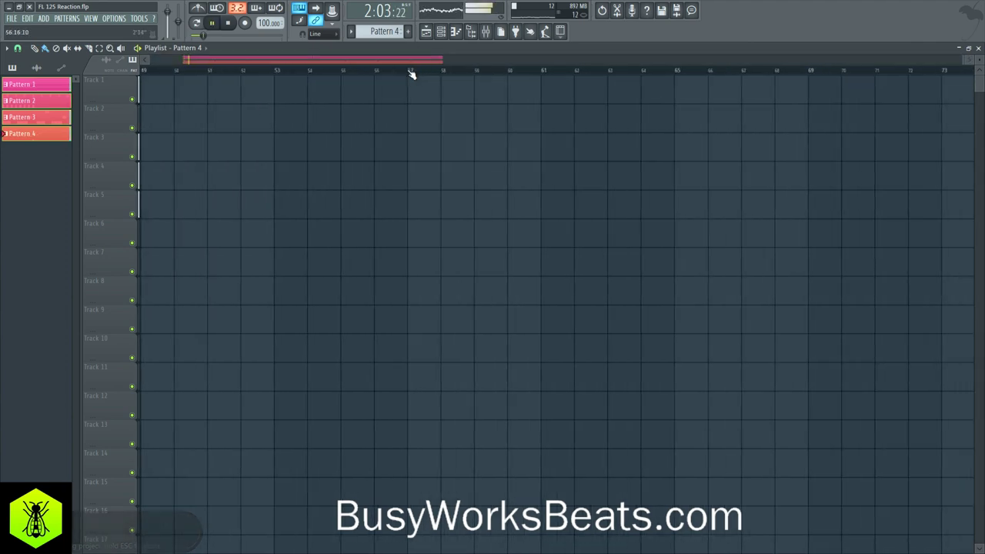
left_click(486, 30)
left_click(94, 171)
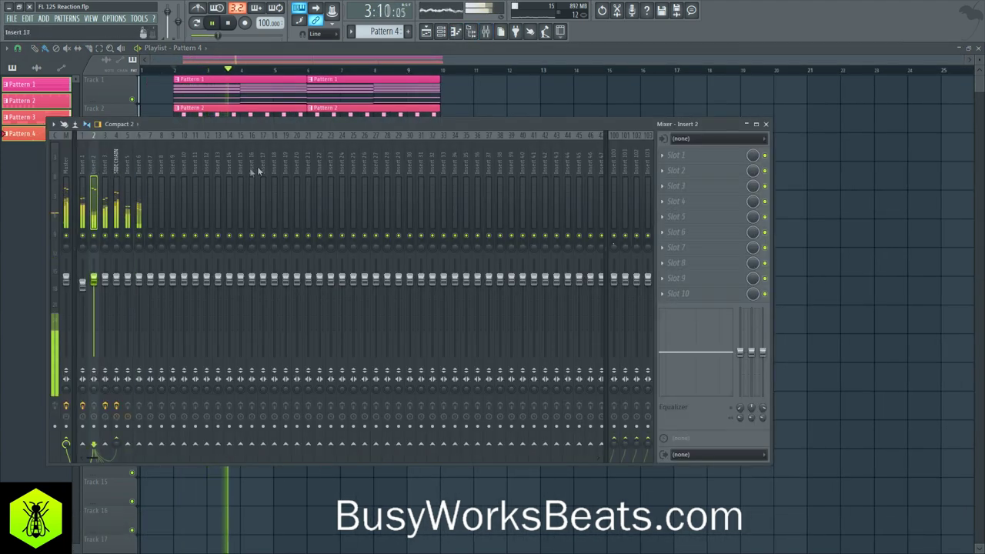
left_click(443, 32)
left_click(492, 97)
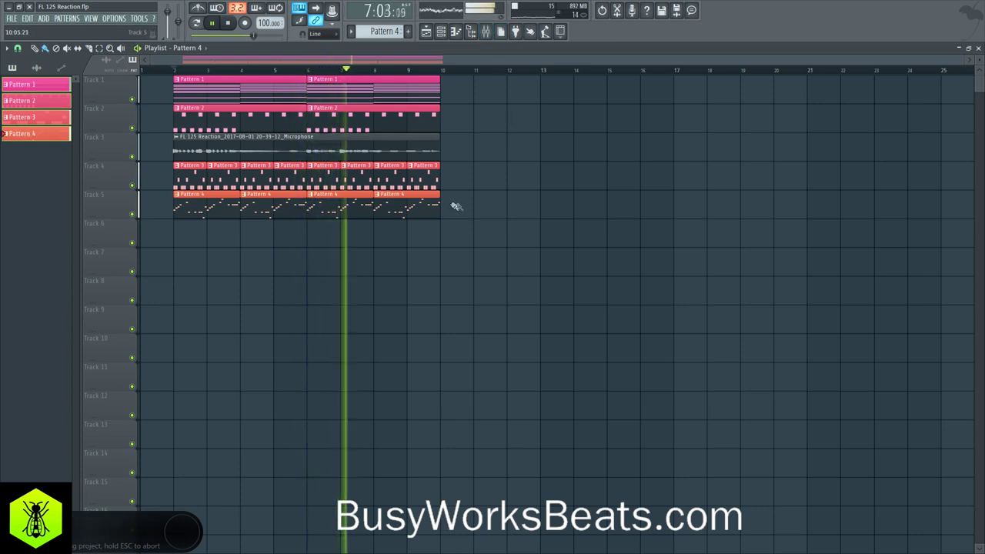
- Duplicate all the clips on Tracks 1 to 5 into bars 10 to 18, and stop playback
left_click_drag(472, 218, 198, 78)
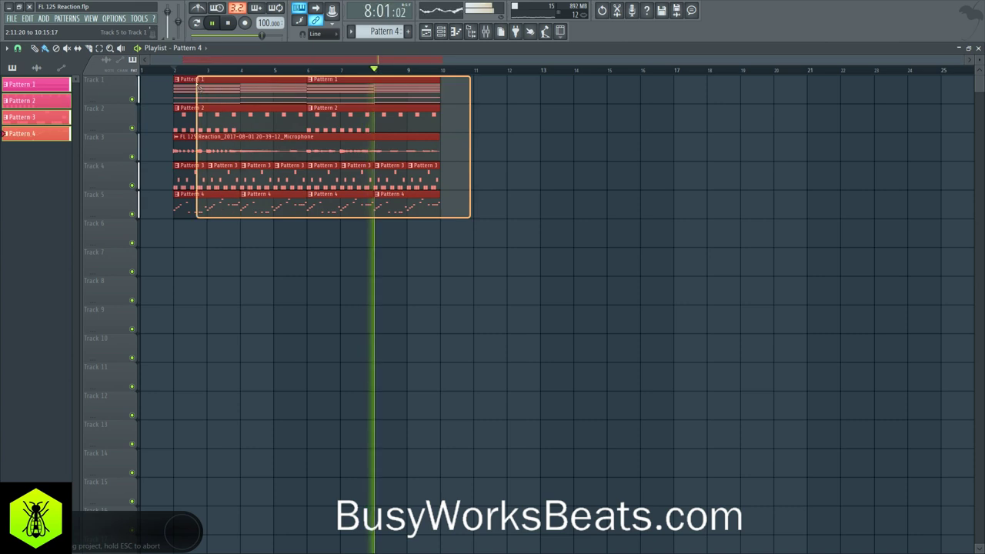
key("ctrl+b")
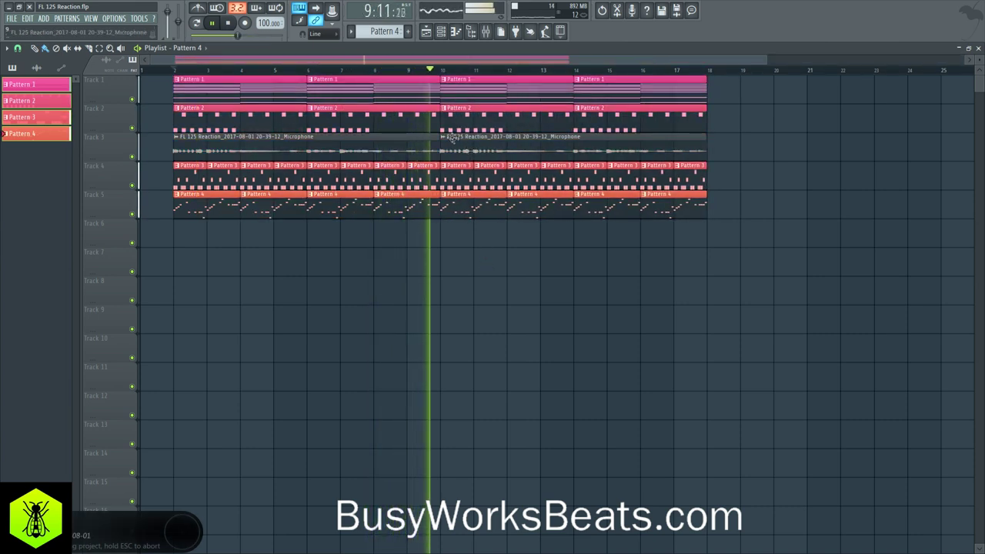
key("space")
- Check the channel settings of the second microphone clip on Track 3, close them and make that clip unique
left_click(445, 139)
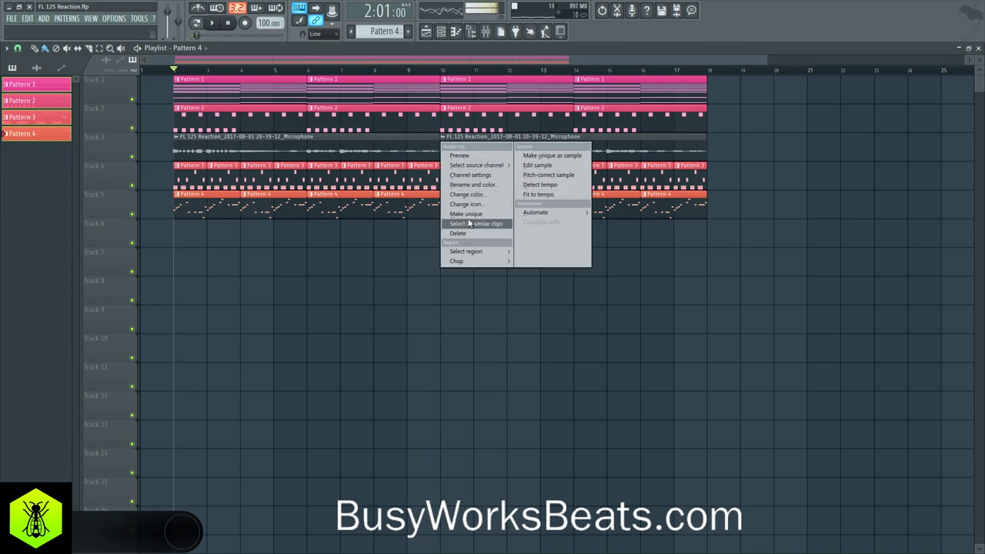
left_click(470, 223)
left_click(444, 138)
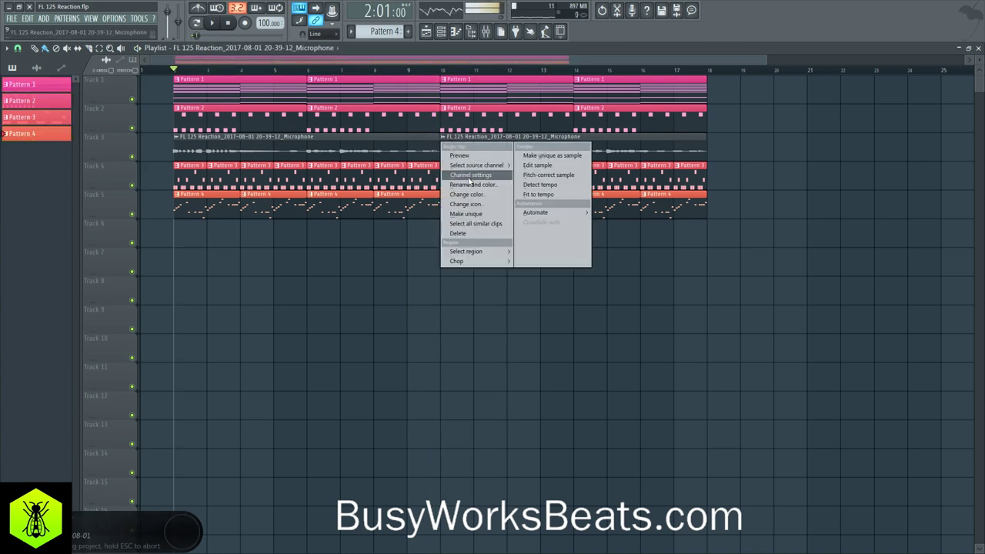
left_click(468, 176)
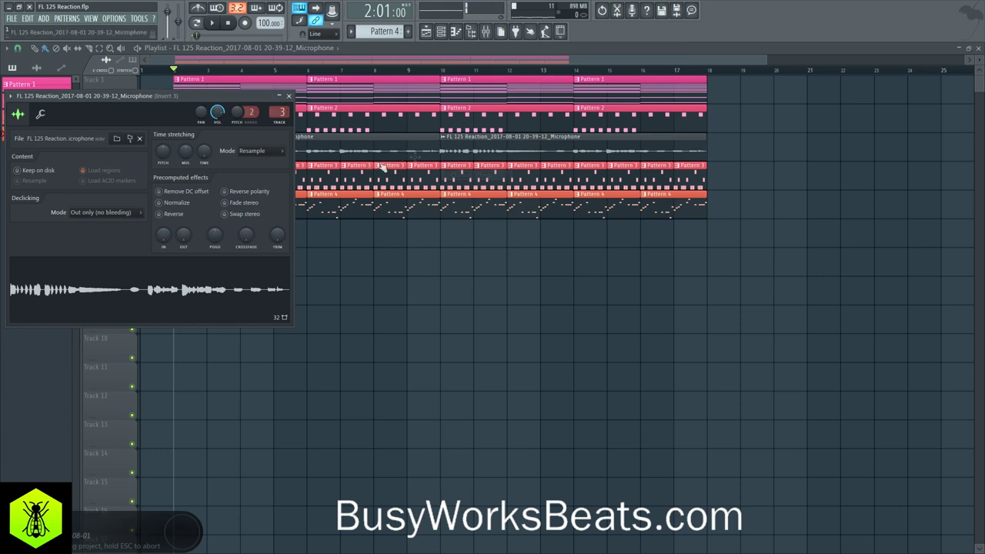
key("Escape")
left_click(445, 138)
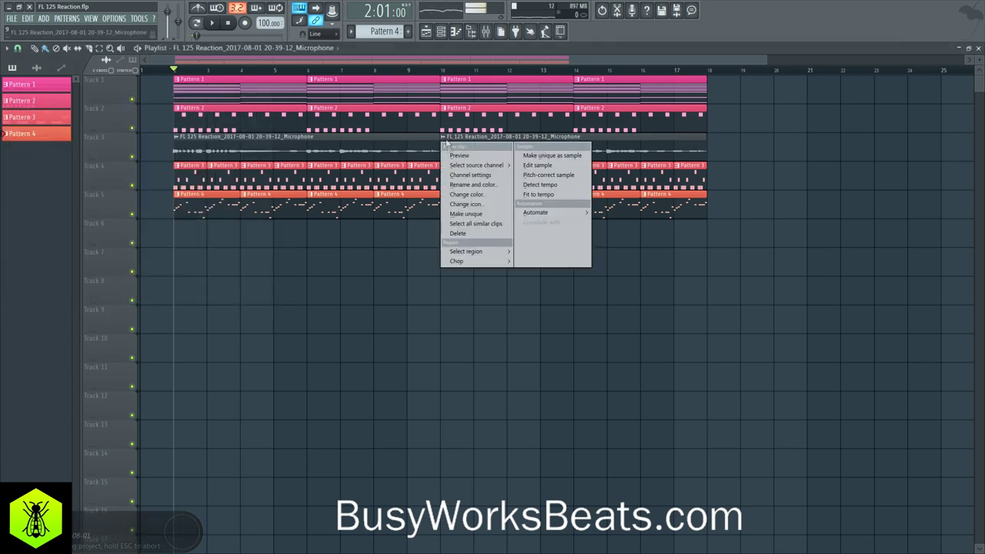
left_click(476, 214)
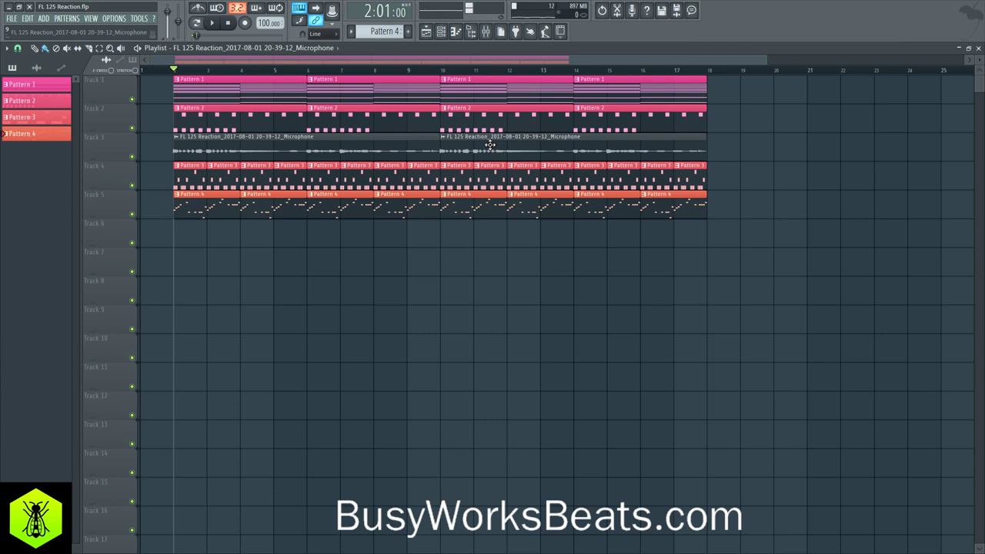
- Find the new microphone channel in the channel rack, and turn on Reverse in the second audio clip's channel settings
left_click(442, 31)
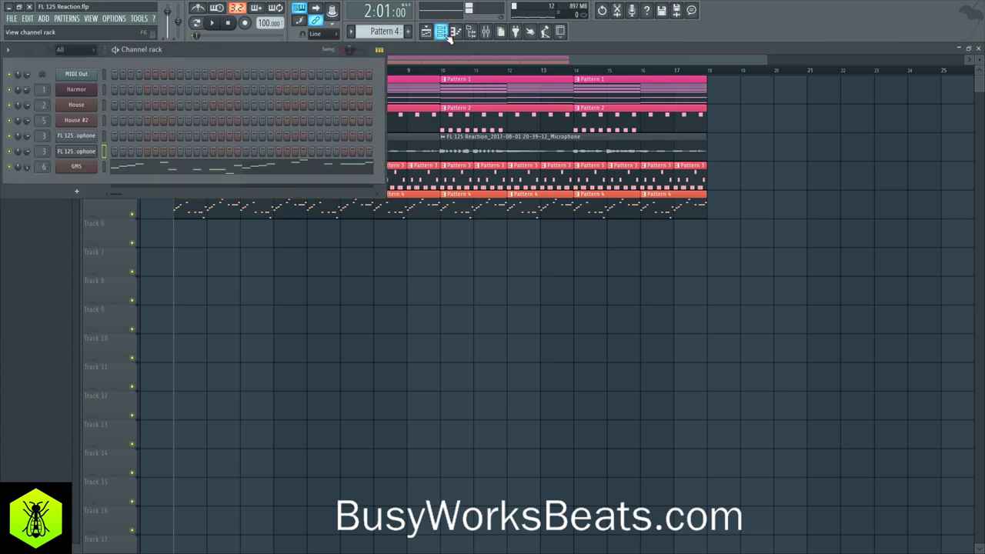
left_click(87, 152)
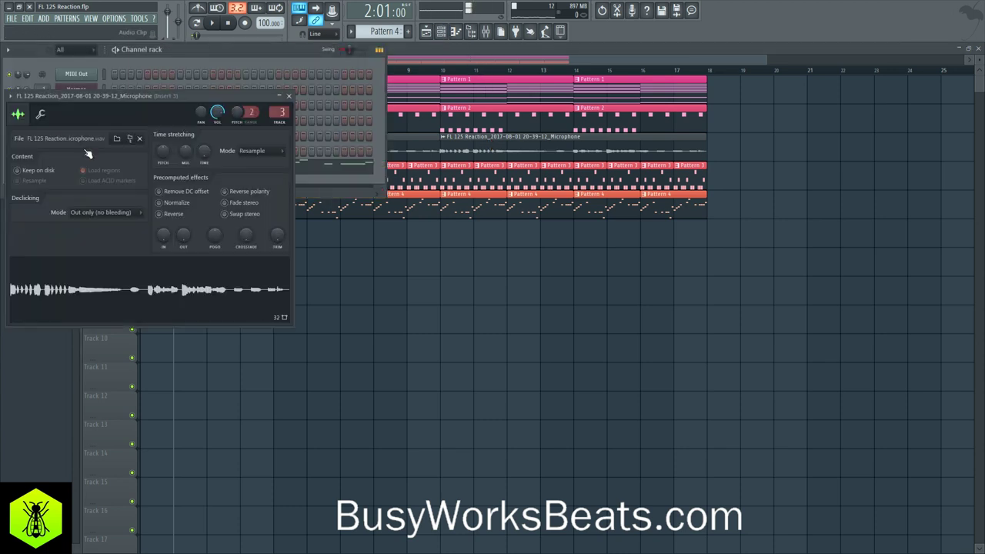
left_click(290, 97)
right_click(372, 495)
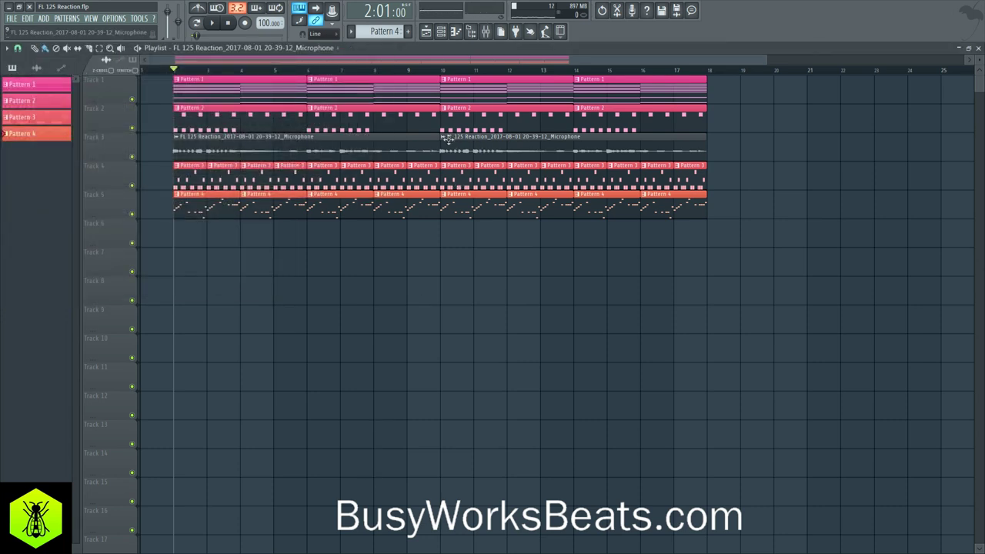
left_click(444, 139)
left_click(435, 176)
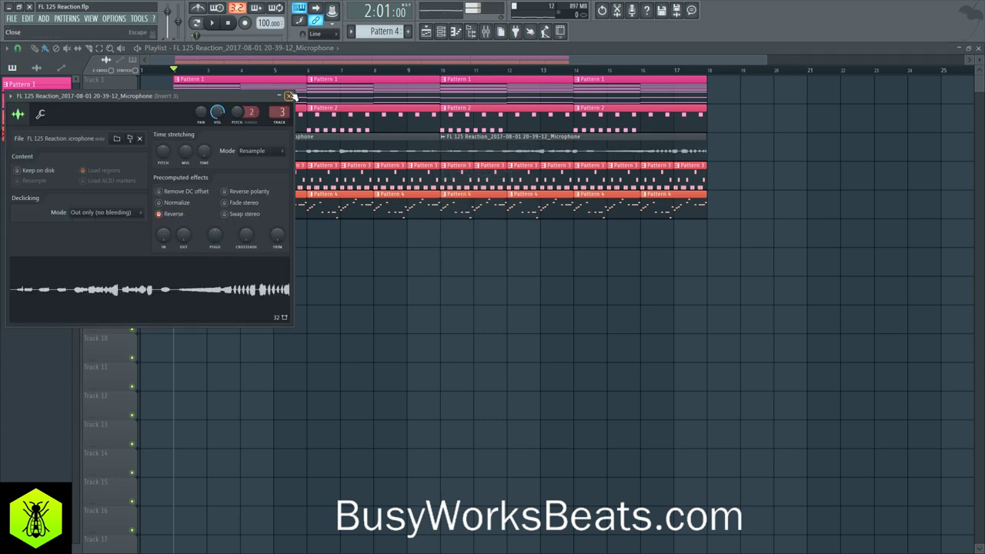
left_click(290, 97)
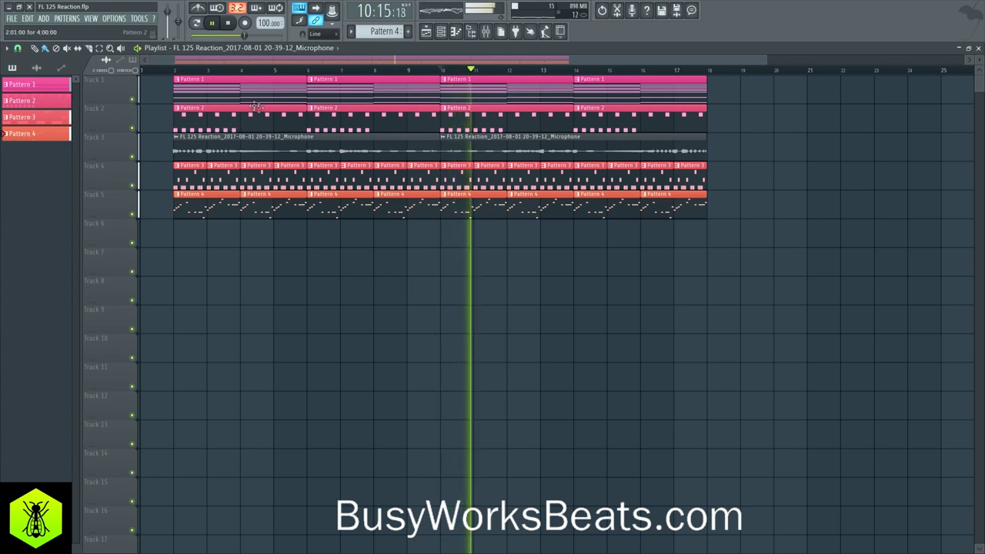
- Mute Track 1 and audition the reversed microphone clip with the beat from bar 10
key("space")
left_click(133, 100)
key("space")
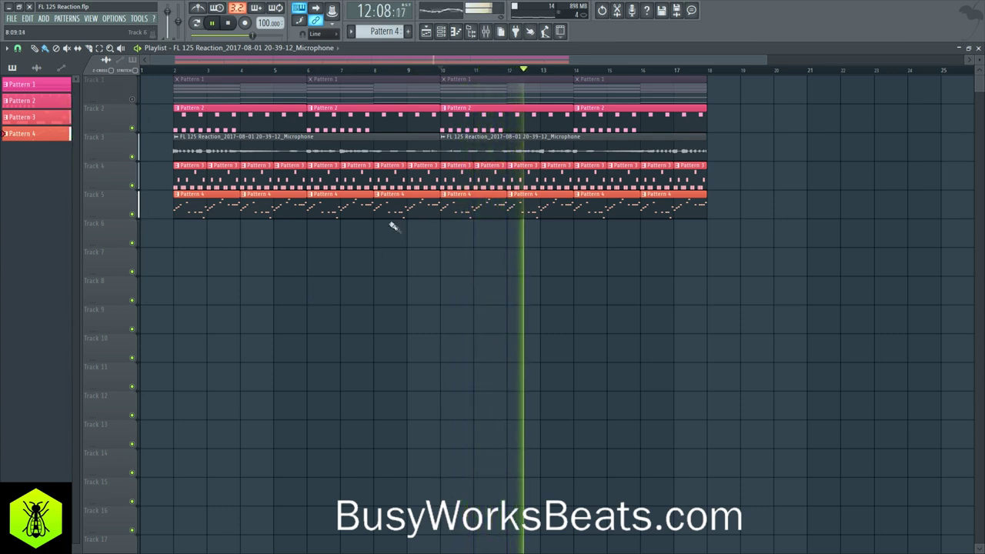
key("space")
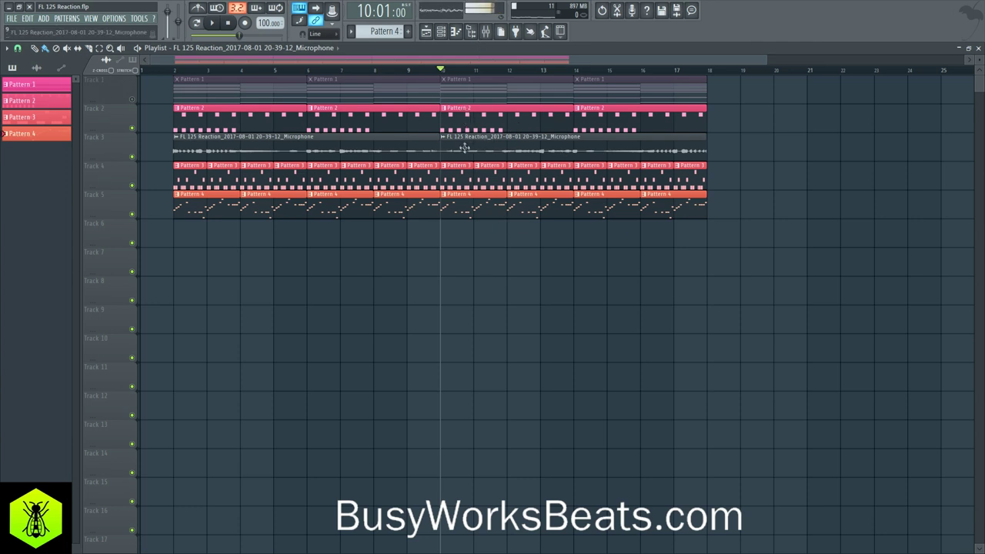
key("space")
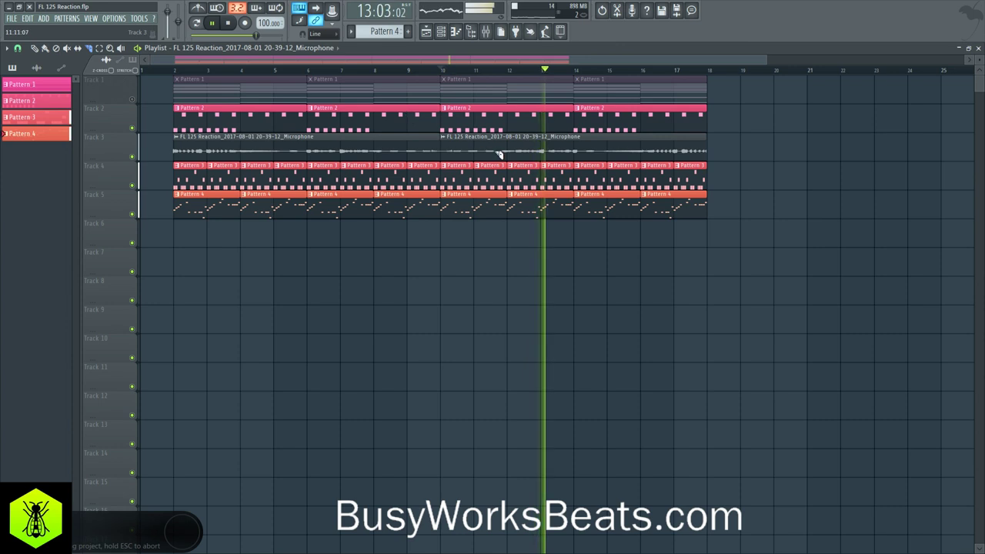
- Cut the second microphone clip on Track 3 into two-bar slices at bar 12, and fill bars 10 to 18 with them
left_click_drag(511, 153, 510, 158)
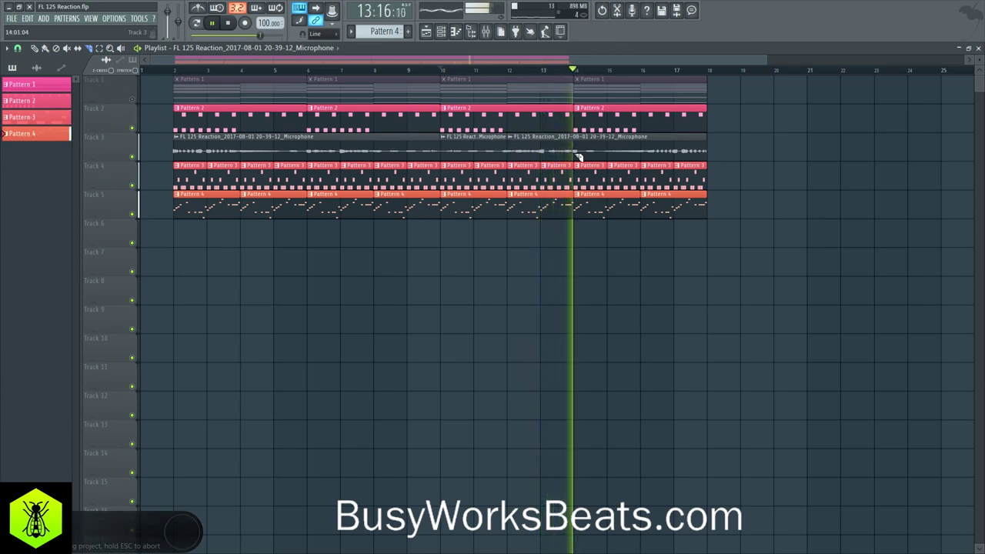
right_click(579, 156)
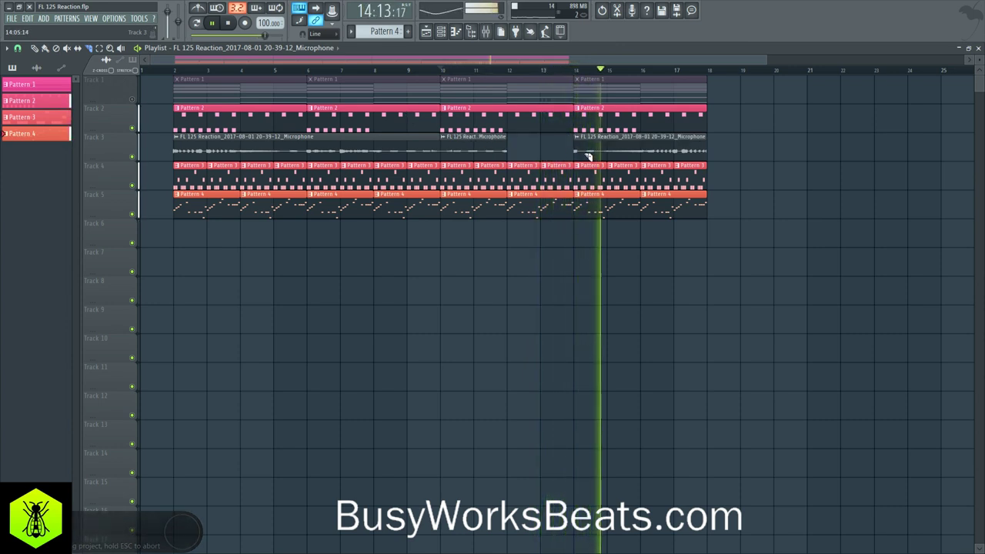
left_click(44, 49)
left_click(526, 144)
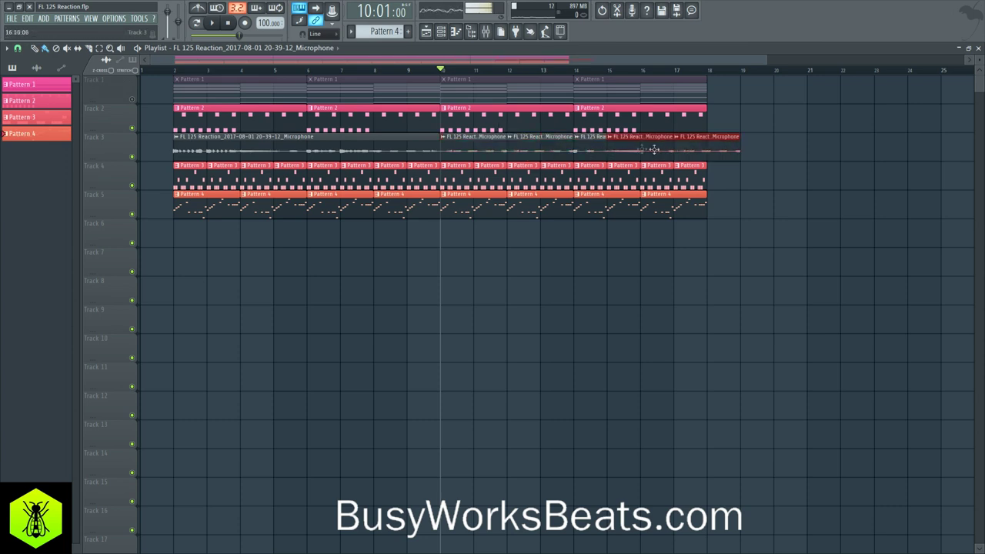
key("space")
right_click(731, 157)
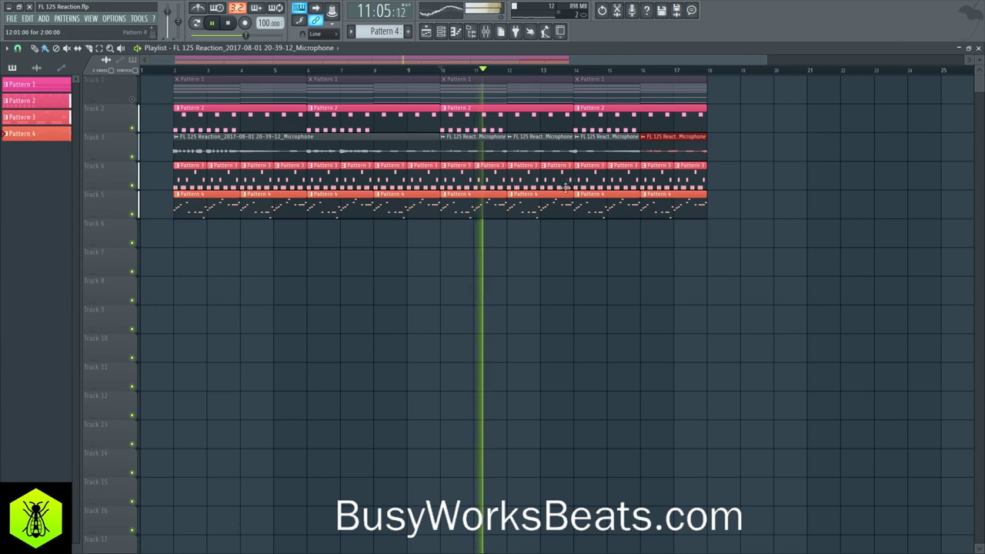
- Select the microphone slices at bars 10 and 12, shorten their ends with snapping off, and set the snap to Bar
left_click_drag(493, 148, 539, 149)
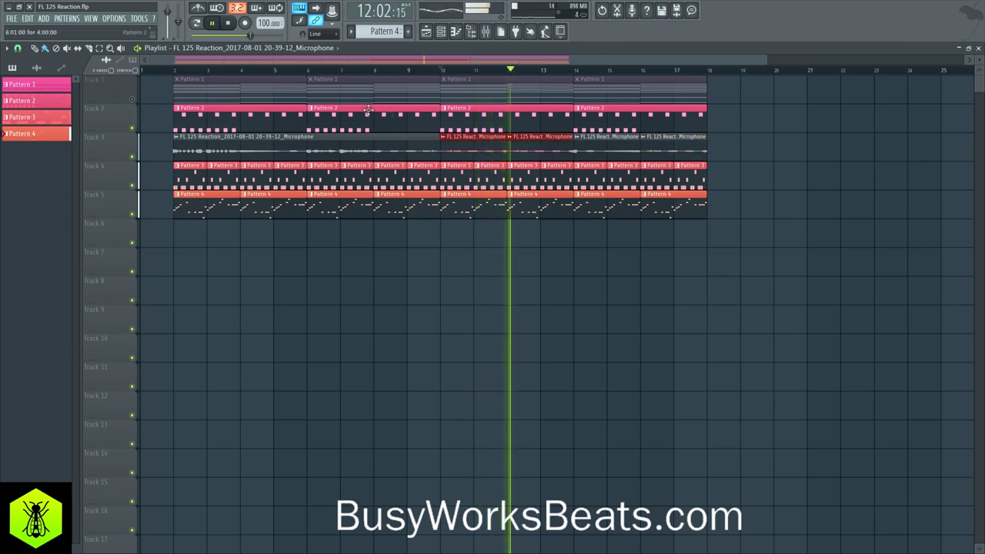
left_click(18, 48)
left_click(47, 99)
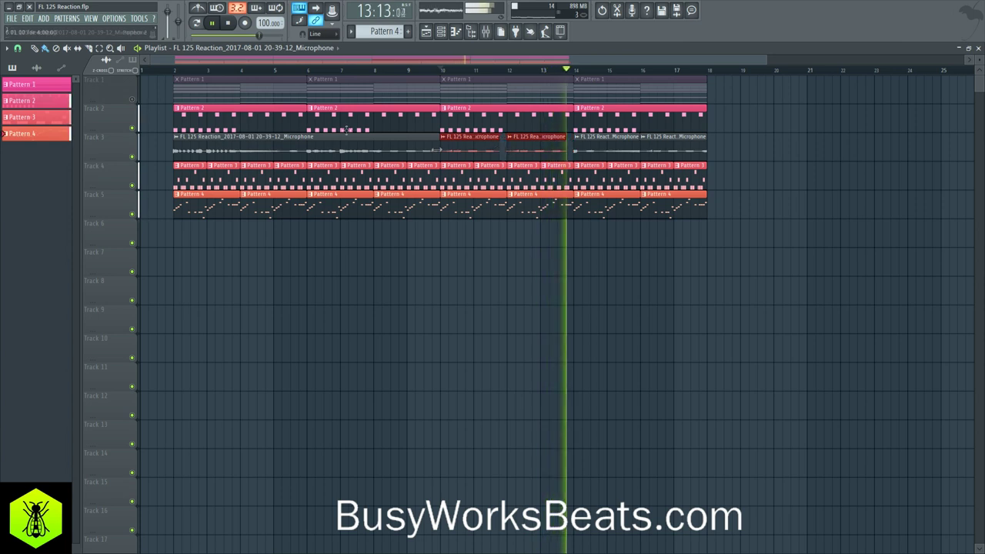
left_click(18, 48)
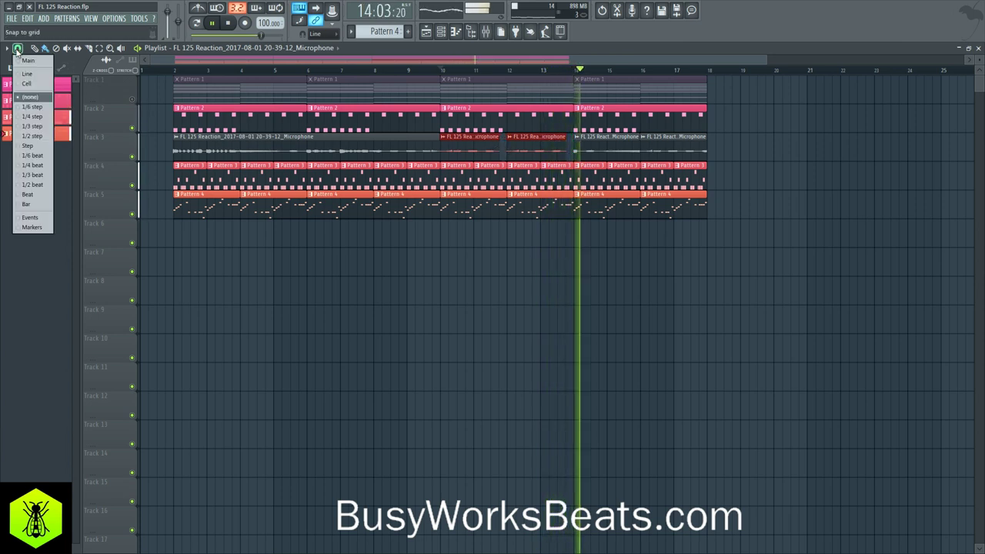
left_click(27, 205)
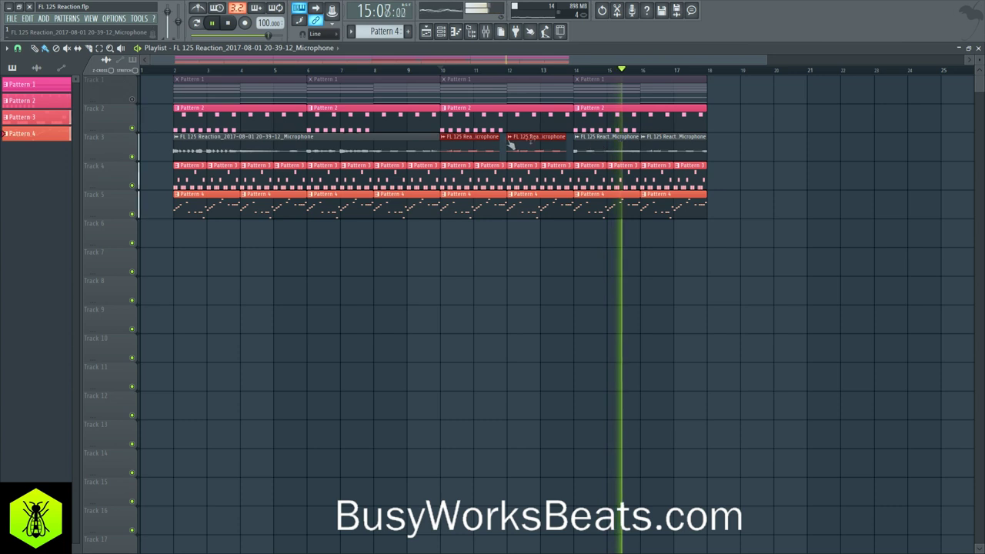
- Unmute Track 1 and play the full arrangement with the shortened slices
key("space")
left_click(131, 99)
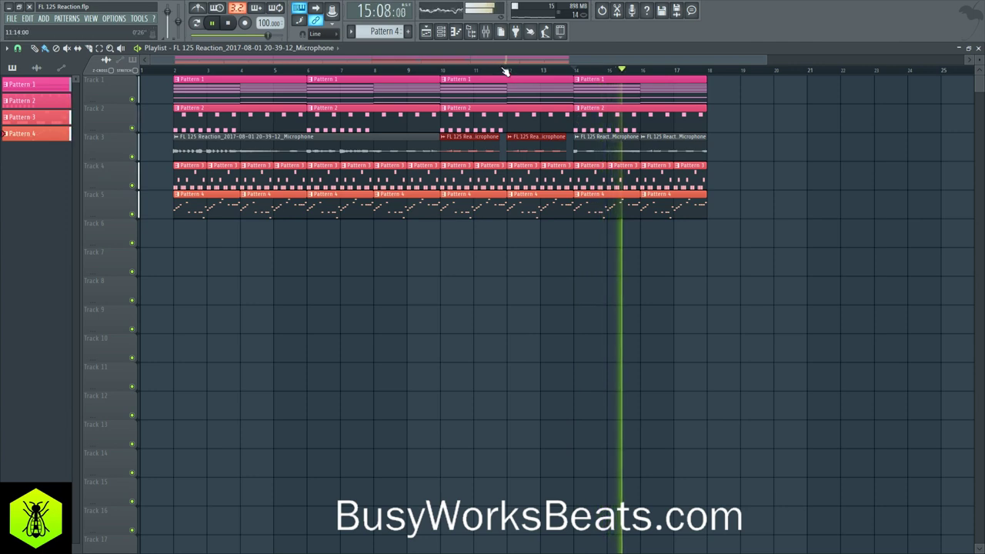
scroll(507, 72, "down", 2)
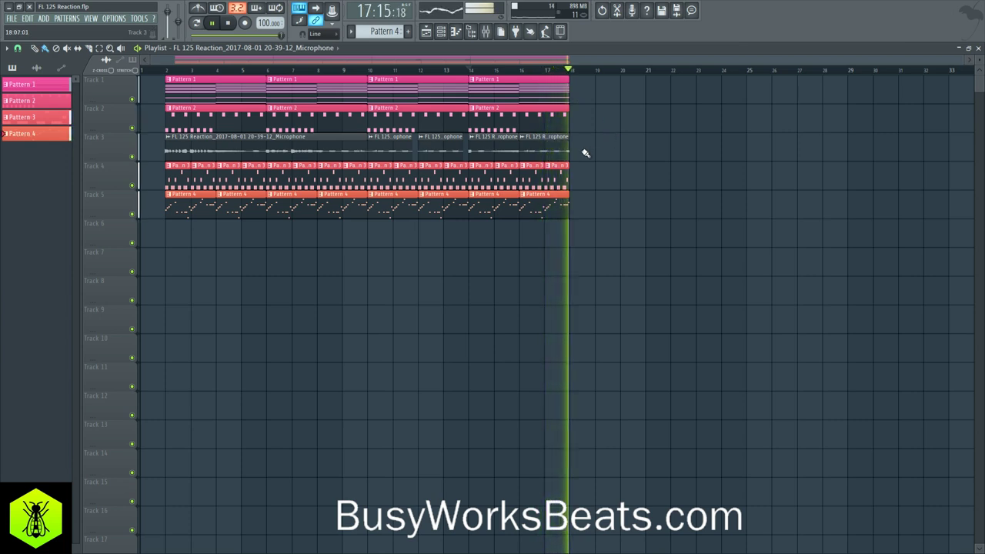
- Shorten the end of the last microphone slice on Track 3 with snapping off, set the snap to Bar and save the project
left_click(17, 49)
left_click(31, 98)
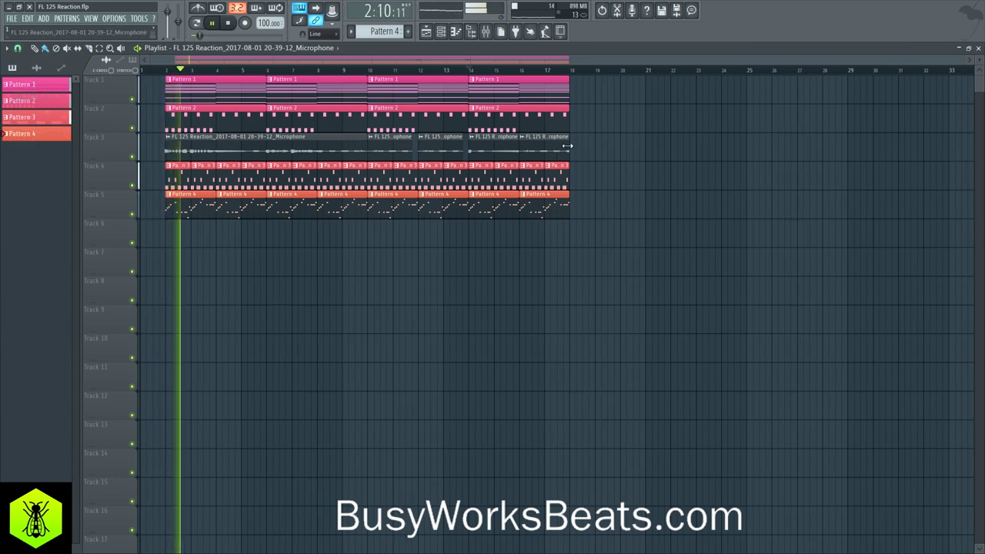
left_click(19, 50)
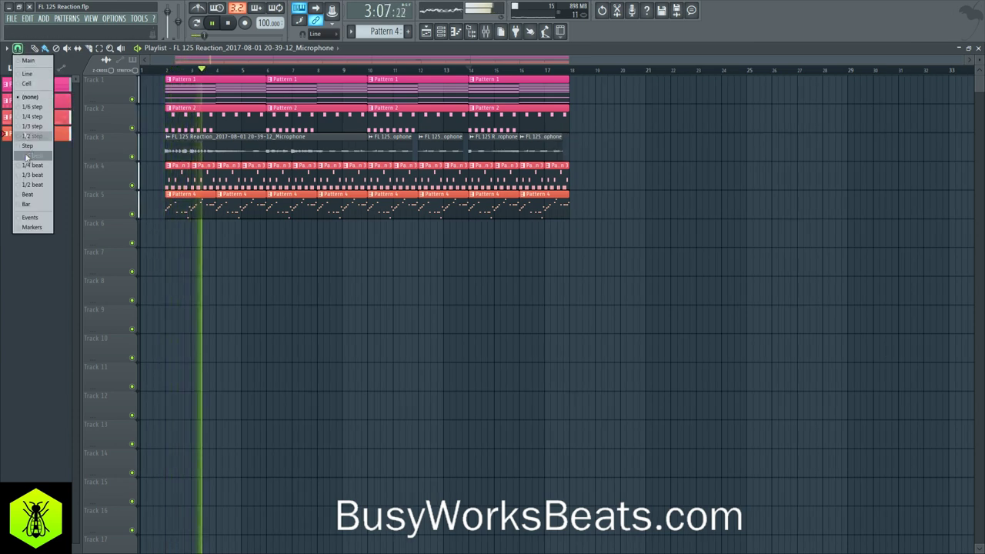
left_click(23, 202)
key("ctrl+s")
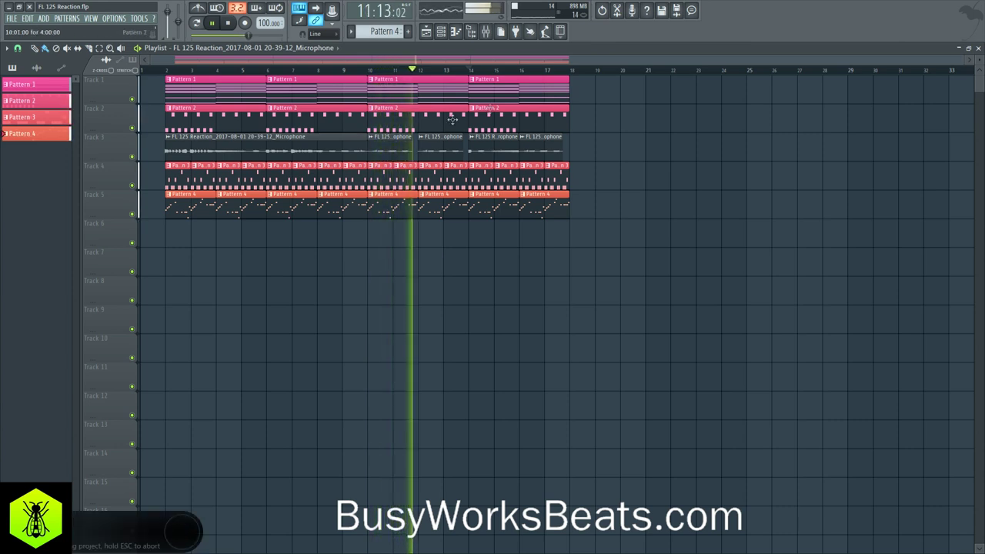
- Inspect the effects on Insert 3 in the mixer, close it and stop playback
left_click(486, 32)
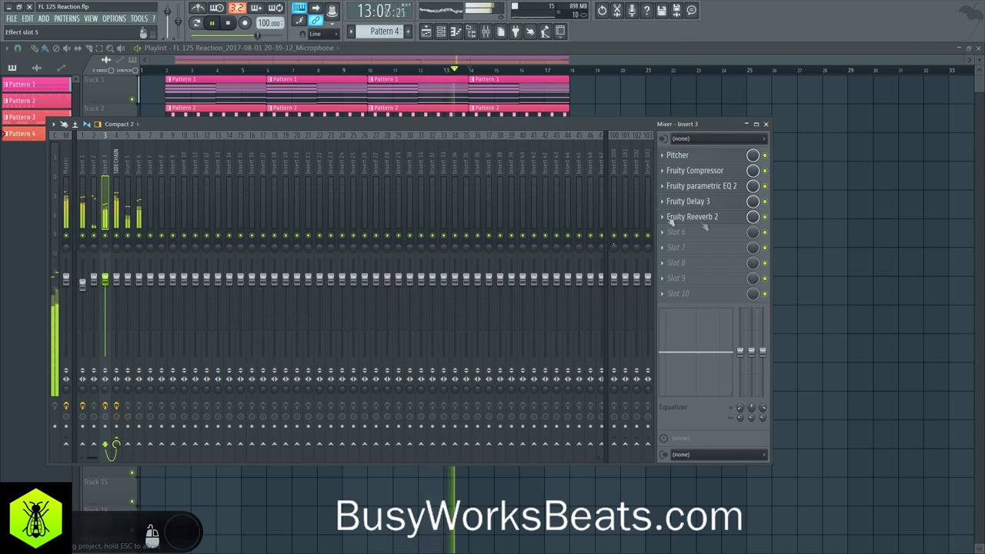
key("F9")
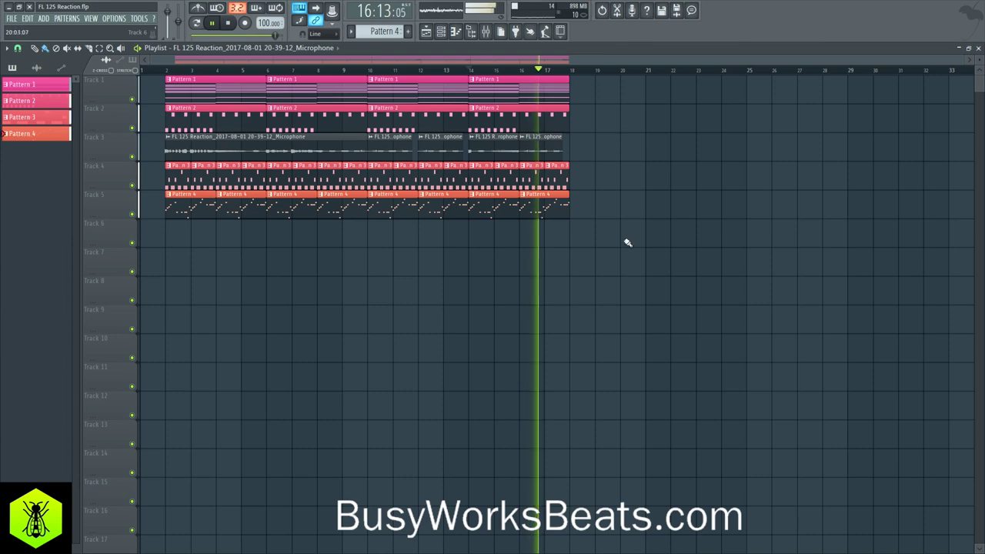
key("space")
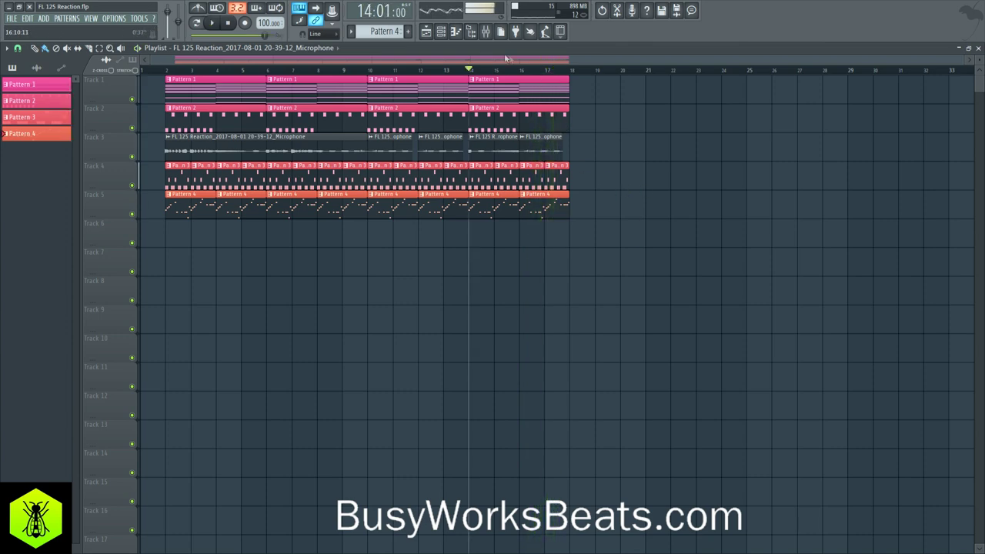
- Set the song position to bar 2 and add Pitcher to slot 4 of the Microphone mixer track
left_click(495, 38)
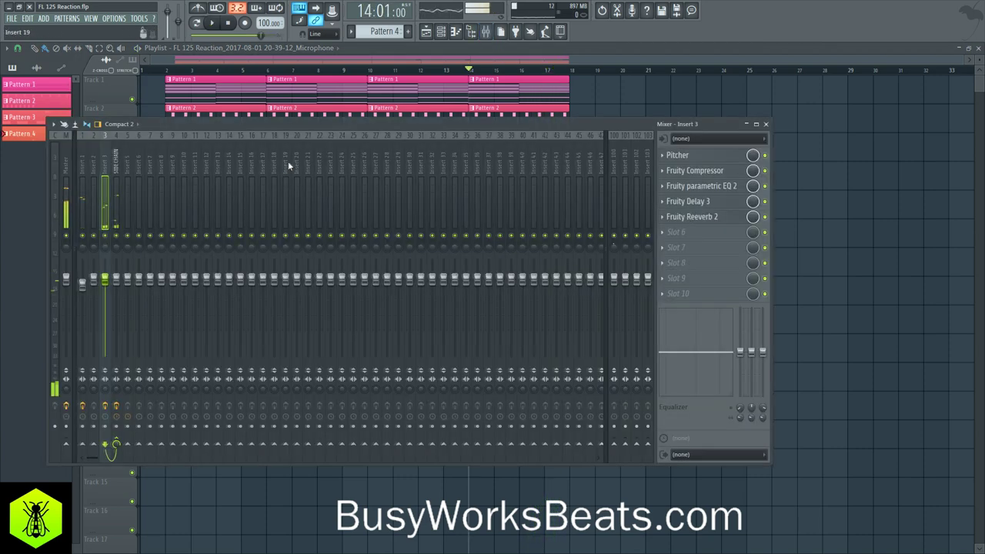
scroll(288, 160, "right", 10)
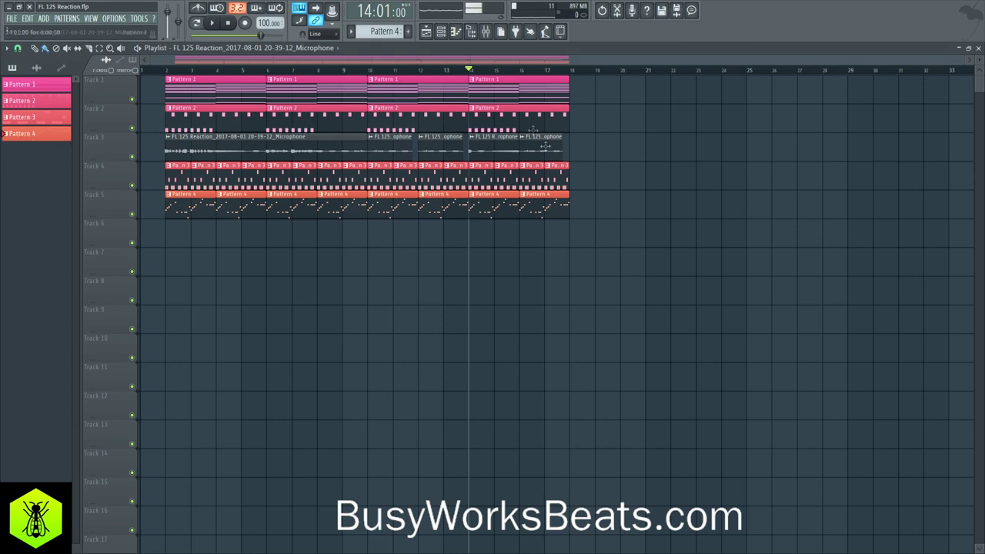
left_click(166, 69)
left_click(486, 31)
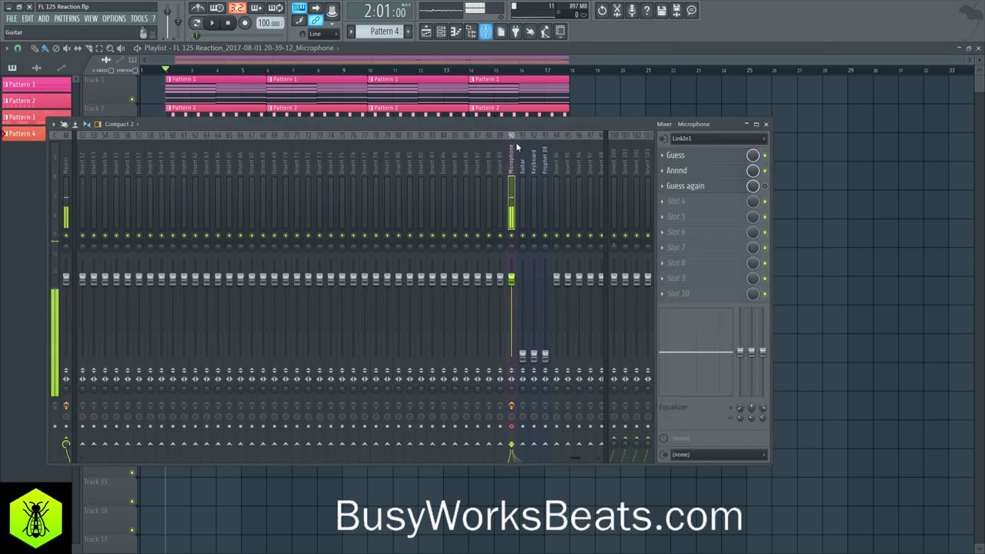
left_click(687, 202)
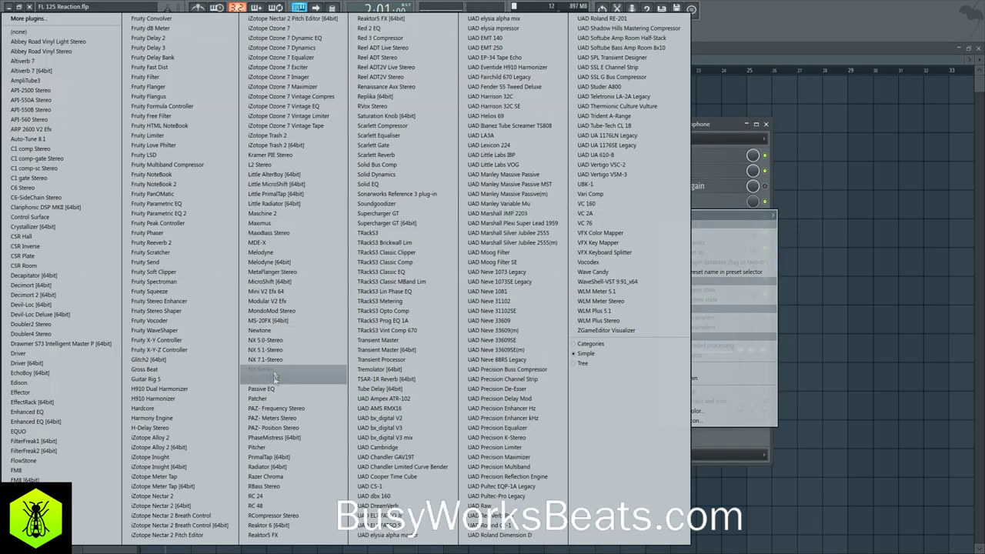
left_click(269, 447)
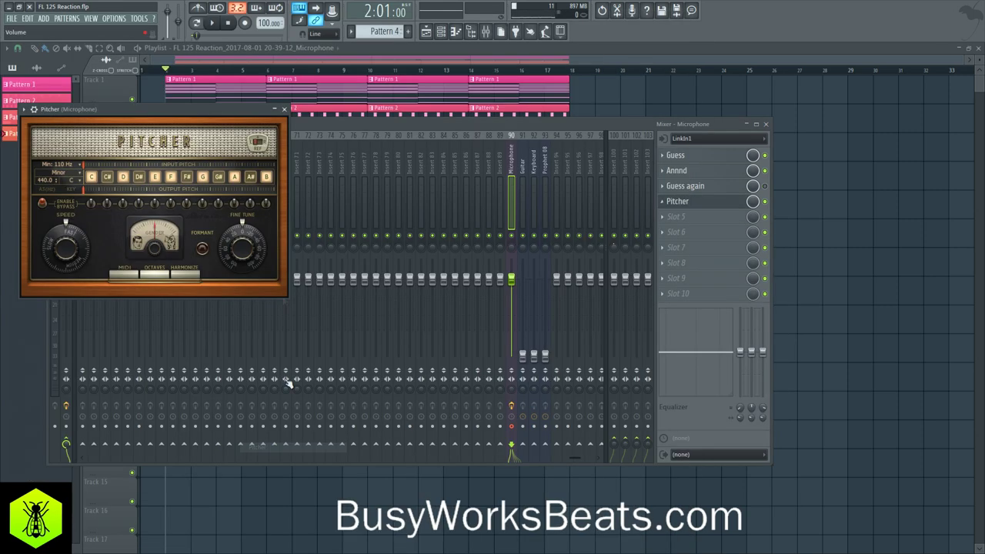
left_click_drag(222, 115, 481, 129)
- Select Pattern 1 and open Harmor's notes from the channel rack in the piano roll
left_click(442, 32)
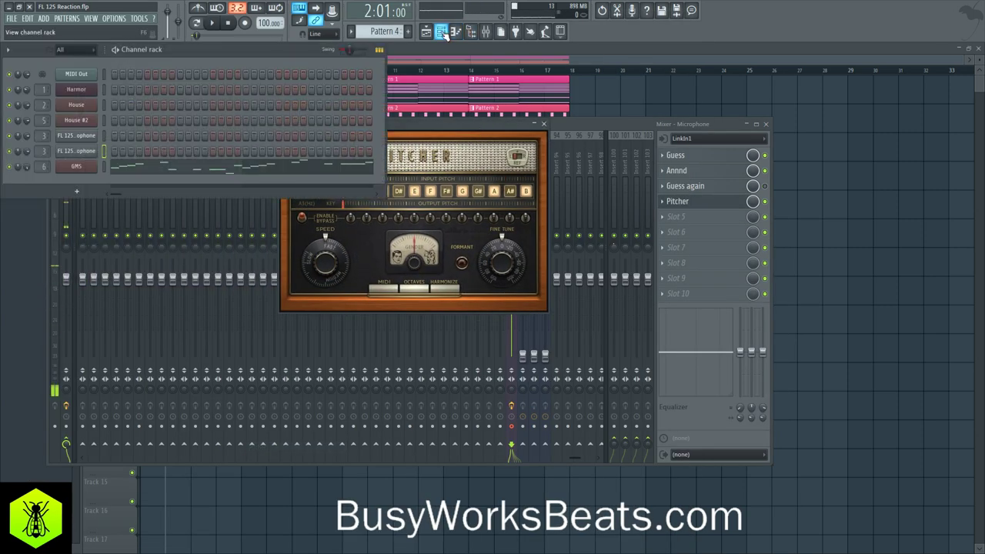
scroll(373, 32, "up", 3)
scroll(374, 32, "down", 1)
scroll(373, 32, "up", 1)
scroll(375, 32, "down", 2)
scroll(375, 33, "up", 3)
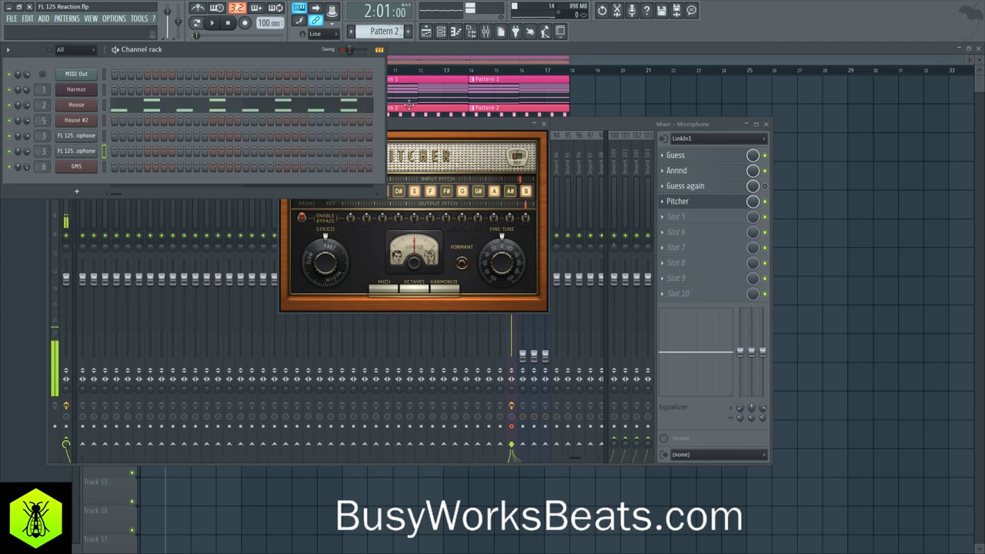
left_click(460, 138)
scroll(389, 29, "up", 1)
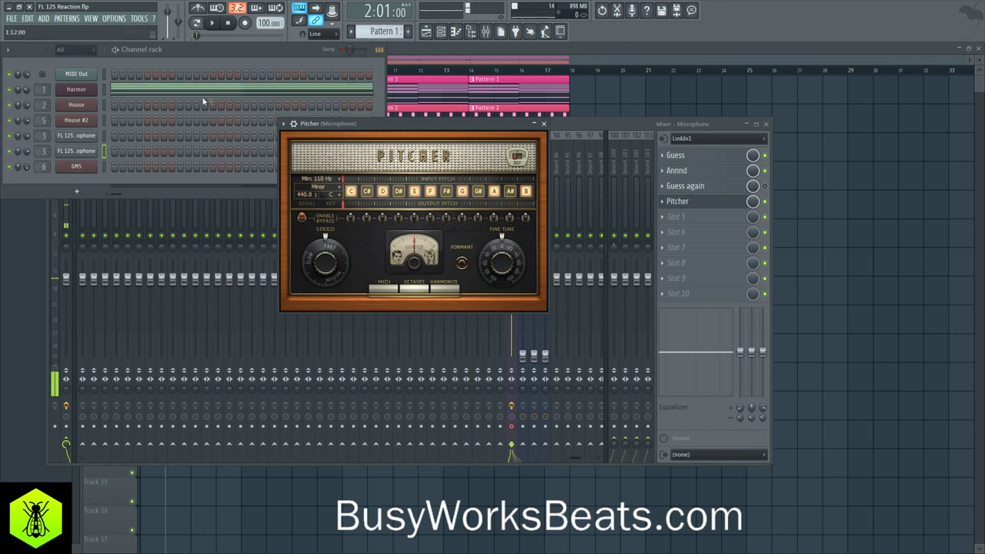
left_click(203, 94)
- Reopen the Microphone track's Pitcher, close the mixer and place the plugin window clear of the chord notes in the piano roll
left_click(493, 33)
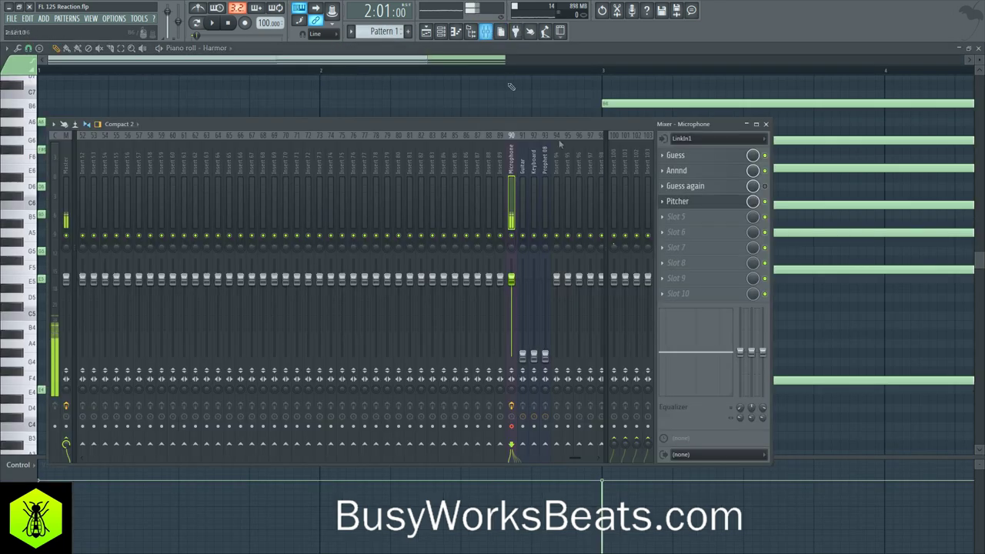
left_click(689, 202)
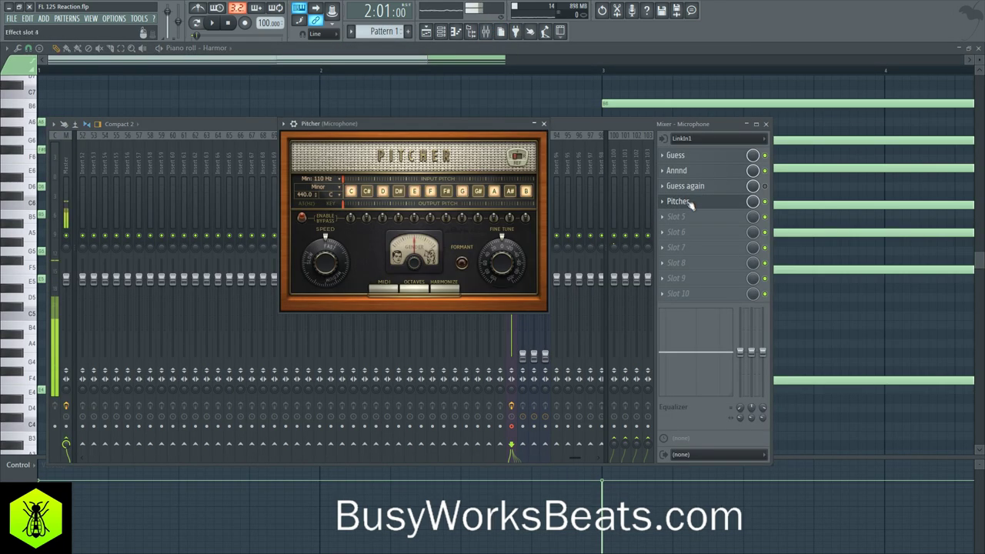
left_click(766, 126)
left_click_drag(480, 128, 555, 117)
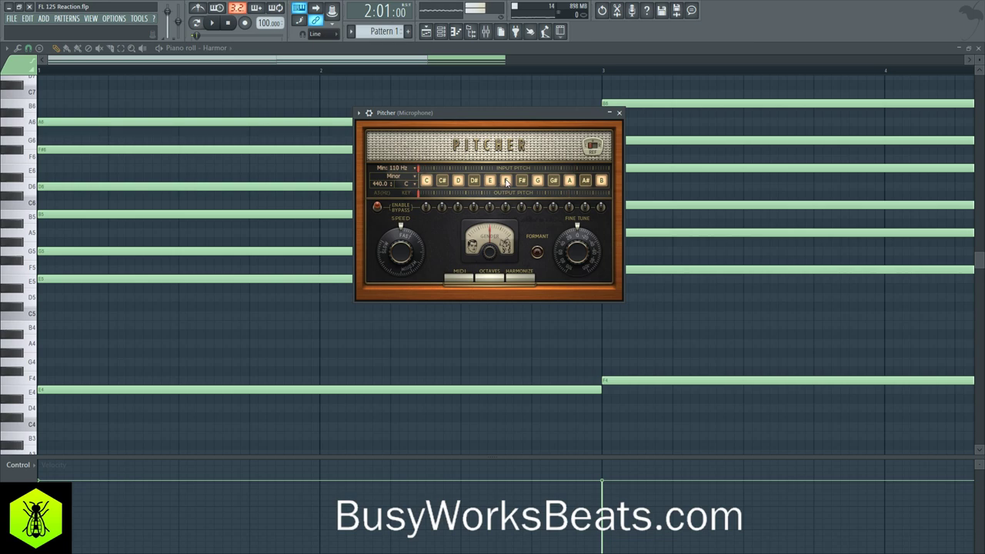
left_click_drag(485, 112, 626, 307)
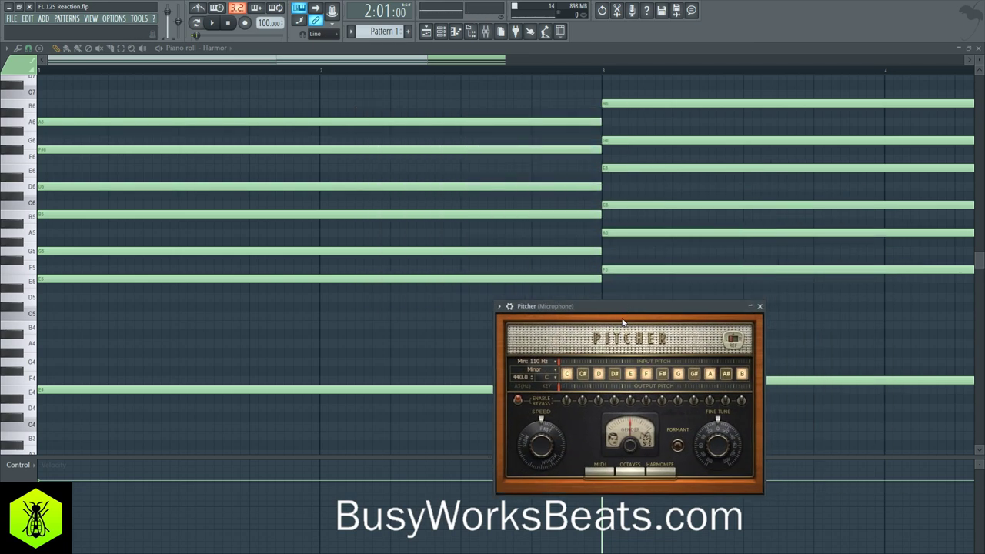
- Turn off the notes C#, D#, F, G# and A# in Pitcher and set its minimum frequency to 25 Hz
left_click(661, 374)
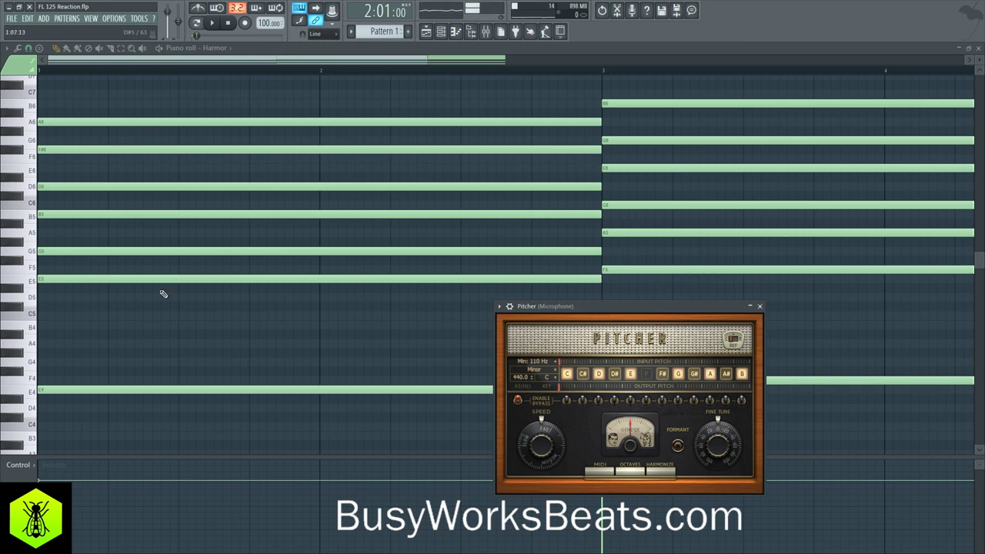
left_click(28, 285)
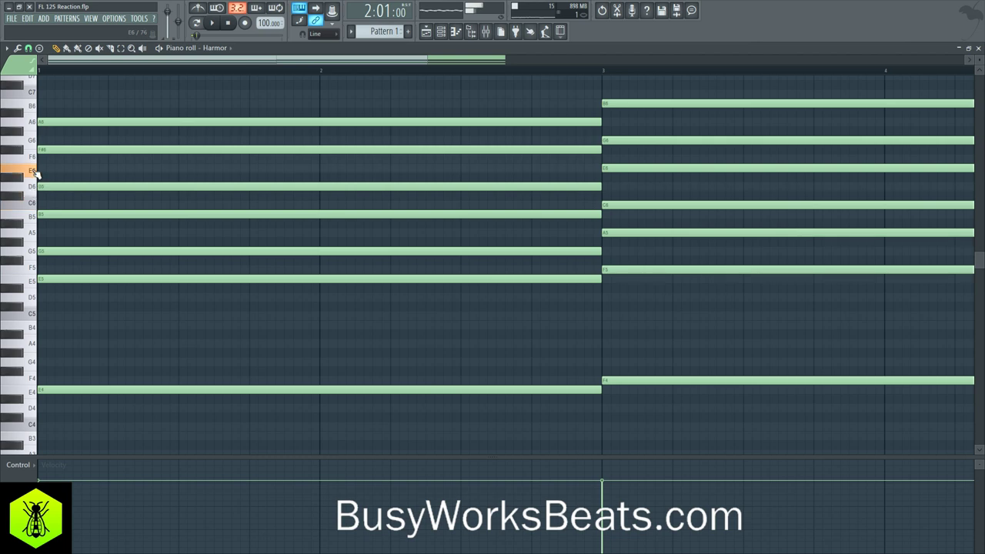
left_click(500, 31)
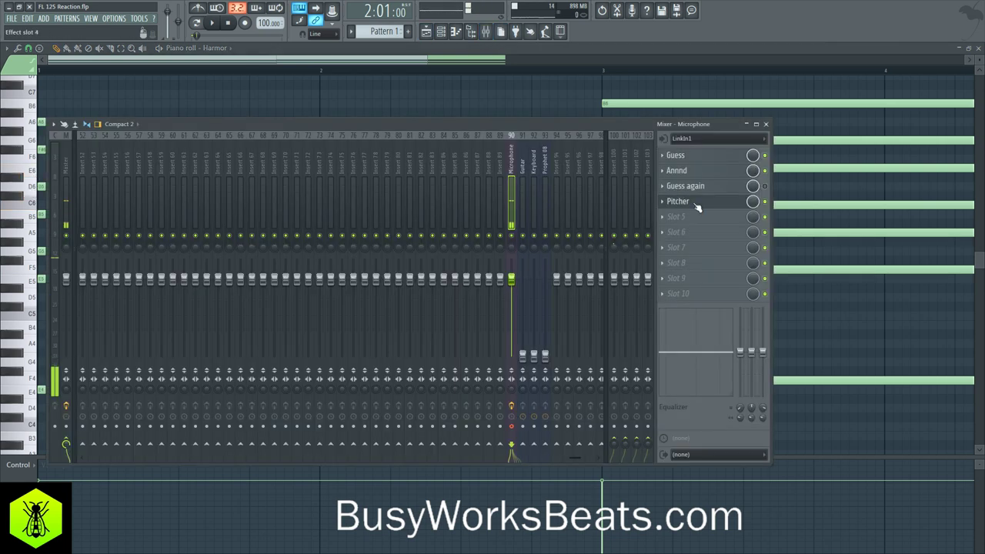
left_click(678, 201)
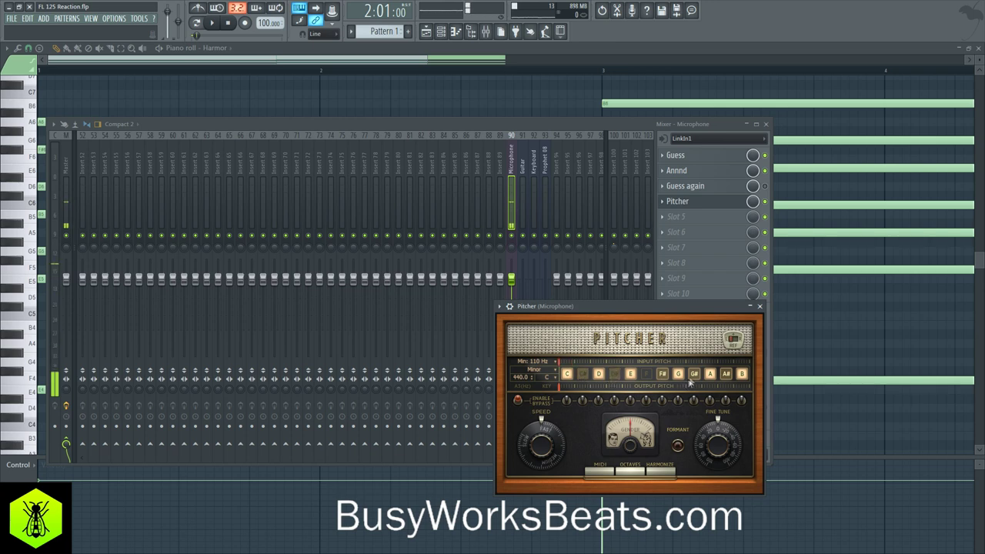
left_click(542, 360)
left_click(579, 385)
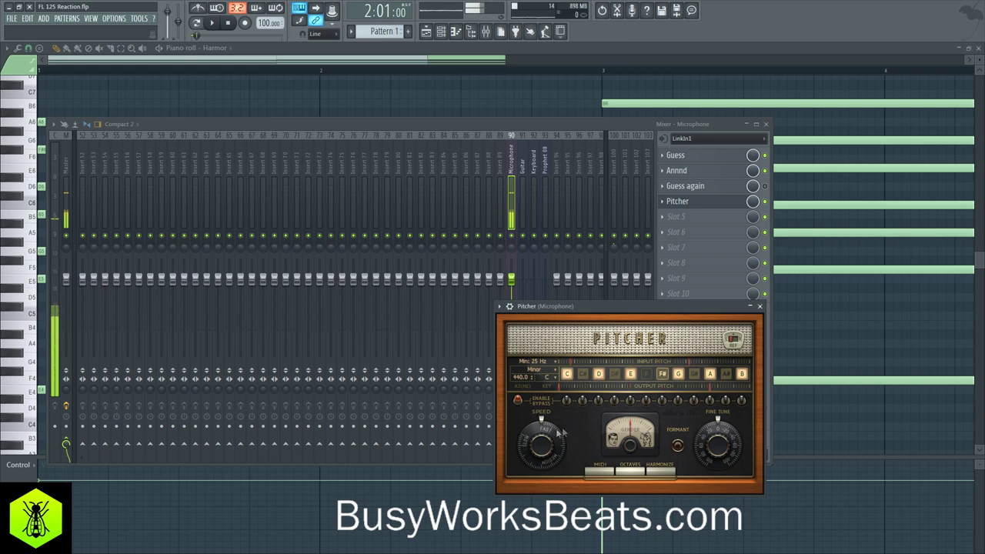
- Enable Formant in Pitcher, close it together with the mixer and piano roll, and return to the playlist
left_click(676, 444)
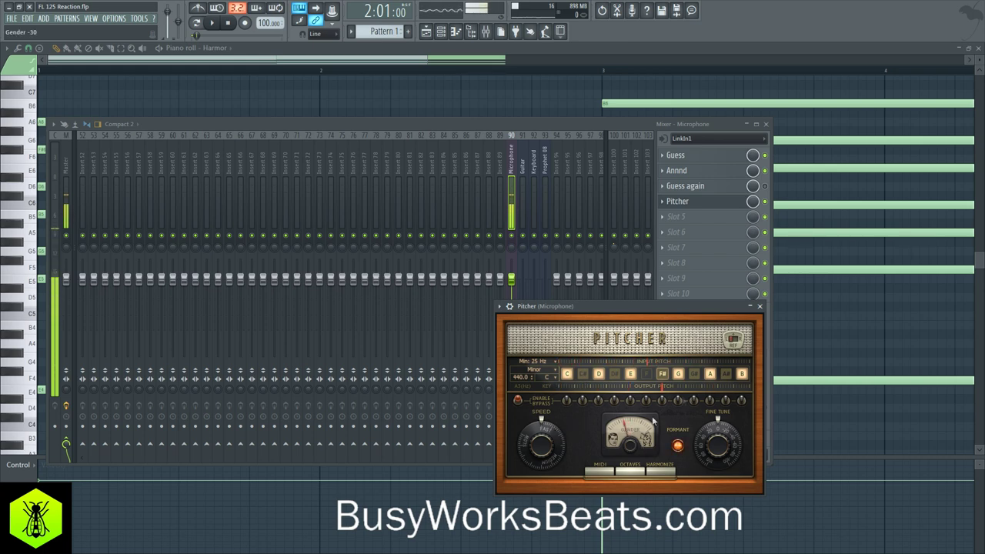
left_click(759, 306)
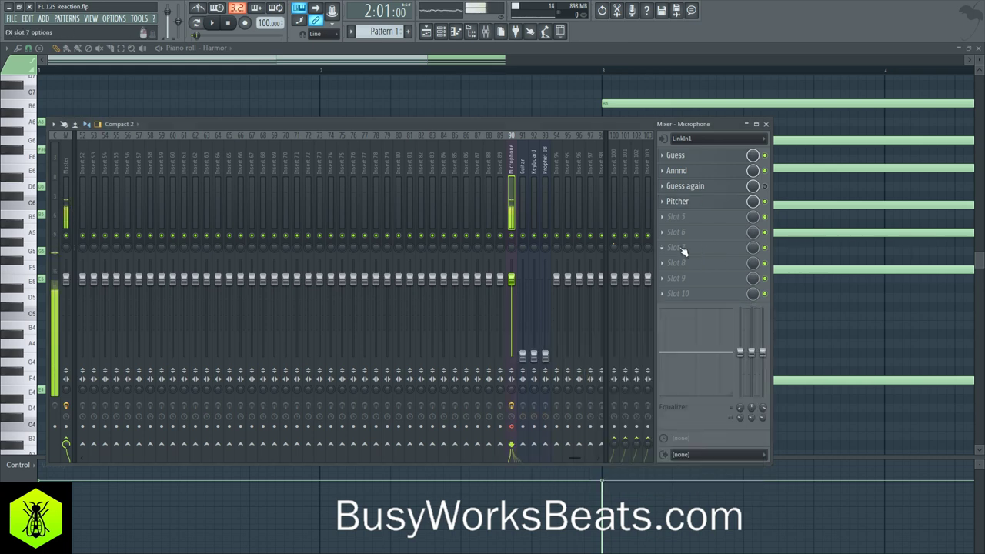
key("F9")
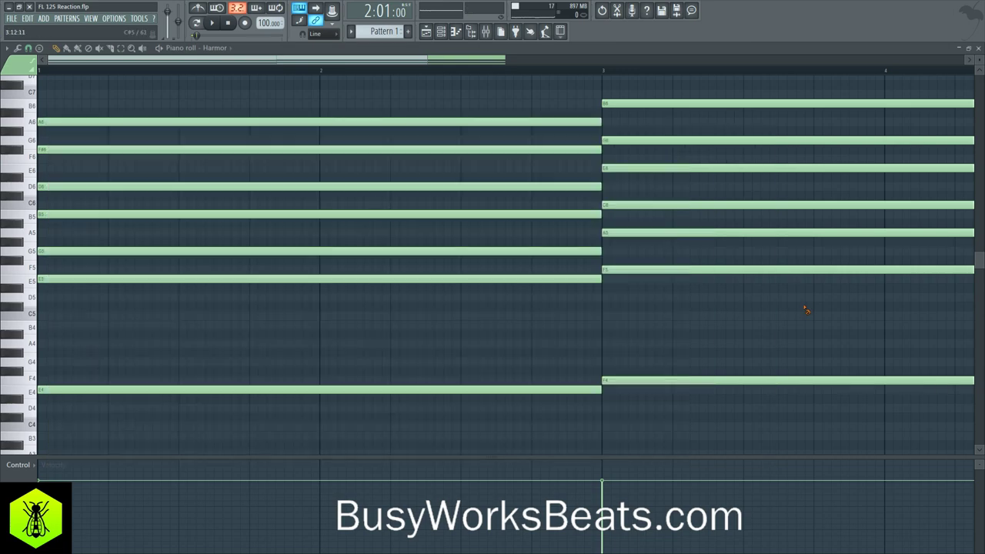
left_click(979, 48)
key("F9")
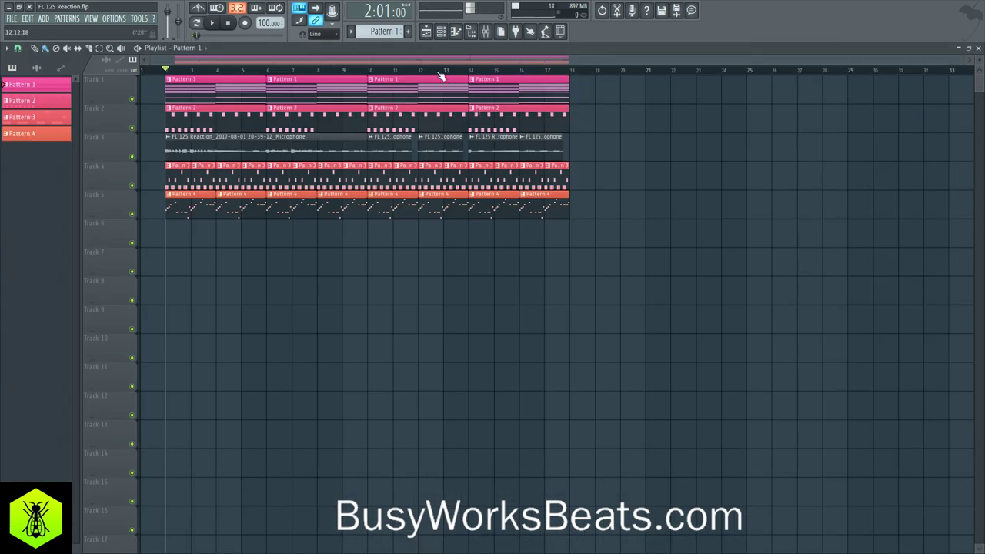
- Play the song with Pitcher active, raise the Microphone track's fader to 120% (4.4 dB) and close the mixer
left_click(486, 34)
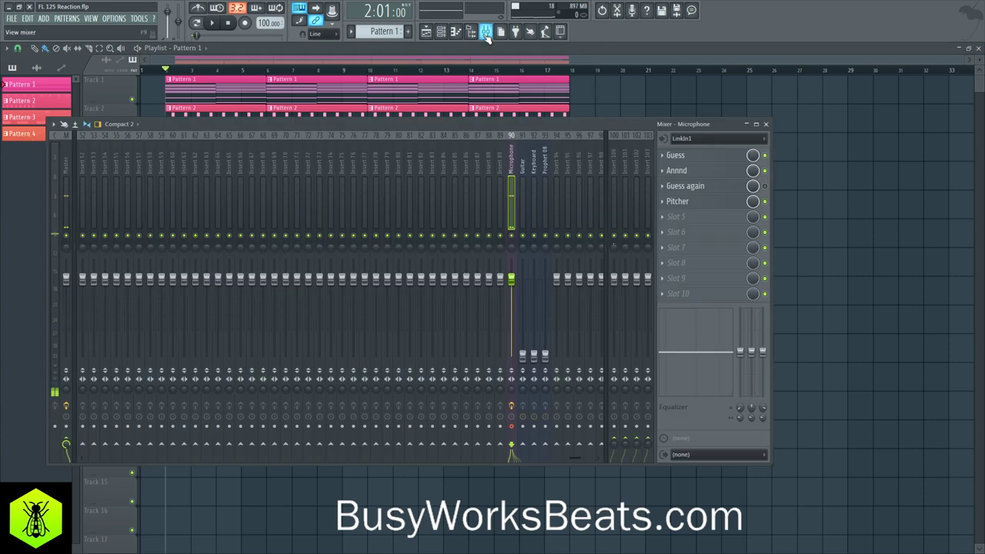
key("space")
left_click(741, 206)
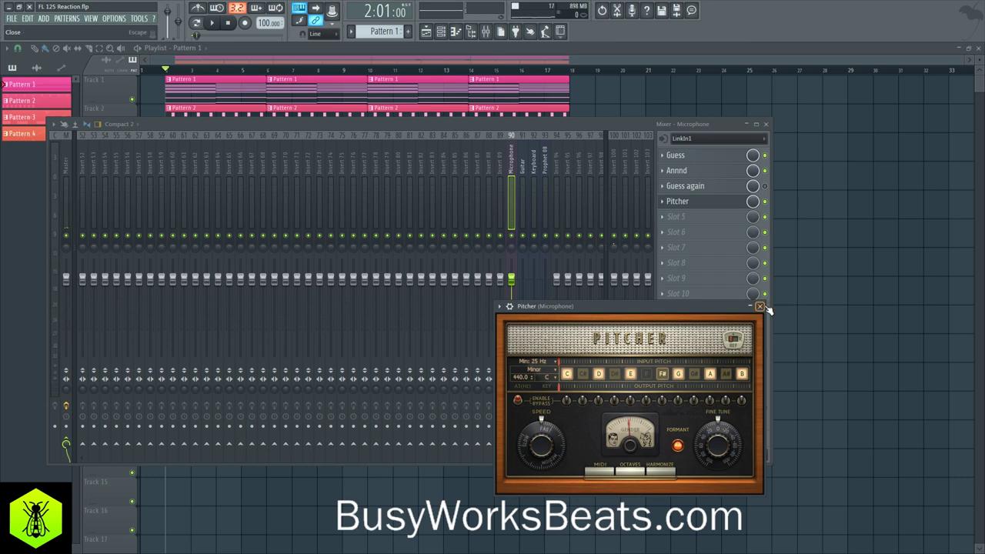
key("space")
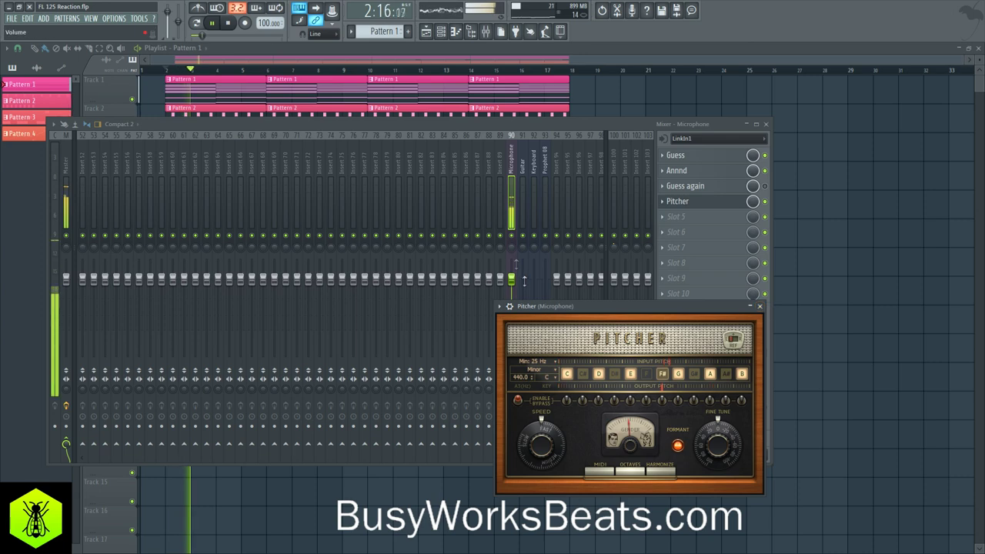
left_click(760, 308)
left_click_drag(512, 279, 512, 264)
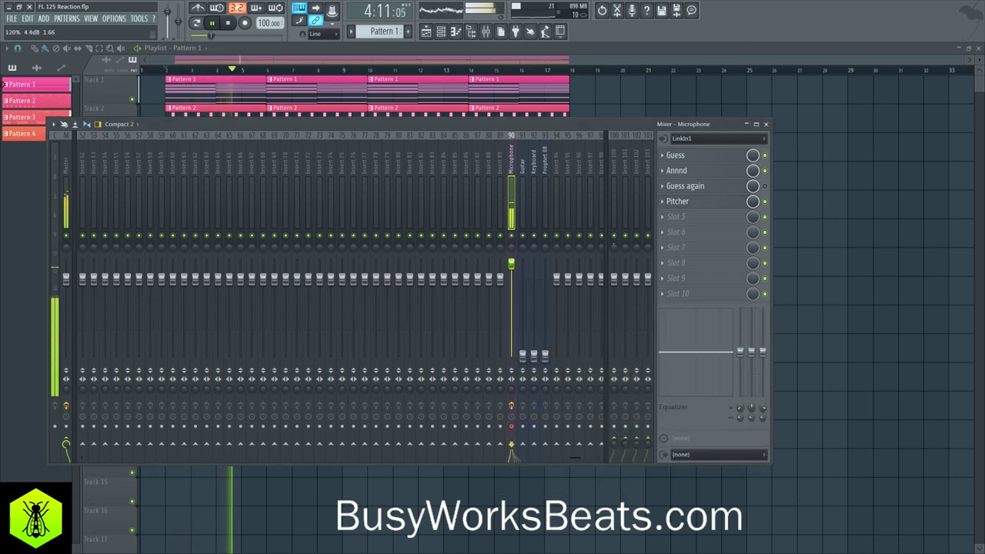
key("F9")
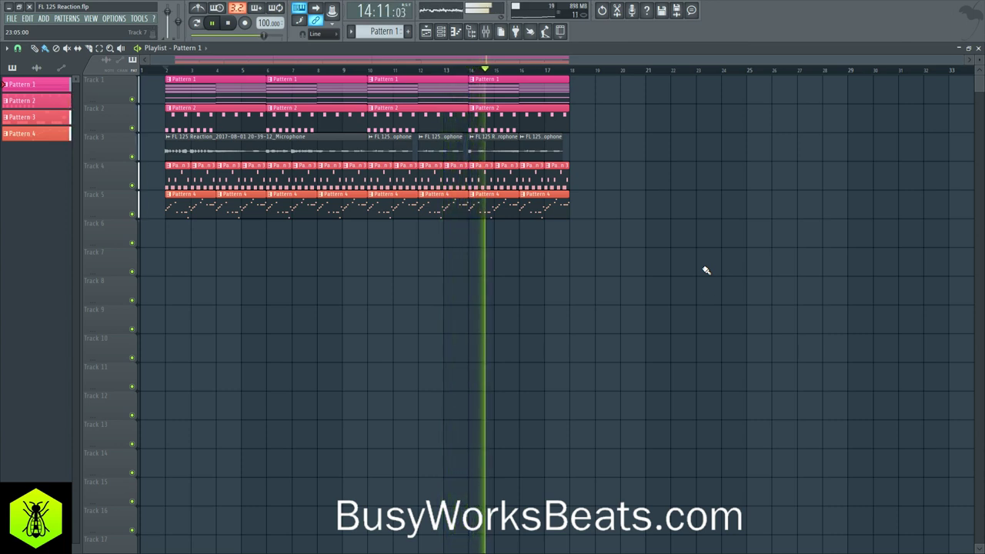
- Record a new microphone take from bar 1 to just past bar 18 into the playlist as an audio clip
left_click(488, 35)
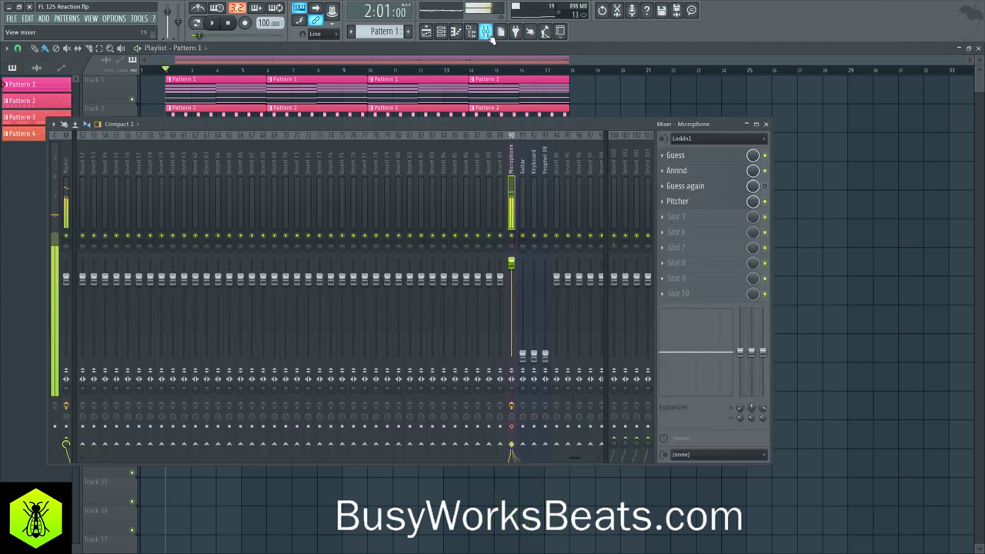
left_click(247, 24)
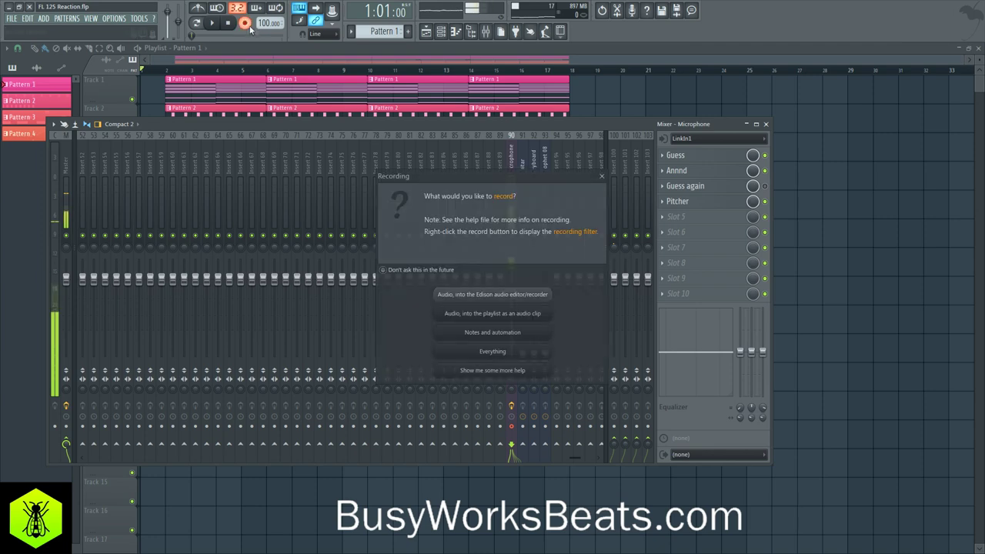
left_click(510, 314)
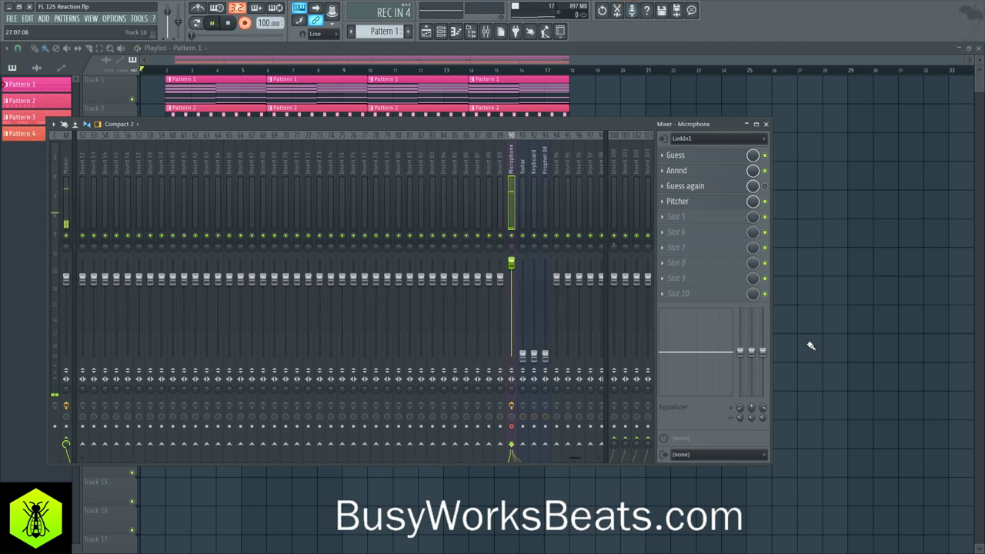
key("F9")
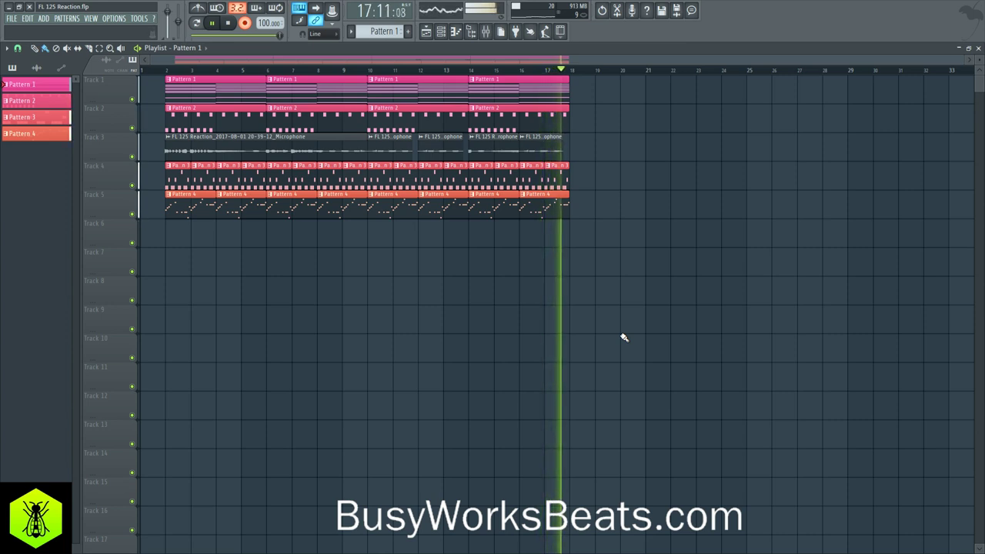
key("space")
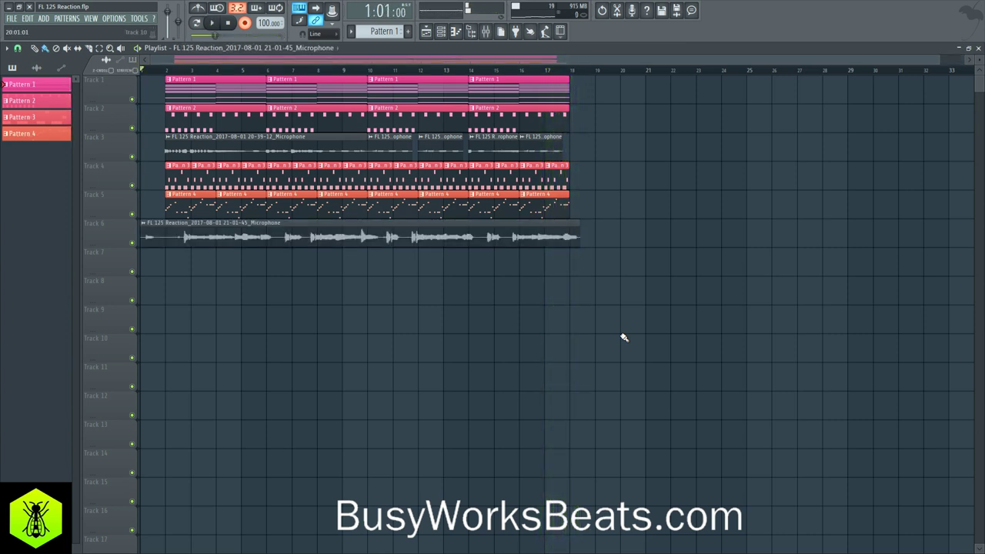
- Bypass Pitcher and enable Guess again on the Microphone mixer track, then close the mixer
left_click(492, 34)
left_click(767, 202)
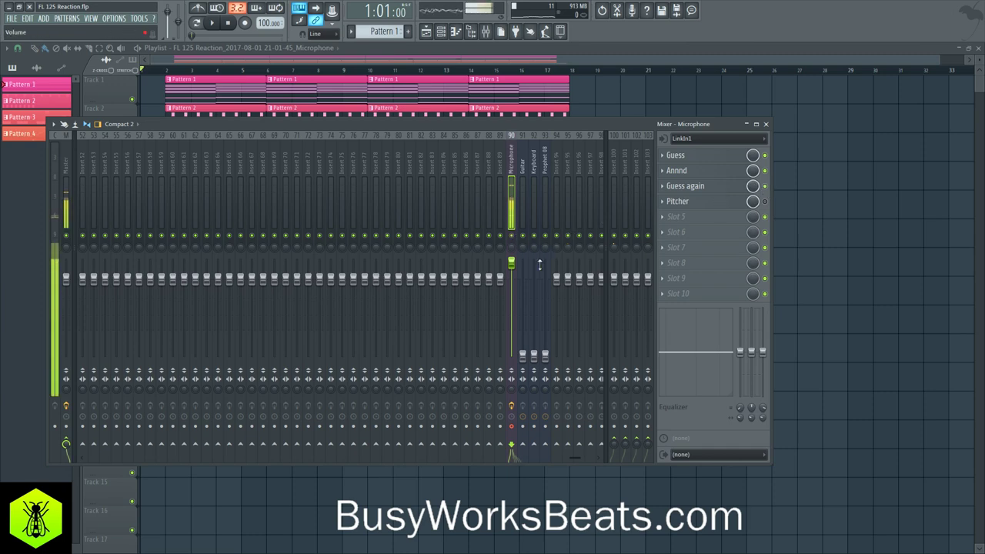
key("F9")
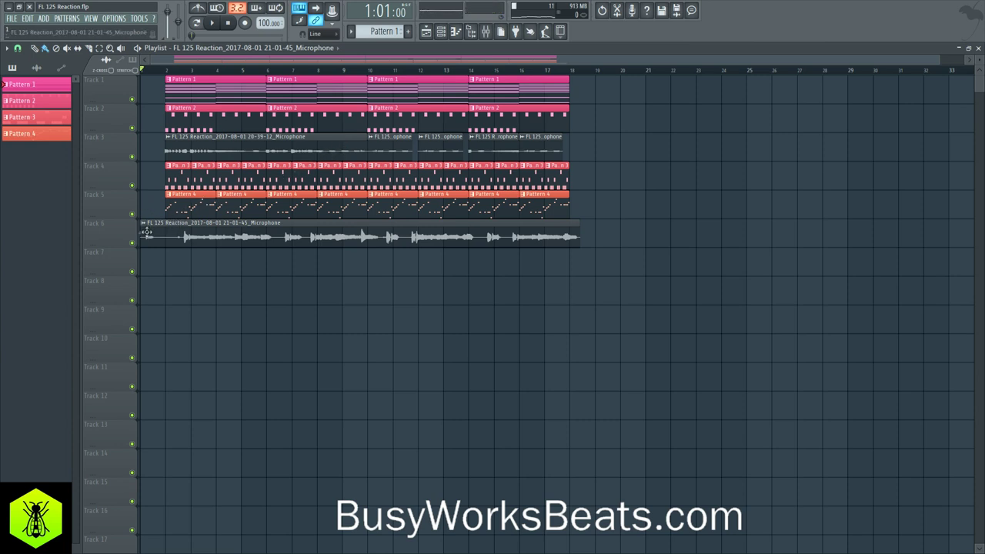
- Trim the new vocal clip's start on Track 6 to bar 2, turn snapping off and trim it further to where the singing begins
left_click_drag(139, 238, 165, 275)
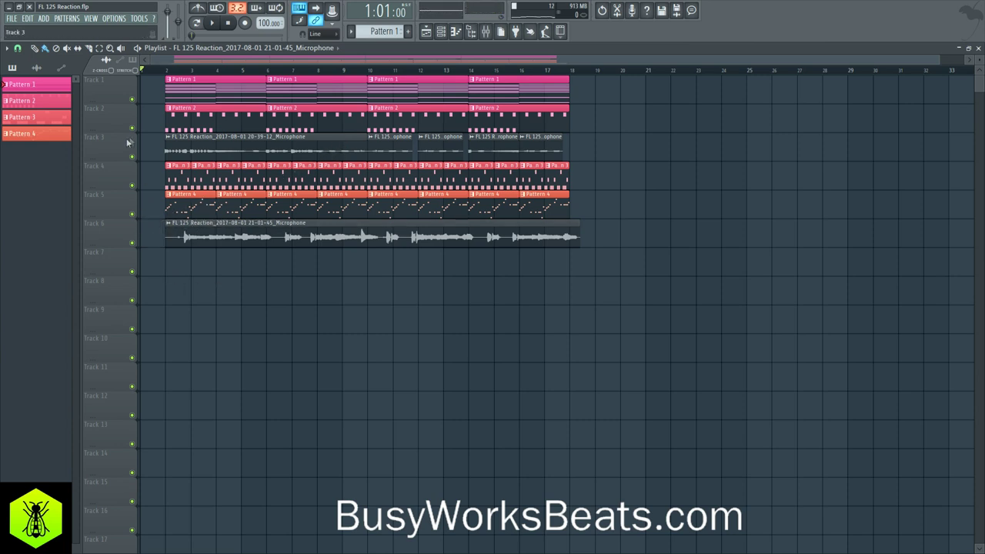
left_click(18, 49)
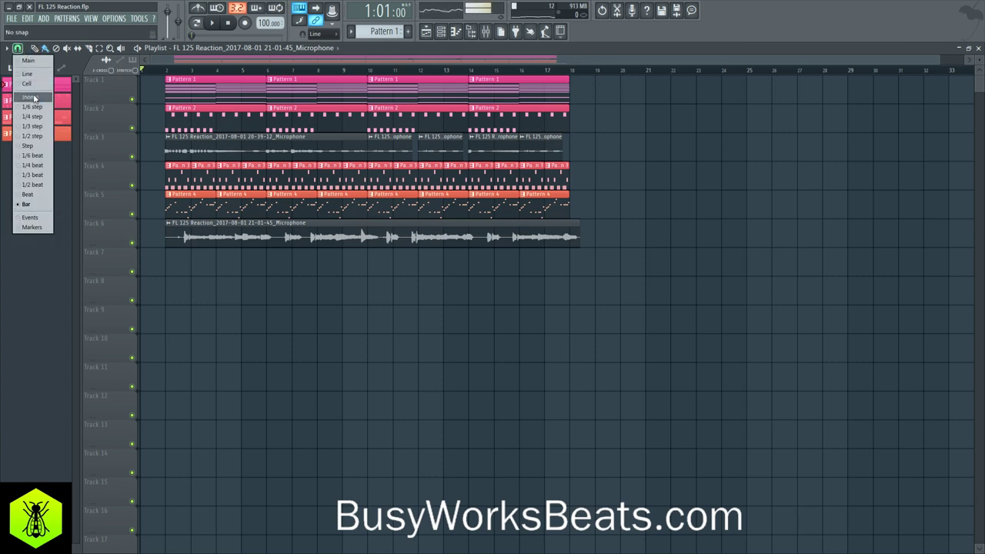
left_click(34, 98)
left_click(203, 236)
scroll(166, 78, "up", 2)
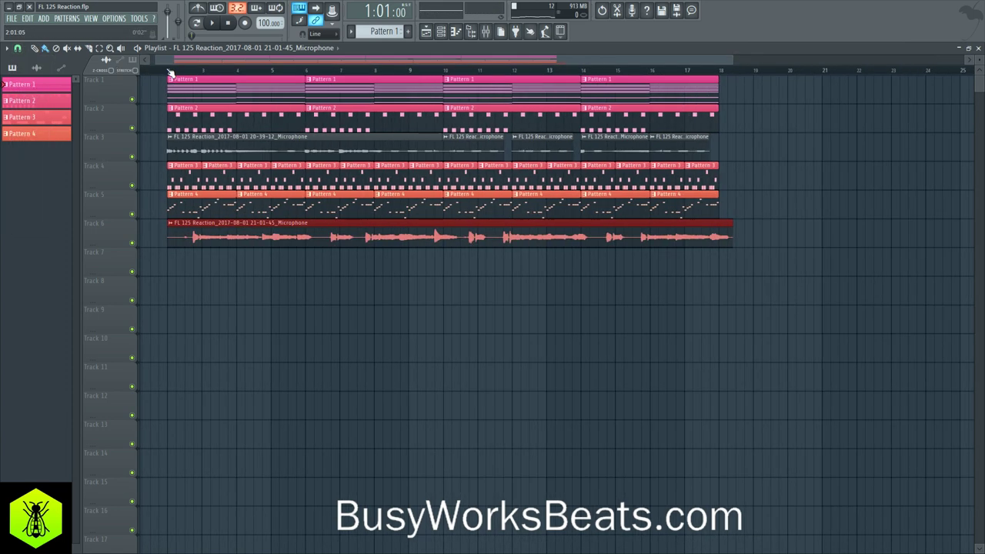
left_click(176, 50)
left_click_drag(163, 63, 145, 69)
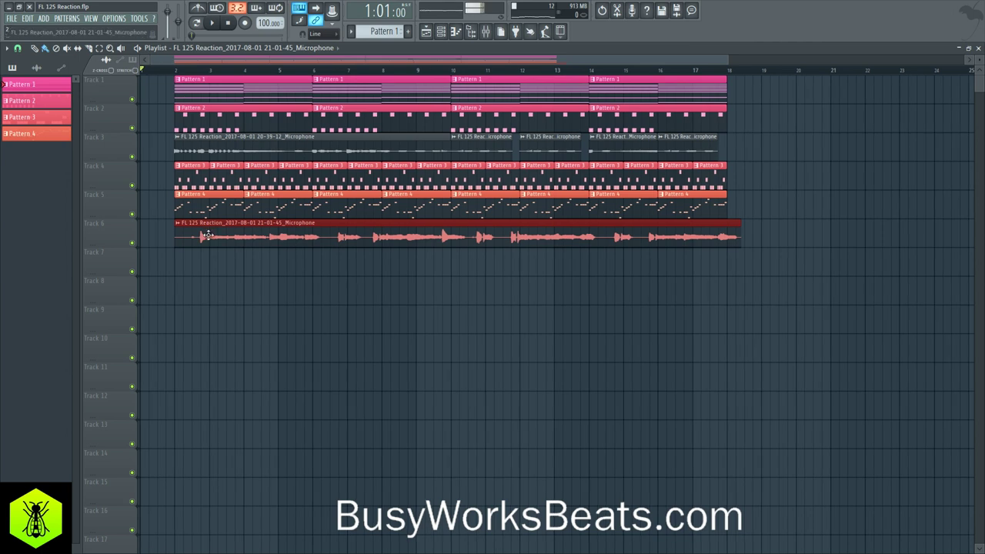
key("space")
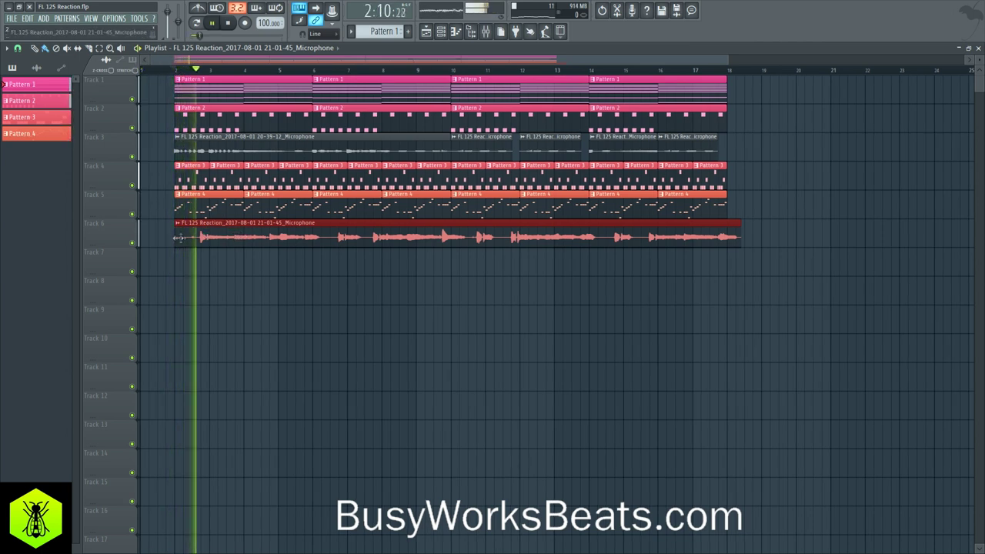
left_click_drag(178, 238, 199, 238)
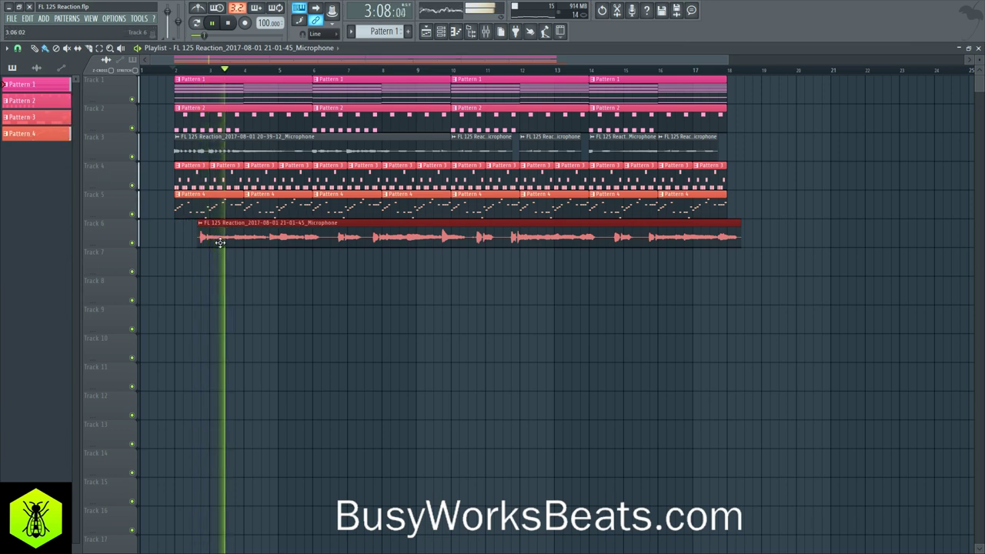
key("space")
- Assign the newest vocal recording's channel to mixer insert 7 and route that insert only to the SIDECHAIN track
key("F9")
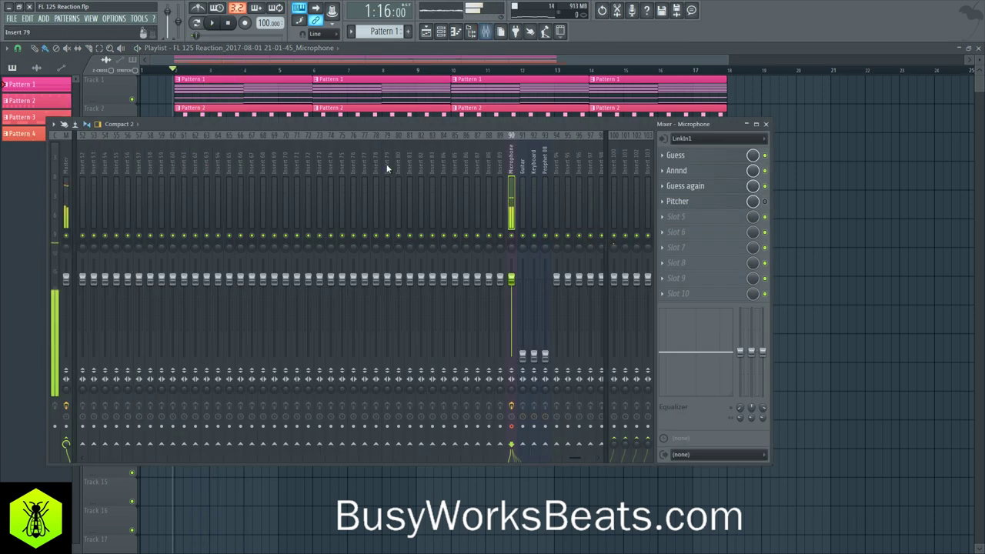
key("F6")
left_click_drag(40, 181, 40, 171)
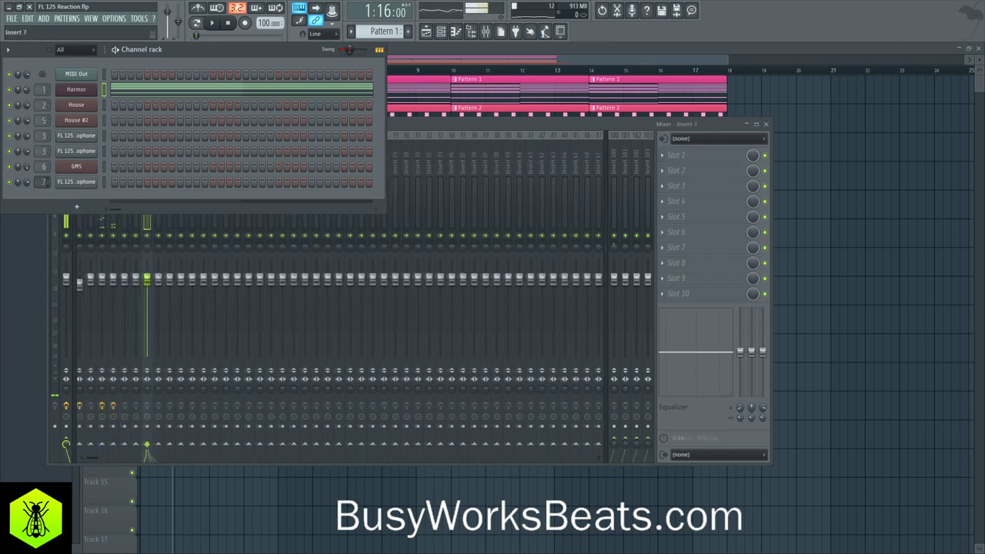
left_click(409, 124)
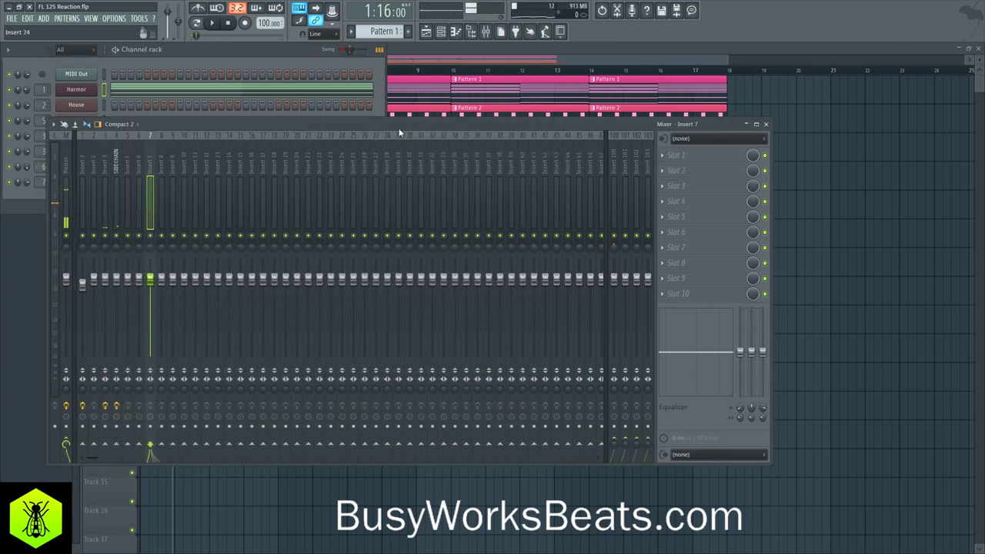
right_click(123, 448)
left_click(140, 462)
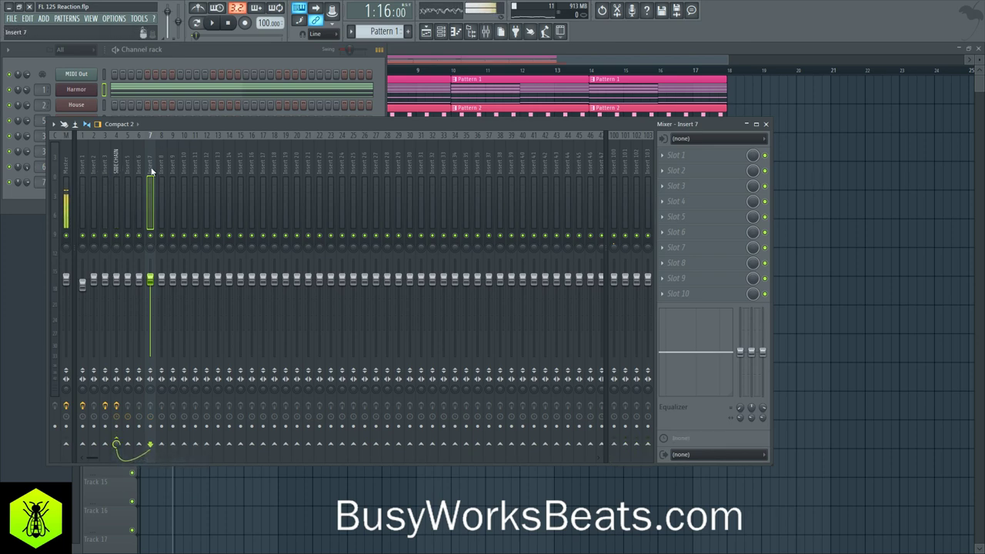
- Load Fruity Compressor on insert 7 with threshold -22.7 dB, ratio 2.8:1 and gain 6.7 dB, and return to the playlist
left_click(681, 157)
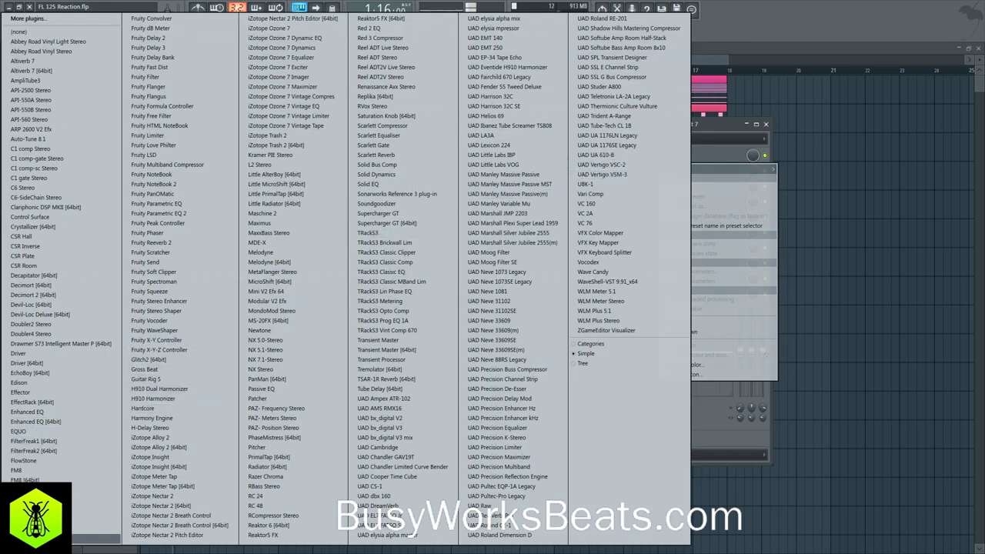
left_click(77, 533)
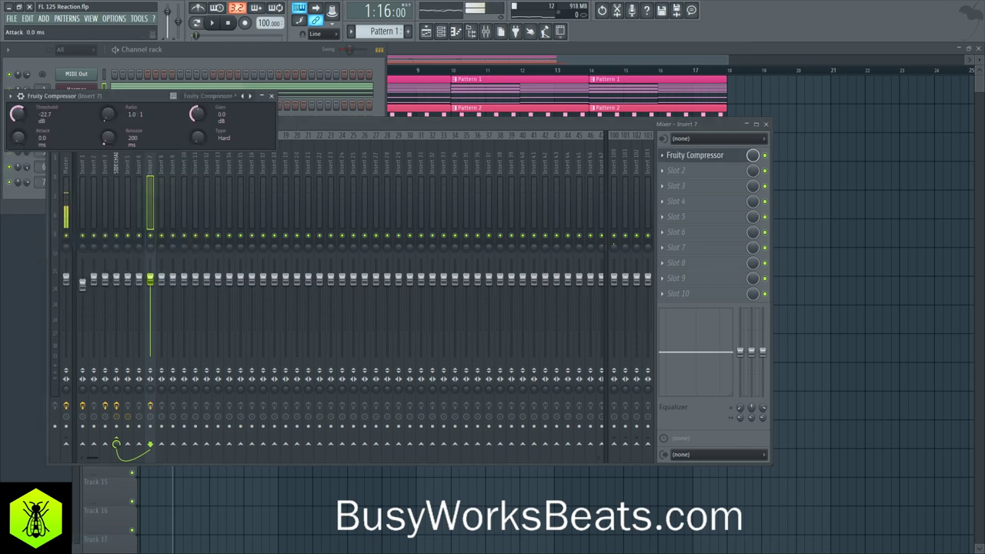
left_click_drag(145, 96, 213, 136)
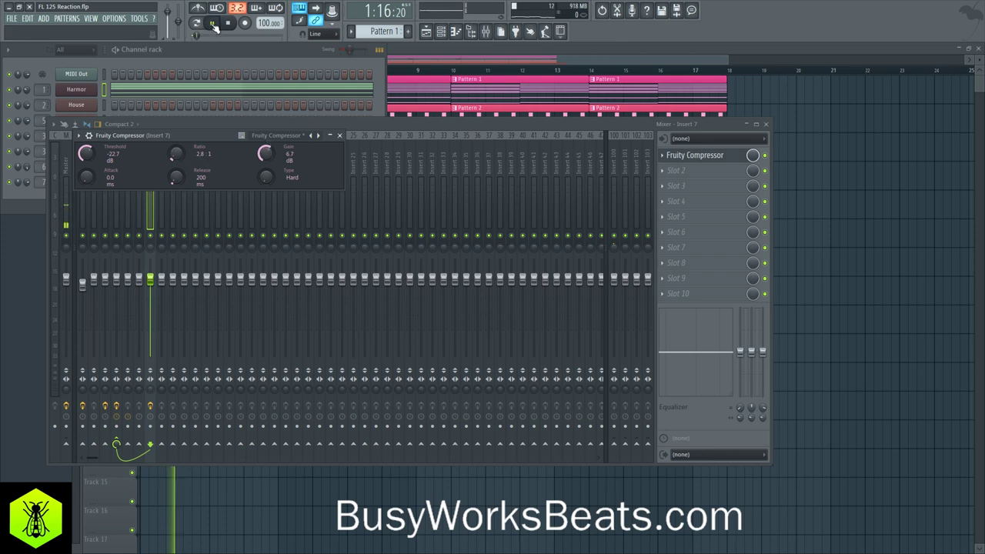
right_click(214, 134)
left_click(521, 199)
left_click(776, 223)
left_click(369, 237, "ctrl")
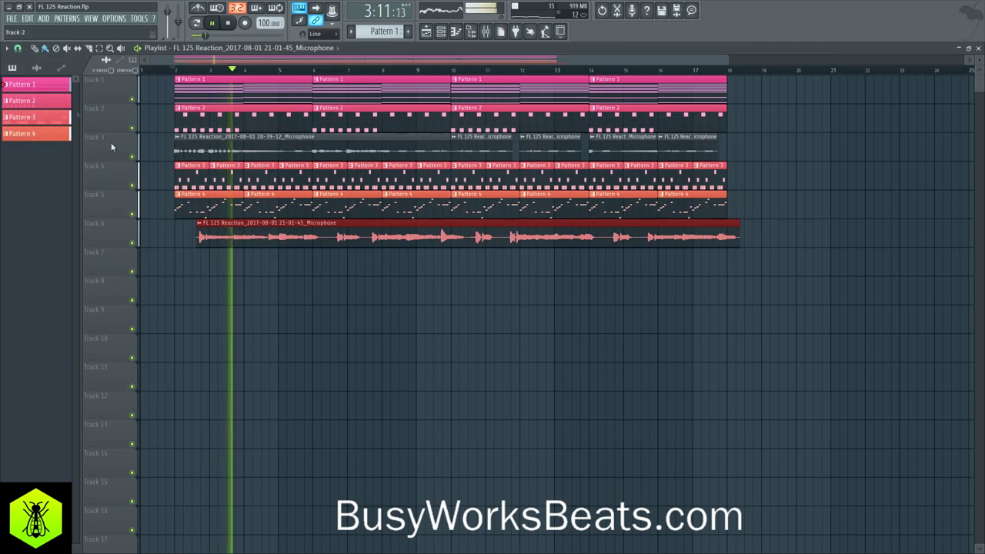
- Turn snapping off and nudge the vocal clip's timing slightly against the beat while the song plays
left_click(17, 48)
left_click(36, 99)
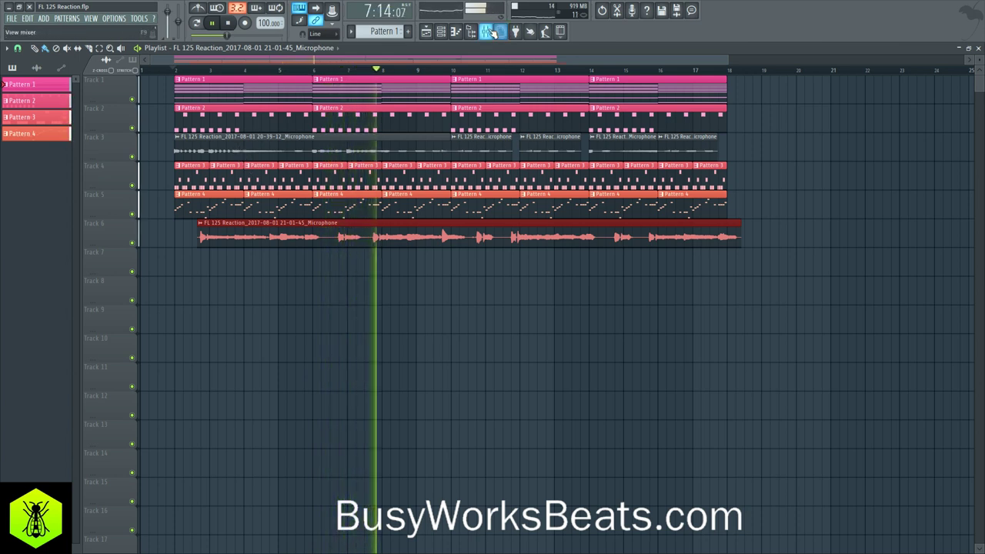
key("space")
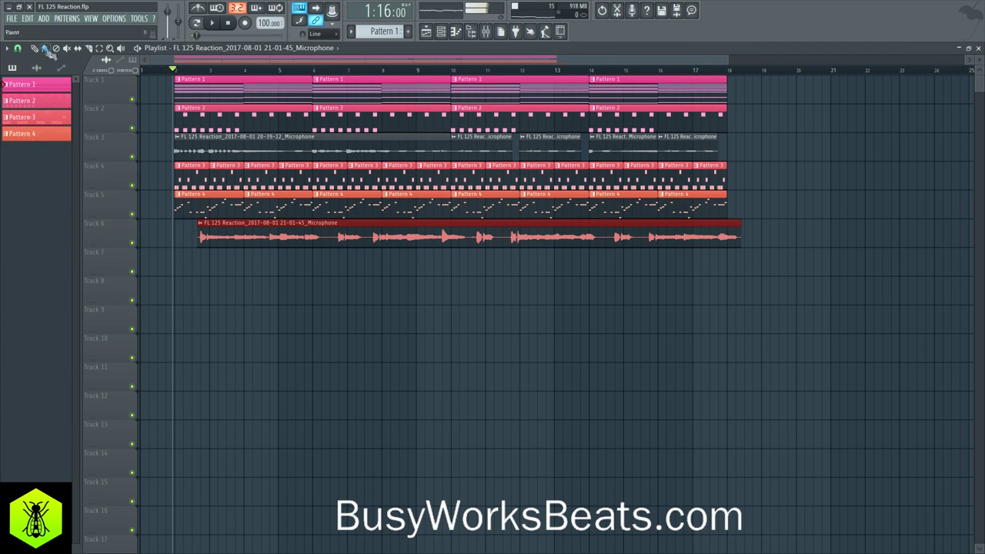
- Set the playlist snap to Bar, select every clip in the arrangement and duplicate them directly after bar 18
left_click(18, 49)
left_click(26, 208)
scroll(207, 71, "down", 4)
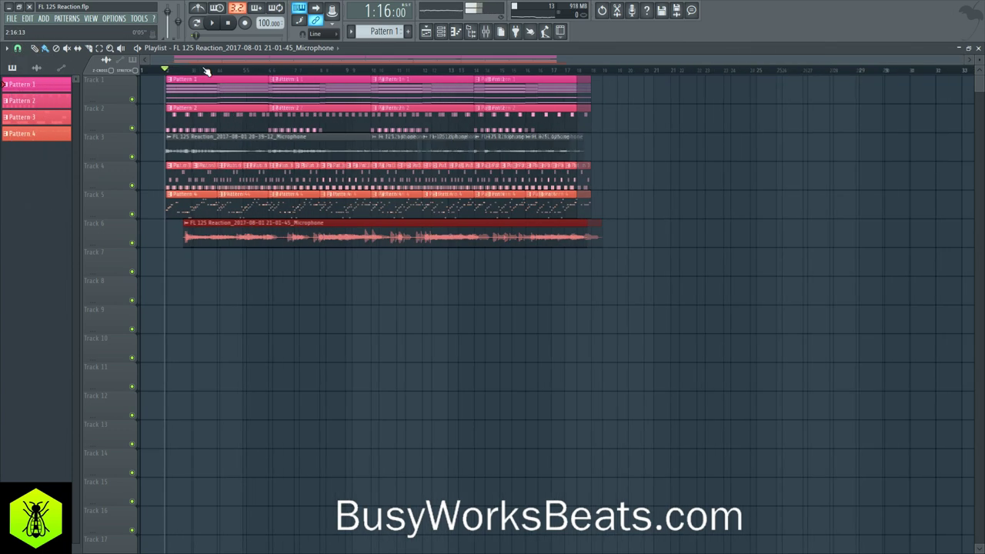
left_click_drag(642, 303, 165, 51)
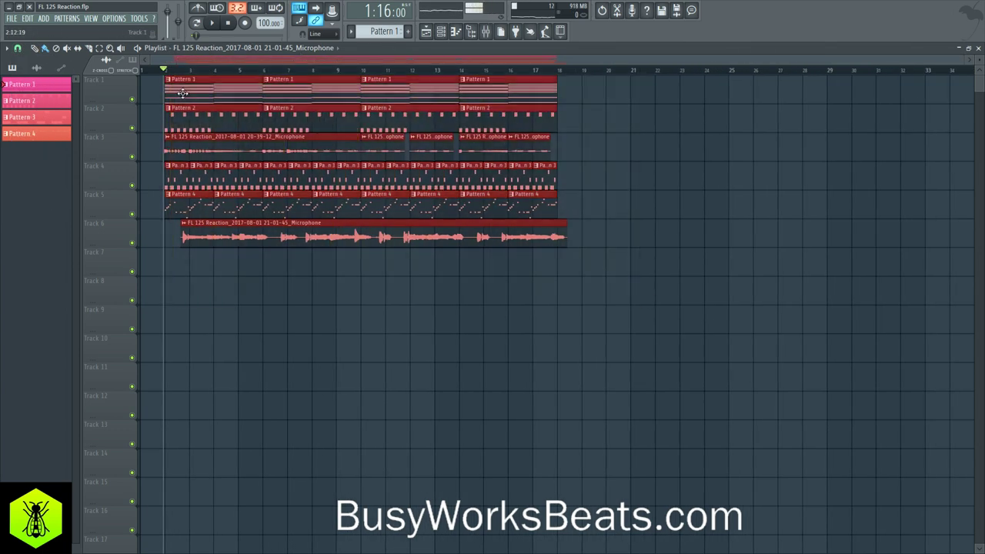
key("ctrl+b")
- Delete the vocal slices on Track 3 from the first half and the duplicated vocal take on Track 6 from the second half
left_click_drag(167, 158, 550, 139)
key("Delete")
right_click(675, 243)
- Add Fruity parametric EQ 2 to insert 7's second slot, roll off the lows and boost the highs while the song plays
key("space")
left_click(485, 32)
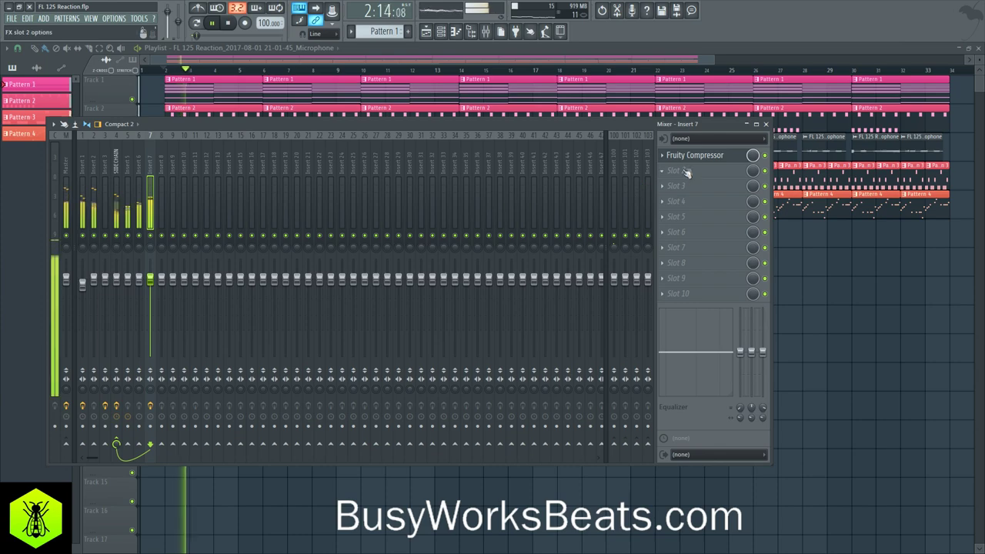
left_click(691, 177)
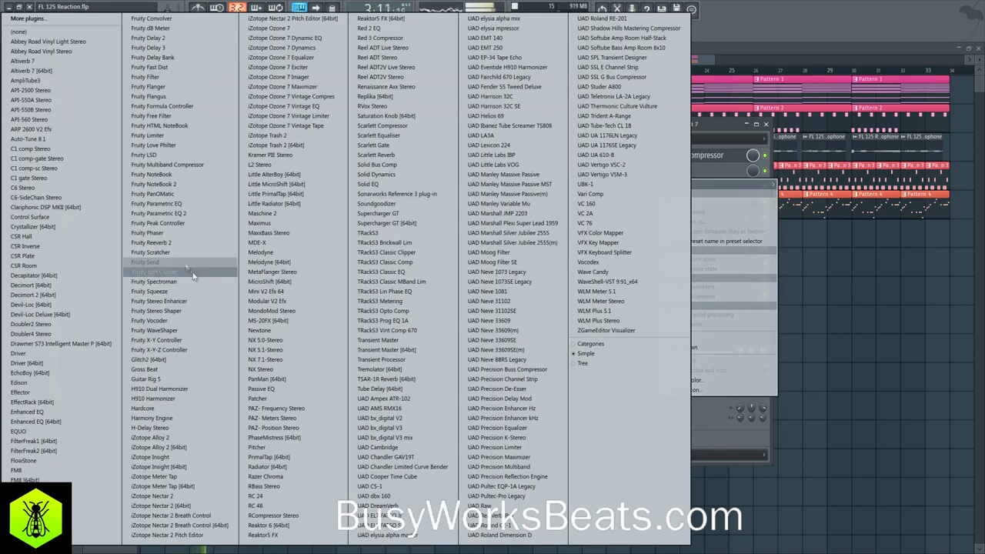
left_click(184, 215)
left_click_drag(203, 191, 194, 176)
left_click_drag(263, 139, 263, 148)
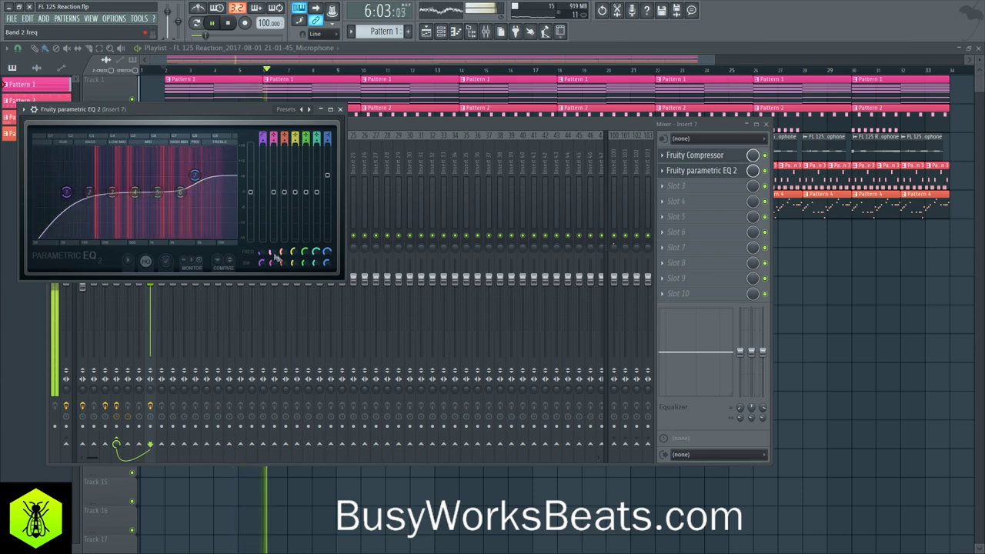
left_click_drag(262, 252, 263, 248)
left_click(340, 109)
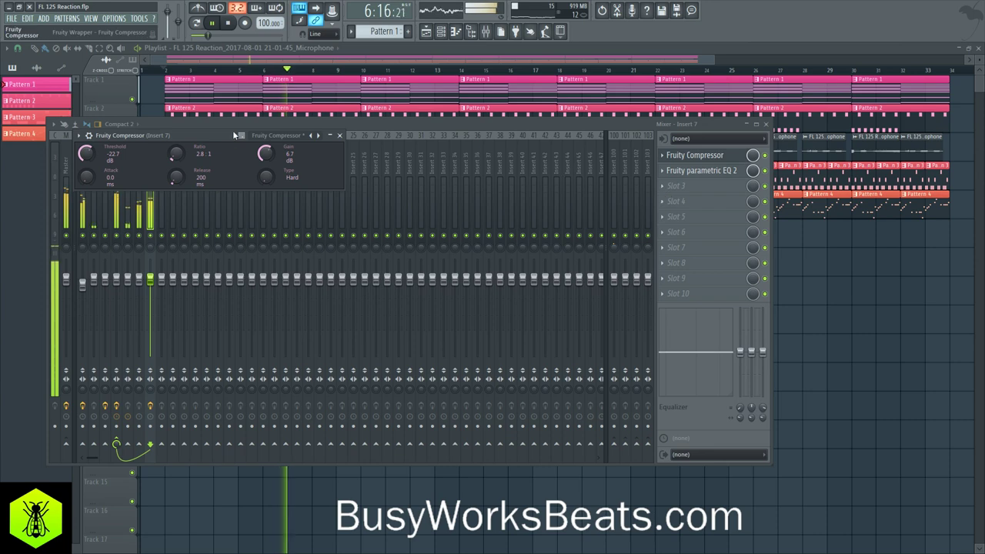
left_click(338, 129)
- Add Fruity Delay 3 to insert 7's third slot and lower the insert's fader to 91% (-2.1 dB)
left_click(685, 188)
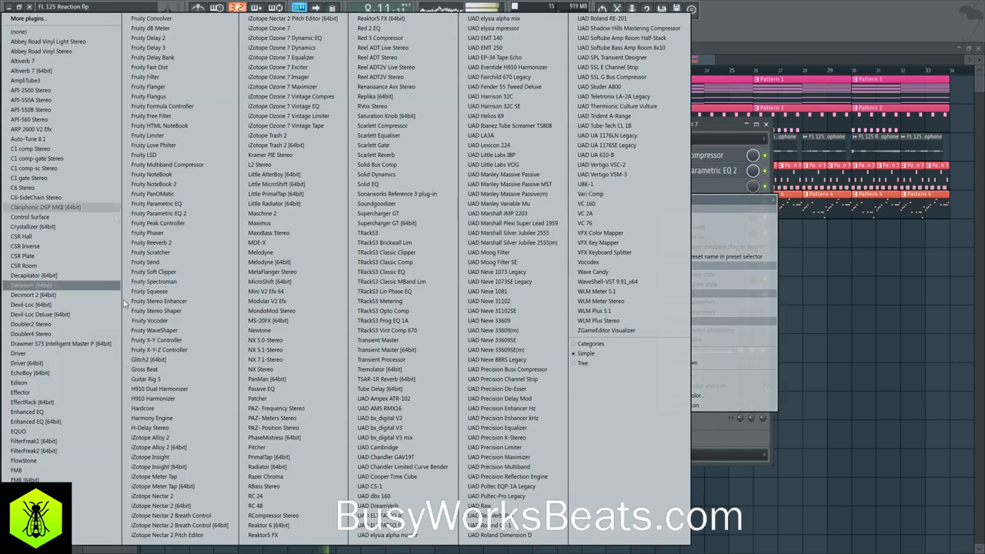
left_click(172, 49)
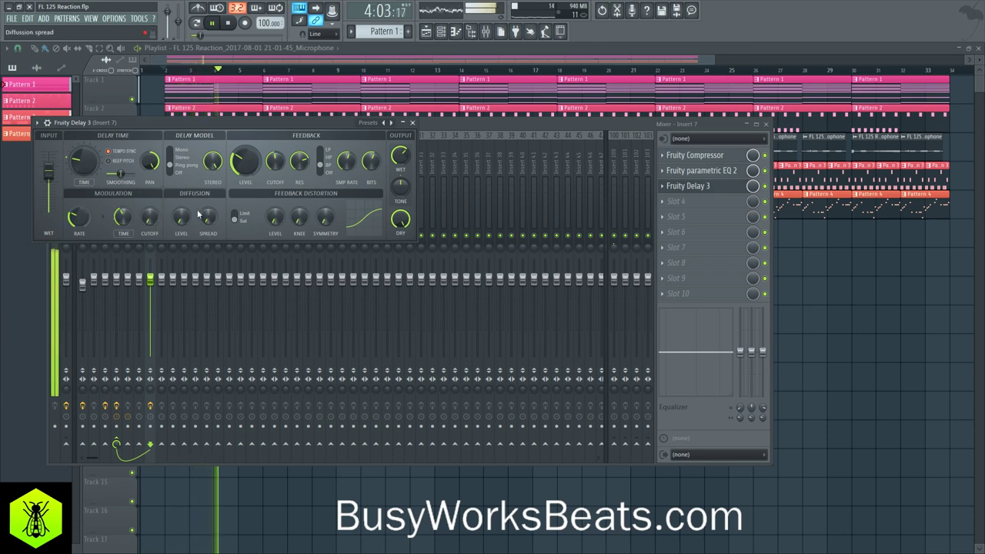
left_click(413, 123)
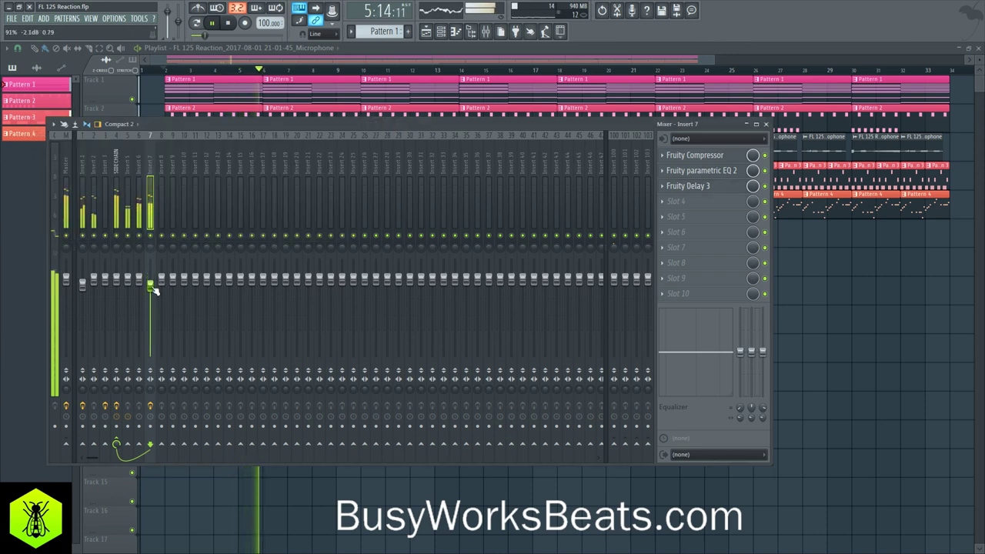
- Add Fruity Reeverb 2 to insert 7's fourth slot and lower its wet level
left_click(701, 206)
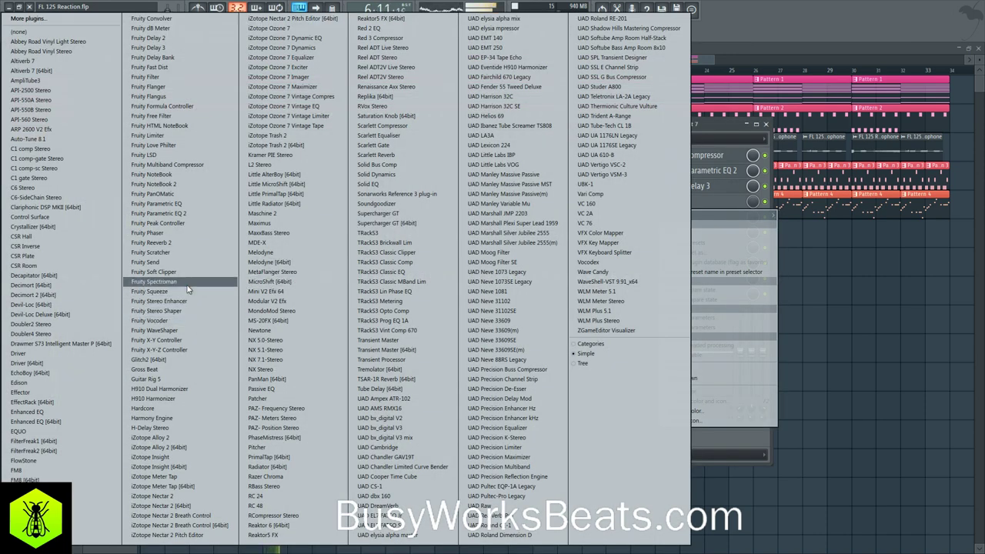
left_click(154, 243)
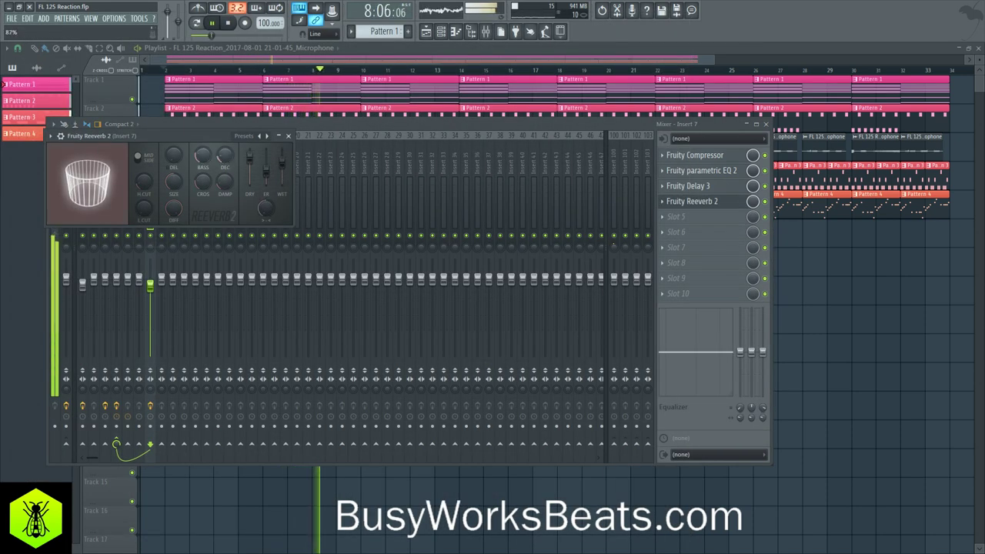
key("space")
key("space")
left_click_drag(282, 161, 286, 171)
left_click(288, 136)
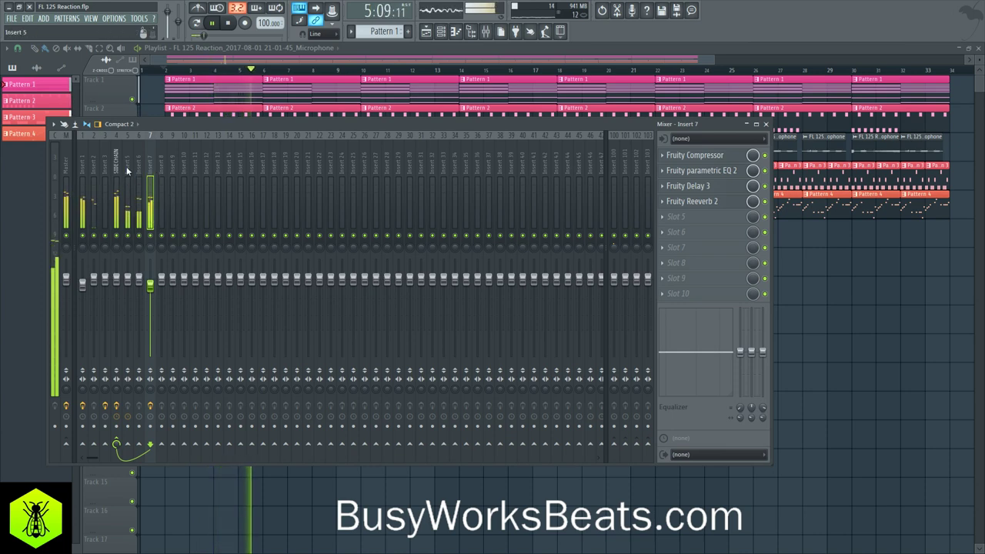
- View the whole arrangement, lower insert 7's fader further and review its parametric EQ 2 and Delay 3 settings
key("F9")
scroll(378, 73, "down", 3)
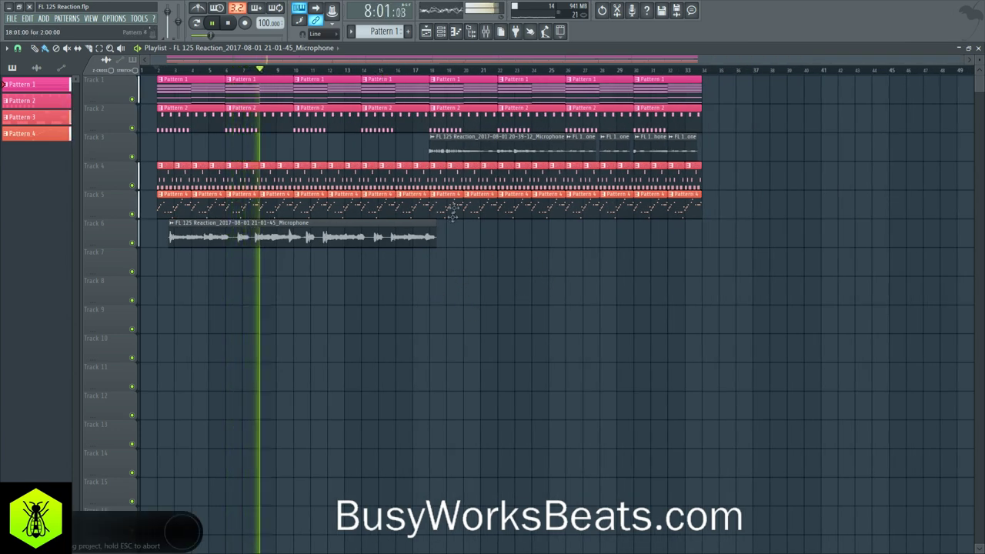
left_click(487, 33)
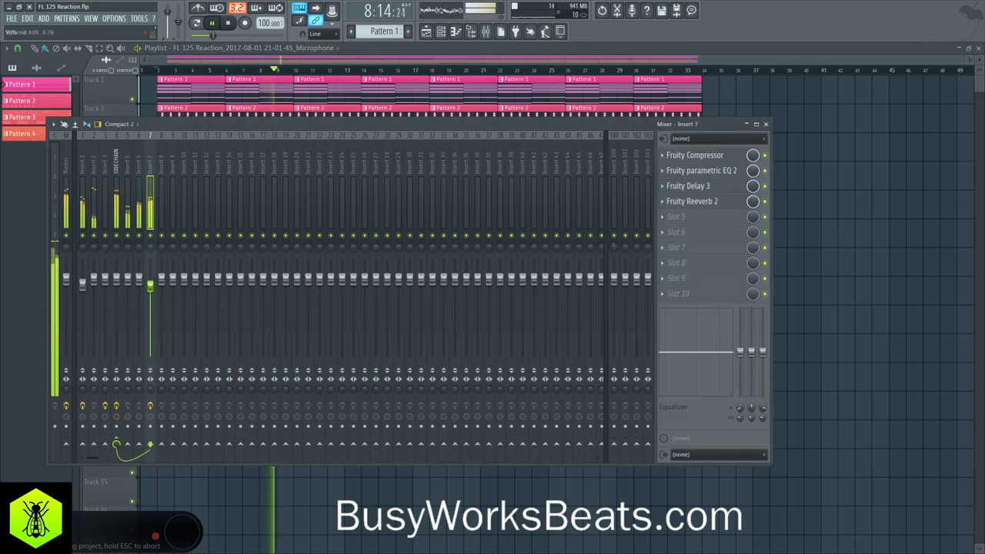
left_click(699, 171)
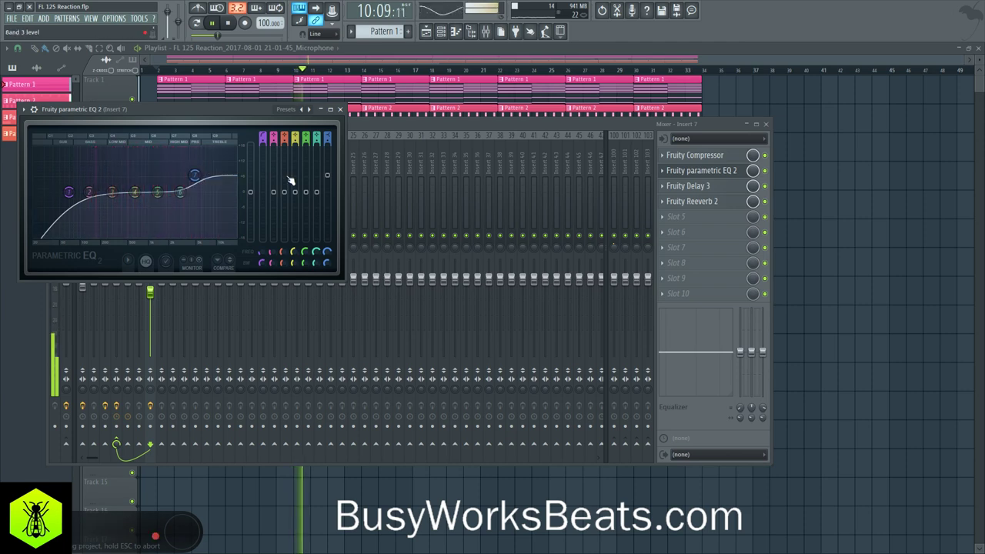
left_click(339, 108)
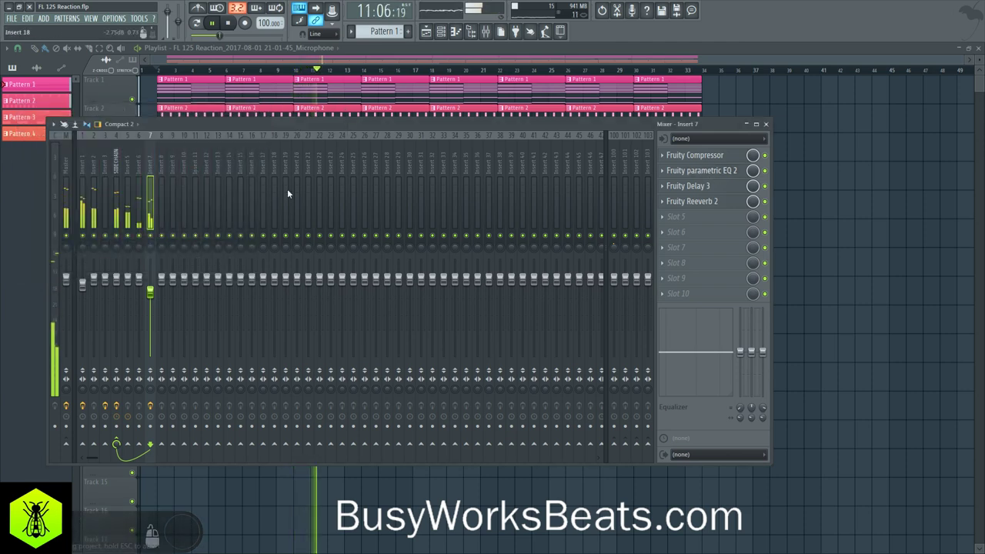
left_click(702, 187)
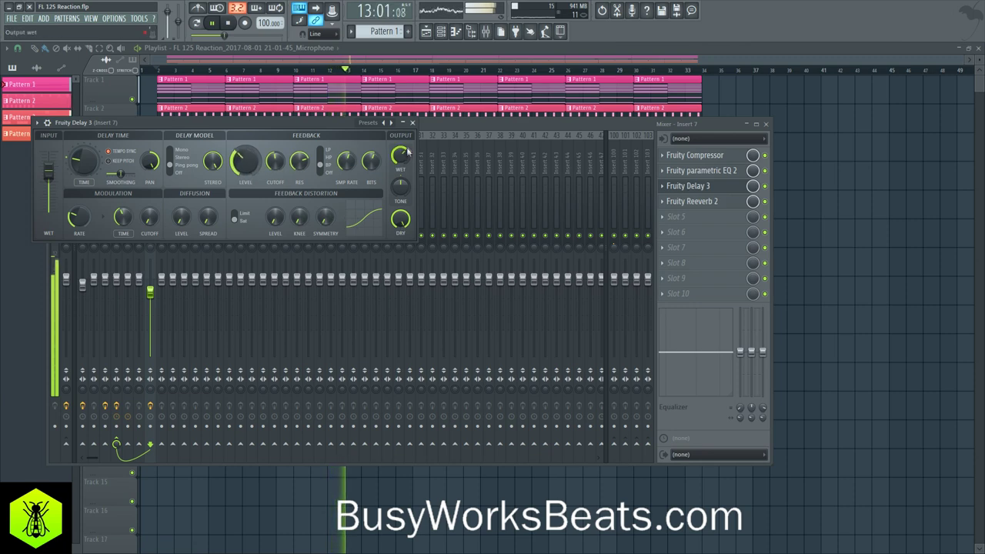
left_click(413, 123)
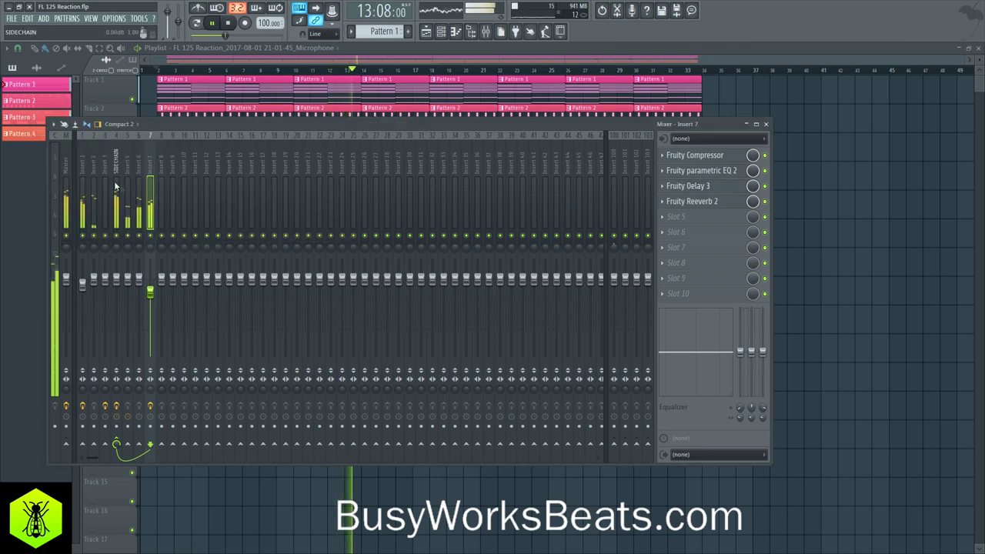
- Add Fruity Limiter to the Master track's first slot with about 3.1 dB of gain and start playback
left_click(65, 165)
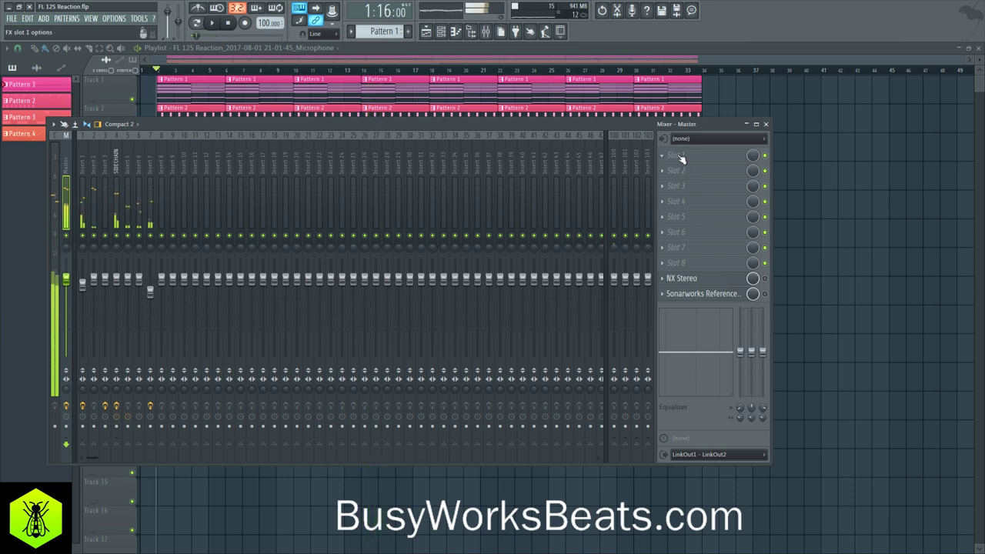
left_click(680, 157)
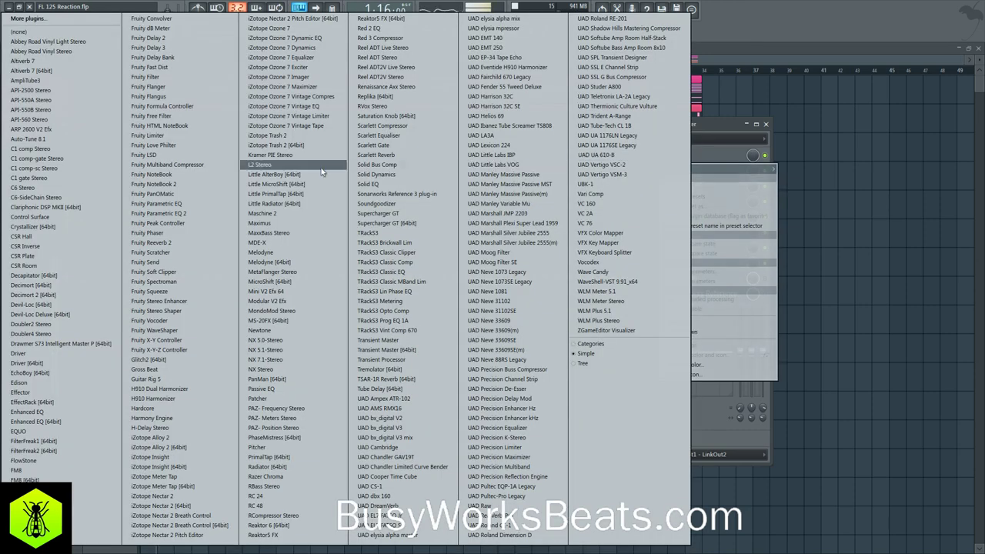
left_click(183, 137)
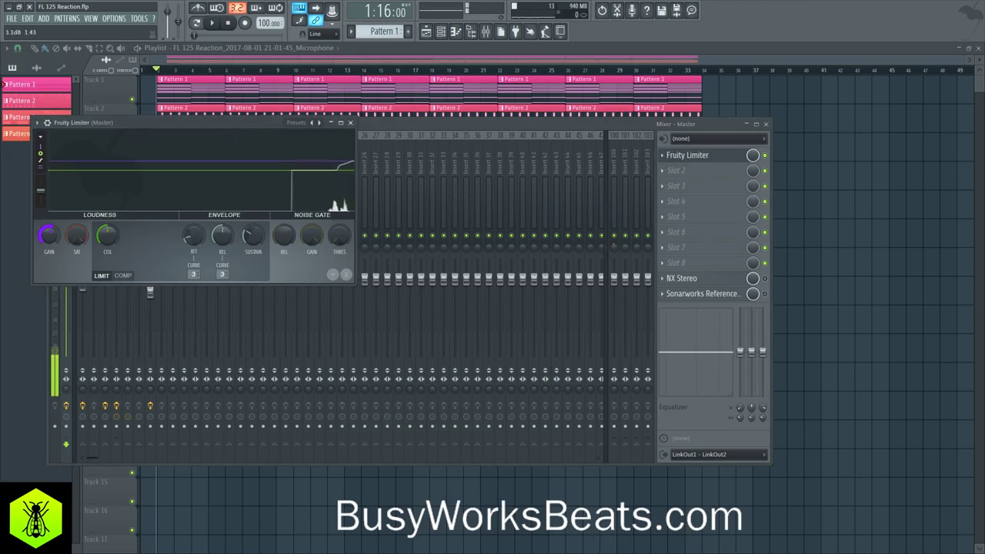
key("space")
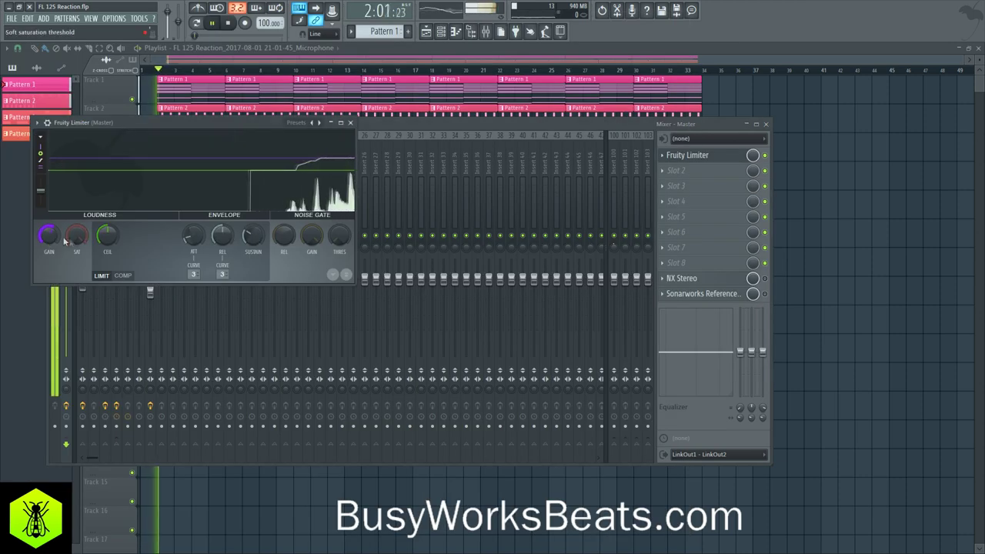
- Mute the Microphone insert and set the gain of the Master's Fruity Limiter to about 2.6 dB while the song plays
left_click(433, 166)
scroll(434, 165, "down", 10)
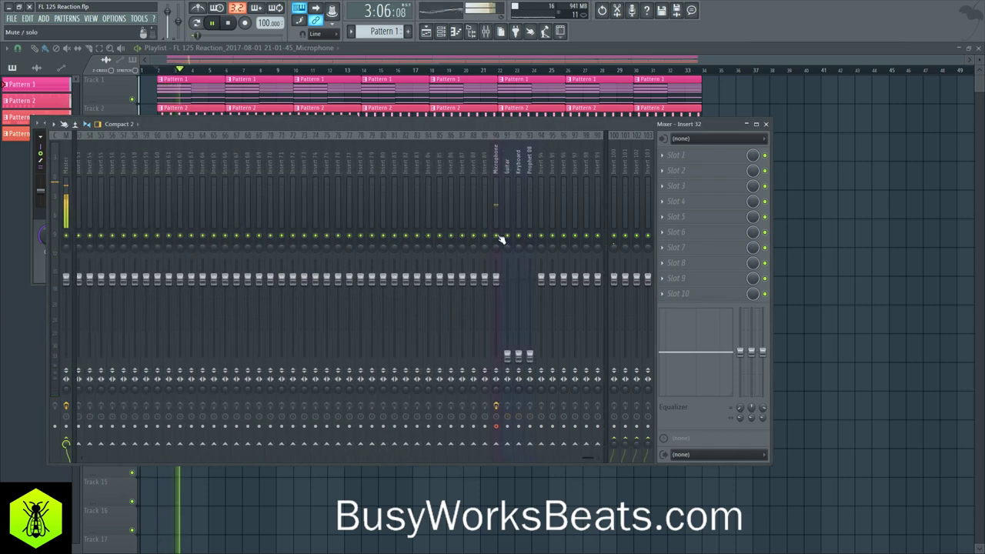
left_click(65, 178)
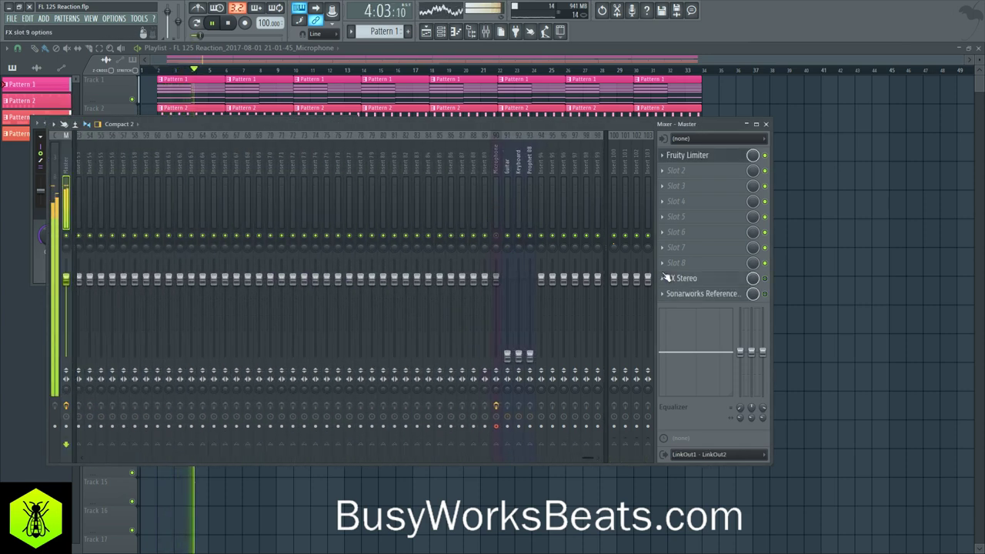
left_click(695, 156)
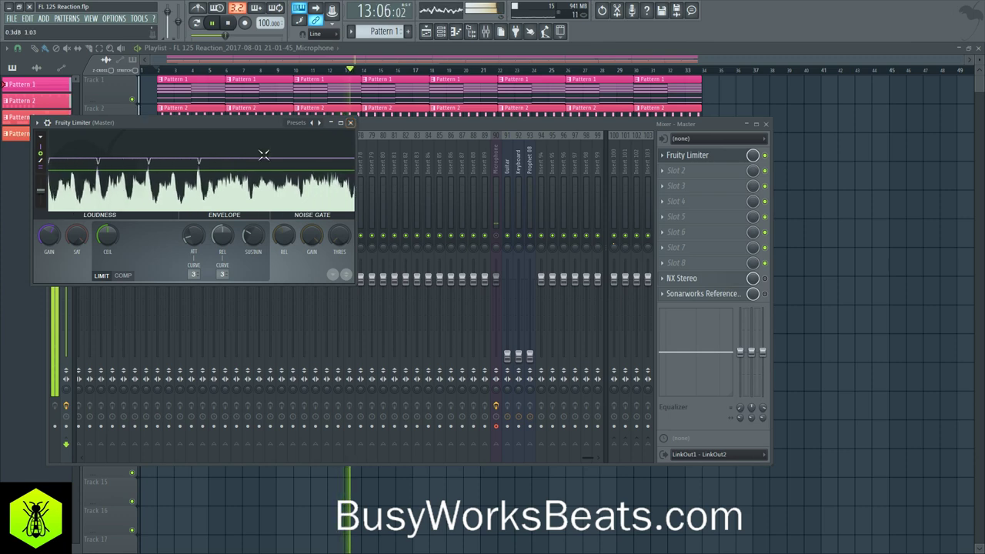
left_click_drag(49, 236, 48, 226)
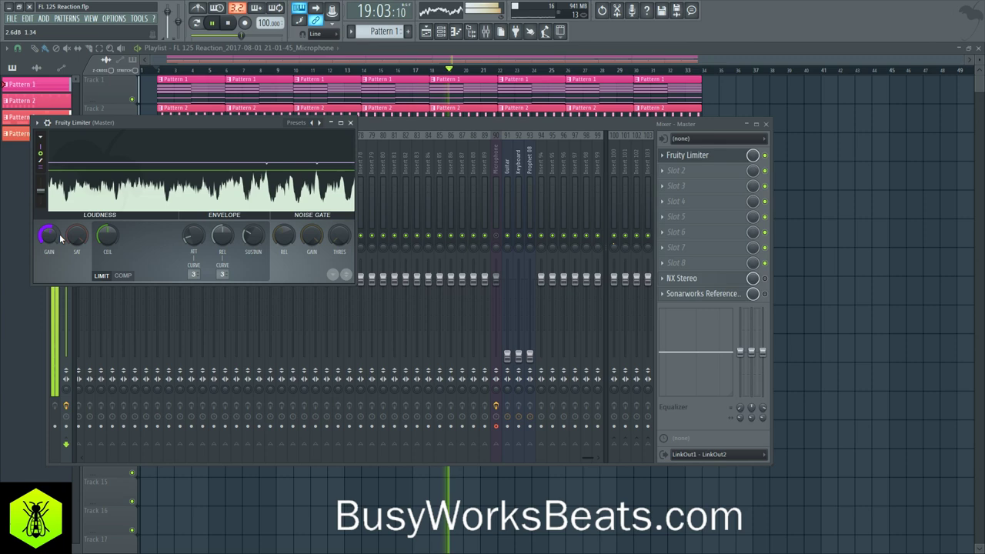
- Close the limiter and mixer and trim the start of Track 3's vocal slice at bar 30 slightly
left_click(350, 123)
left_click(769, 123)
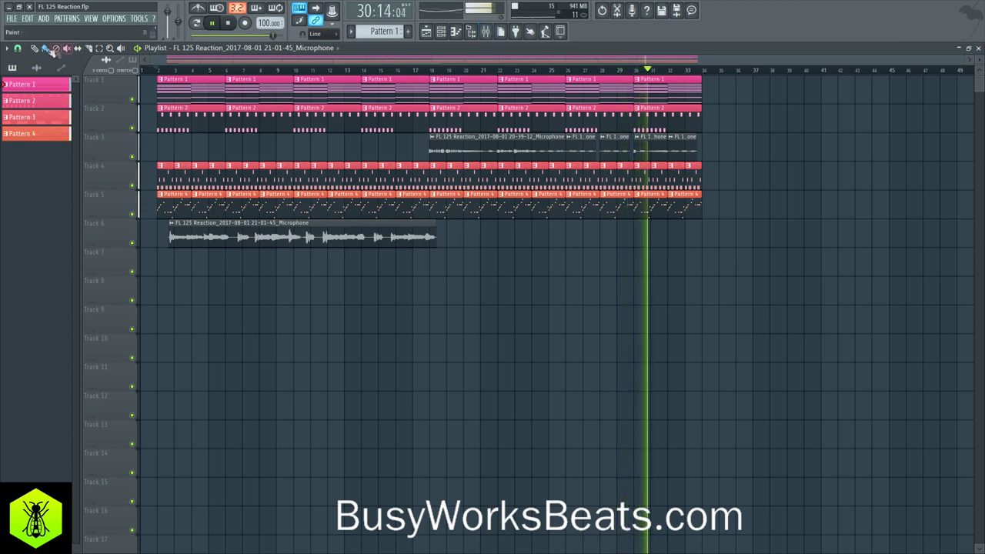
left_click_drag(634, 157, 638, 157)
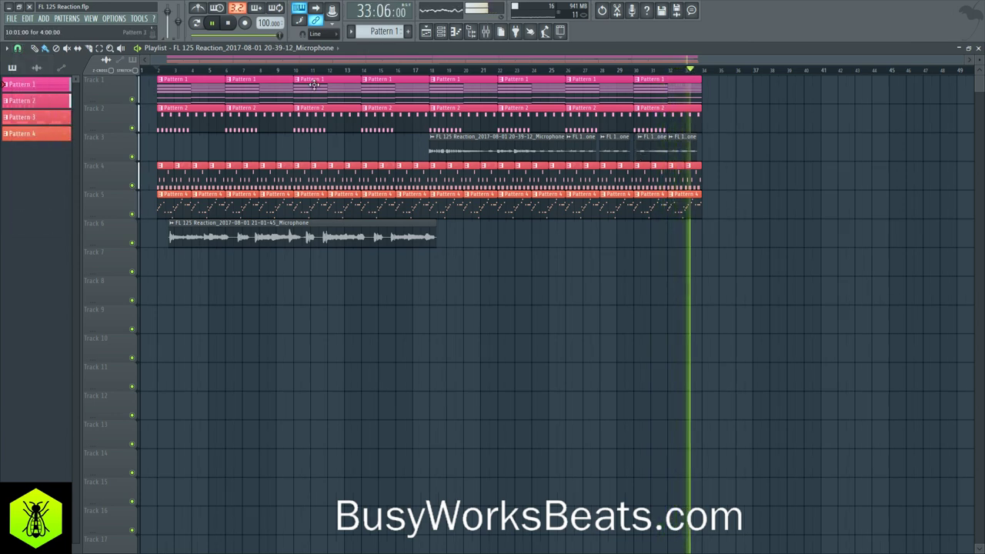
- Look through the mixer inserts from insert 61 to the Microphone insert while the song plays
left_click(486, 31)
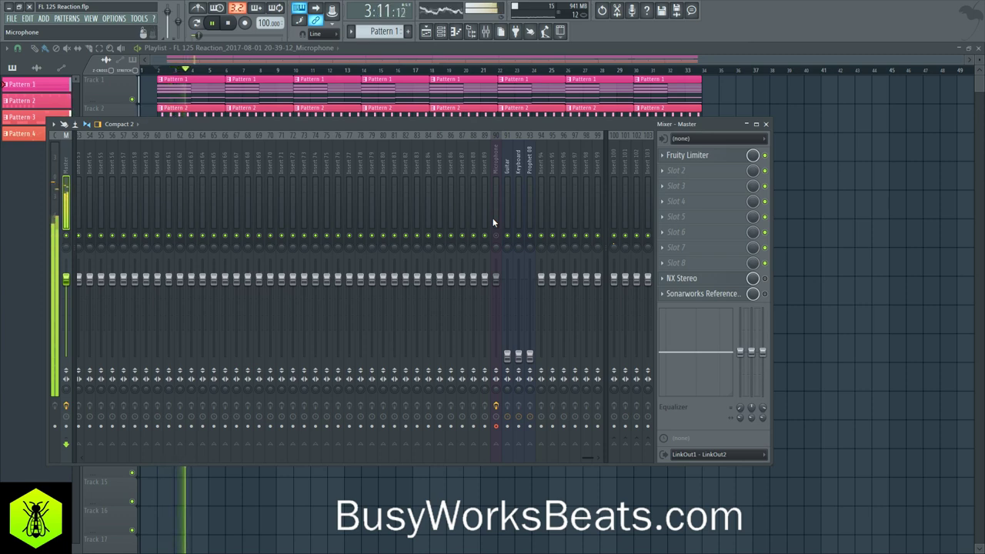
left_click(171, 154)
scroll(171, 154, "up", 15)
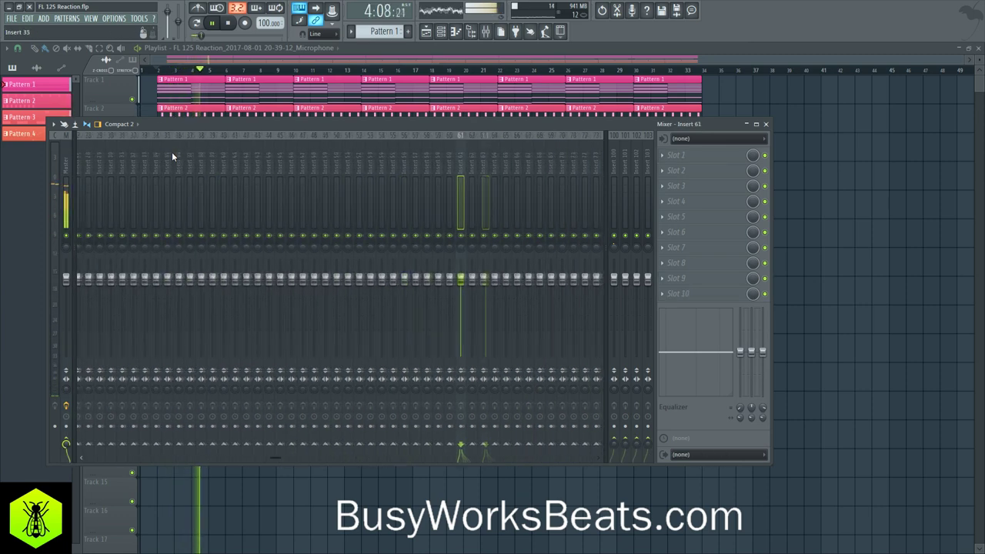
scroll(172, 151, "down", 15)
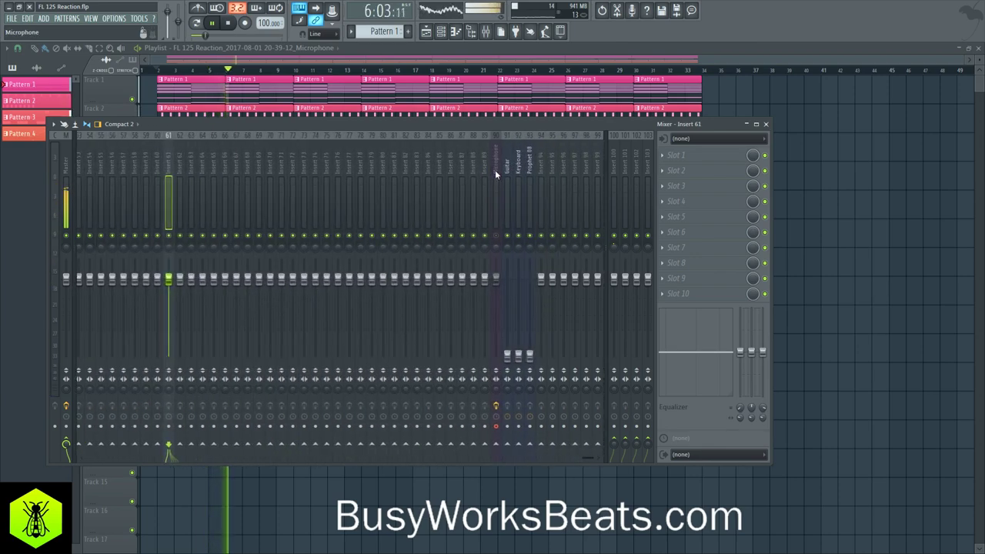
scroll(224, 165, "up", 4)
left_click(766, 124)
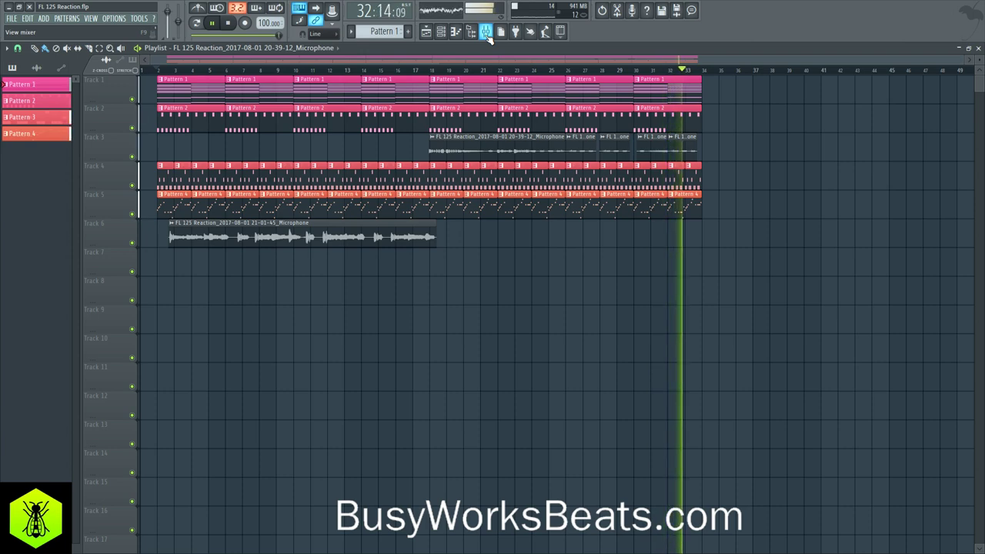
- Unmute the Microphone insert, close the mixer and save the project
left_click(487, 32)
scroll(440, 167, "right", 5)
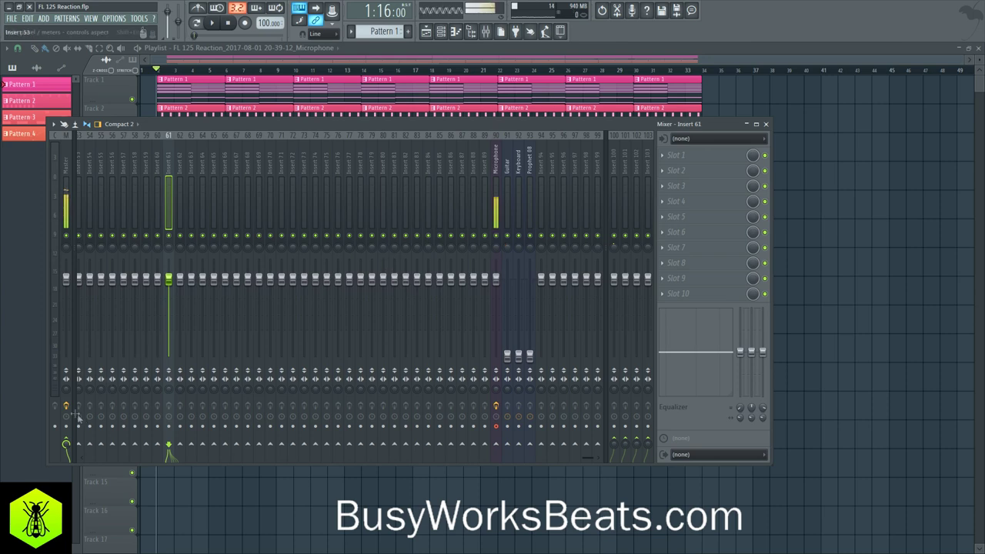
key("F9")
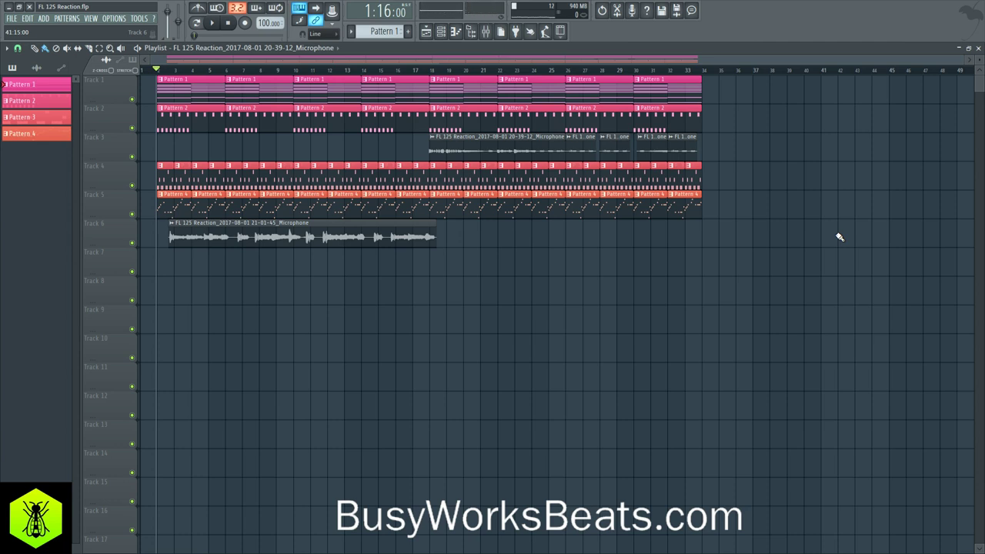
key("ctrl+s")
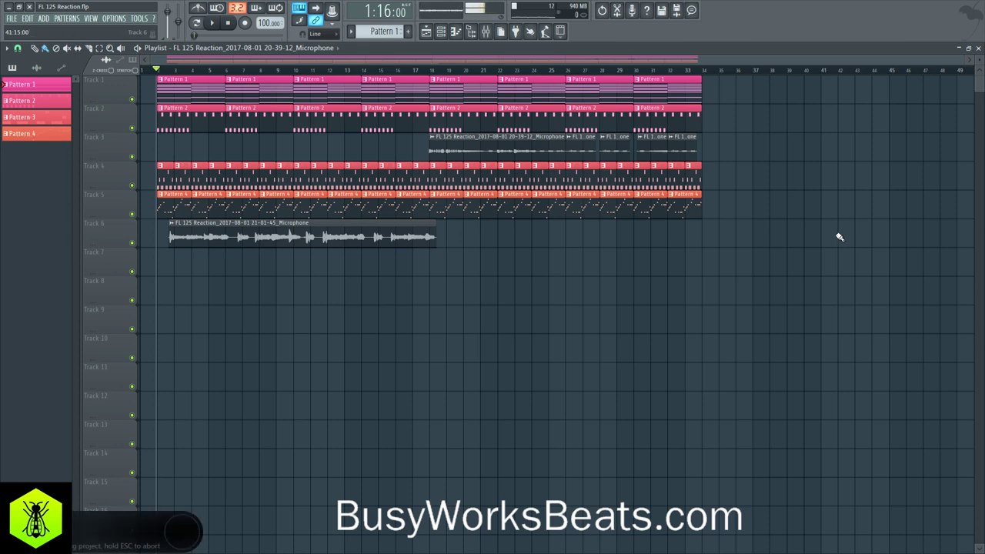